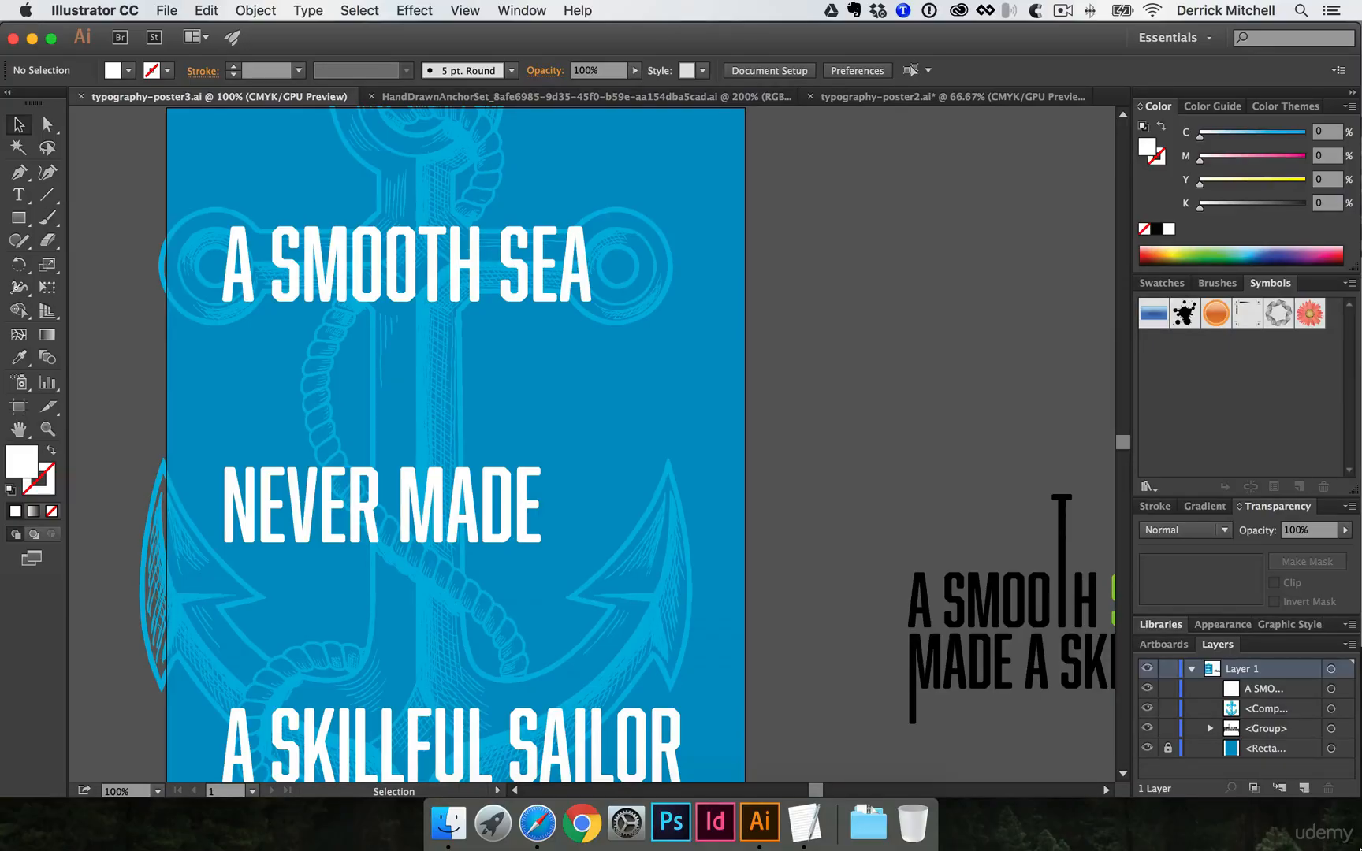
Review the sailor quote poster layouts in typography-poster2.ai
{"action": "left_click", "coordinate": [918, 98]}
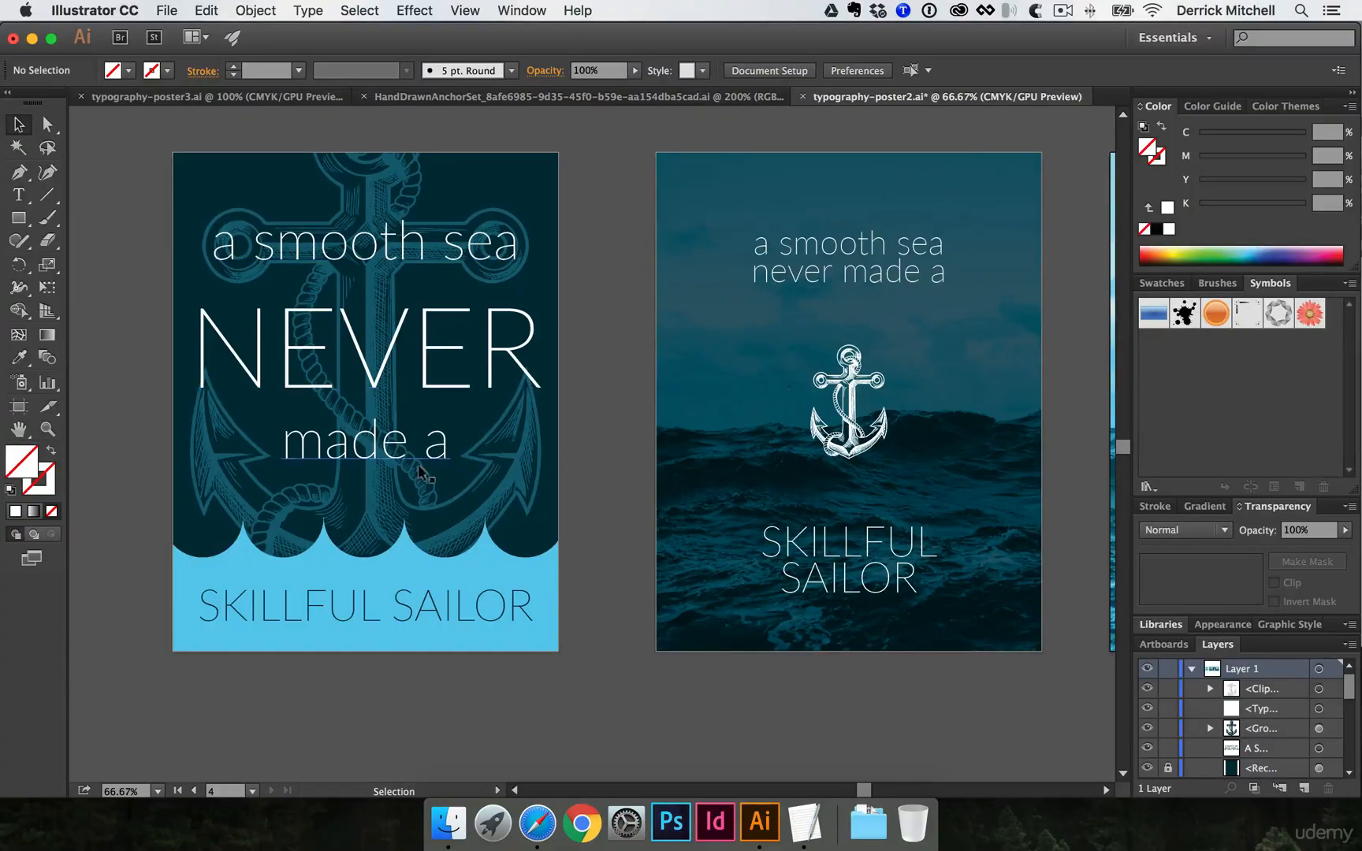
{"action": "key", "text": "space"}
{"action": "left_click_drag", "start_coordinate": [710, 368], "coordinate": [404, 365]}
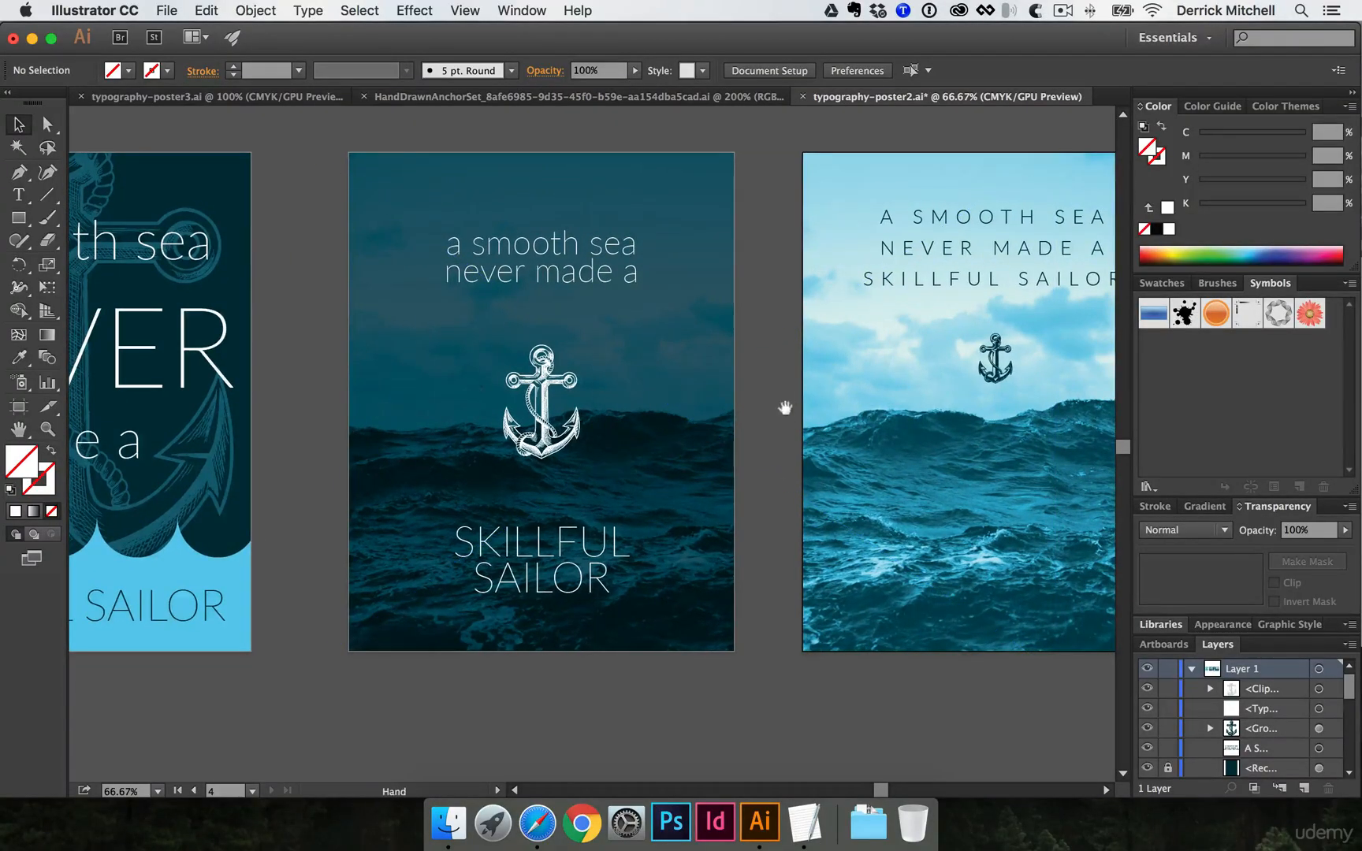
{"action": "left_click_drag", "start_coordinate": [784, 404], "coordinate": [568, 423]}
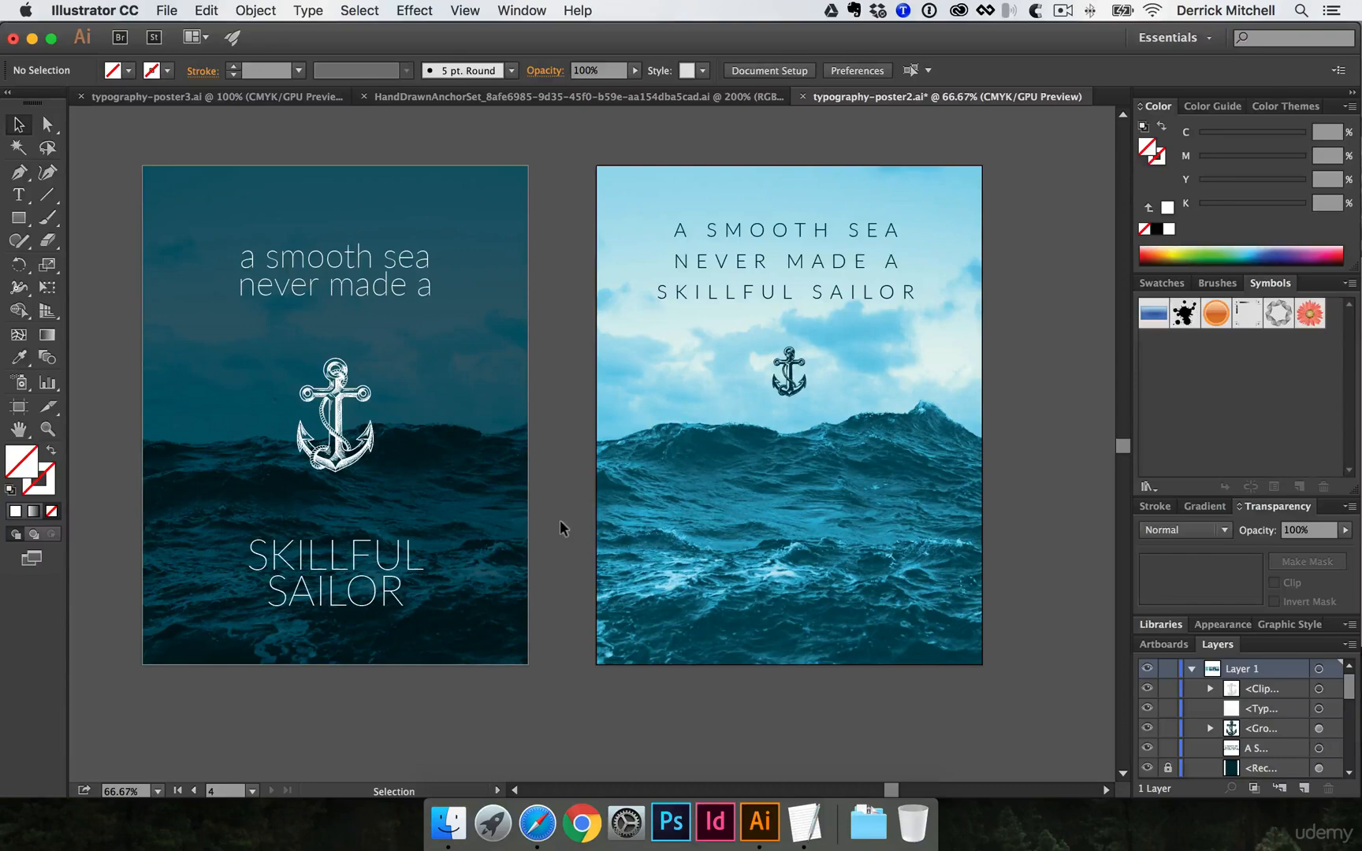
{"action": "key", "text": "space"}
{"action": "left_click_drag", "start_coordinate": [219, 453], "coordinate": [806, 484]}
{"action": "left_click_drag", "start_coordinate": [399, 444], "coordinate": [344, 407]}
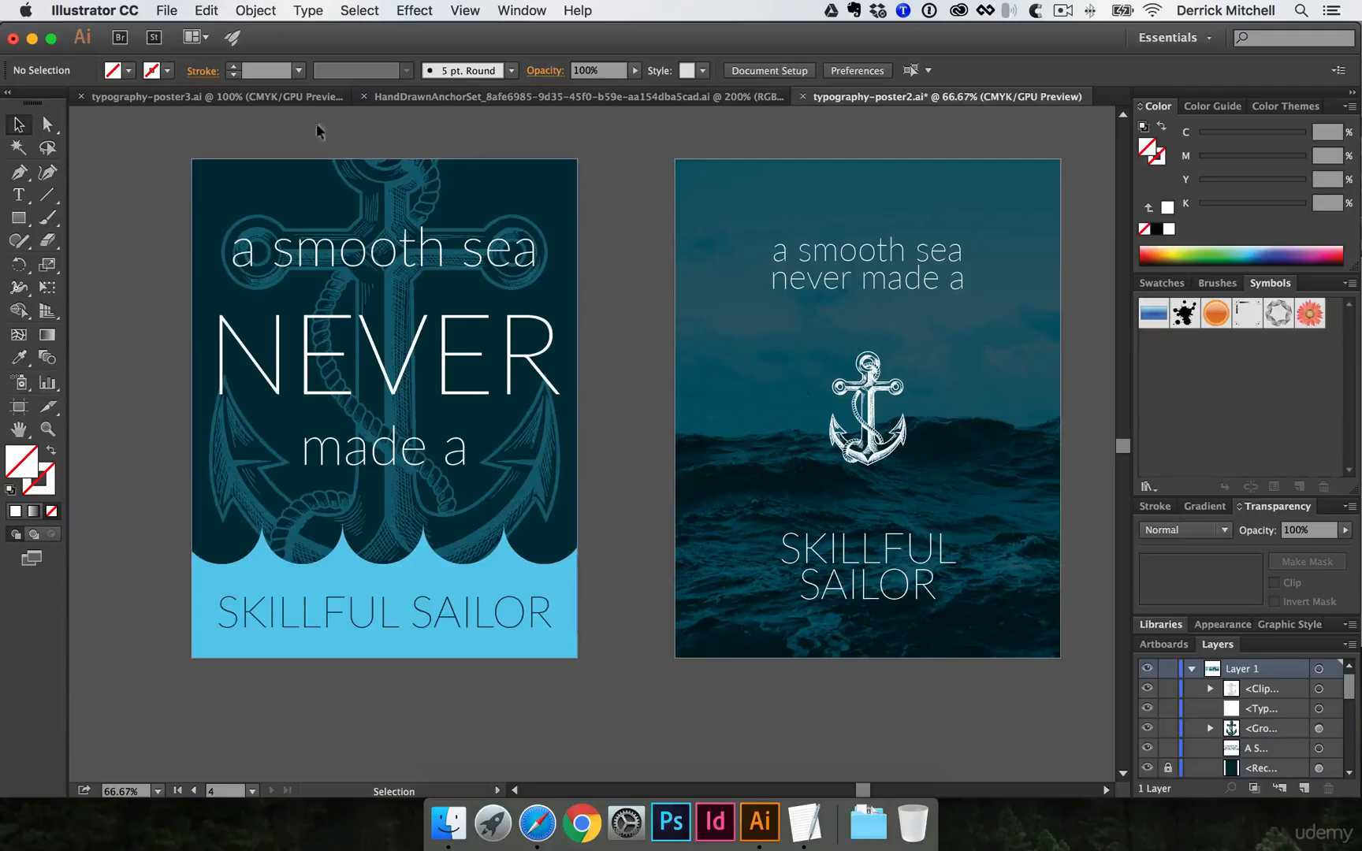
Copy all artwork of the dark "NEVER" anchor poster from typography-poster2.ai and paste it into typography-poster3.ai
{"action": "left_click_drag", "start_coordinate": [202, 105], "coordinate": [589, 624]}
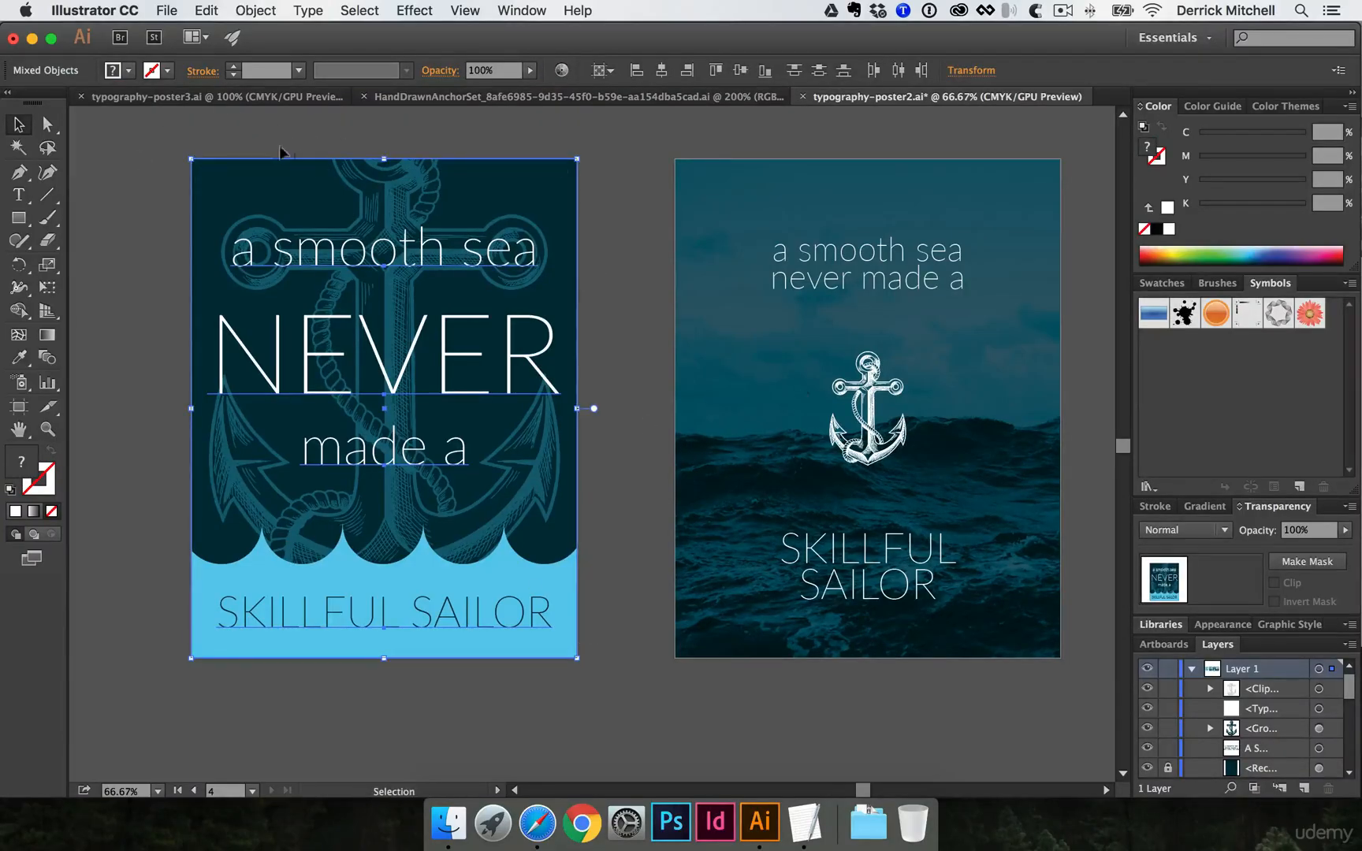
{"action": "left_click", "coordinate": [264, 96]}
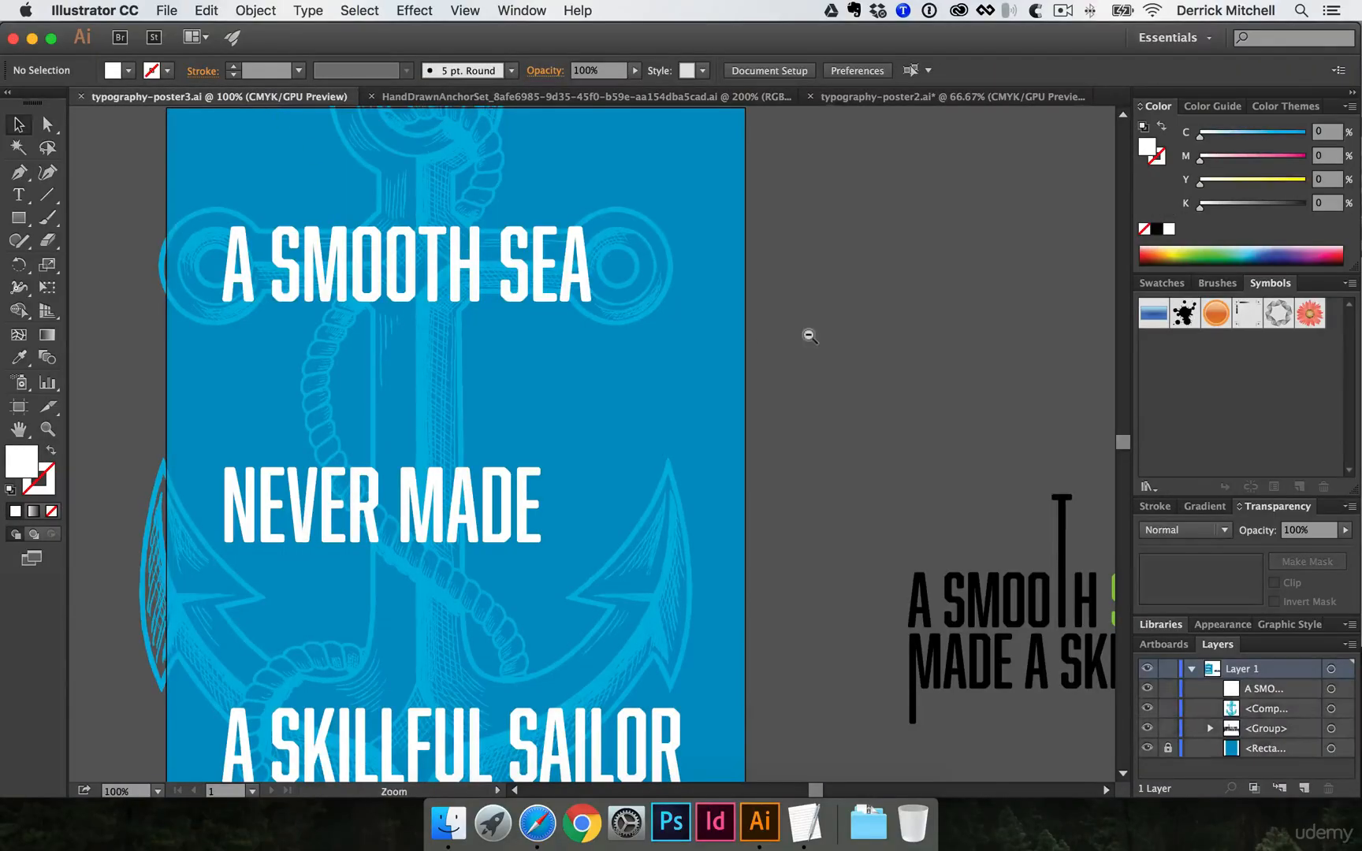
{"action": "left_click", "coordinate": [810, 336], "text": "alt+super"}
{"action": "left_click", "coordinate": [780, 377], "text": "alt+super"}
{"action": "left_click", "coordinate": [784, 371], "text": "alt+super"}
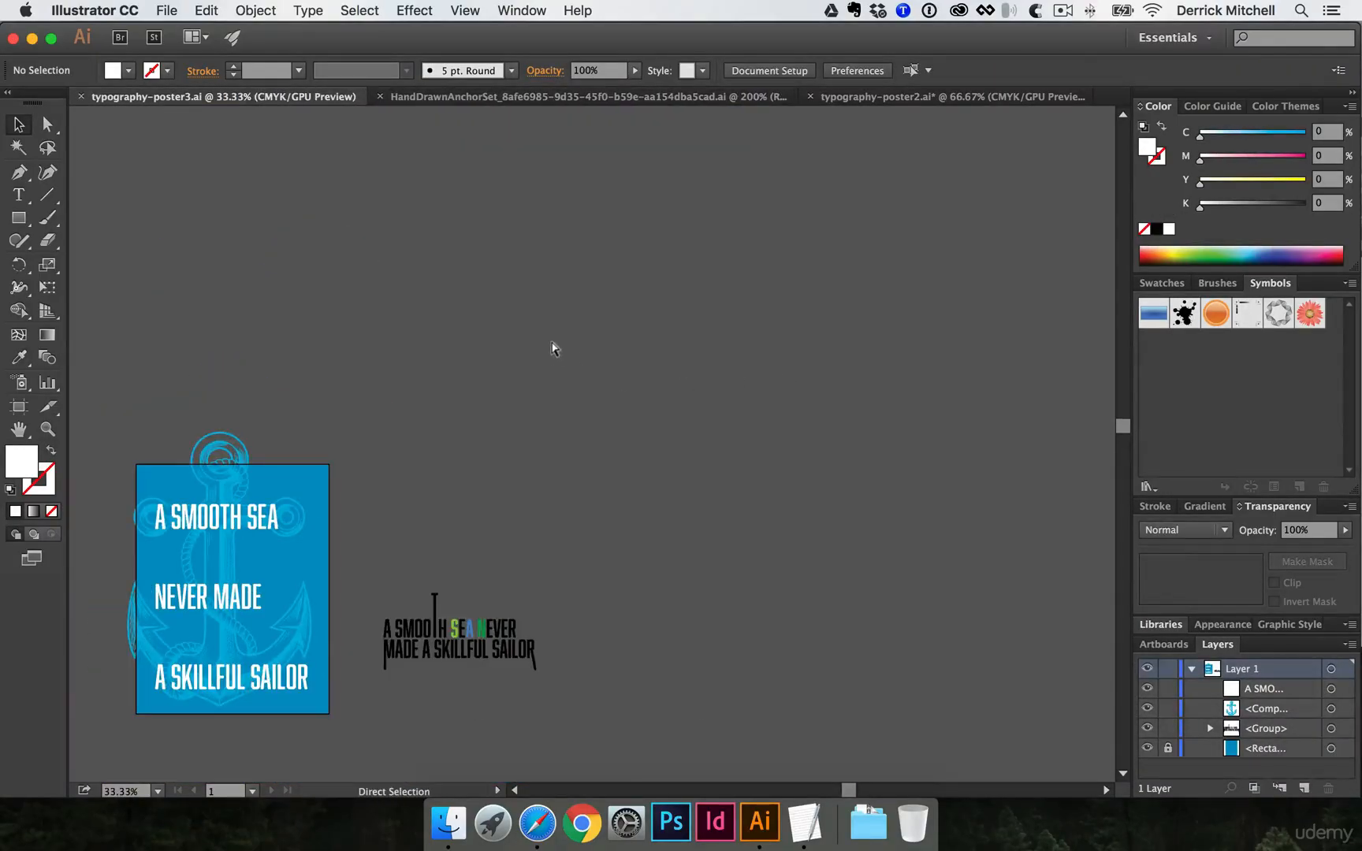
{"action": "key", "text": "super+v"}
Group the pasted "NEVER" poster artwork and move it above the blue poster's artboard
{"action": "left_click", "coordinate": [565, 377], "text": "alt+super"}
{"action": "left_click", "coordinate": [524, 496], "text": "alt+super"}
{"action": "left_click", "coordinate": [524, 497], "text": "alt+super"}
{"action": "left_click", "coordinate": [524, 496], "text": "alt+super"}
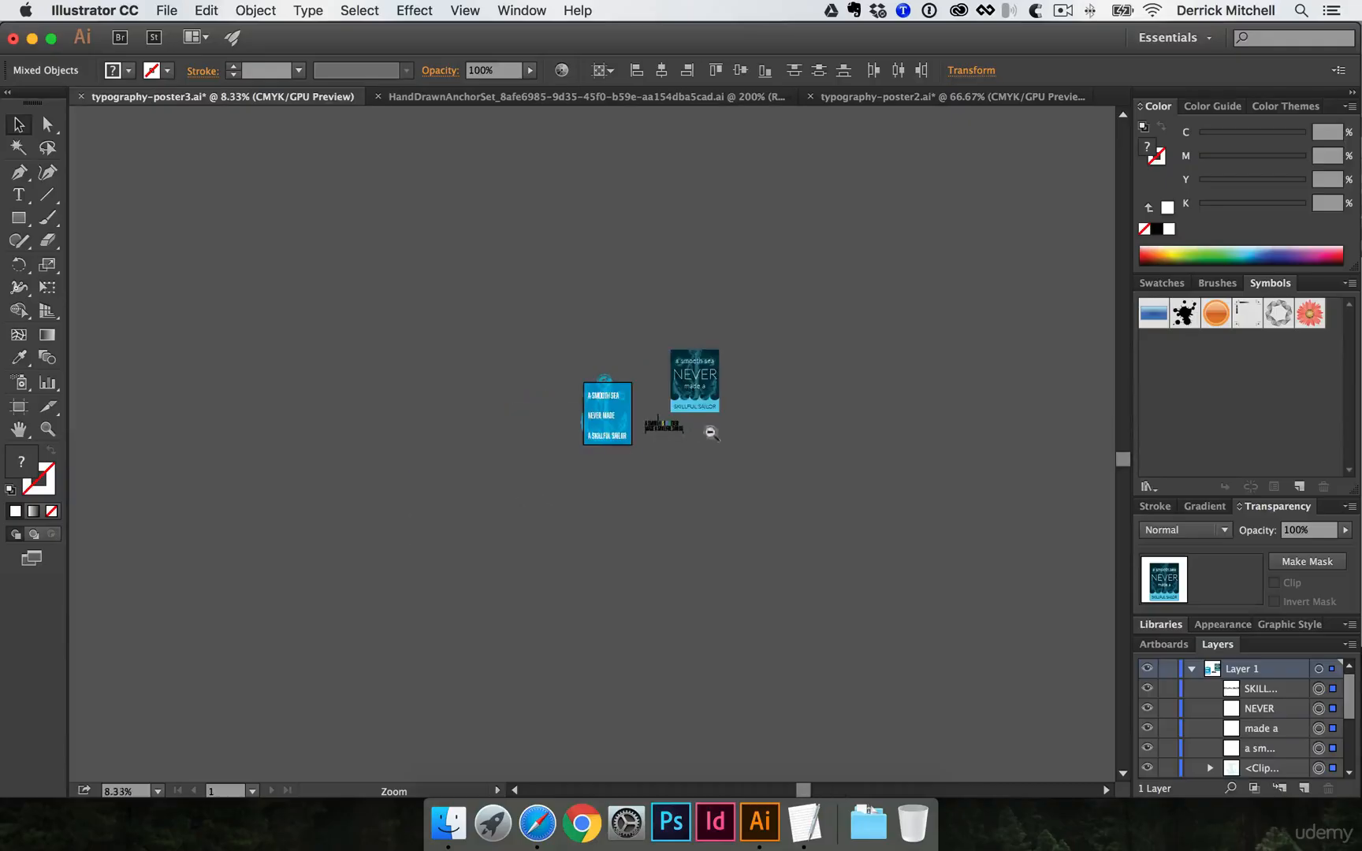
{"action": "left_click", "coordinate": [710, 433], "text": "alt+super"}
{"action": "left_click", "coordinate": [727, 437], "text": "alt+super"}
{"action": "left_click", "coordinate": [569, 477], "text": "super"}
{"action": "left_click", "coordinate": [697, 384], "text": "super"}
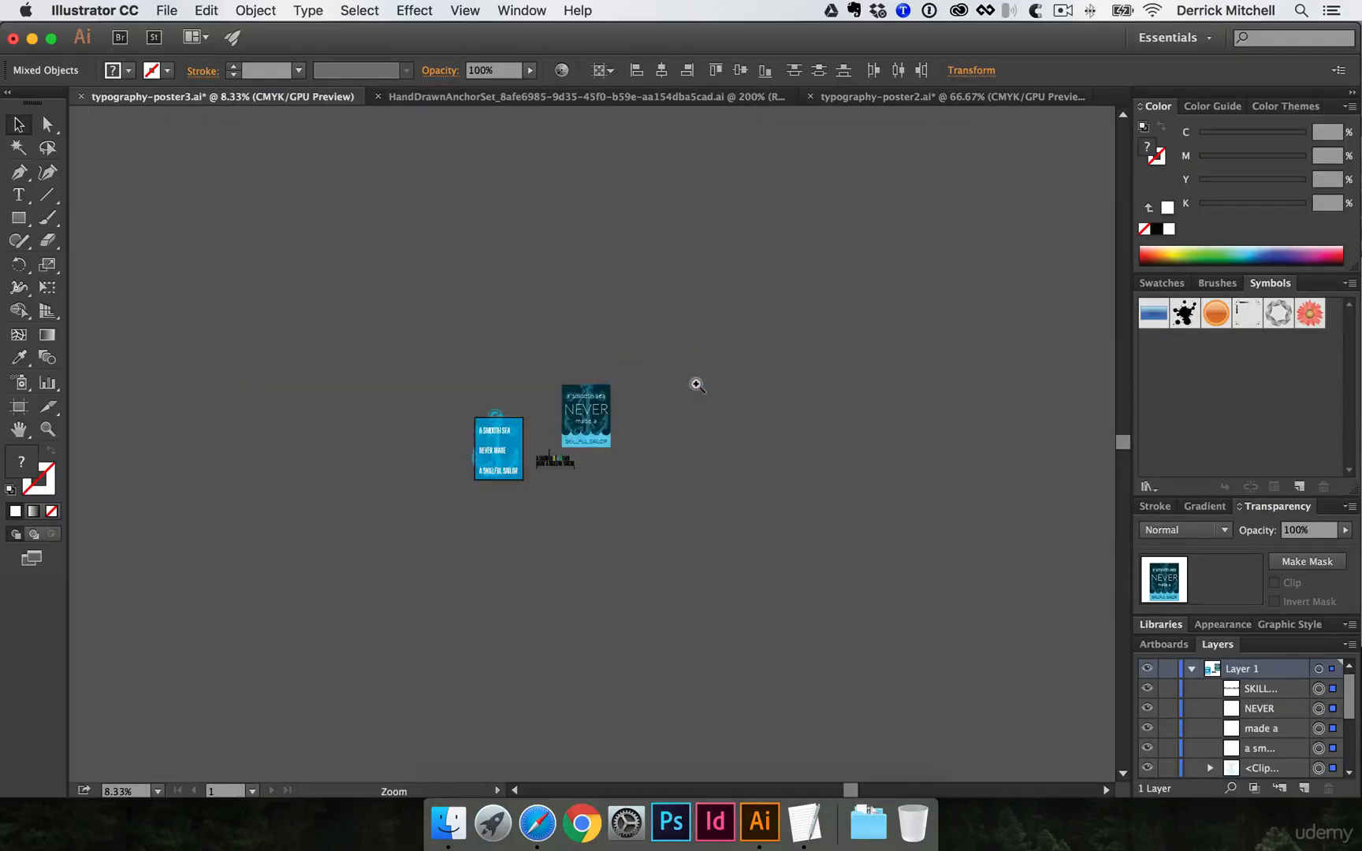
{"action": "left_click", "coordinate": [697, 385], "text": "super"}
{"action": "left_click", "coordinate": [442, 511], "text": "super"}
{"action": "left_click", "coordinate": [441, 511], "text": "super"}
{"action": "left_click", "coordinate": [648, 340], "text": "super"}
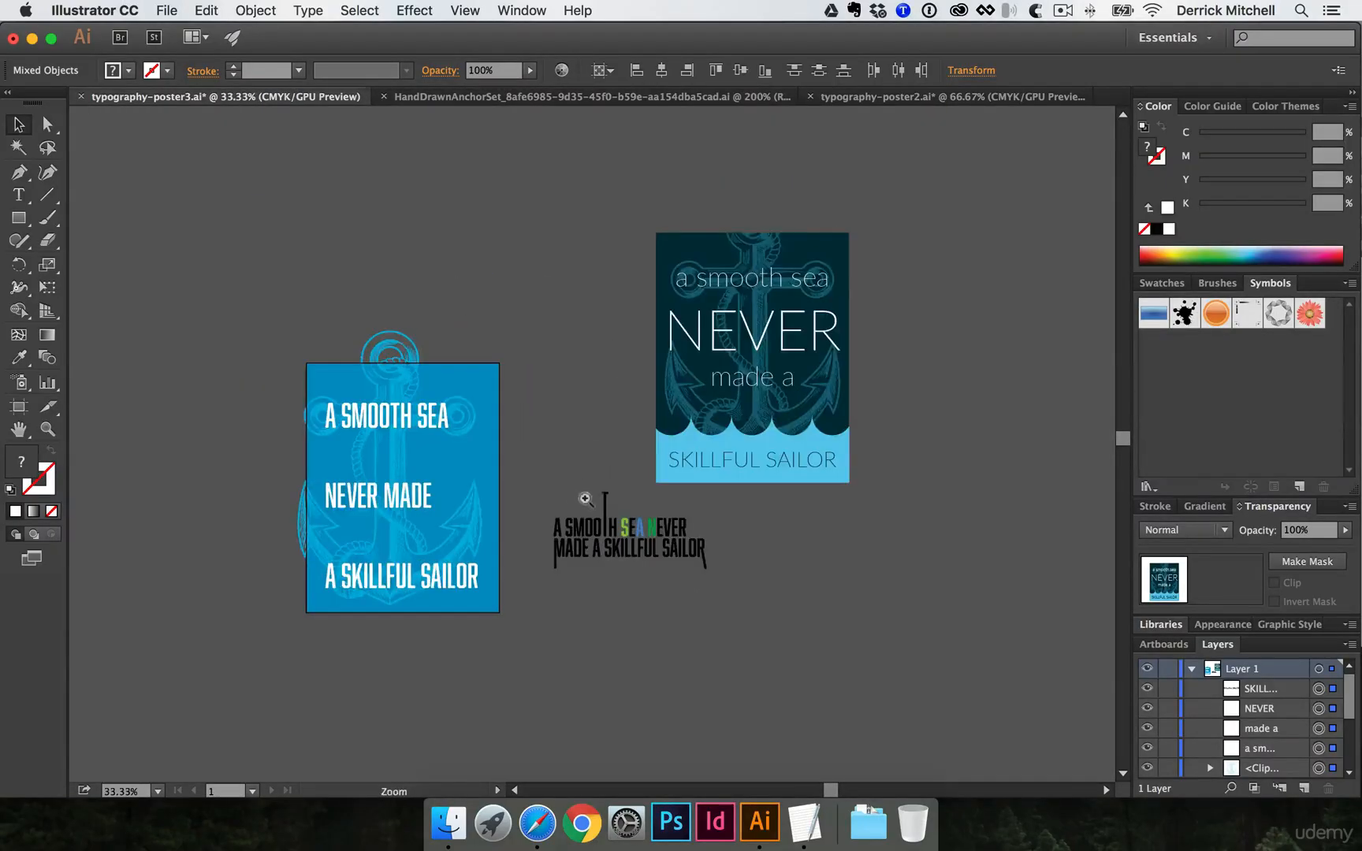
{"action": "left_click_drag", "start_coordinate": [792, 434], "coordinate": [561, 229]}
{"action": "left_click_drag", "start_coordinate": [627, 309], "coordinate": [652, 443]}
{"action": "key", "text": "super+z"}
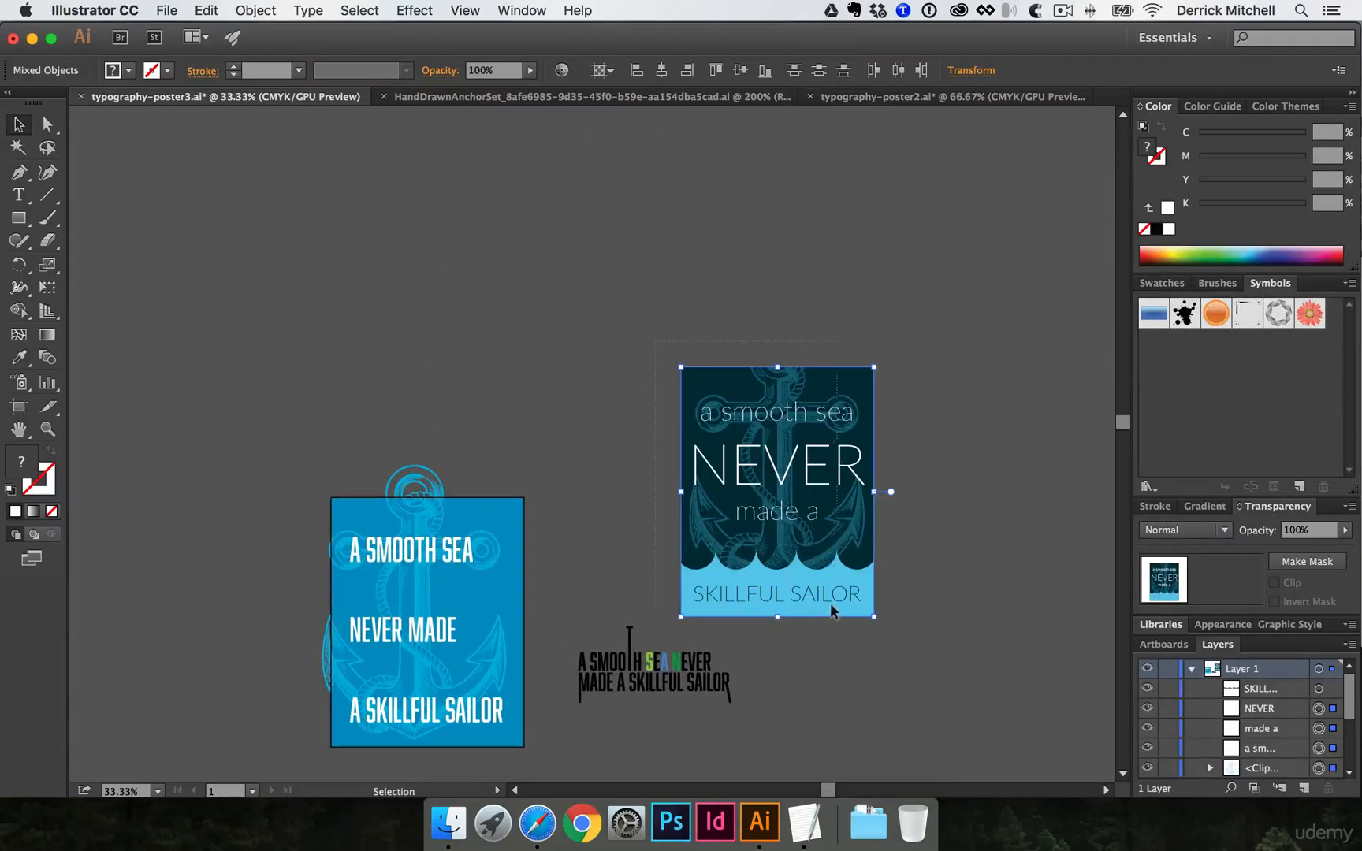
{"action": "left_click_drag", "start_coordinate": [852, 594], "coordinate": [598, 333]}
{"action": "left_click", "coordinate": [694, 472]}
{"action": "left_click_drag", "start_coordinate": [602, 592], "coordinate": [624, 485]}
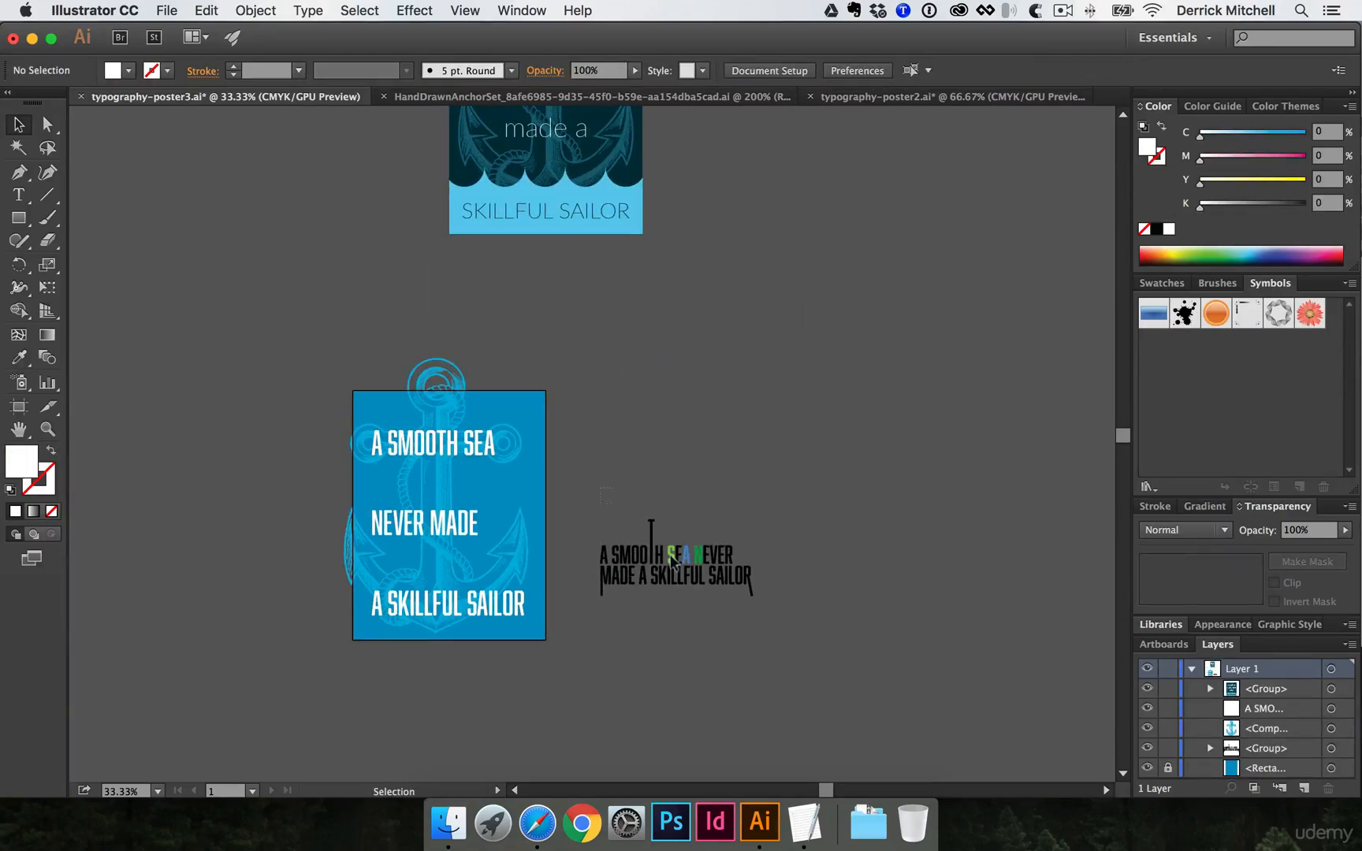
Move the black custom lettering group off to the left of the pasted "NEVER" poster
{"action": "left_click", "coordinate": [673, 565]}
{"action": "left_click_drag", "start_coordinate": [721, 552], "coordinate": [386, 183]}
{"action": "left_click", "coordinate": [645, 514]}
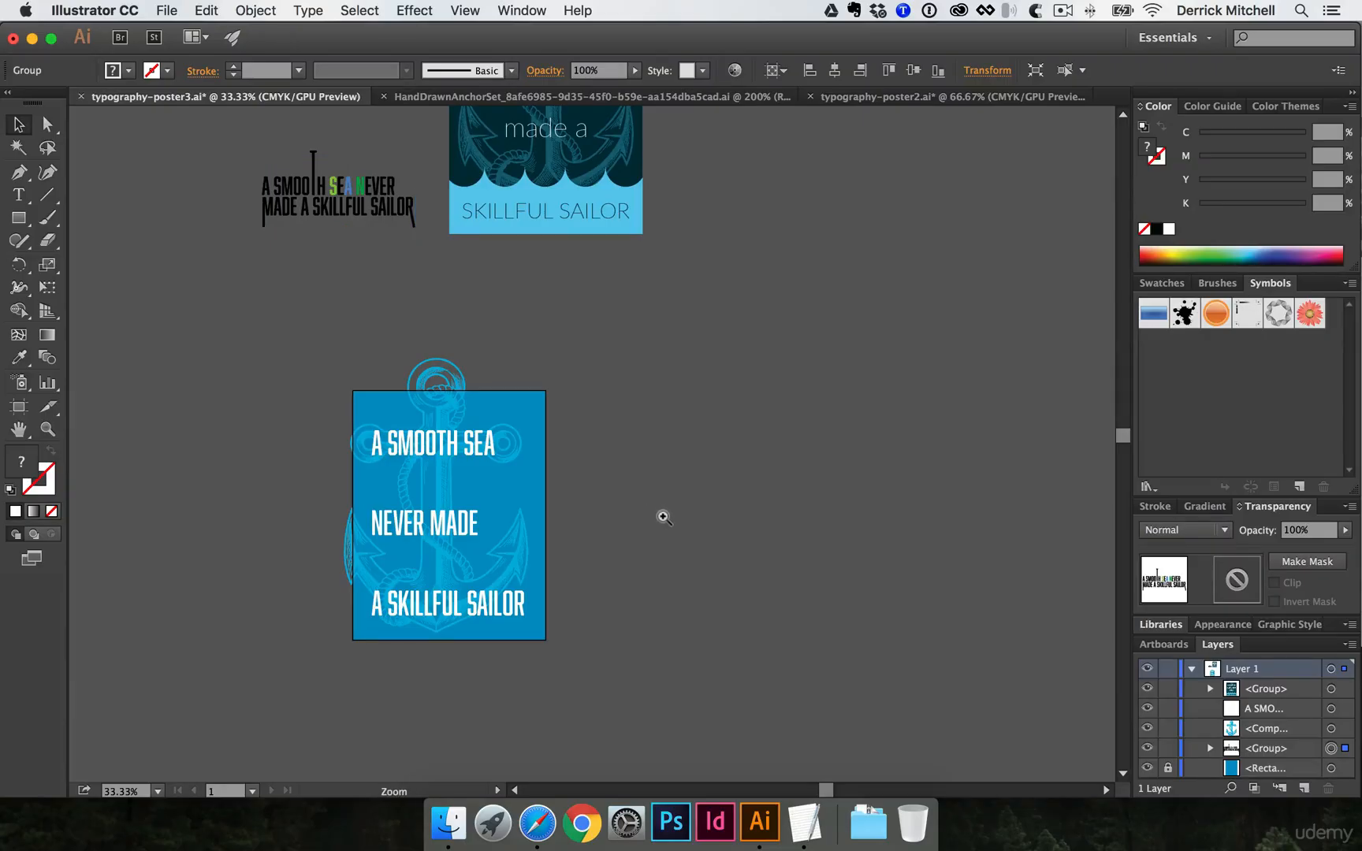
{"action": "left_click", "coordinate": [664, 517]}
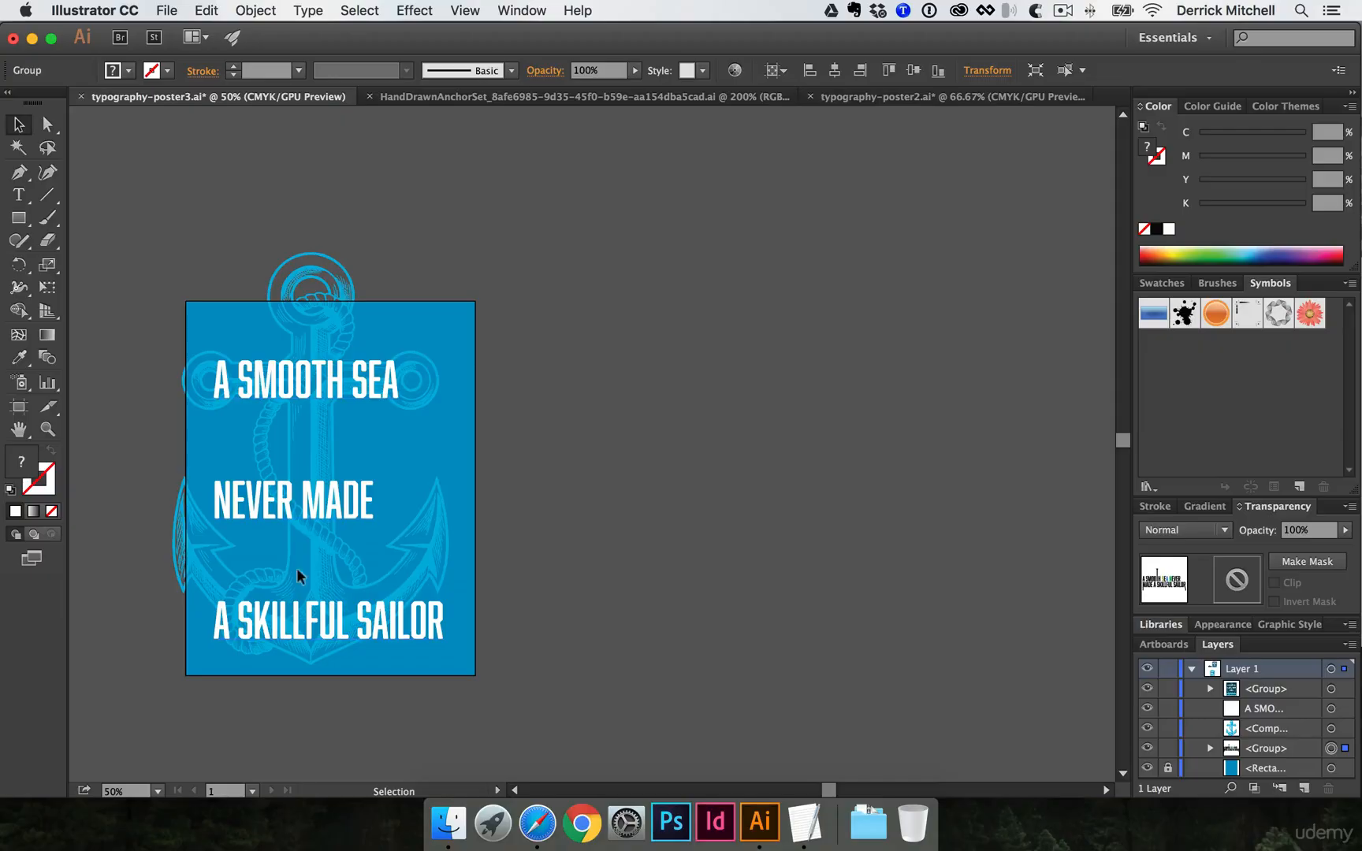
Examine where the anchor illustration extends beyond the top and left edges of the blue poster
{"action": "left_click", "coordinate": [295, 342], "text": "super"}
{"action": "left_click", "coordinate": [646, 429], "text": "super"}
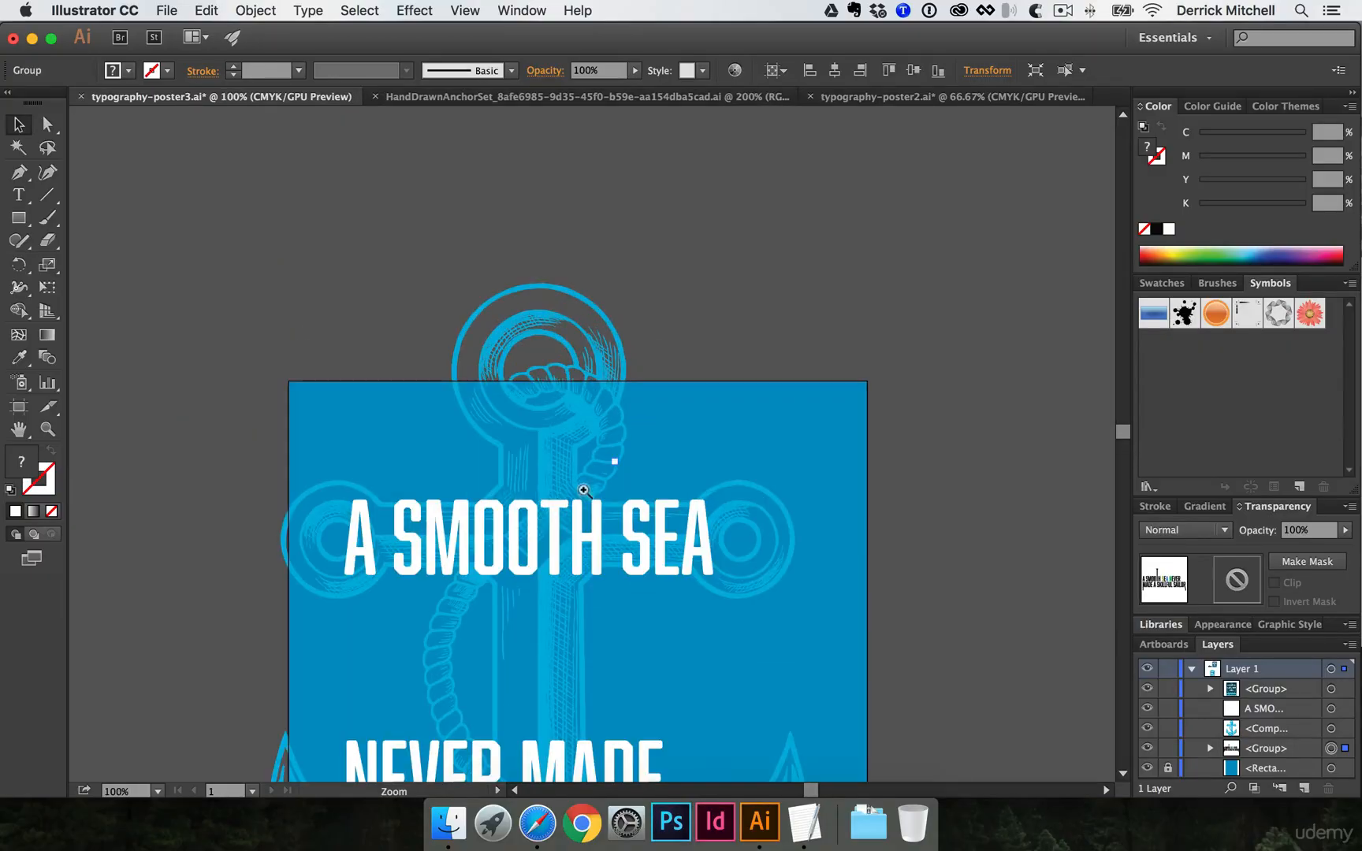
{"action": "scroll", "coordinate": [527, 547], "scroll_direction": "down", "scroll_amount": 3}
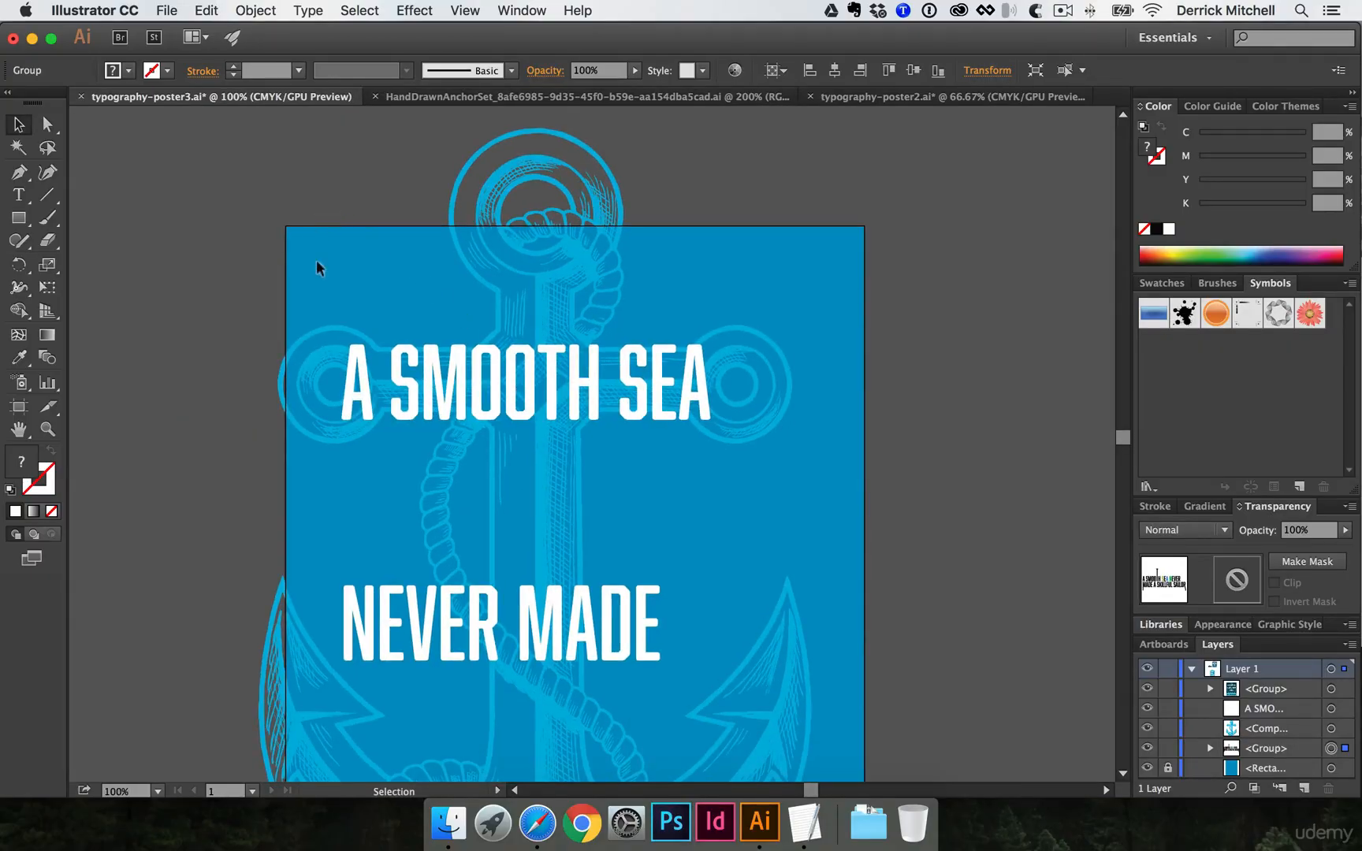
{"action": "left_click", "coordinate": [296, 471], "text": "super"}
{"action": "left_click", "coordinate": [595, 406], "text": "super"}
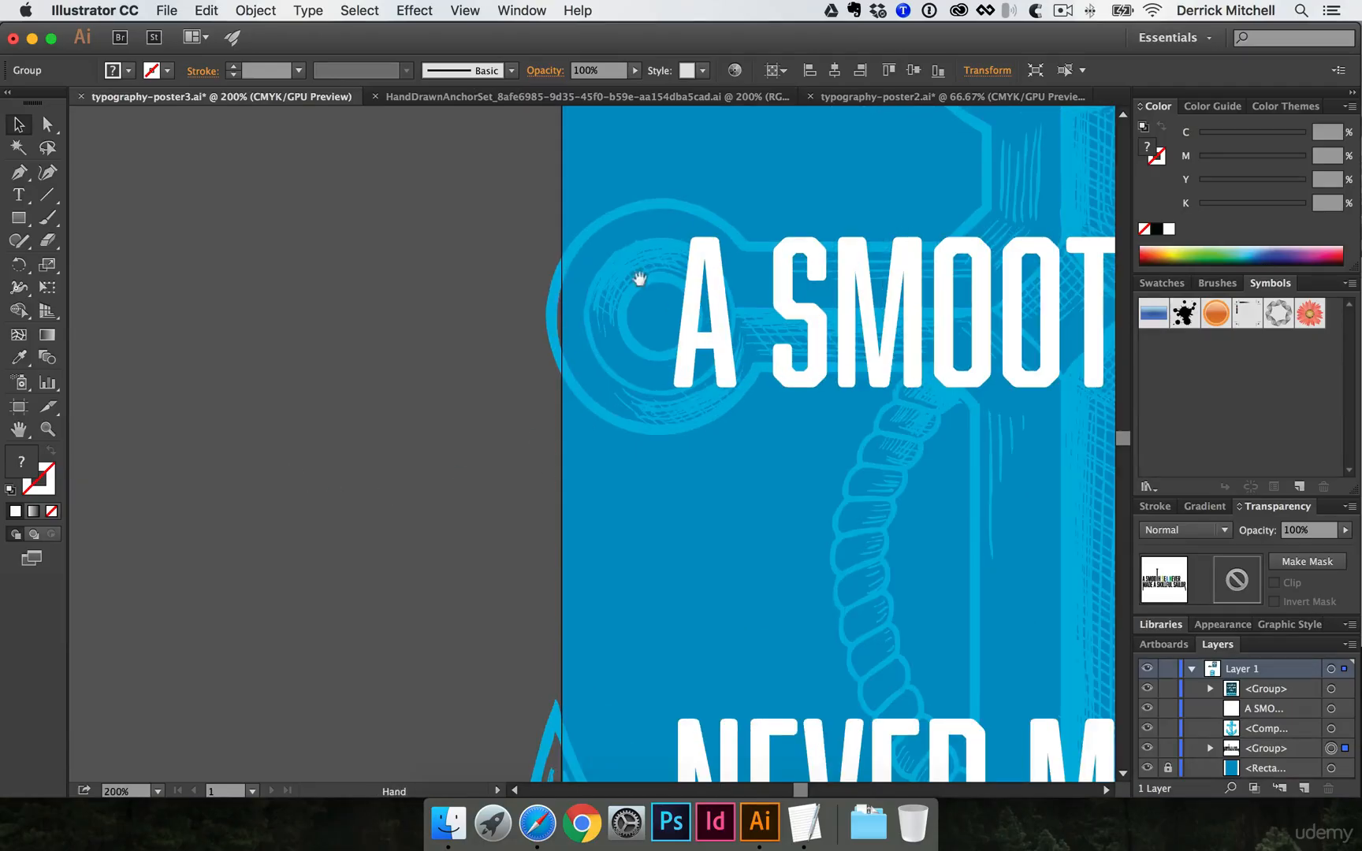
{"action": "left_click_drag", "start_coordinate": [662, 219], "coordinate": [550, 371]}
{"action": "left_click", "coordinate": [554, 373], "text": "alt+super"}
{"action": "left_click_drag", "start_coordinate": [791, 356], "coordinate": [437, 317]}
{"action": "left_click", "coordinate": [444, 317], "text": "alt+super"}
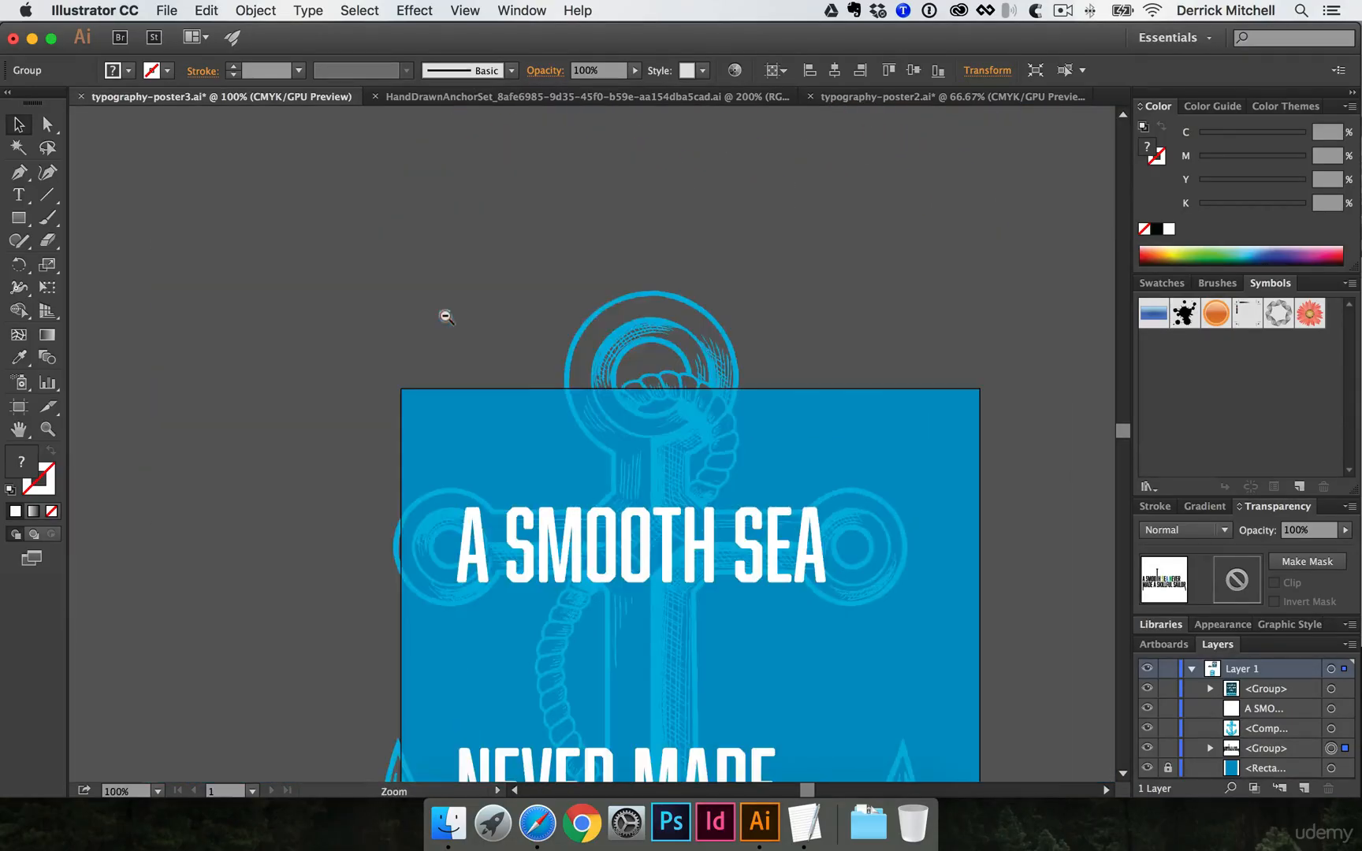
{"action": "scroll", "coordinate": [446, 317], "scroll_direction": "down", "scroll_amount": 2}
{"action": "scroll", "coordinate": [446, 317], "scroll_direction": "right", "scroll_amount": 2}
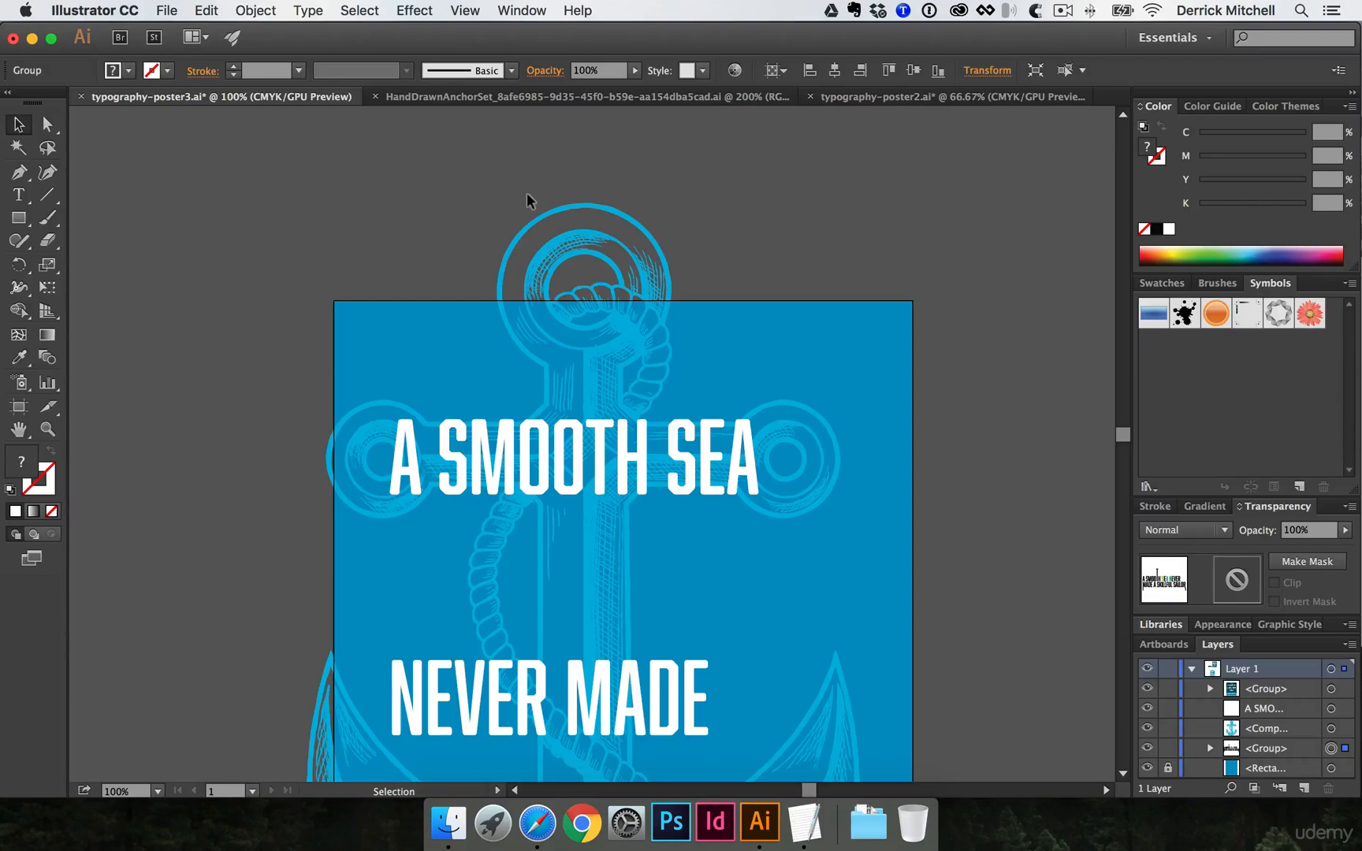
{"action": "scroll", "coordinate": [562, 365], "scroll_direction": "down", "scroll_amount": 2}
{"action": "scroll", "coordinate": [562, 366], "scroll_direction": "right", "scroll_amount": 2}
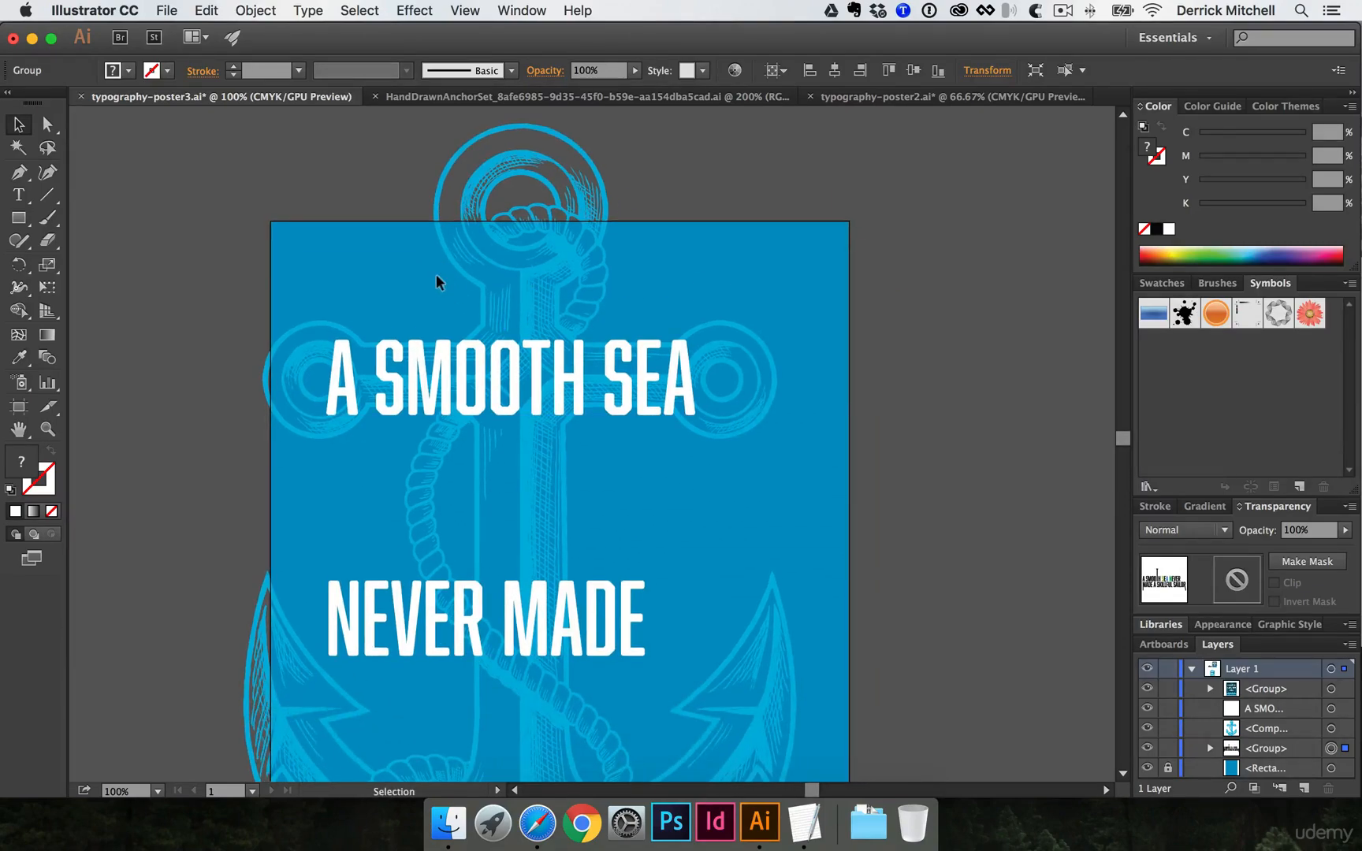
{"action": "left_click", "coordinate": [491, 142]}
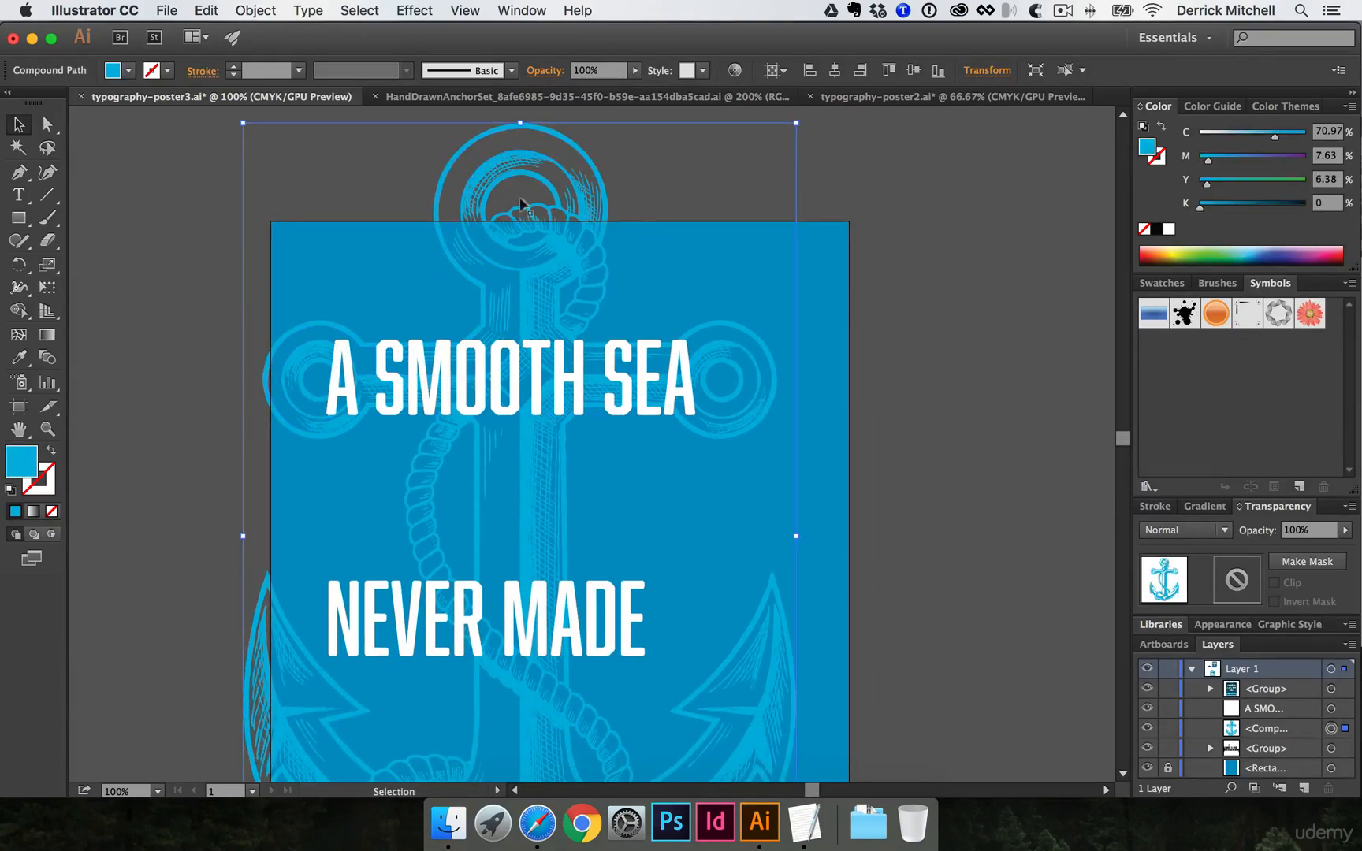
{"action": "key", "text": "space"}
{"action": "left_click_drag", "start_coordinate": [396, 264], "coordinate": [359, 243]}
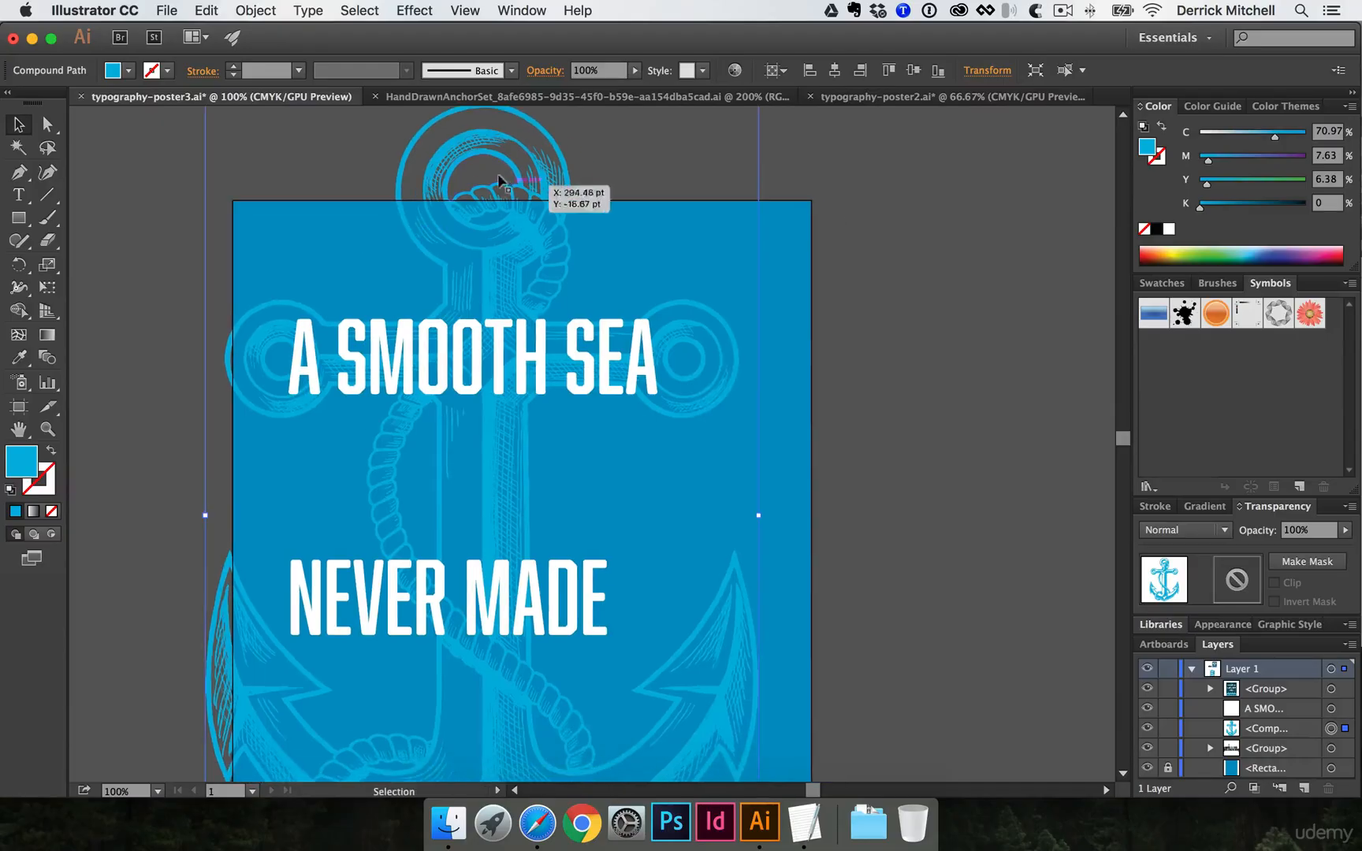
{"action": "left_click", "coordinate": [783, 220]}
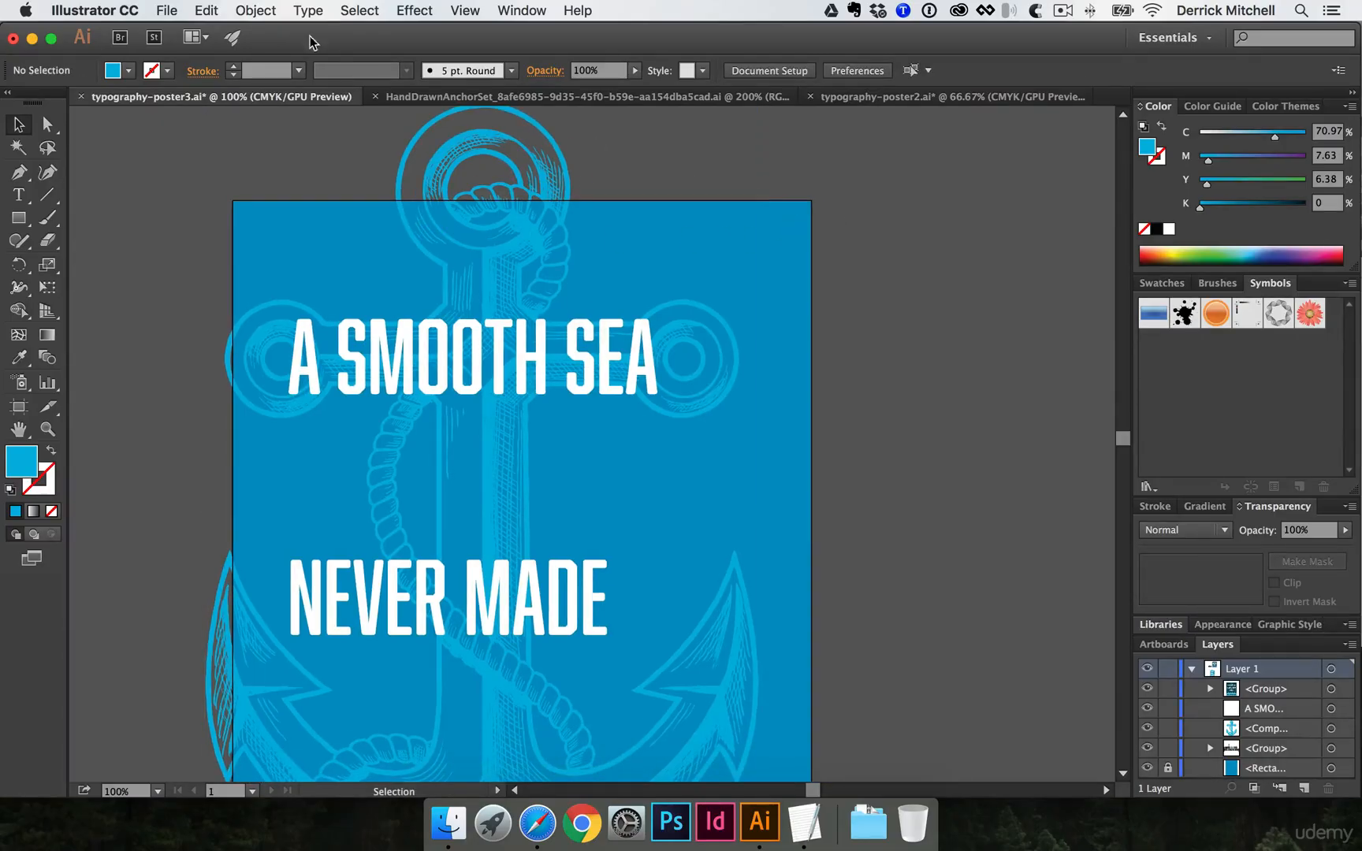
Unlock the blue background rectangle and paste a copy of it in place in front of all artwork
{"action": "left_click", "coordinate": [258, 9]}
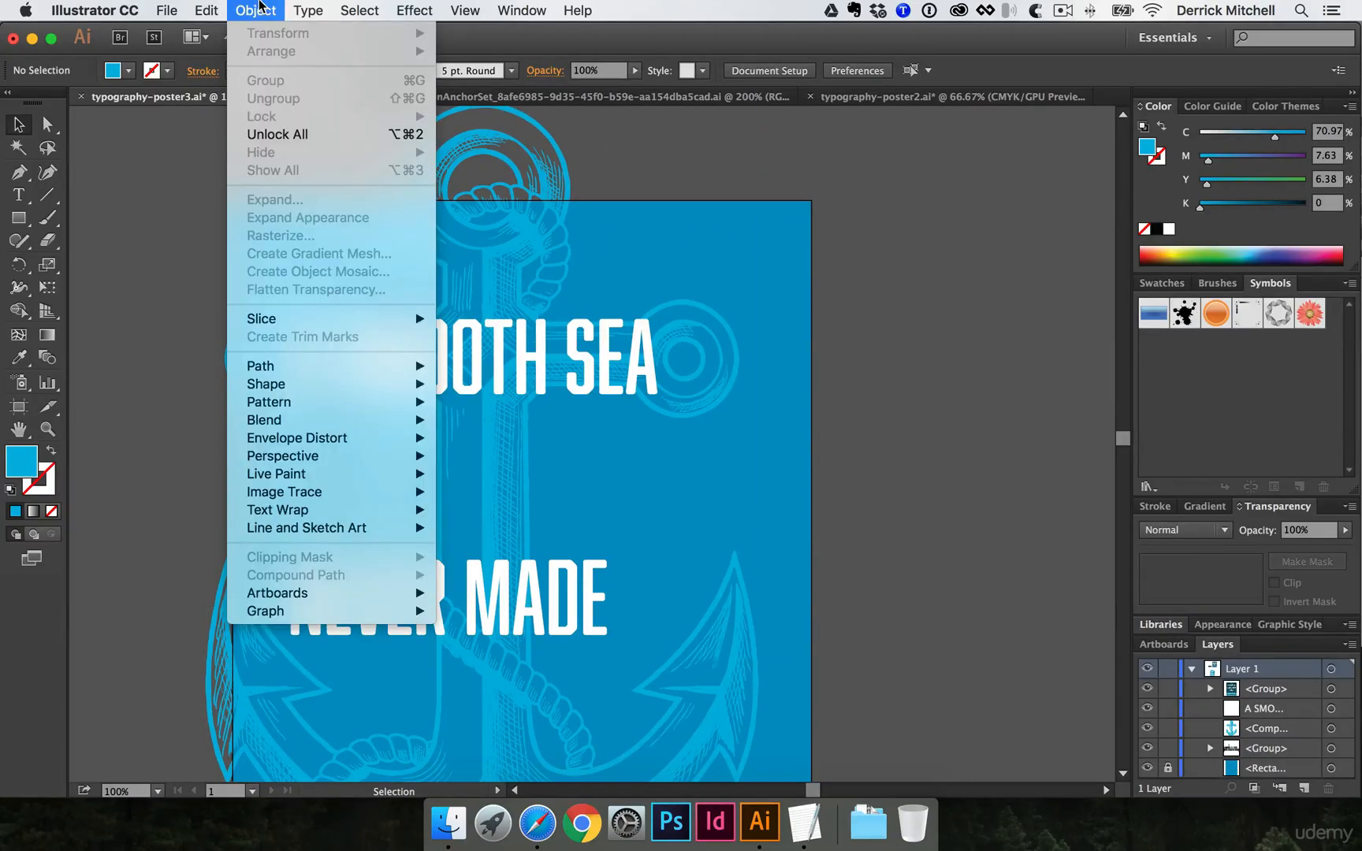
{"action": "left_click", "coordinate": [379, 135]}
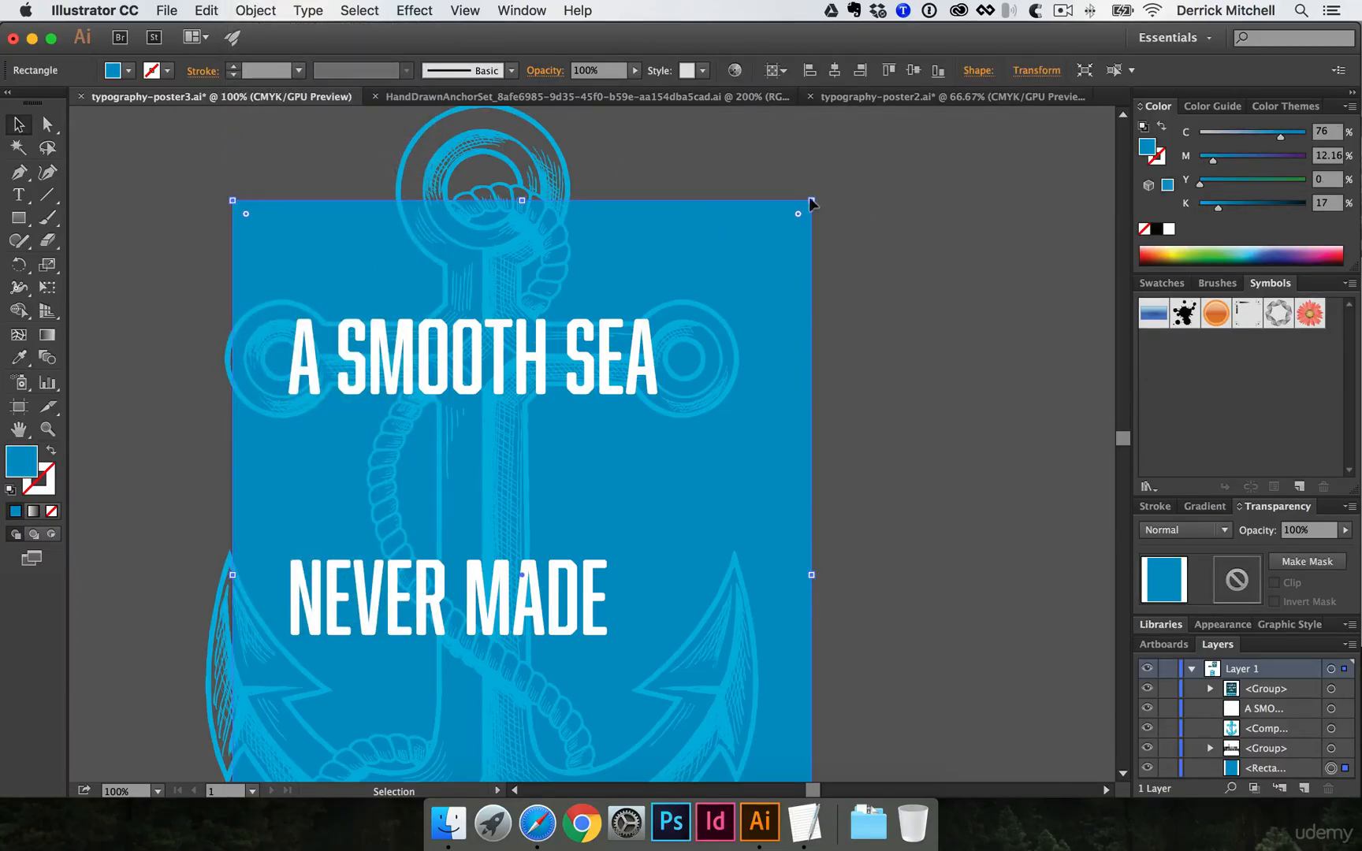
{"action": "key", "text": "super+h"}
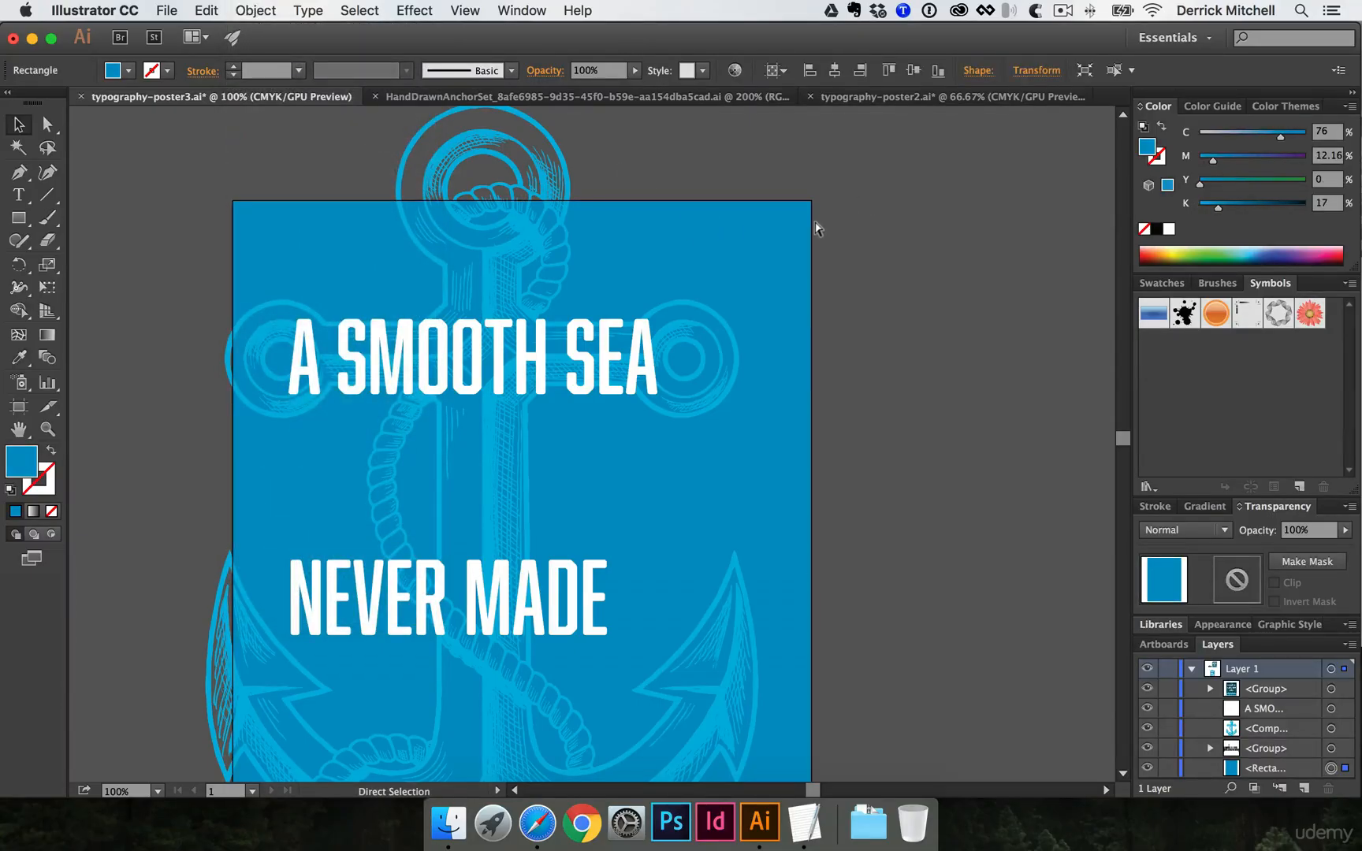
{"action": "left_click", "coordinate": [816, 224]}
{"action": "left_click", "coordinate": [770, 224]}
{"action": "key", "text": "super+h"}
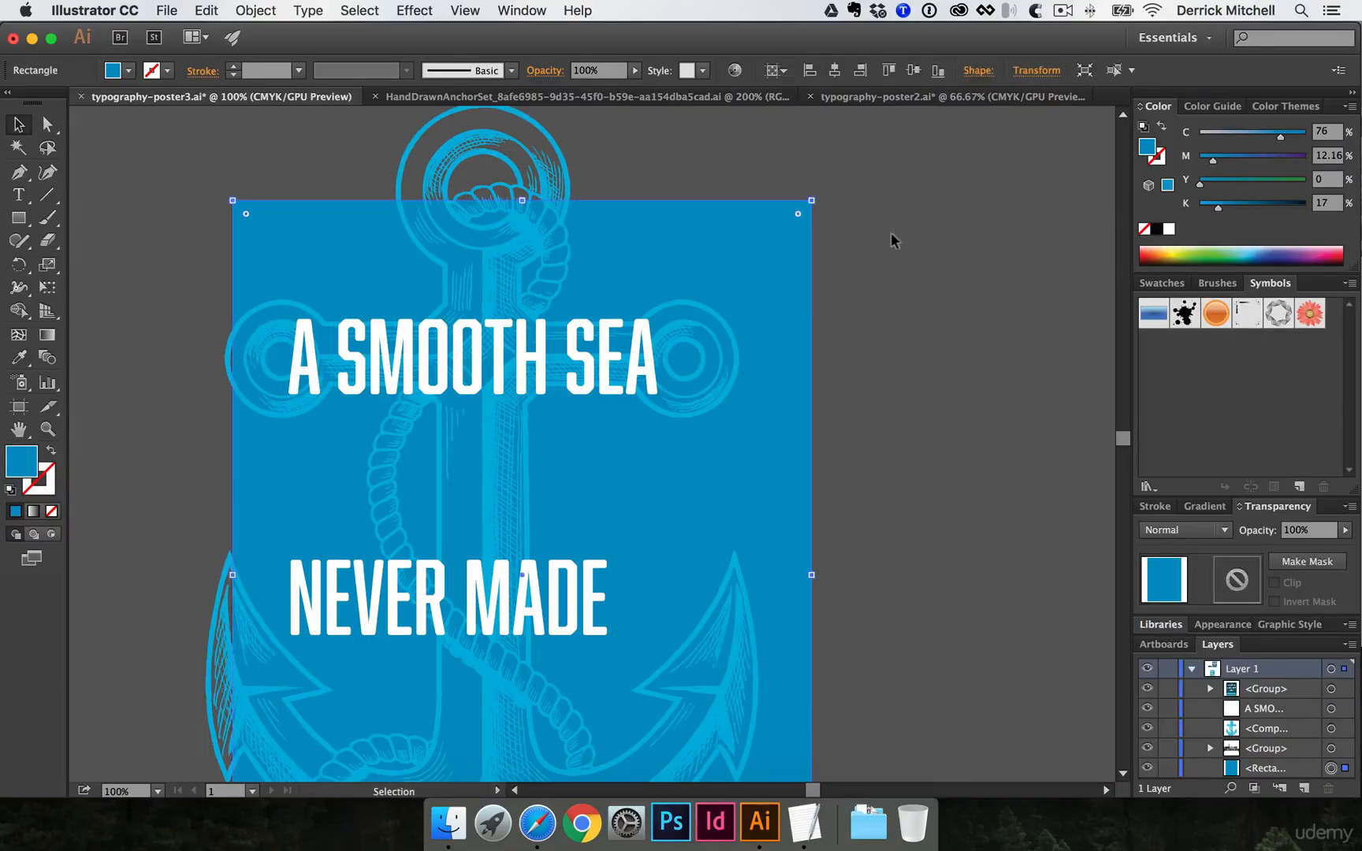
{"action": "left_click", "coordinate": [891, 235]}
{"action": "key", "text": "super+f"}
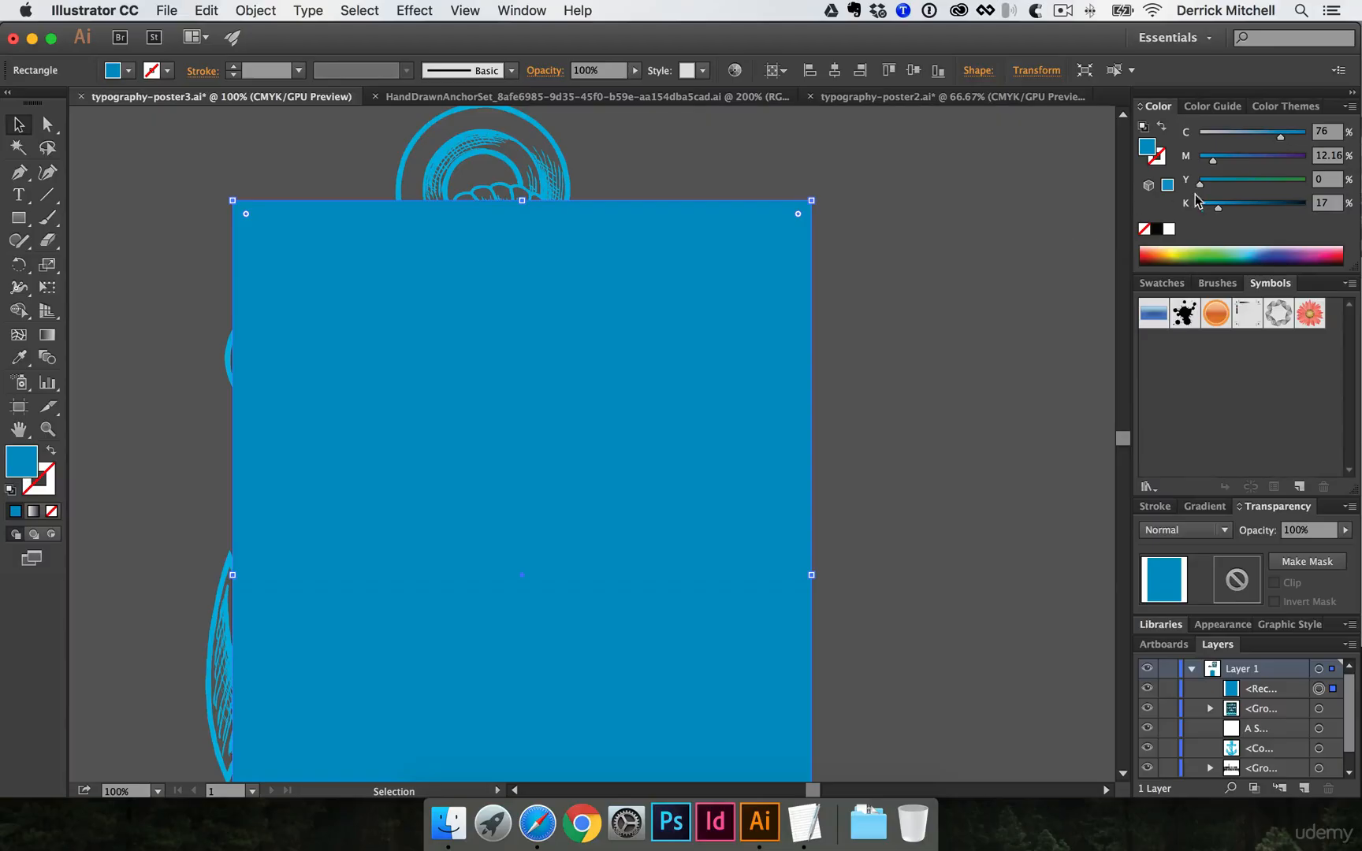
Try a dark green fill on the front rectangle and shift it off the background, undoing both changes
{"action": "left_click", "coordinate": [1215, 252]}
{"action": "left_click_drag", "start_coordinate": [468, 293], "coordinate": [629, 364]}
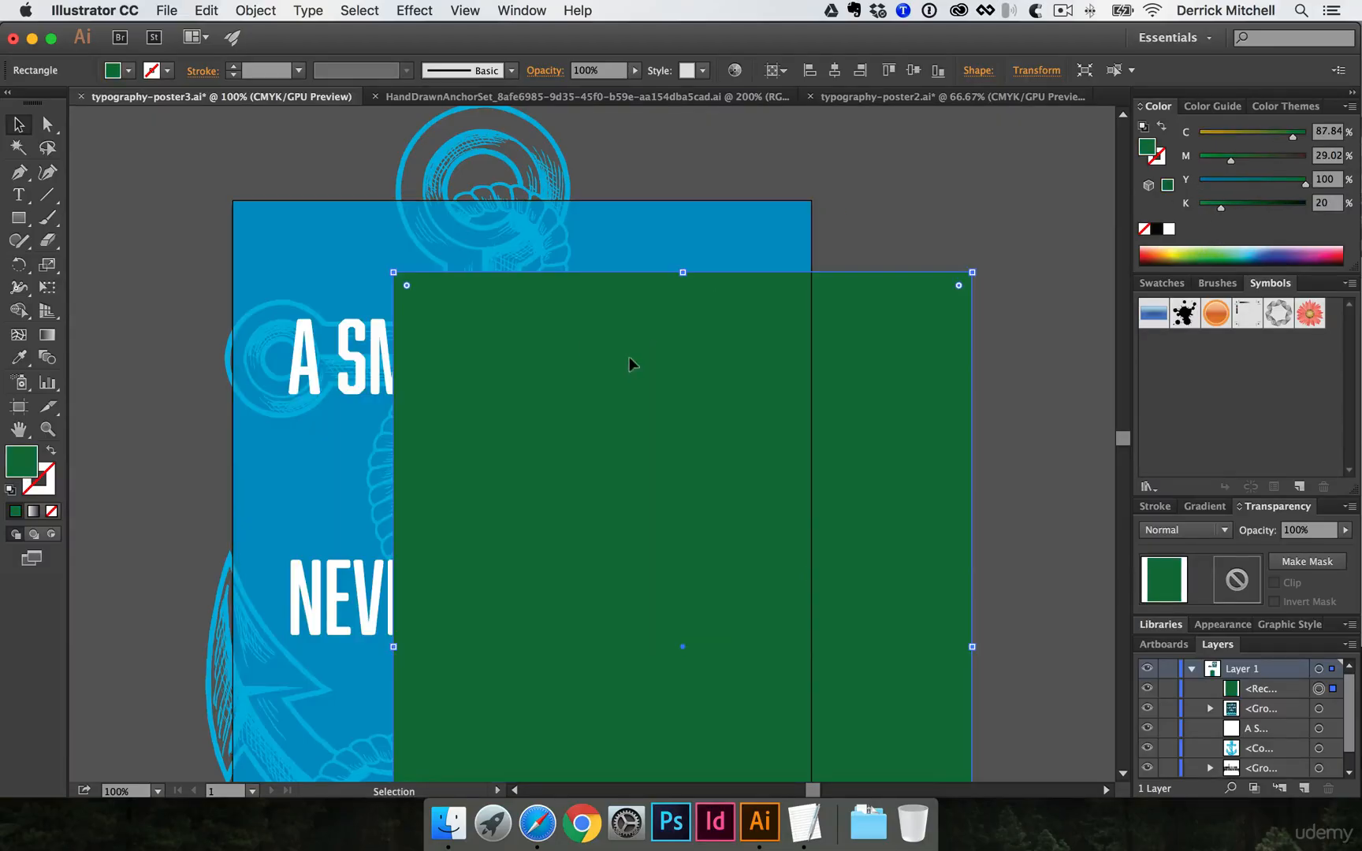
{"action": "key", "text": "super+z"}
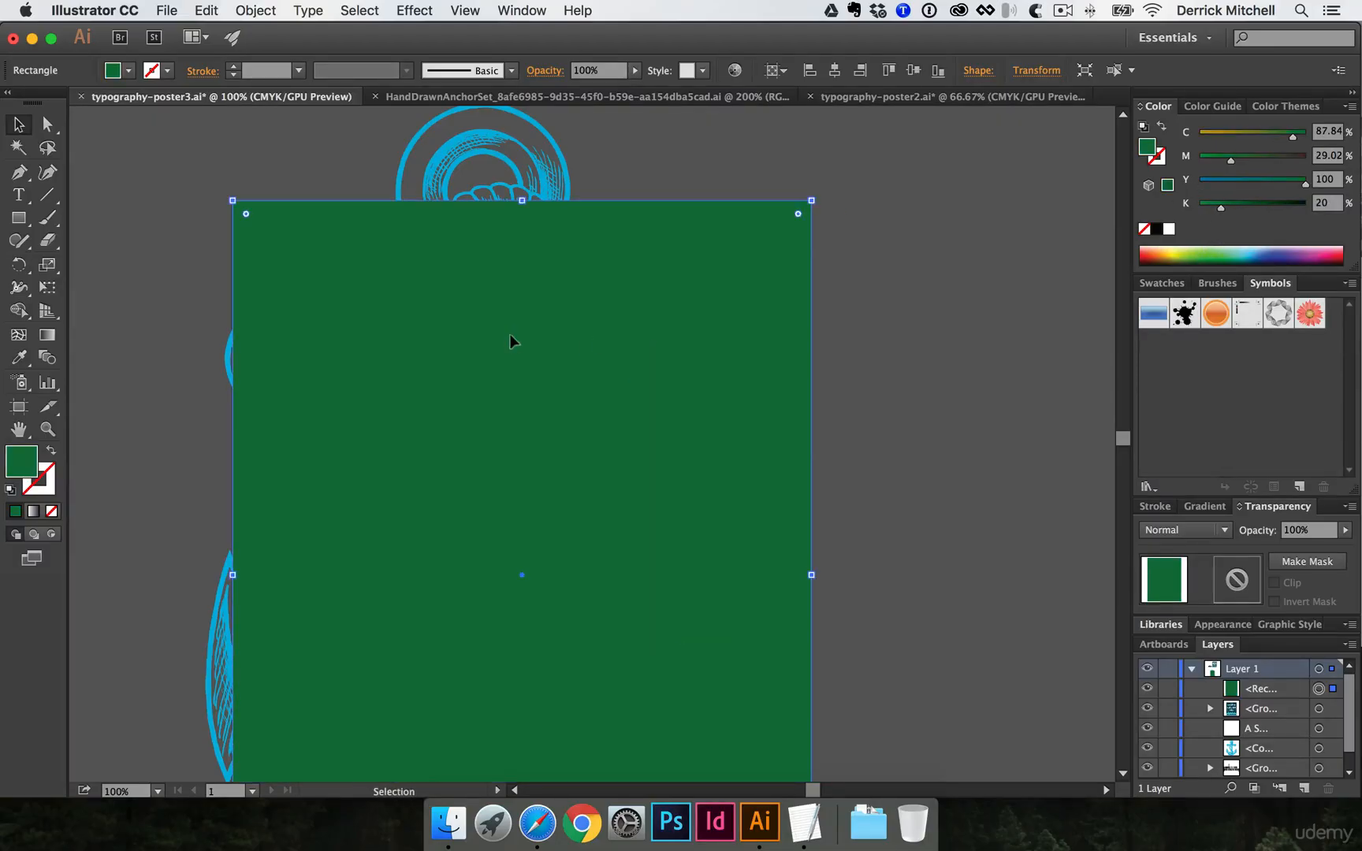
{"action": "key", "text": "super+z"}
Try an ordinary paste of the rectangle with a light green fill, and undo these changes
{"action": "key", "text": "super+v"}
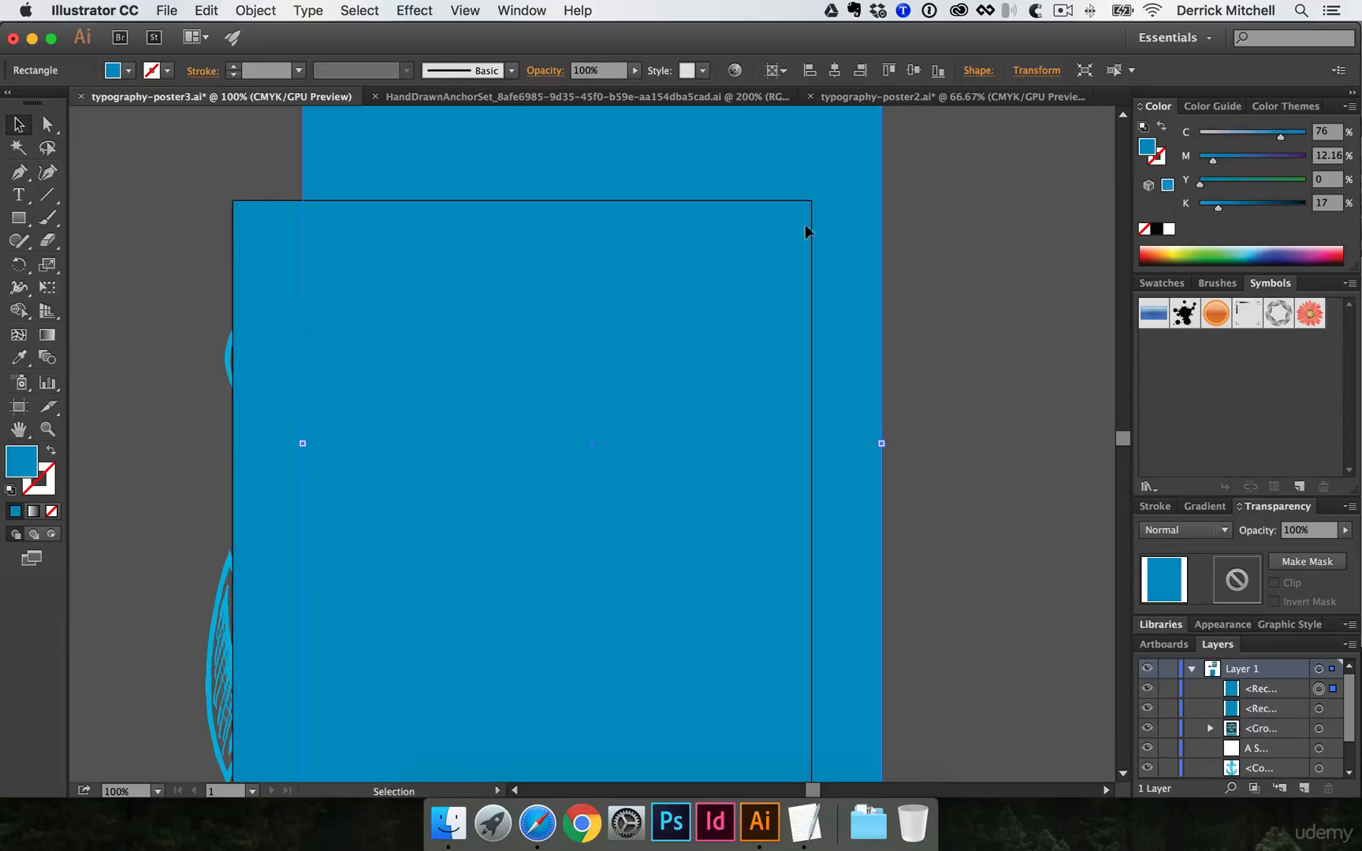
{"action": "left_click", "coordinate": [1212, 252]}
{"action": "key", "text": "super+z"}
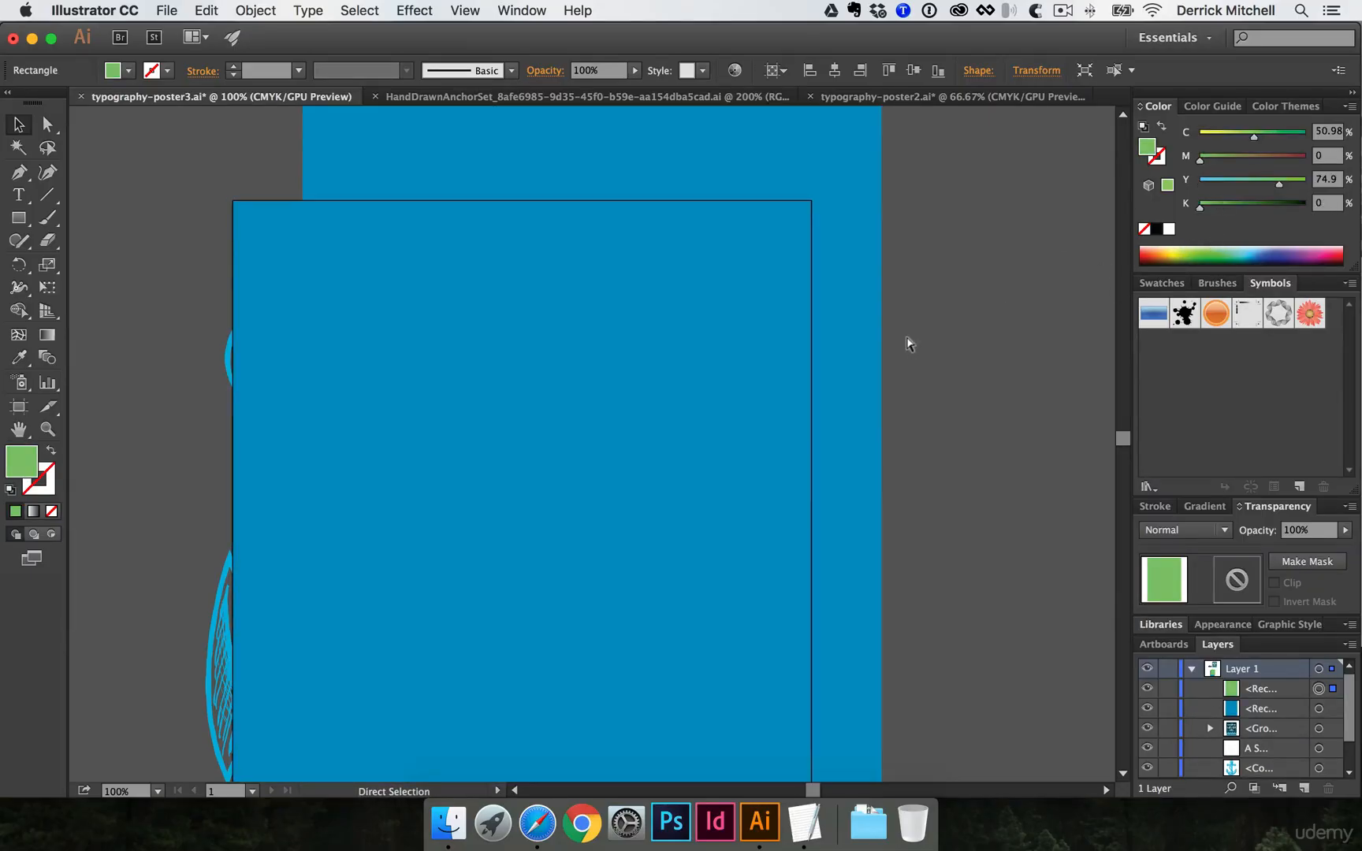
{"action": "key", "text": "super+z"}
{"action": "left_click_drag", "start_coordinate": [369, 276], "coordinate": [514, 306]}
{"action": "key", "text": "super+z"}
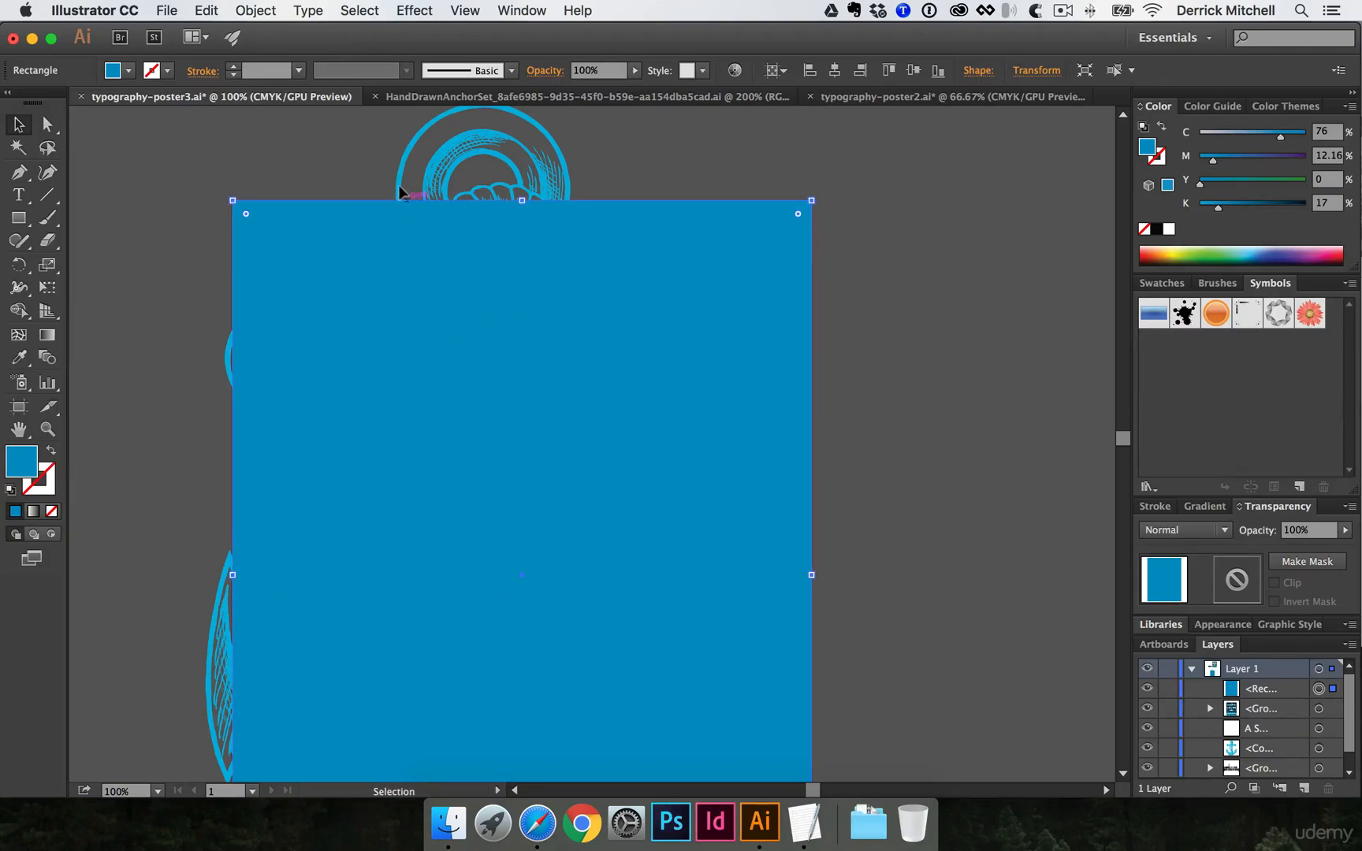
Make a clipping mask from the front rectangle and the anchor so the anchor is cropped to the poster
{"action": "left_click", "coordinate": [434, 147], "text": "shift"}
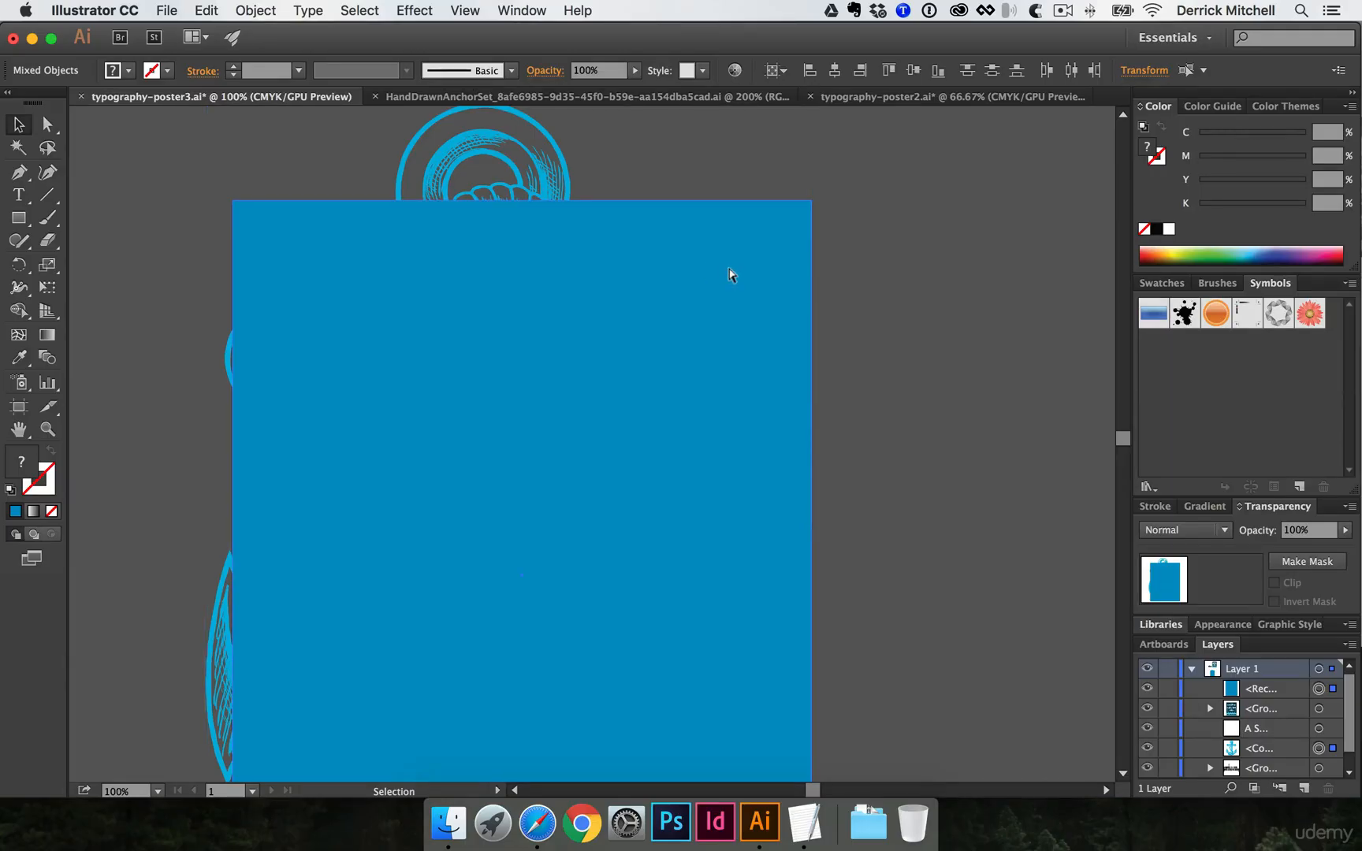
{"action": "key", "text": "super+7"}
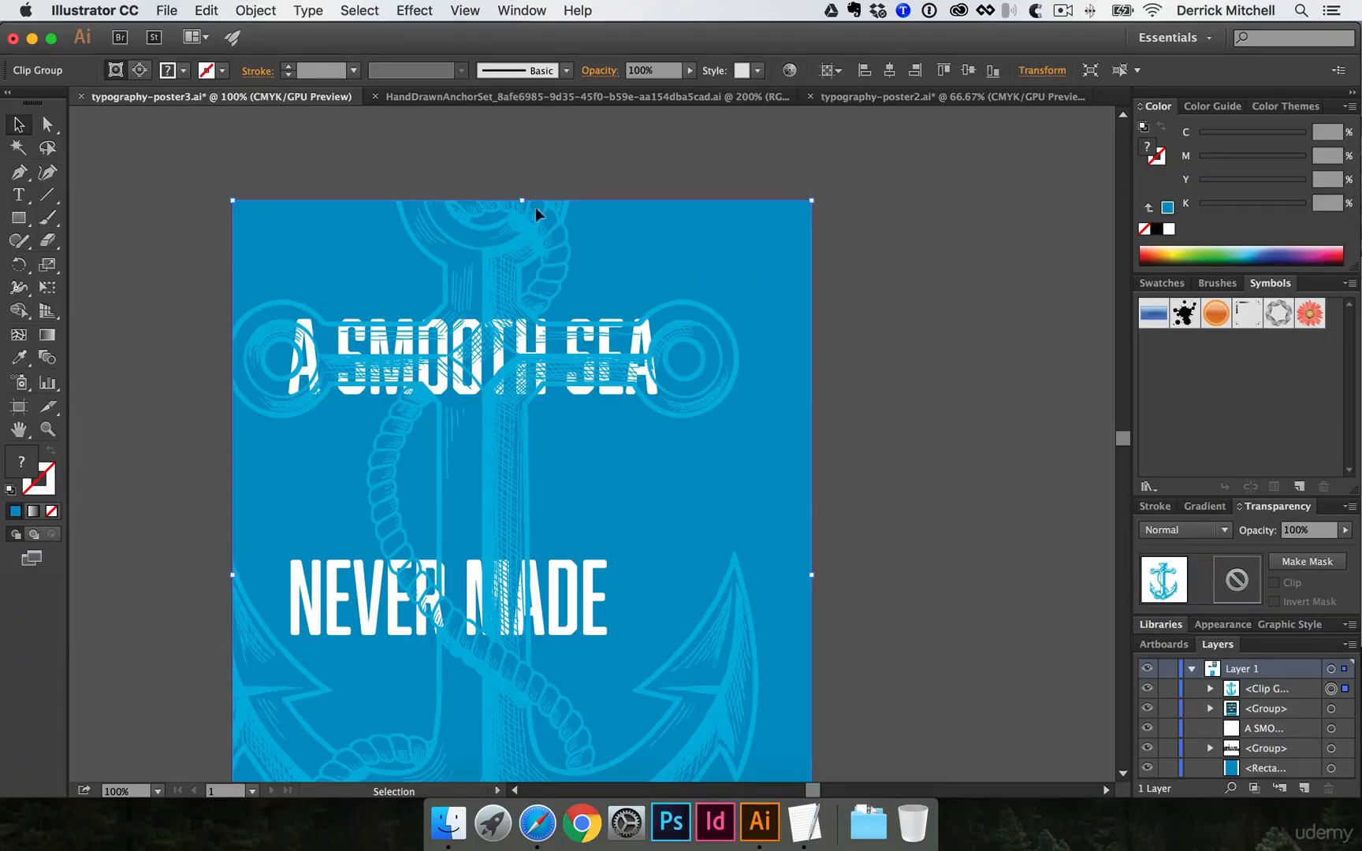
Release the anchor's clipping mask, then try moving the blue background rectangle and undo the move
{"action": "right_click", "coordinate": [519, 248]}
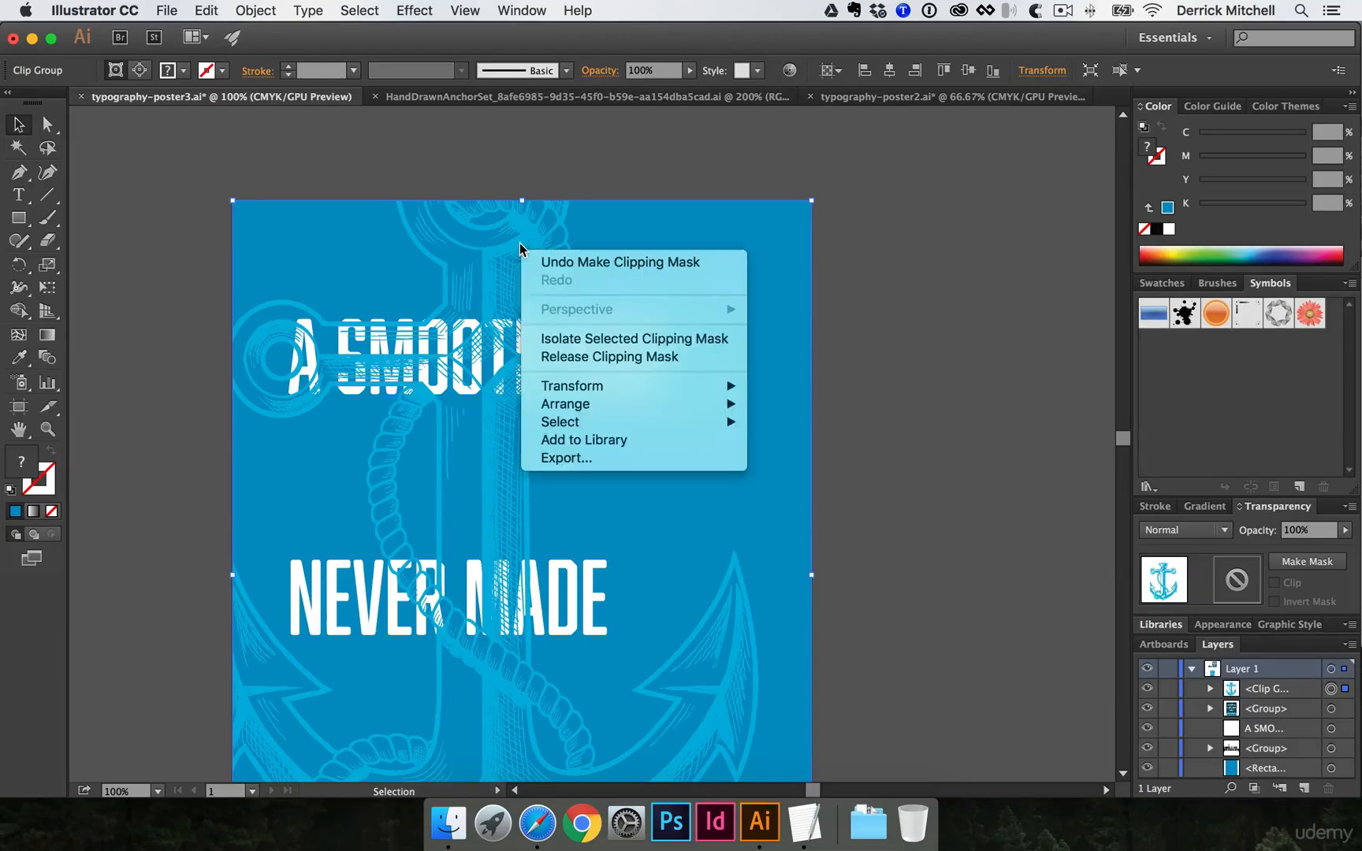
{"action": "left_click", "coordinate": [576, 358]}
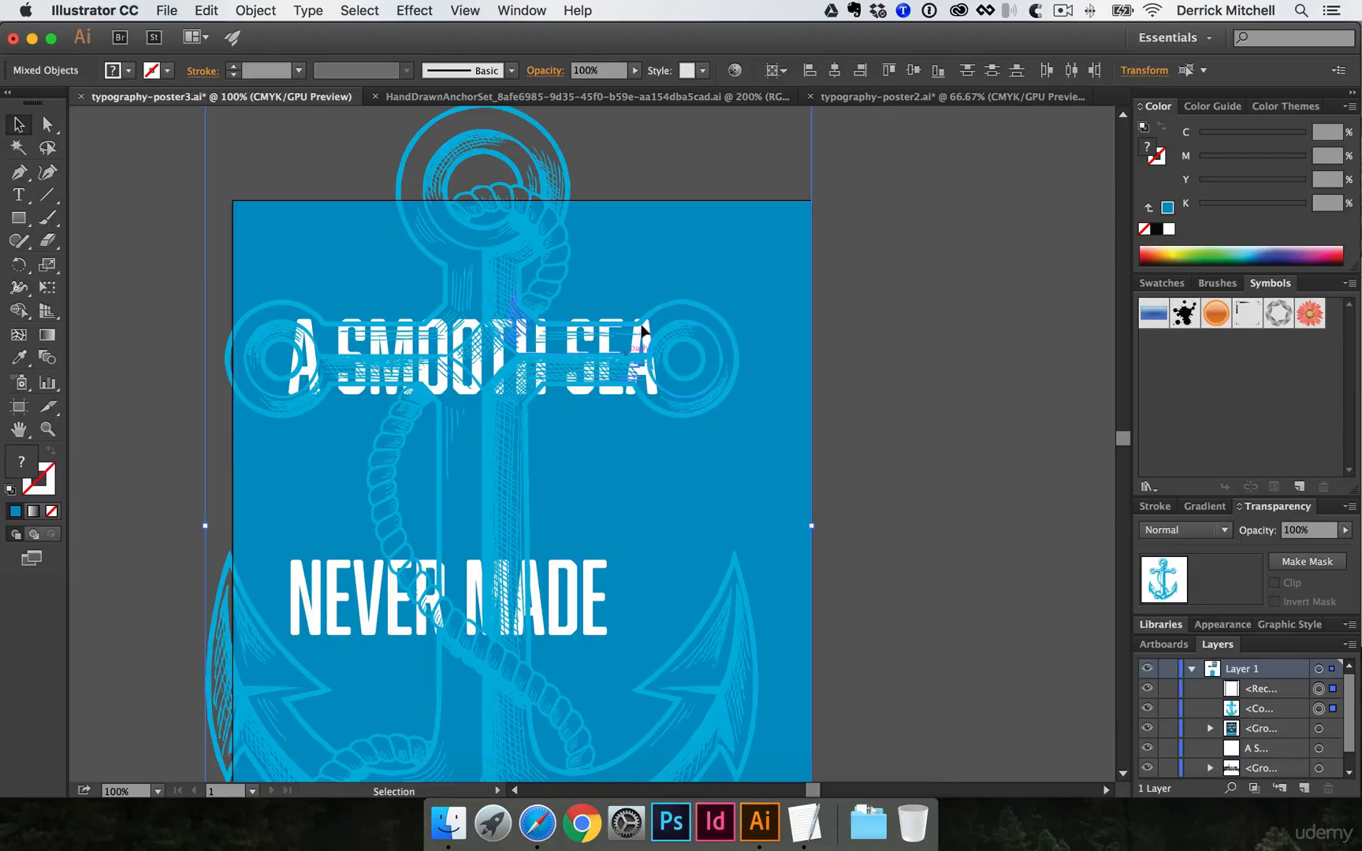
{"action": "left_click", "coordinate": [923, 258]}
{"action": "left_click_drag", "start_coordinate": [647, 260], "coordinate": [815, 276]}
{"action": "key", "text": "super+z"}
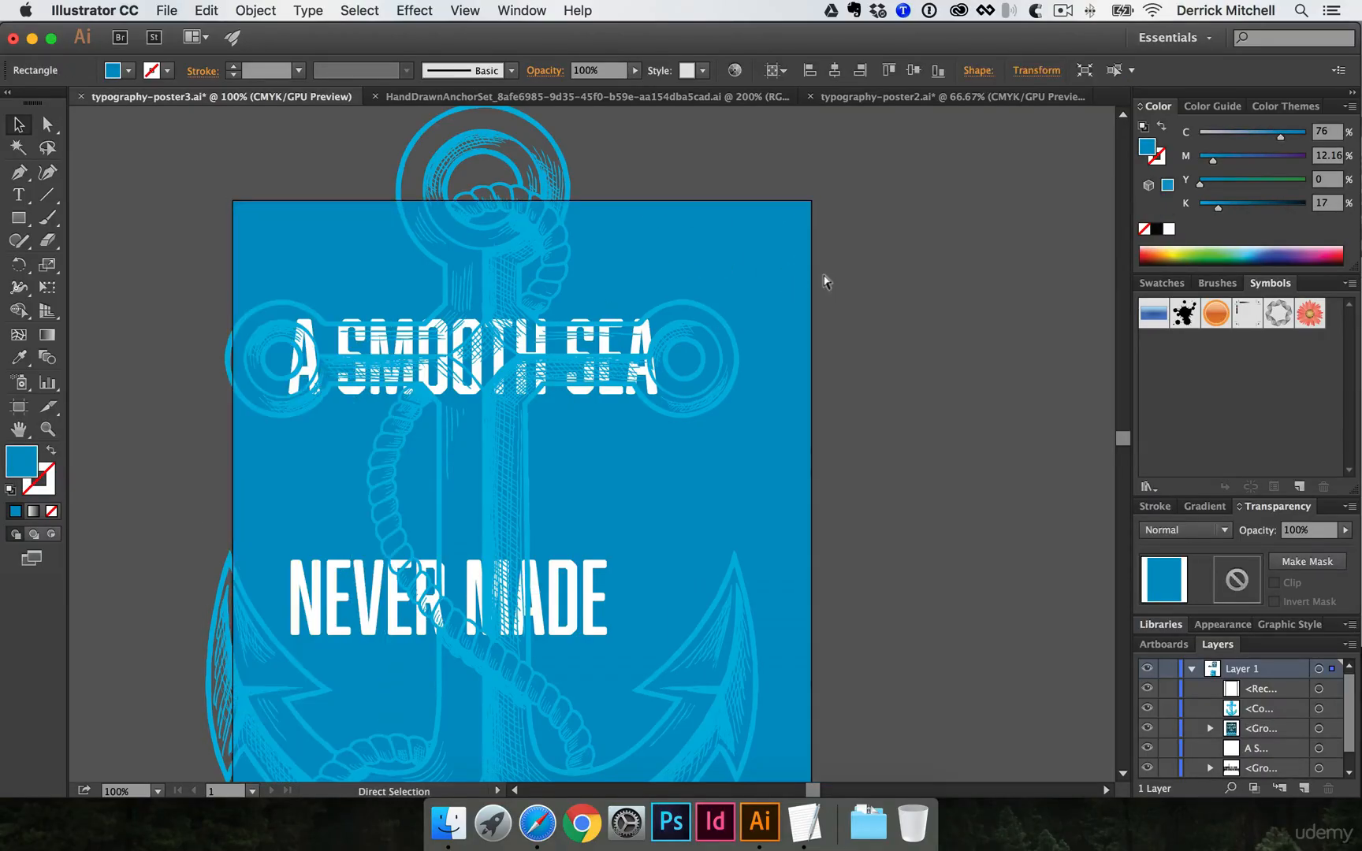
{"action": "left_click", "coordinate": [655, 151]}
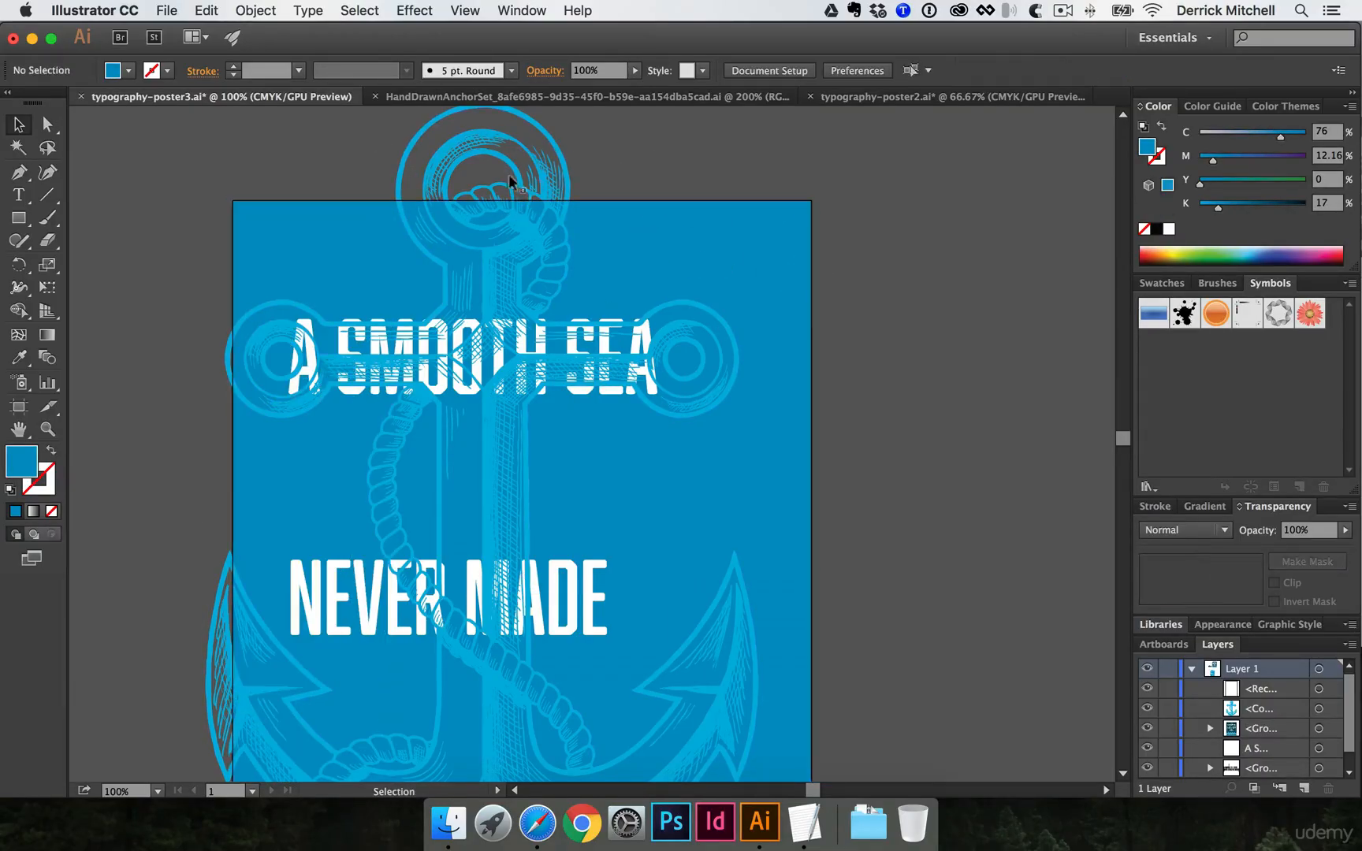
Paste a copy of the blue background rectangle in place in front and clip the anchor with it
{"action": "left_click", "coordinate": [461, 139]}
{"action": "left_click", "coordinate": [840, 173]}
{"action": "key", "text": "super+f"}
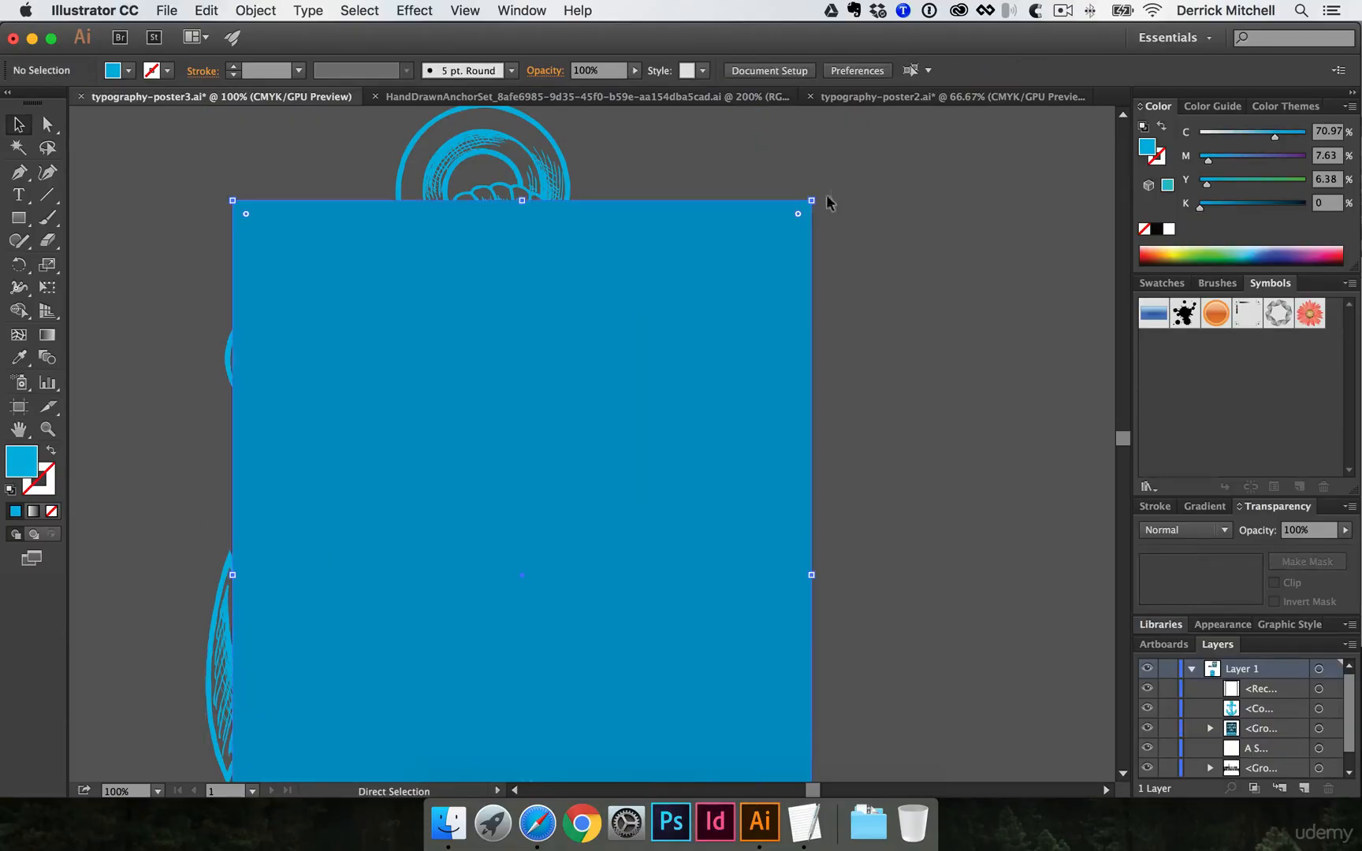
{"action": "left_click", "coordinate": [442, 149], "text": "shift"}
{"action": "key", "text": "super+7"}
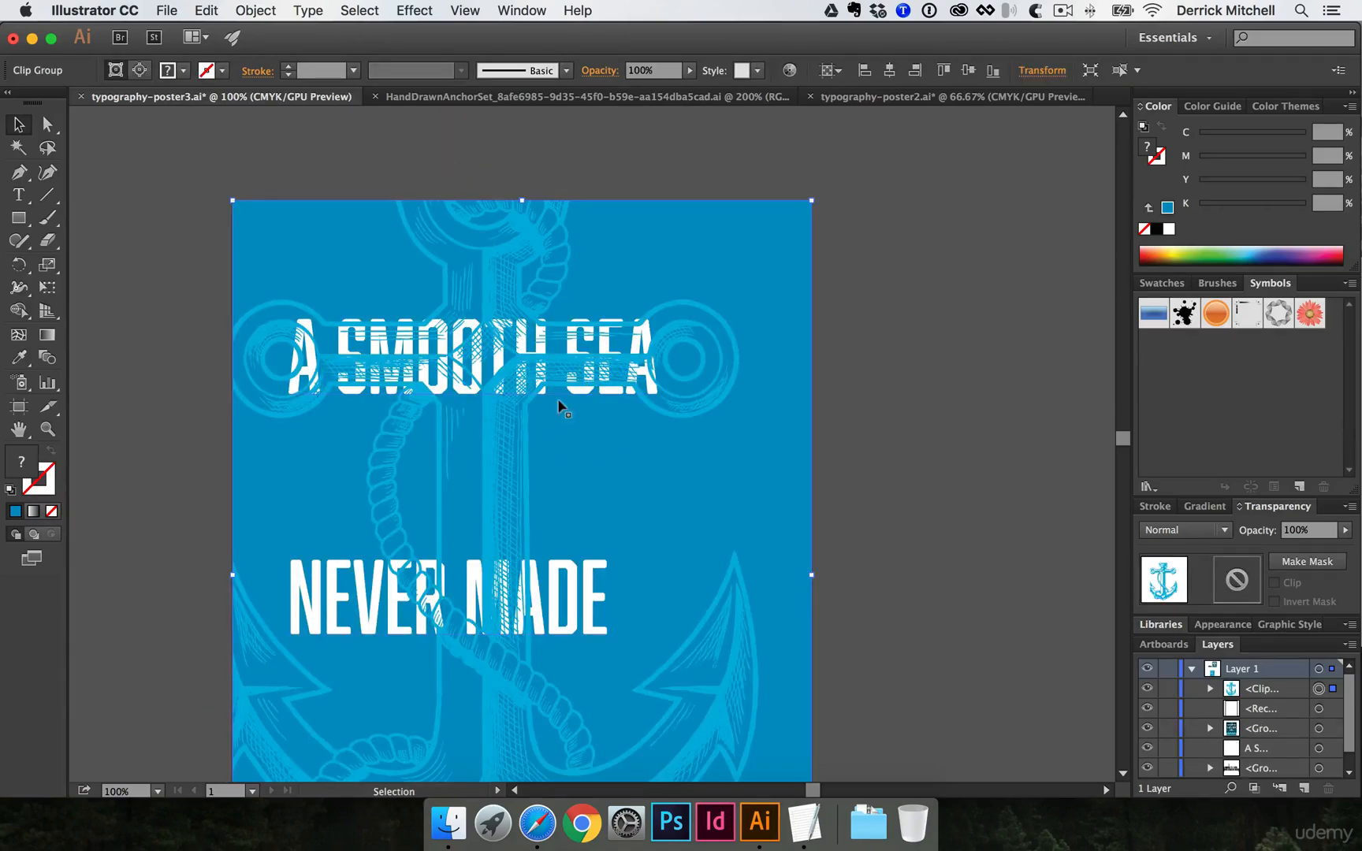
Send the clipped anchor backward until it sits behind the white quote text
{"action": "key", "text": "a"}
{"action": "key", "text": "super+bracketleft"}
{"action": "key", "text": "super+bracketleft"}
{"action": "key", "text": "super+bracketleft"}
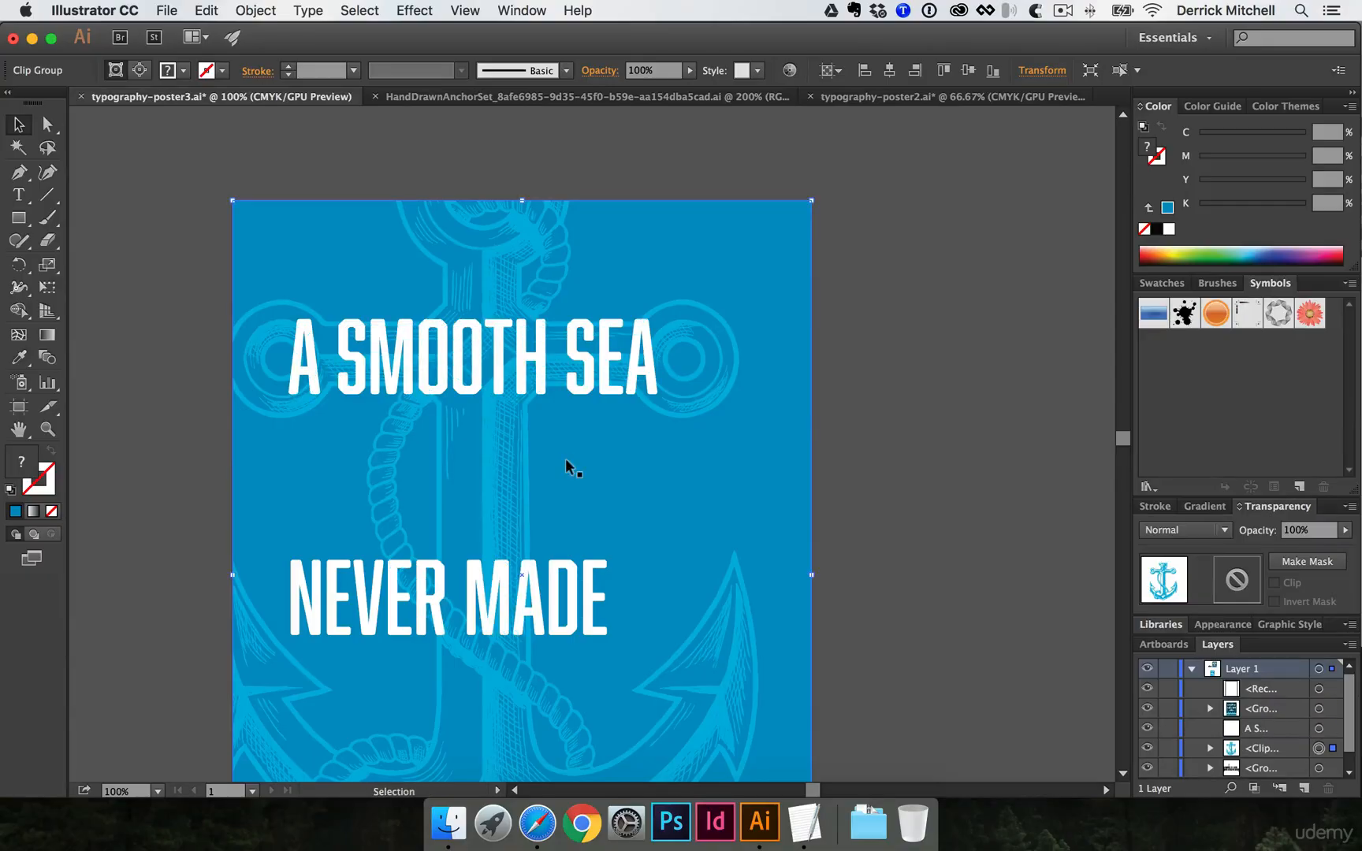
{"action": "left_click", "coordinate": [819, 461]}
Inspect the clipped anchor behind the three quote lines, both close up and across the whole poster
{"action": "key", "text": "super+alt+space"}
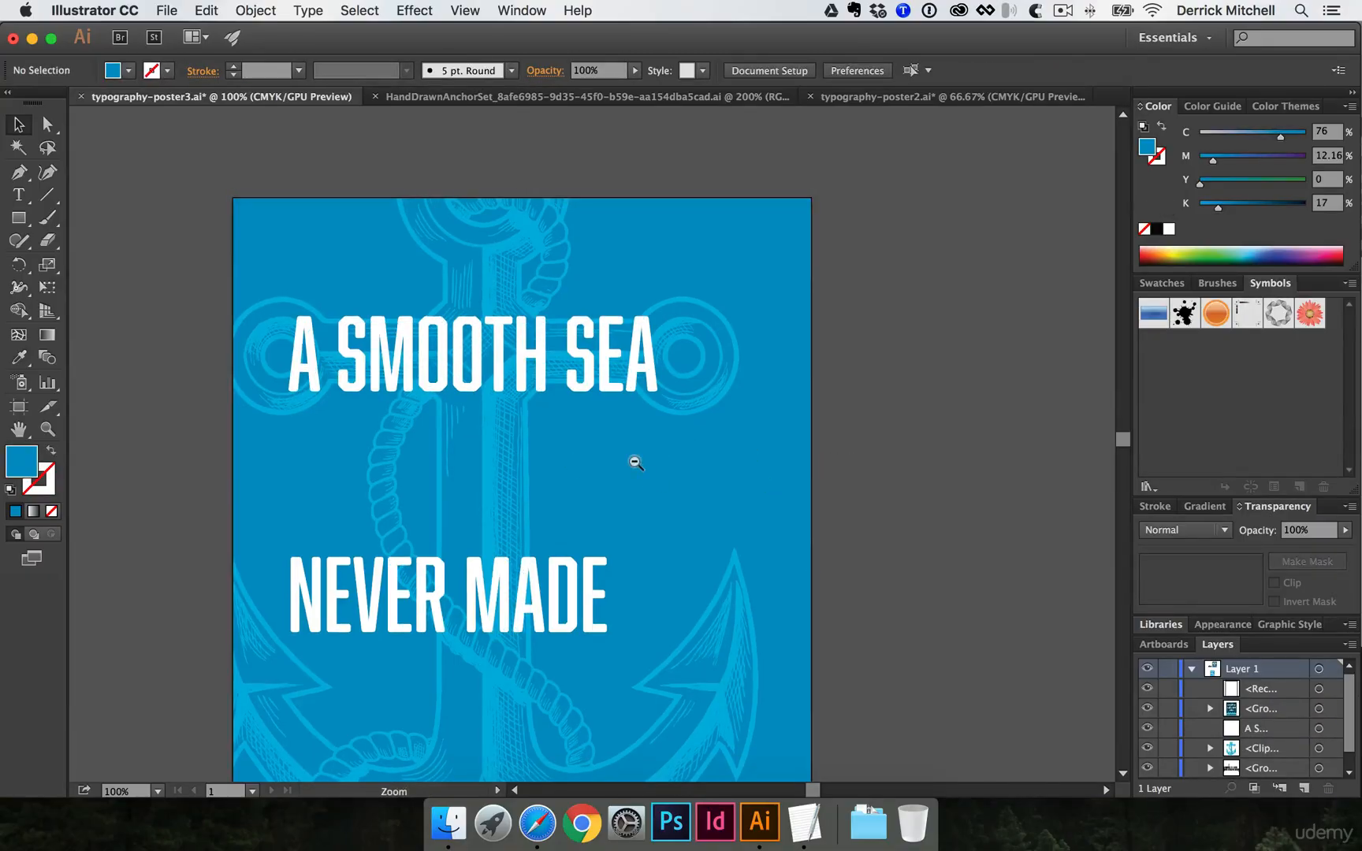
{"action": "left_click", "coordinate": [636, 463]}
{"action": "left_click_drag", "start_coordinate": [506, 541], "coordinate": [381, 444]}
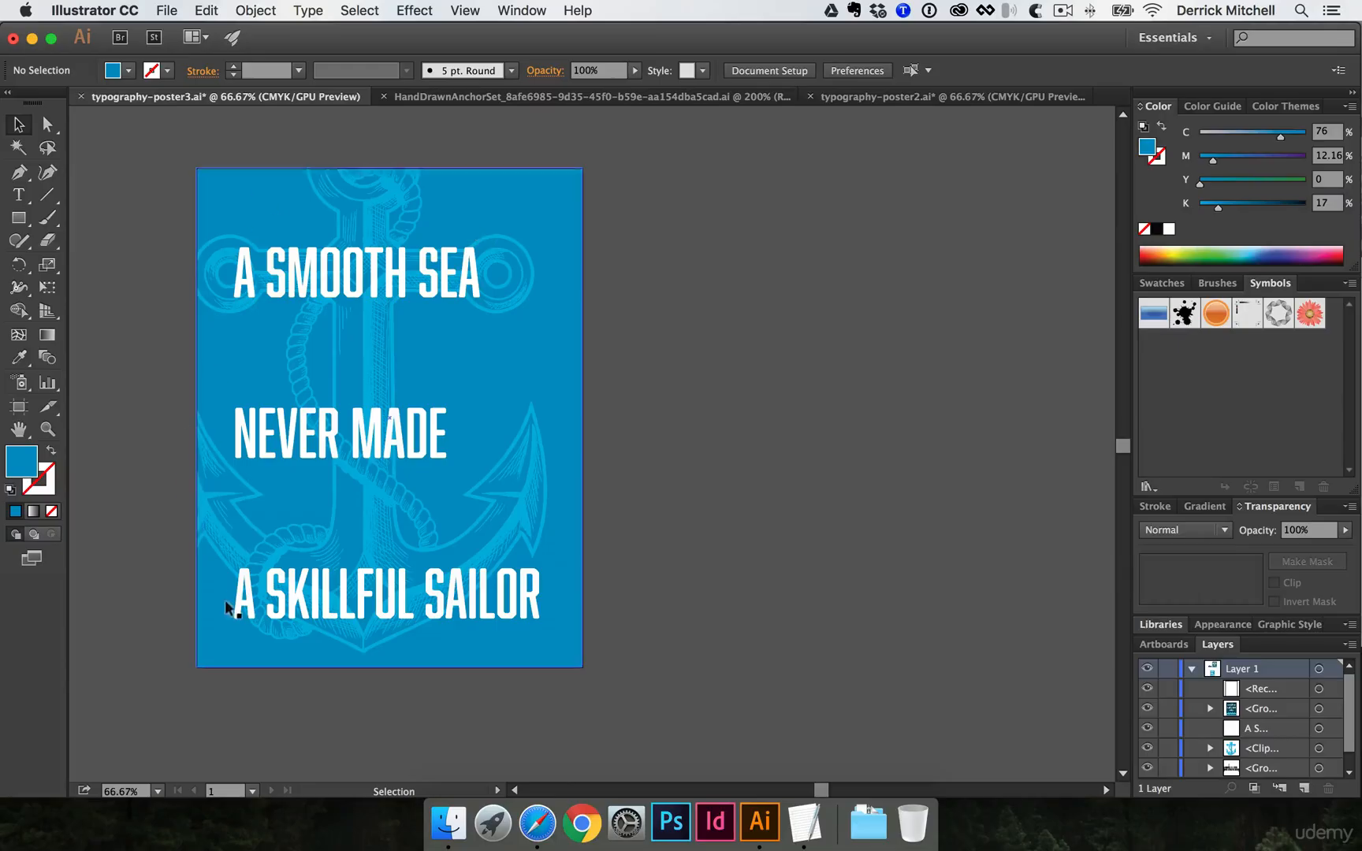
{"action": "key", "text": "super+space"}
{"action": "left_click", "coordinate": [322, 252]}
{"action": "left_click_drag", "start_coordinate": [773, 412], "coordinate": [414, 335]}
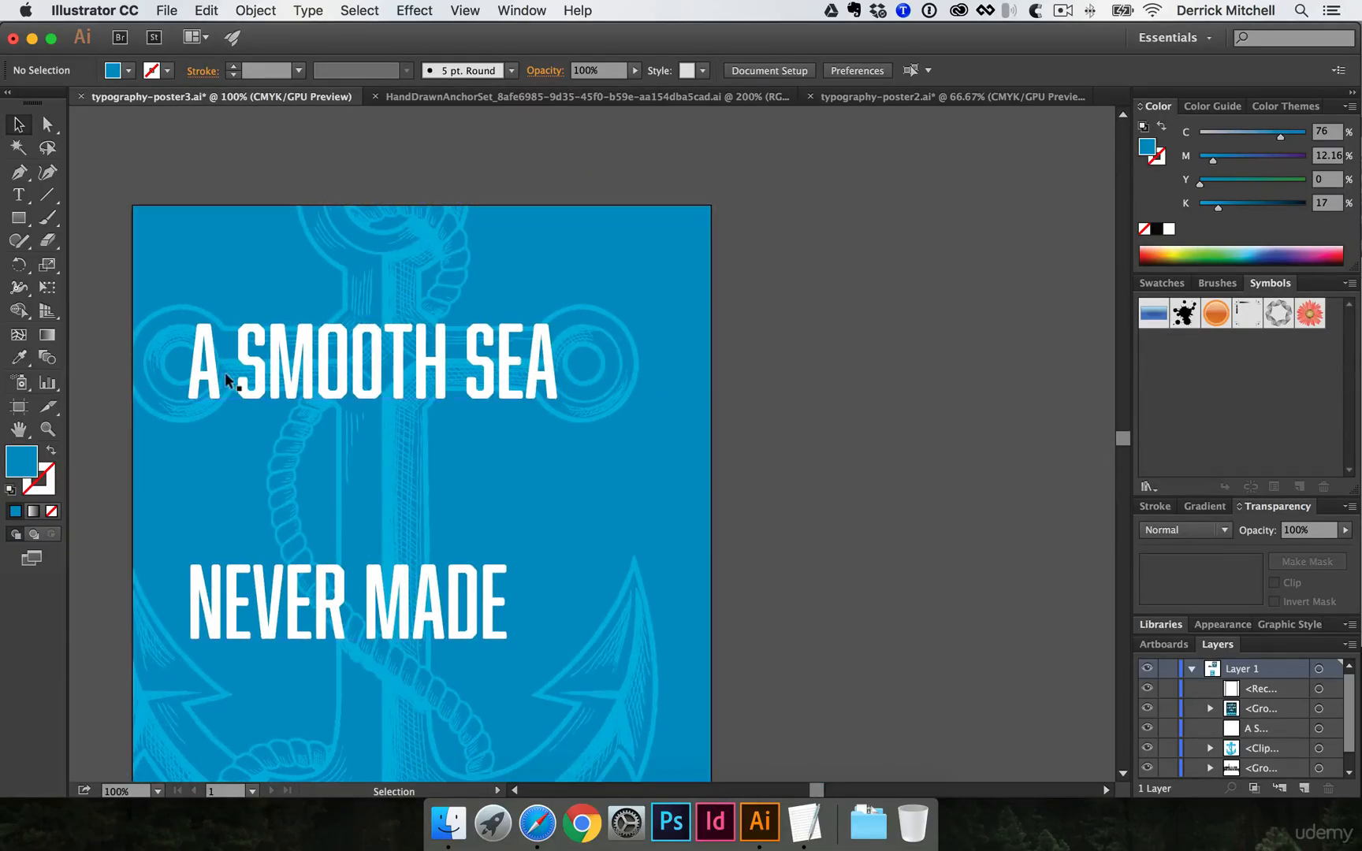
{"action": "left_click_drag", "start_coordinate": [749, 521], "coordinate": [624, 440]}
{"action": "left_click", "coordinate": [696, 435], "text": "alt+super"}
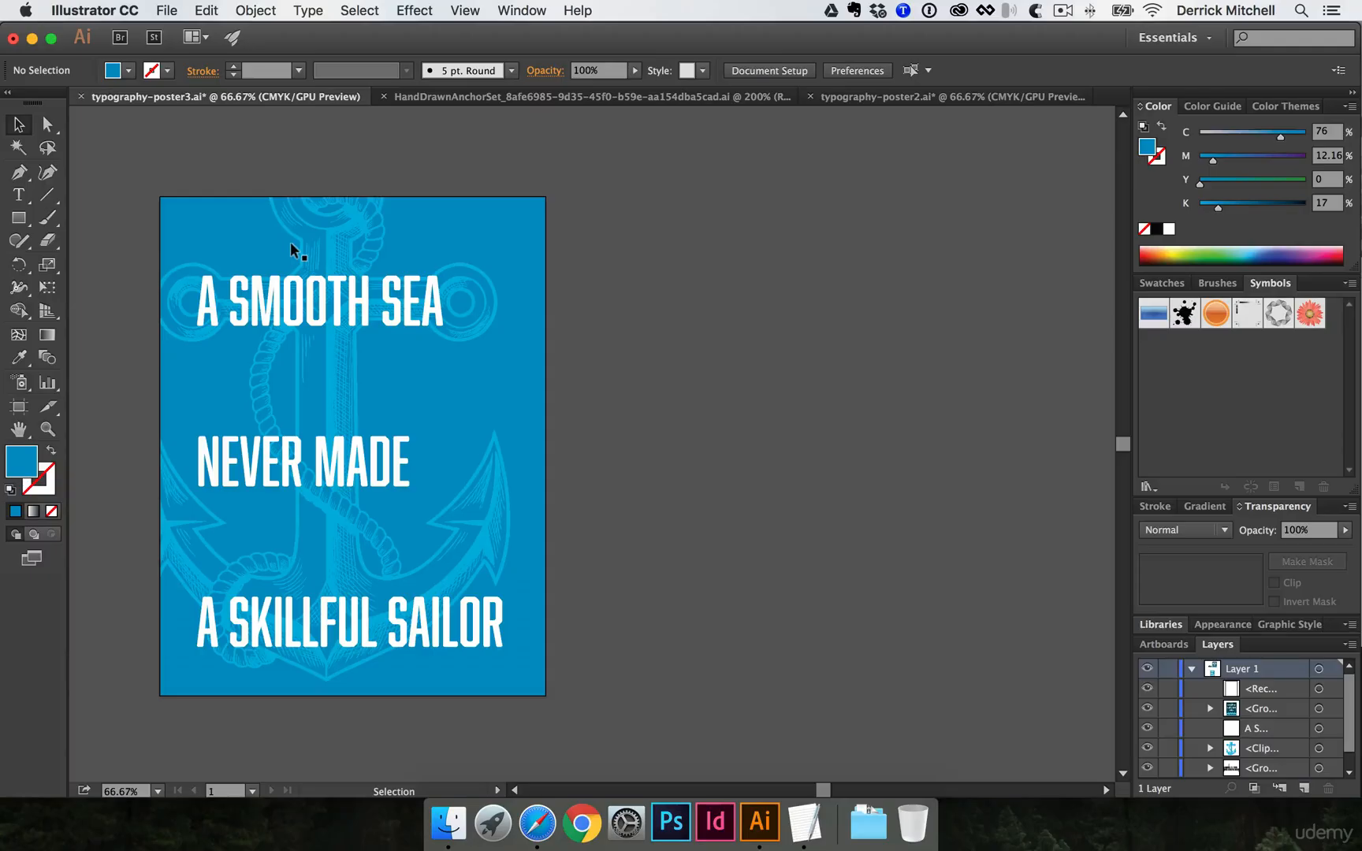
Duplicate the poster artboard together with its artwork, placing the copy beside the original
{"action": "key", "text": "shift+o"}
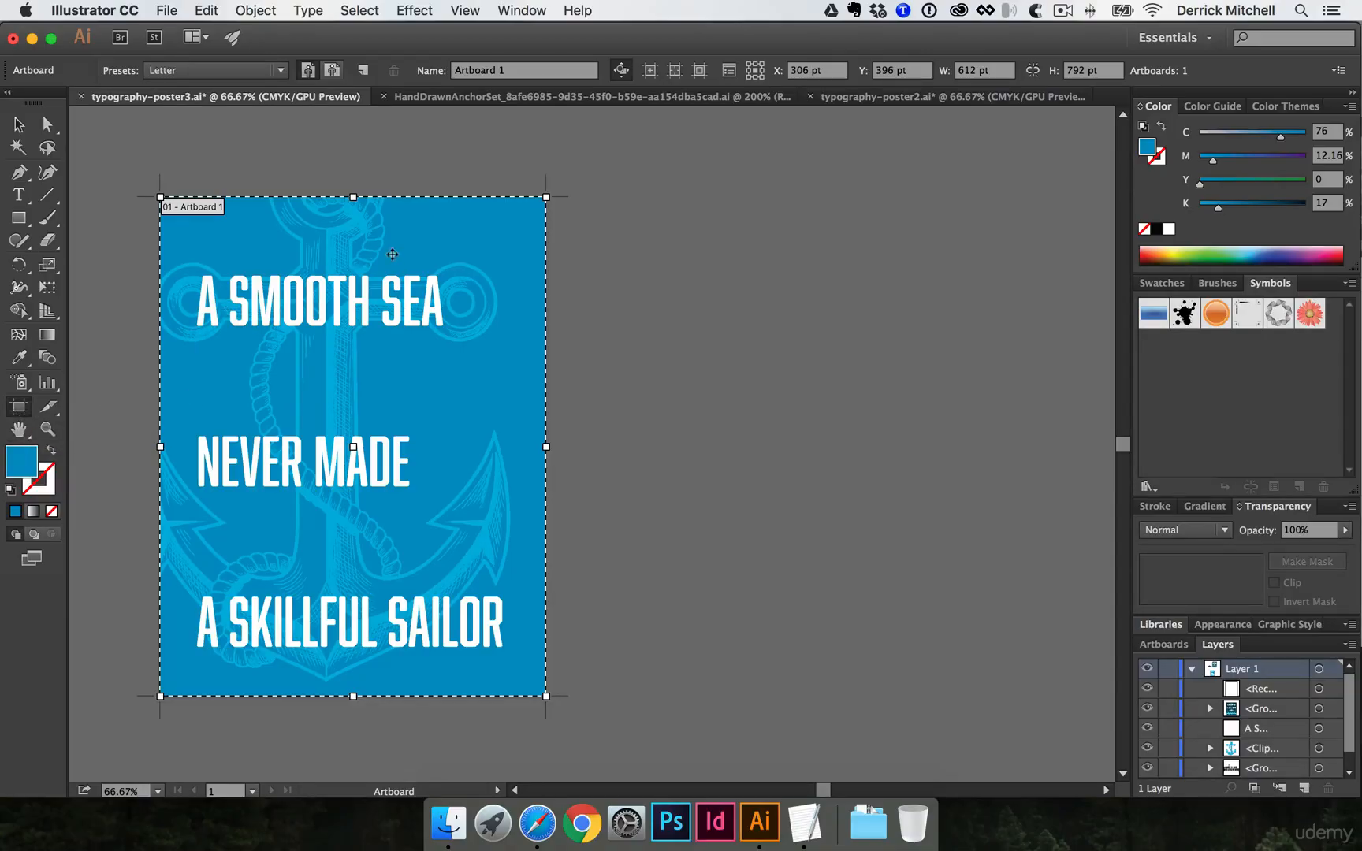
{"action": "left_click", "coordinate": [622, 71]}
{"action": "left_click_drag", "start_coordinate": [441, 231], "coordinate": [878, 289]}
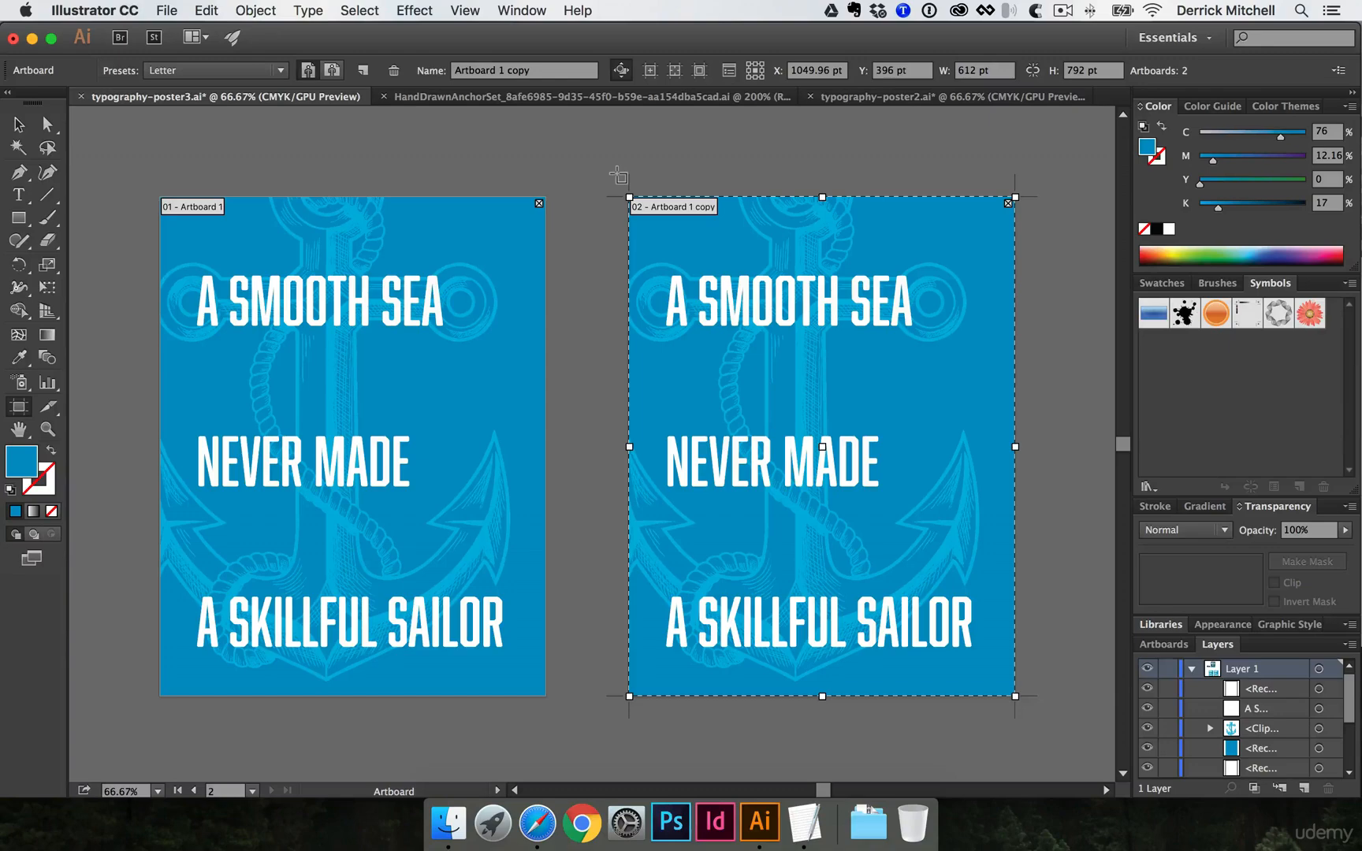
{"action": "key", "text": "v"}
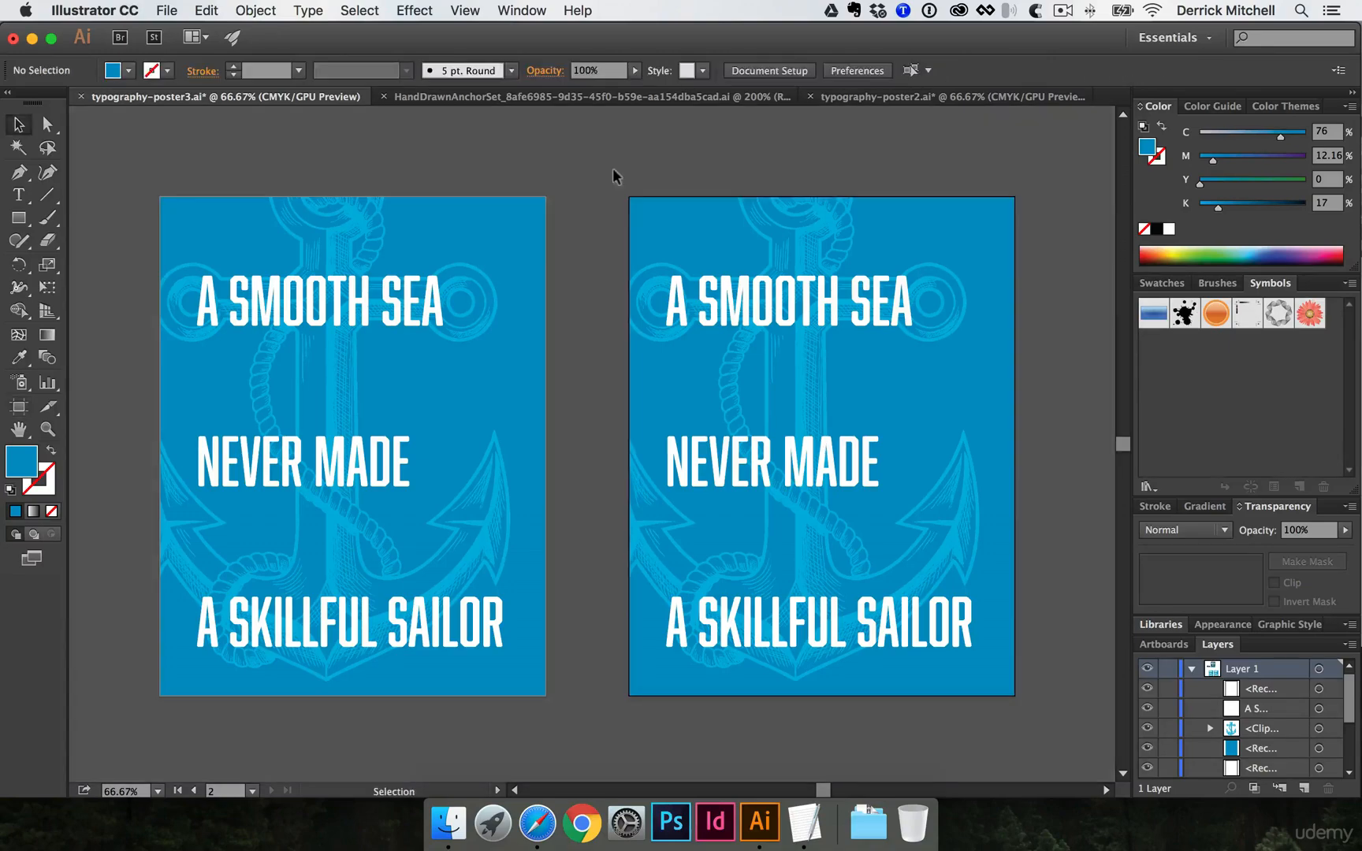
{"action": "left_click", "coordinate": [692, 222]}
{"action": "key", "text": "space"}
{"action": "left_click_drag", "start_coordinate": [840, 242], "coordinate": [726, 265]}
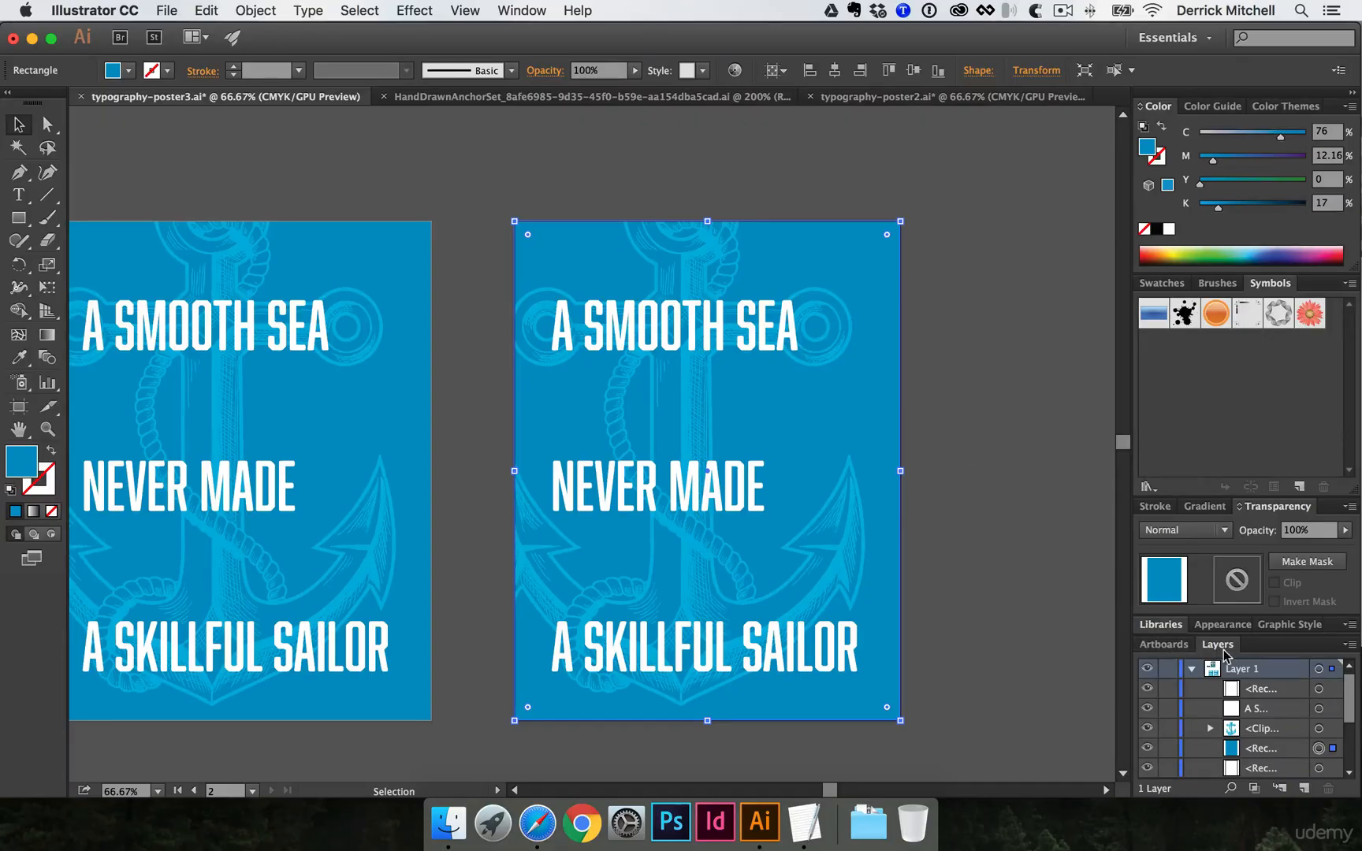
Add a Letter artboard over the first poster and name it Comp 1
{"action": "left_click", "coordinate": [1164, 645]}
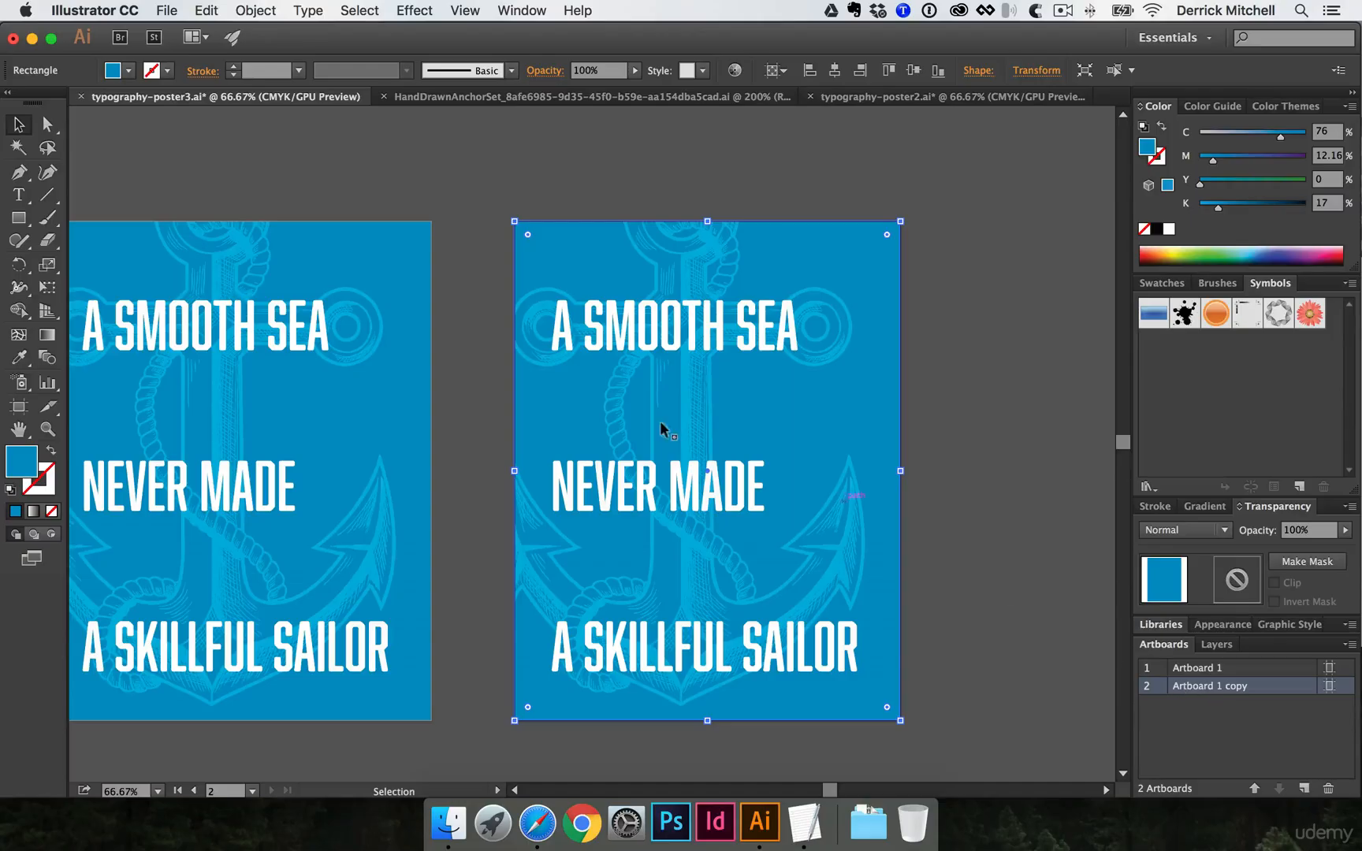
{"action": "left_click", "coordinate": [338, 250]}
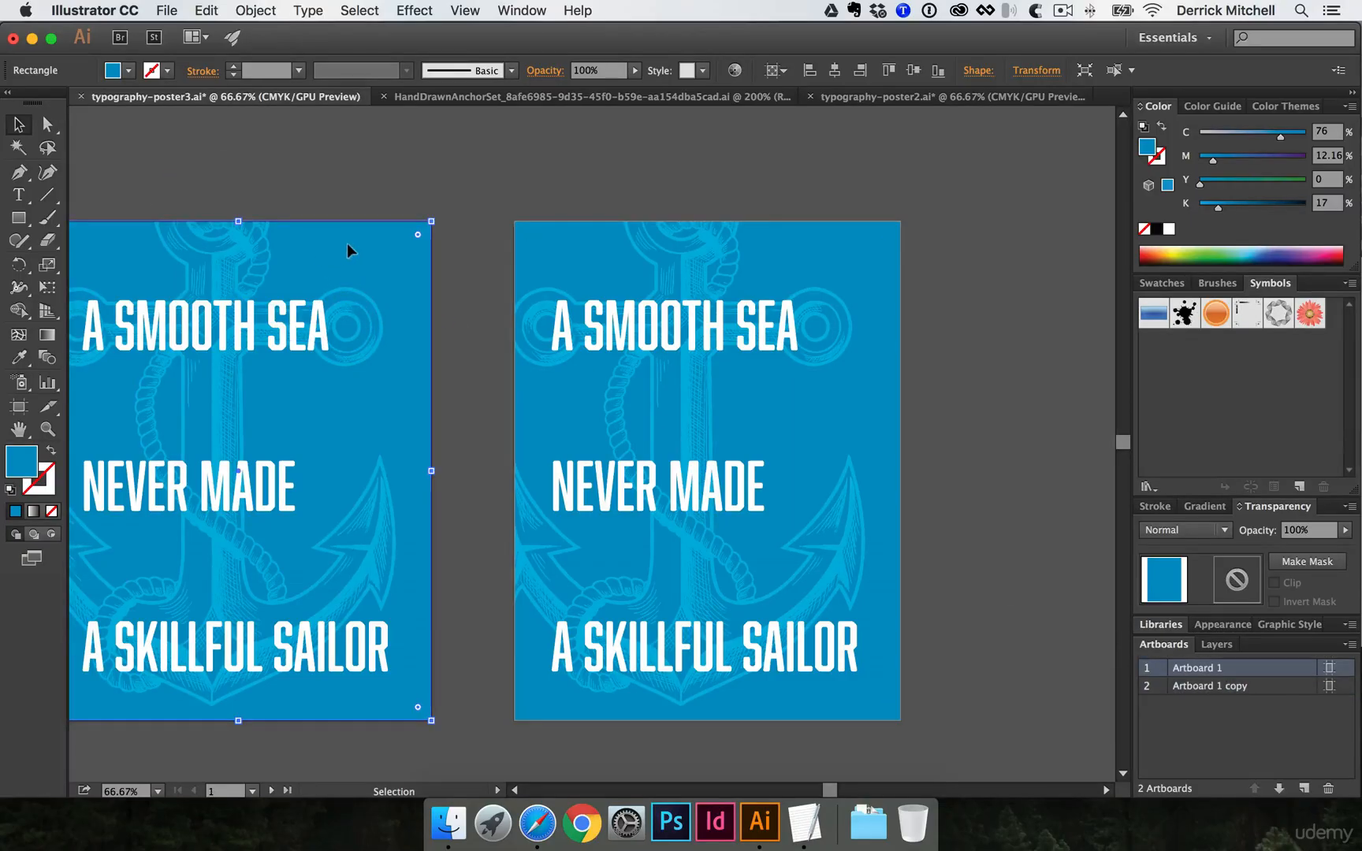
{"action": "key", "text": "shift+o"}
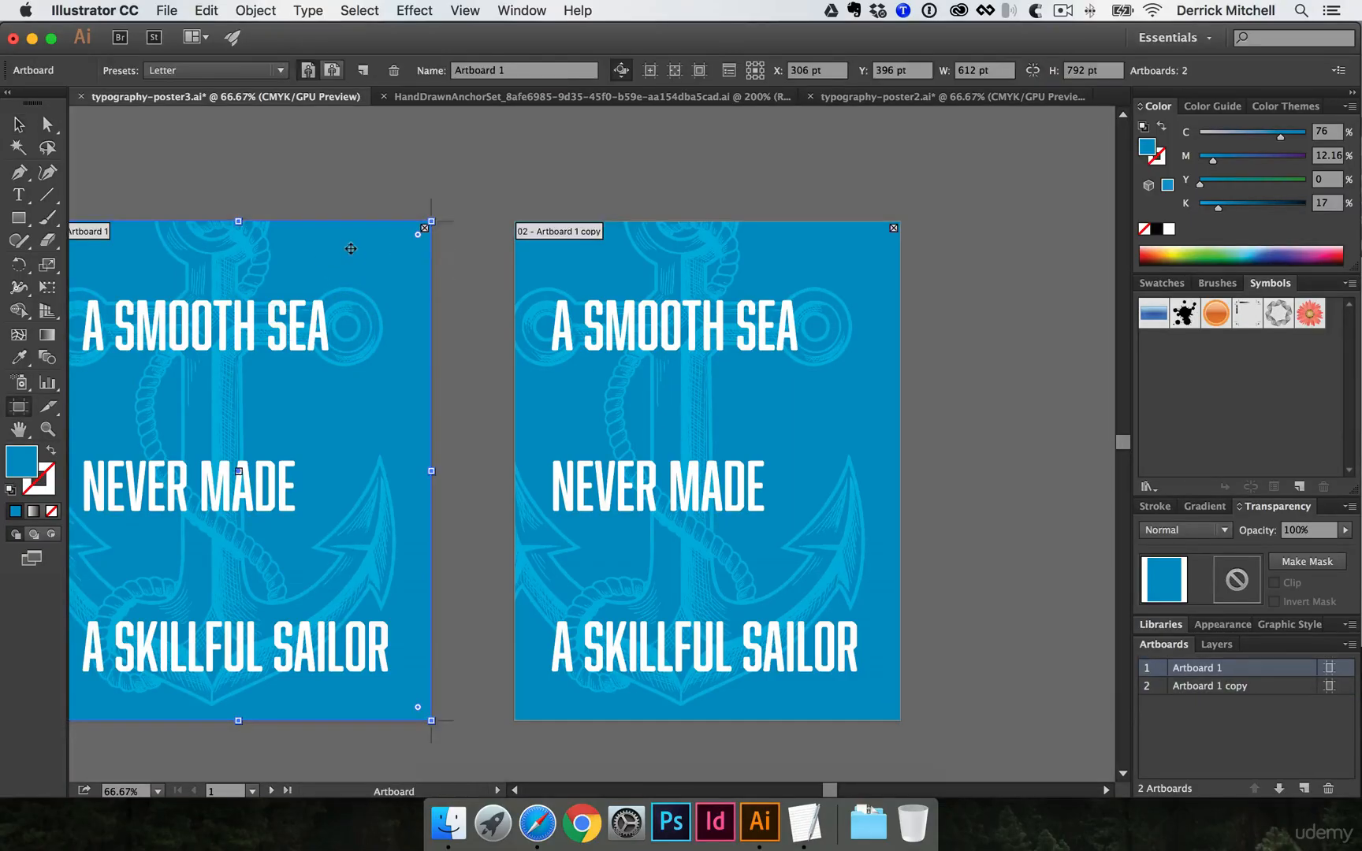
{"action": "left_click", "coordinate": [372, 257]}
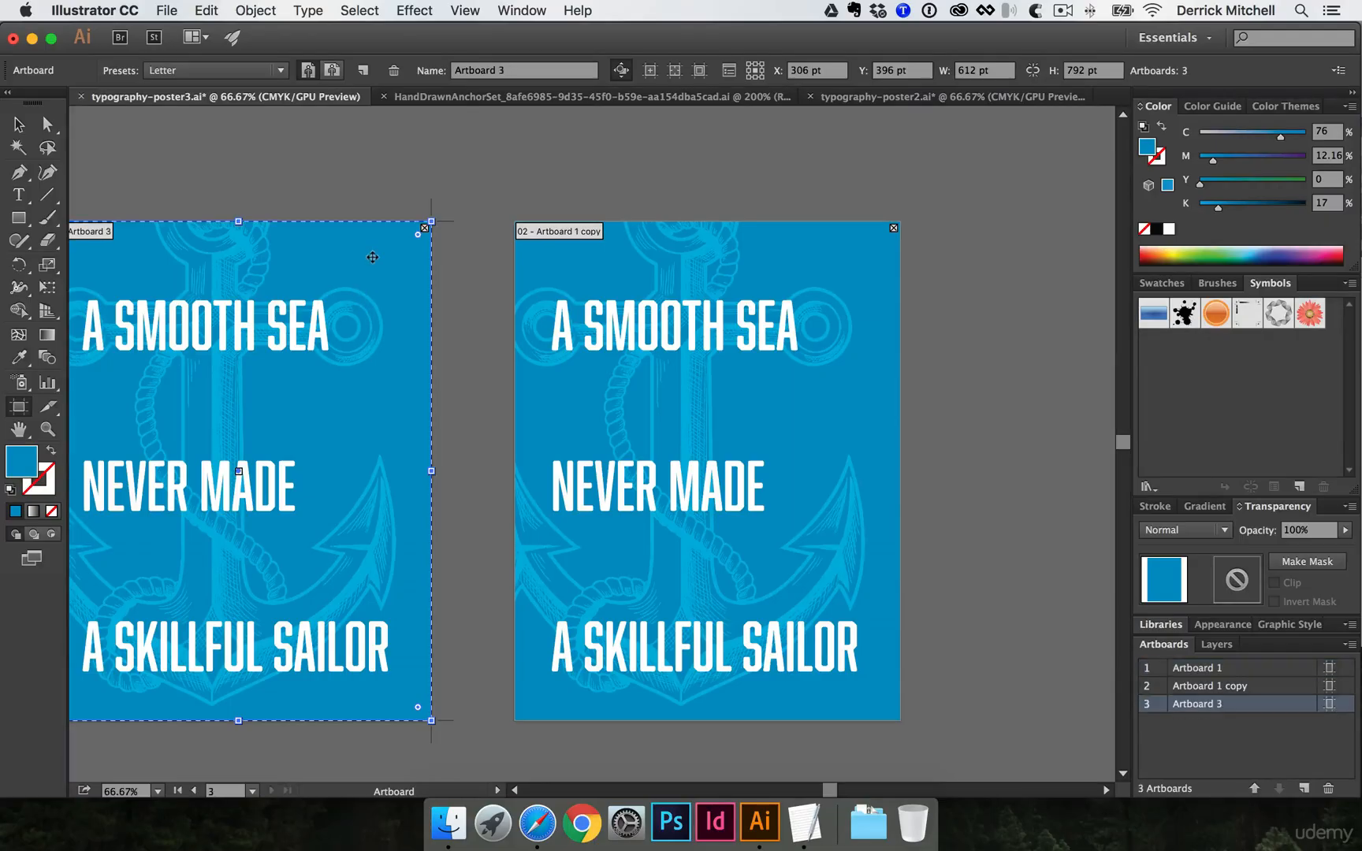
{"action": "left_click", "coordinate": [537, 69]}
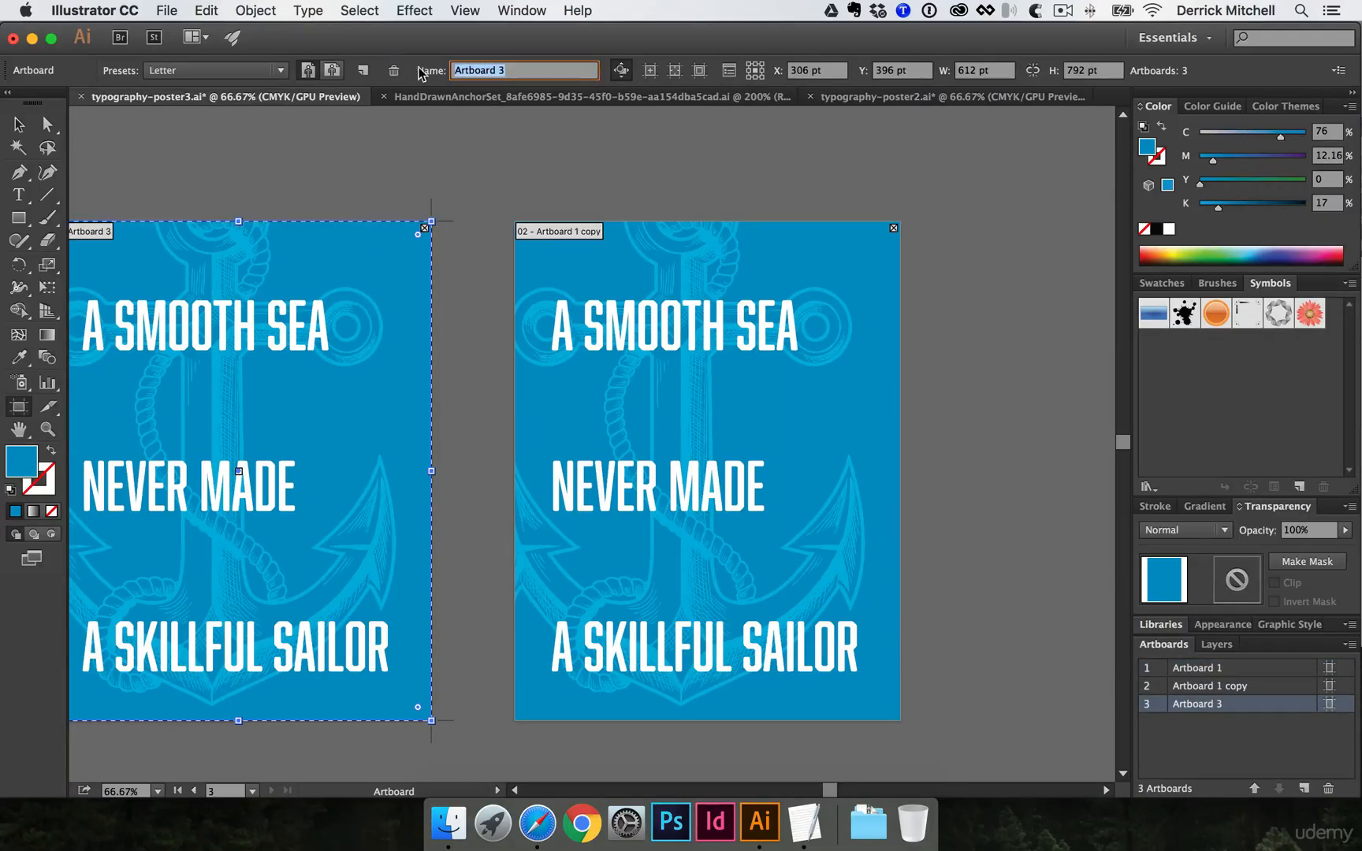
{"action": "type", "text": "omp 1"}
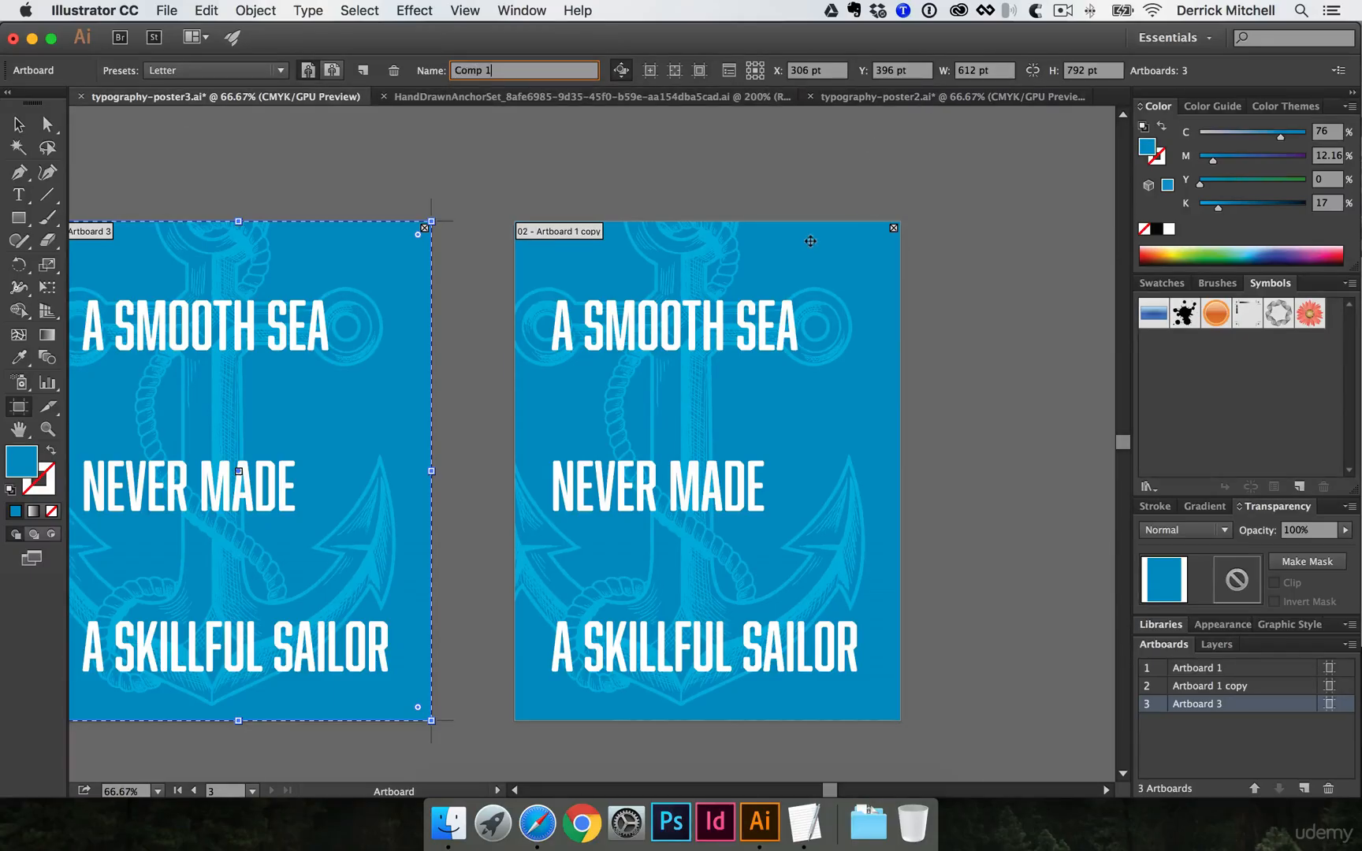
Rename the duplicated artboard as Comp 2
{"action": "left_click", "coordinate": [810, 241]}
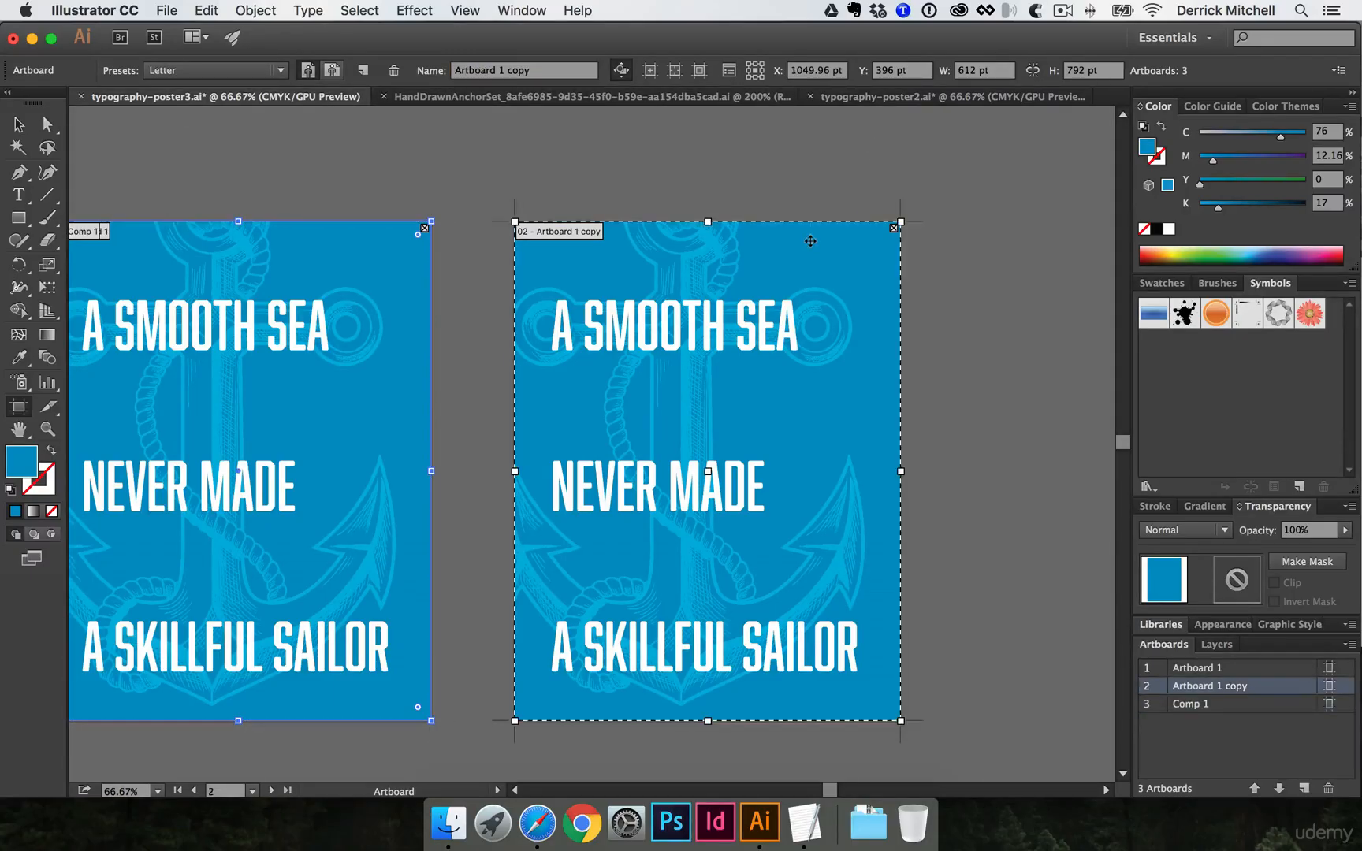
{"action": "left_click", "coordinate": [567, 70]}
{"action": "key", "text": "super+a"}
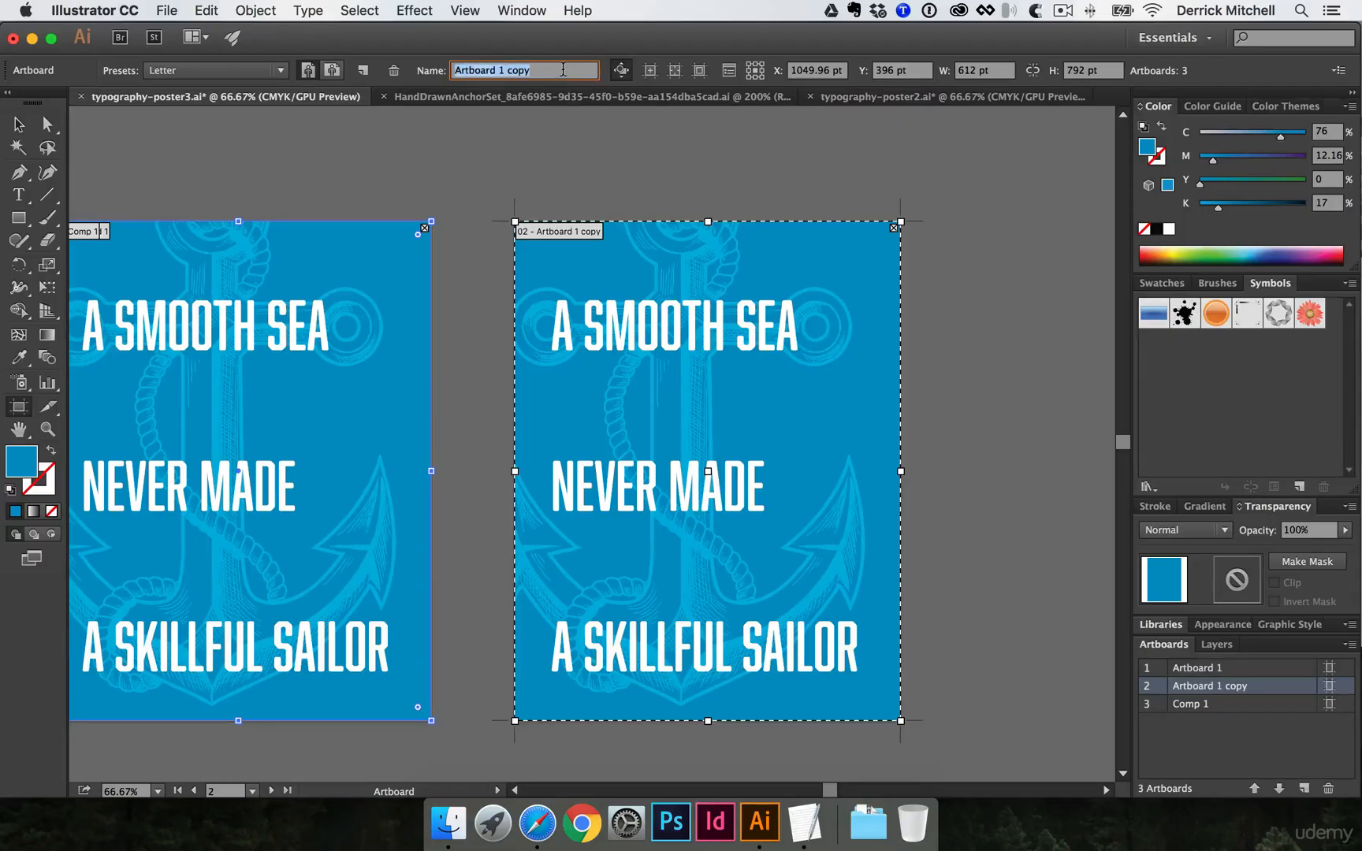
{"action": "type", "text": "Comp 2"}
{"action": "key", "text": "Return"}
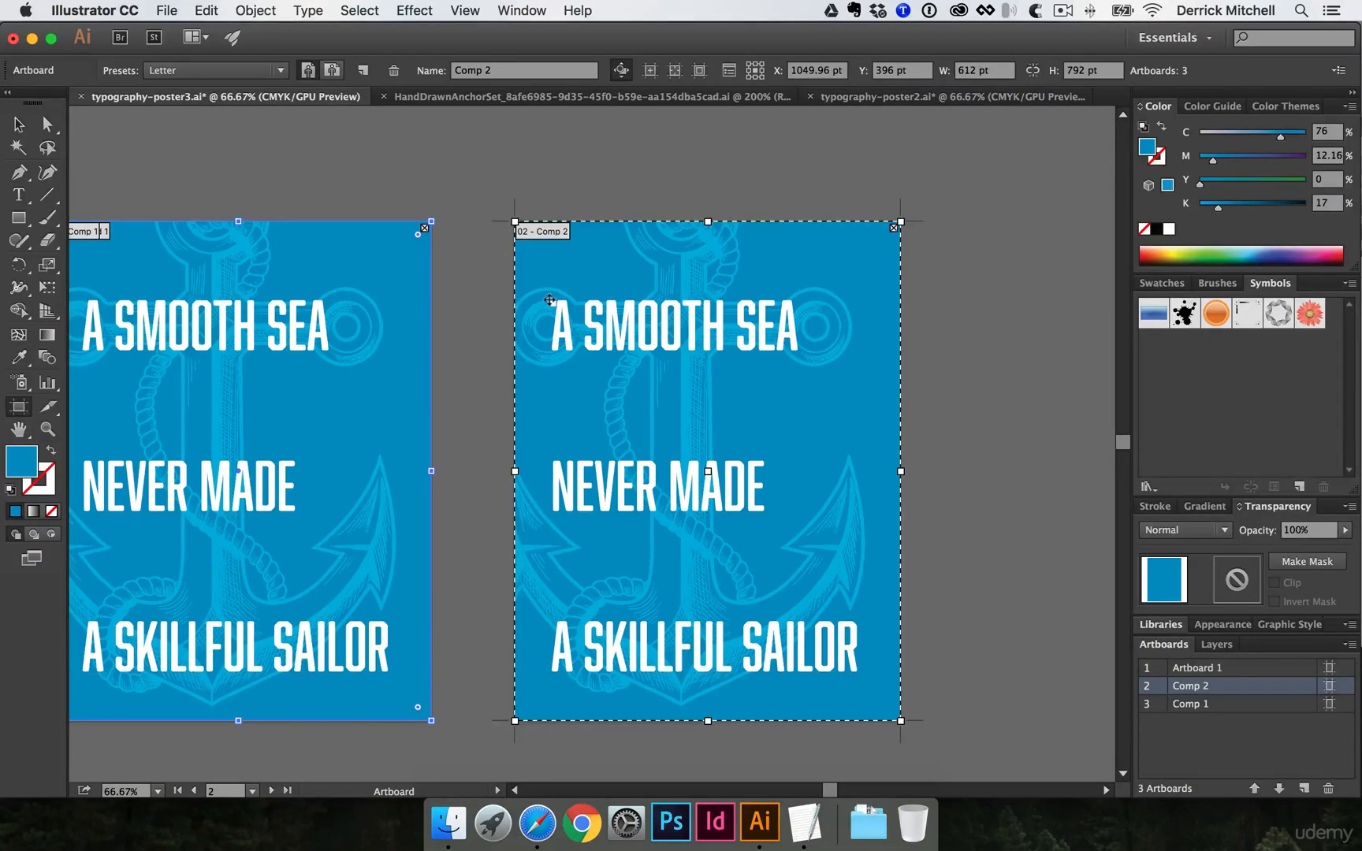
Move the dark reference poster from above the first comp to above and to the right of Comp 2
{"action": "key", "text": "v"}
{"action": "key", "text": "alt+super+space"}
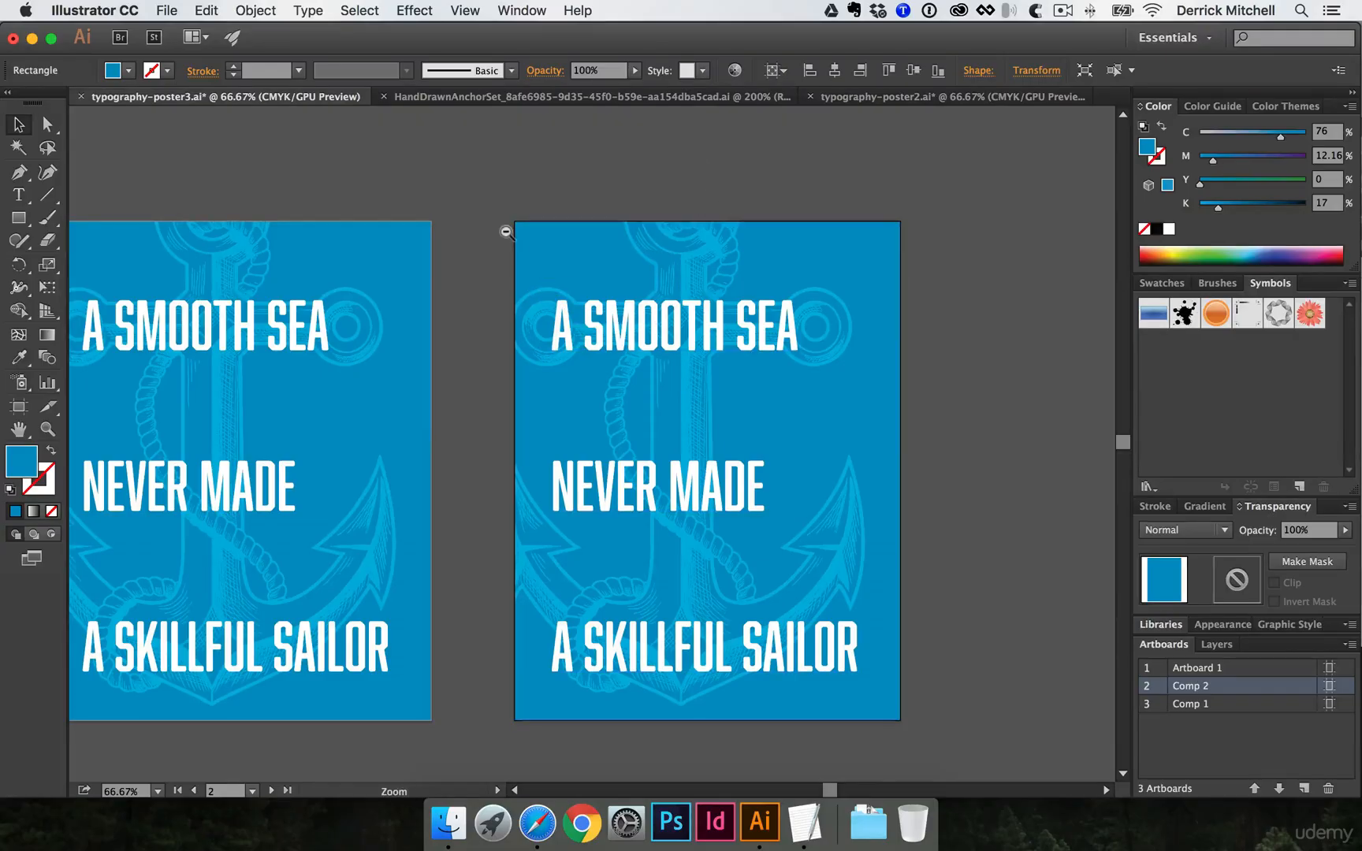
{"action": "left_click", "coordinate": [508, 236], "text": "alt+super"}
{"action": "left_click", "coordinate": [545, 280], "text": "alt+super"}
{"action": "left_click_drag", "start_coordinate": [609, 304], "coordinate": [486, 243]}
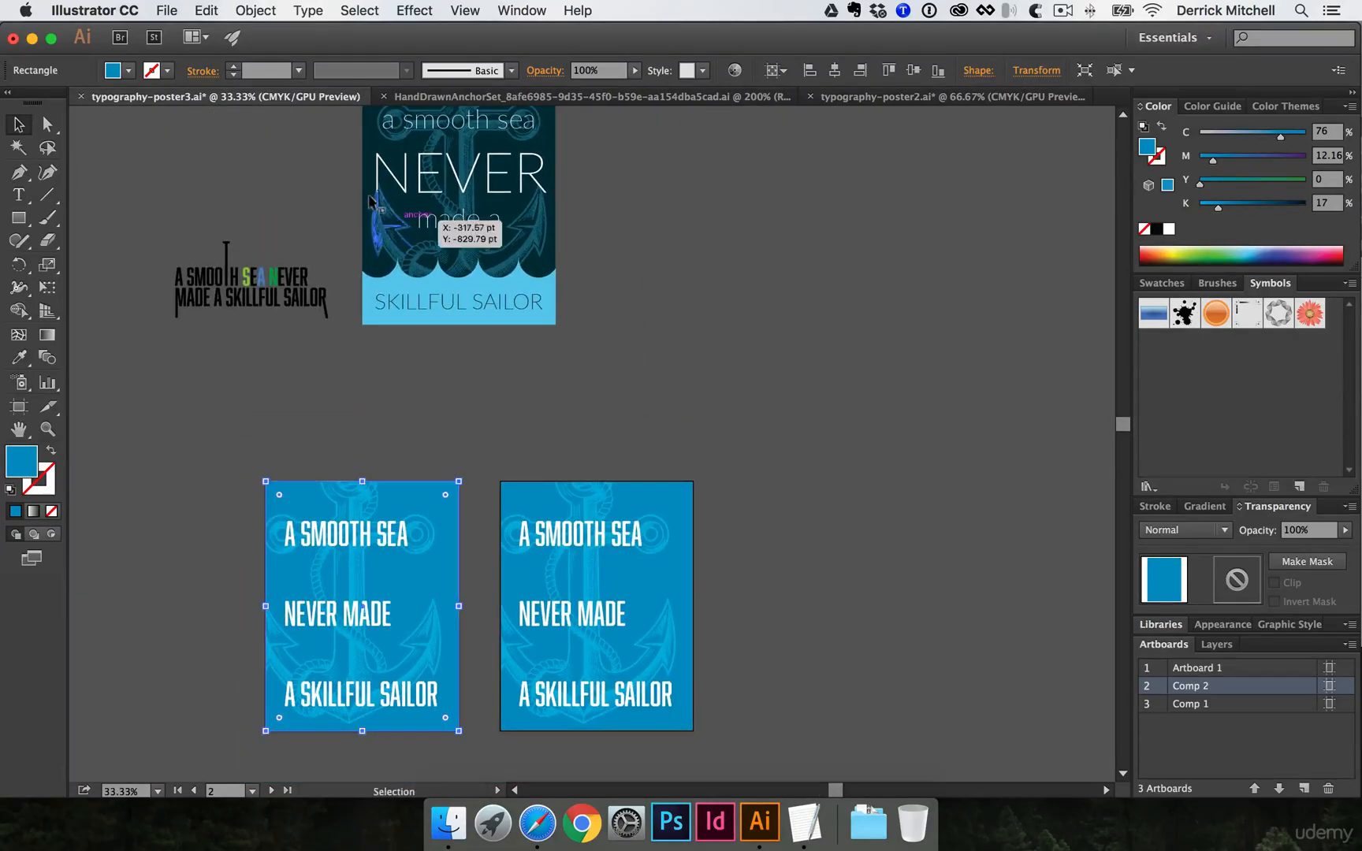
{"action": "left_click_drag", "start_coordinate": [370, 201], "coordinate": [734, 347]}
Bring the dark reference poster down beside Comp 2, roughly level with it, and deselect it
{"action": "key", "text": "super+space"}
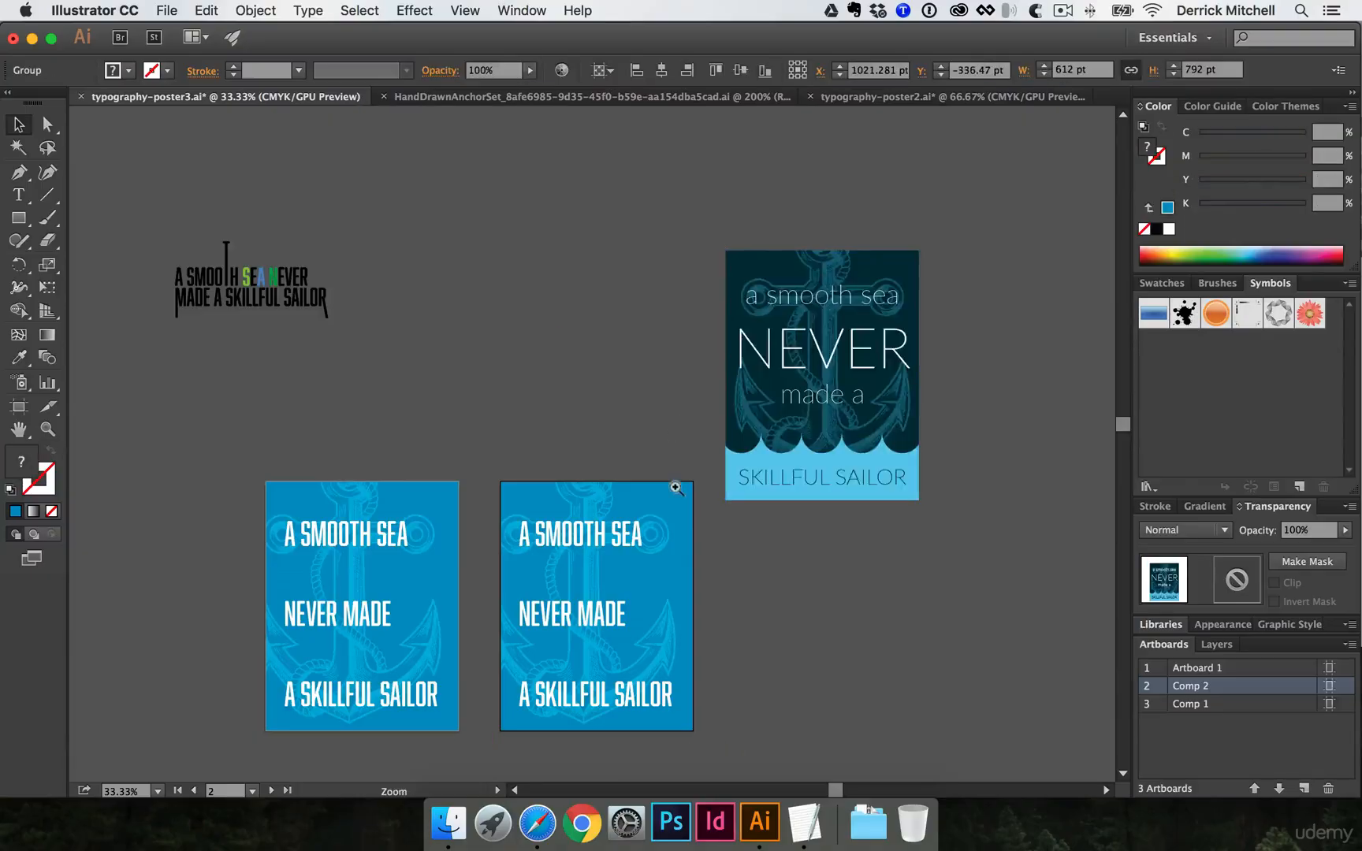
{"action": "left_click", "coordinate": [678, 492], "text": "super"}
{"action": "left_click", "coordinate": [572, 511], "text": "super"}
{"action": "left_click_drag", "start_coordinate": [580, 480], "coordinate": [592, 455]}
{"action": "left_click", "coordinate": [597, 457], "text": "alt+super"}
{"action": "left_click_drag", "start_coordinate": [766, 256], "coordinate": [747, 574]}
{"action": "left_click", "coordinate": [712, 510], "text": "super"}
{"action": "left_click_drag", "start_coordinate": [595, 399], "coordinate": [652, 417]}
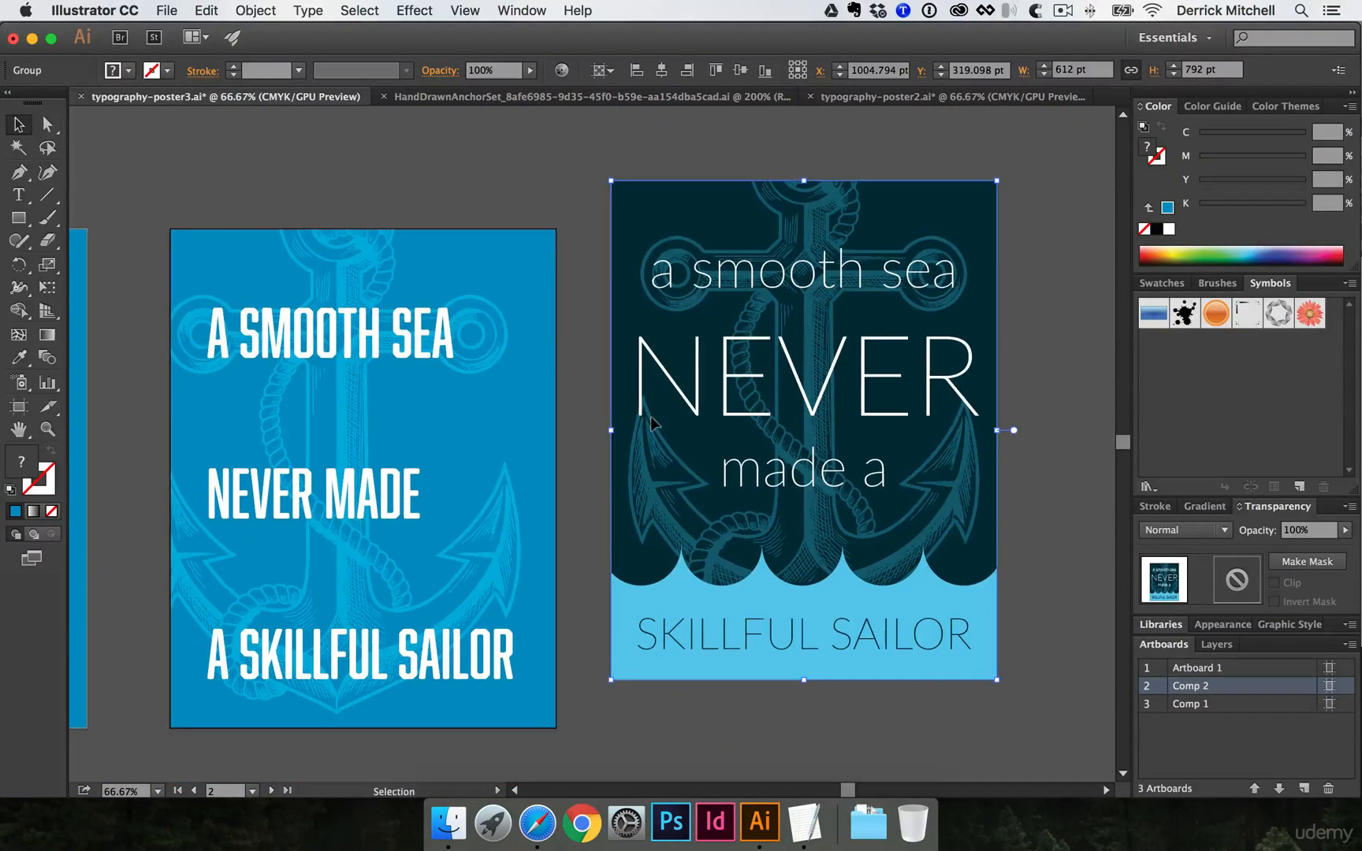
{"action": "left_click", "coordinate": [574, 466]}
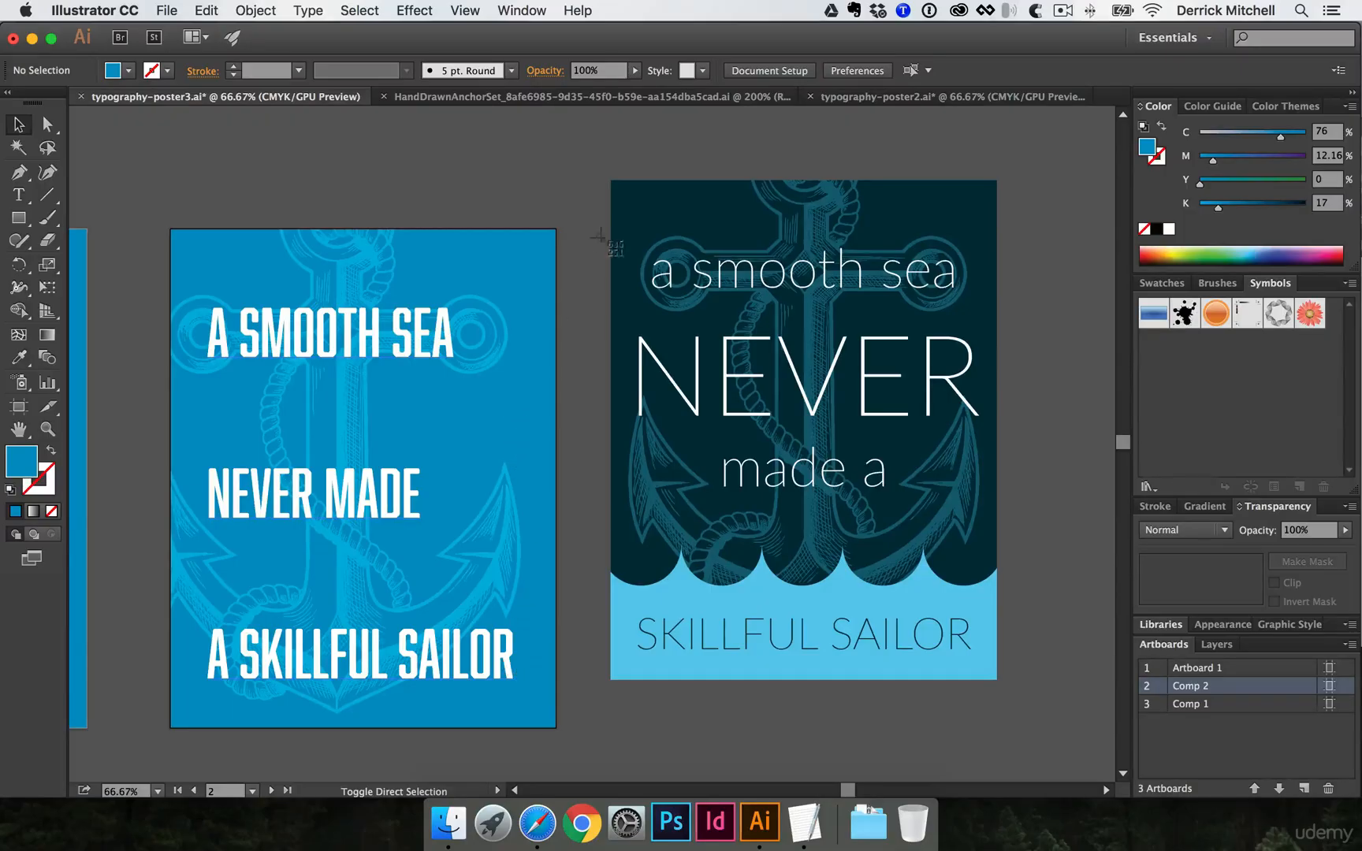
Capture a screenshot of the dark reference poster and preview the saved PNG on the Desktop in Finder
{"action": "left_click_drag", "start_coordinate": [594, 145], "coordinate": [1037, 712]}
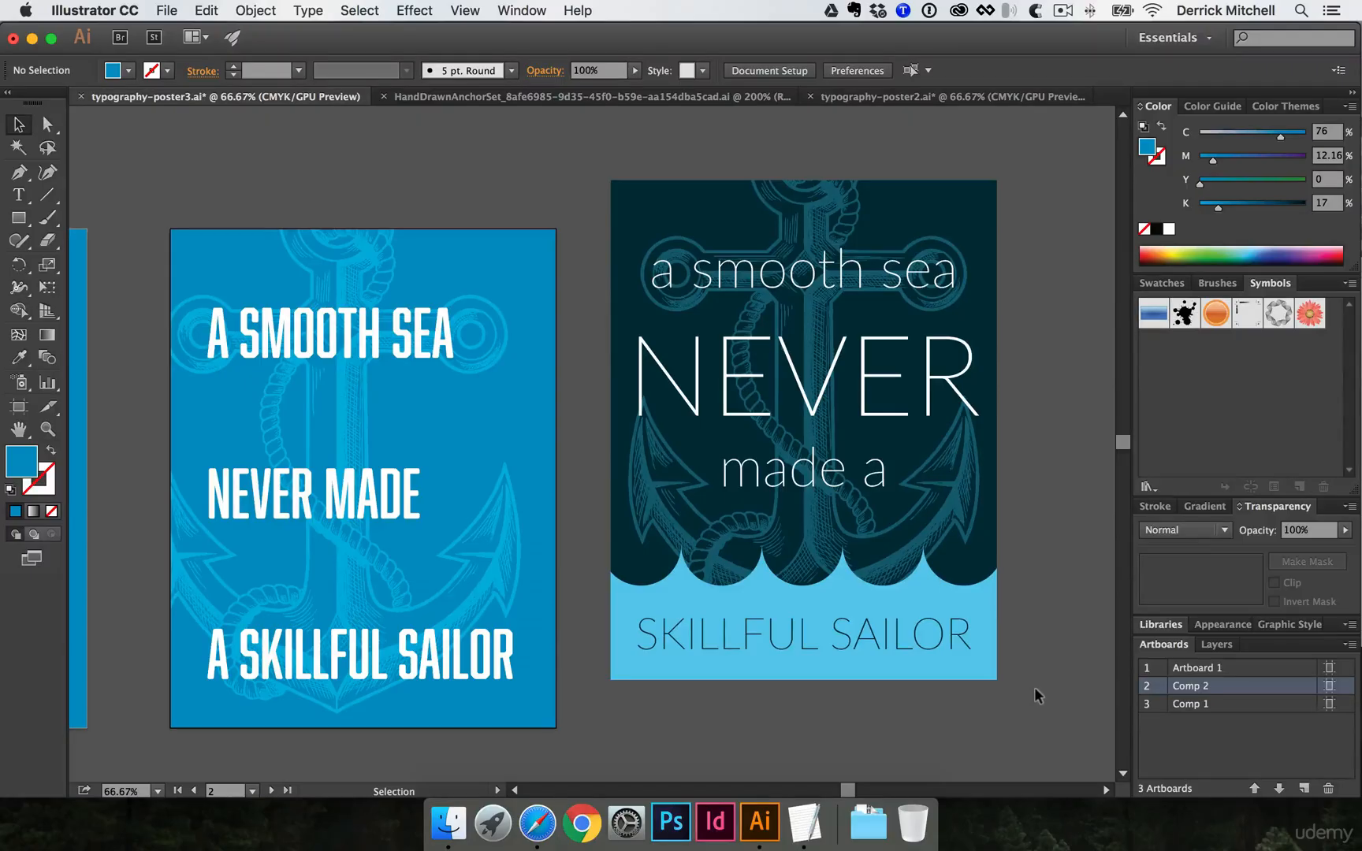
{"action": "left_click", "coordinate": [452, 824]}
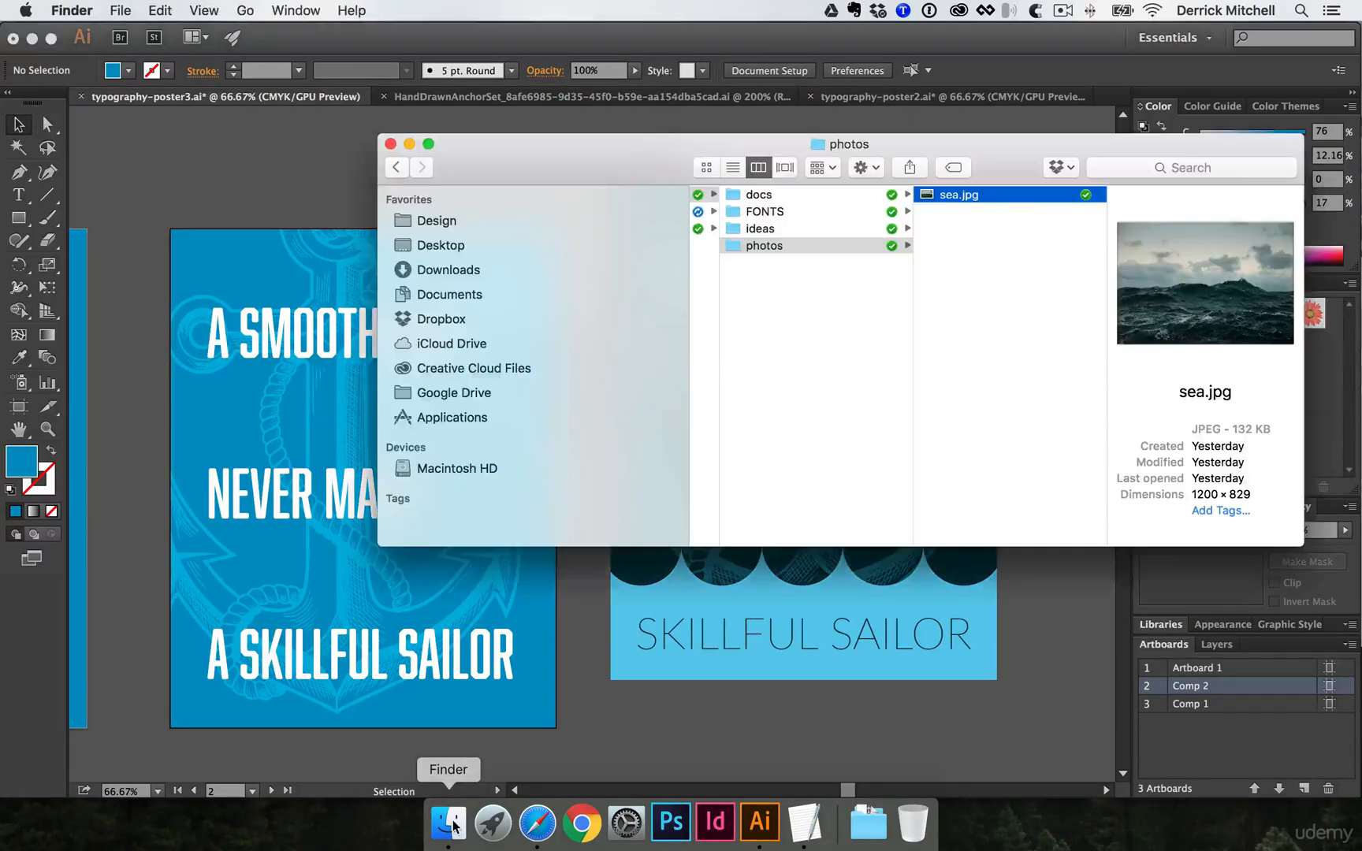
{"action": "left_click", "coordinate": [440, 245], "text": "super"}
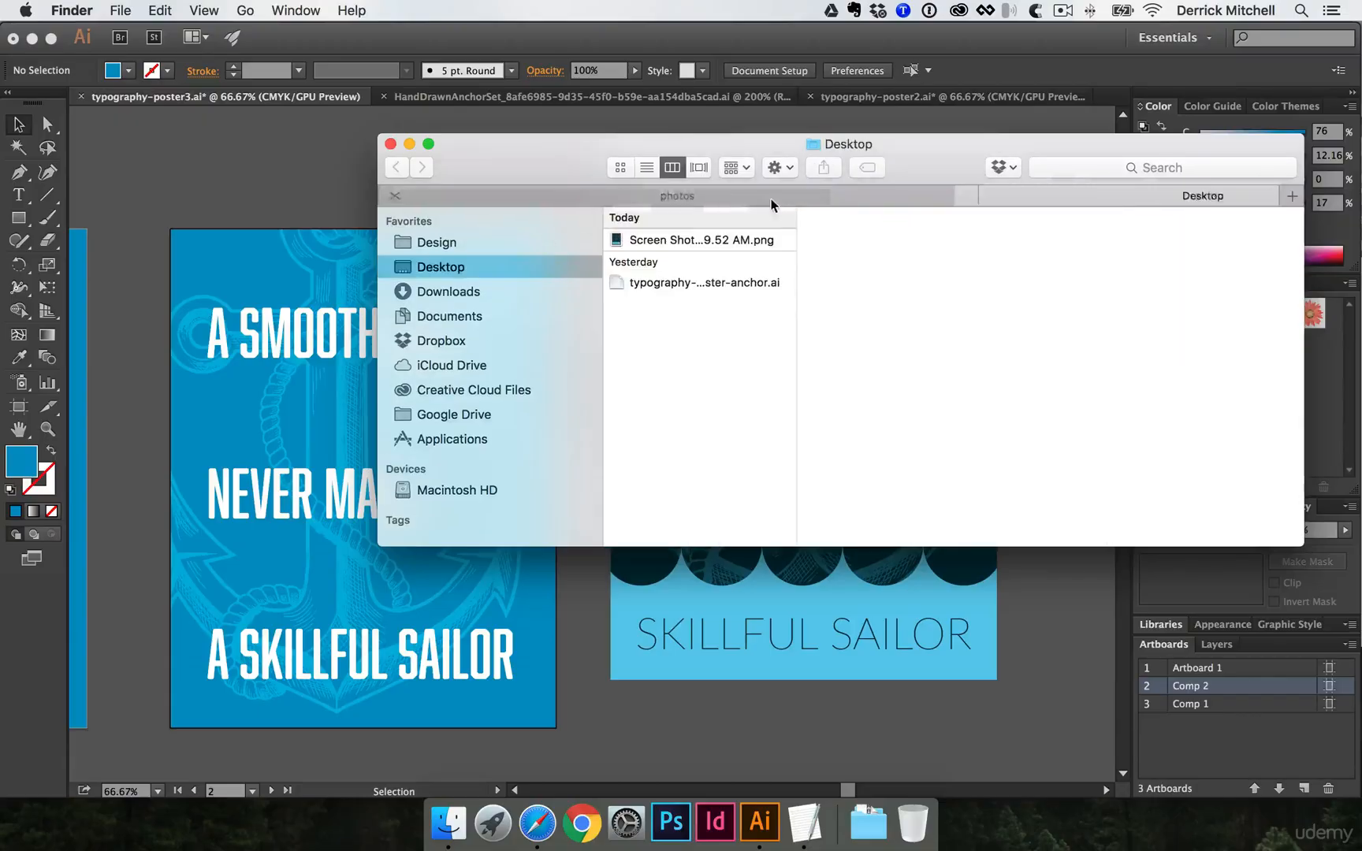
{"action": "left_click", "coordinate": [725, 239]}
{"action": "key", "text": "space"}
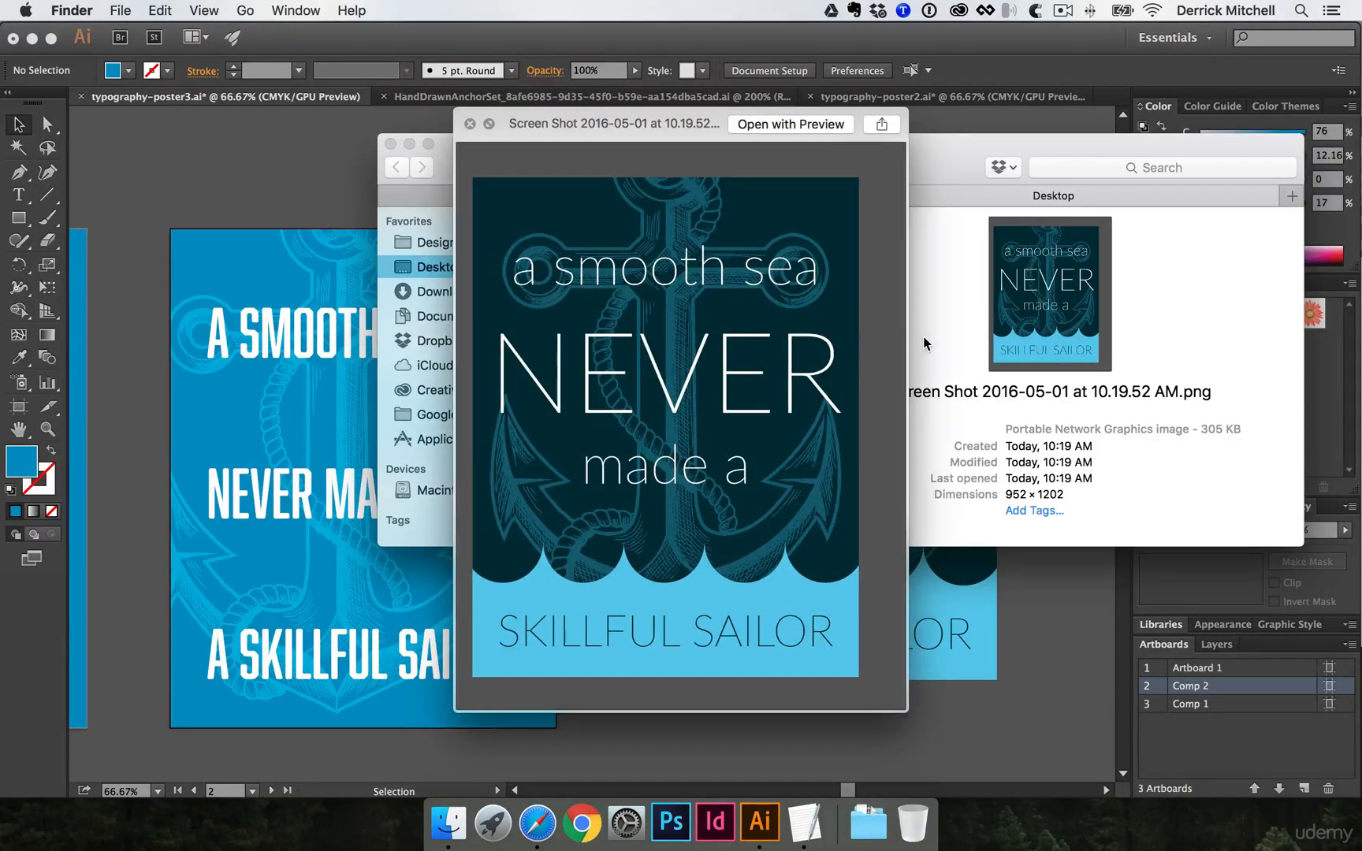
{"action": "key", "text": "space"}
Place the screenshot PNG from the Desktop into the Illustrator document as a linked image beside the dark reference poster
{"action": "left_click_drag", "start_coordinate": [501, 167], "coordinate": [1015, 286]}
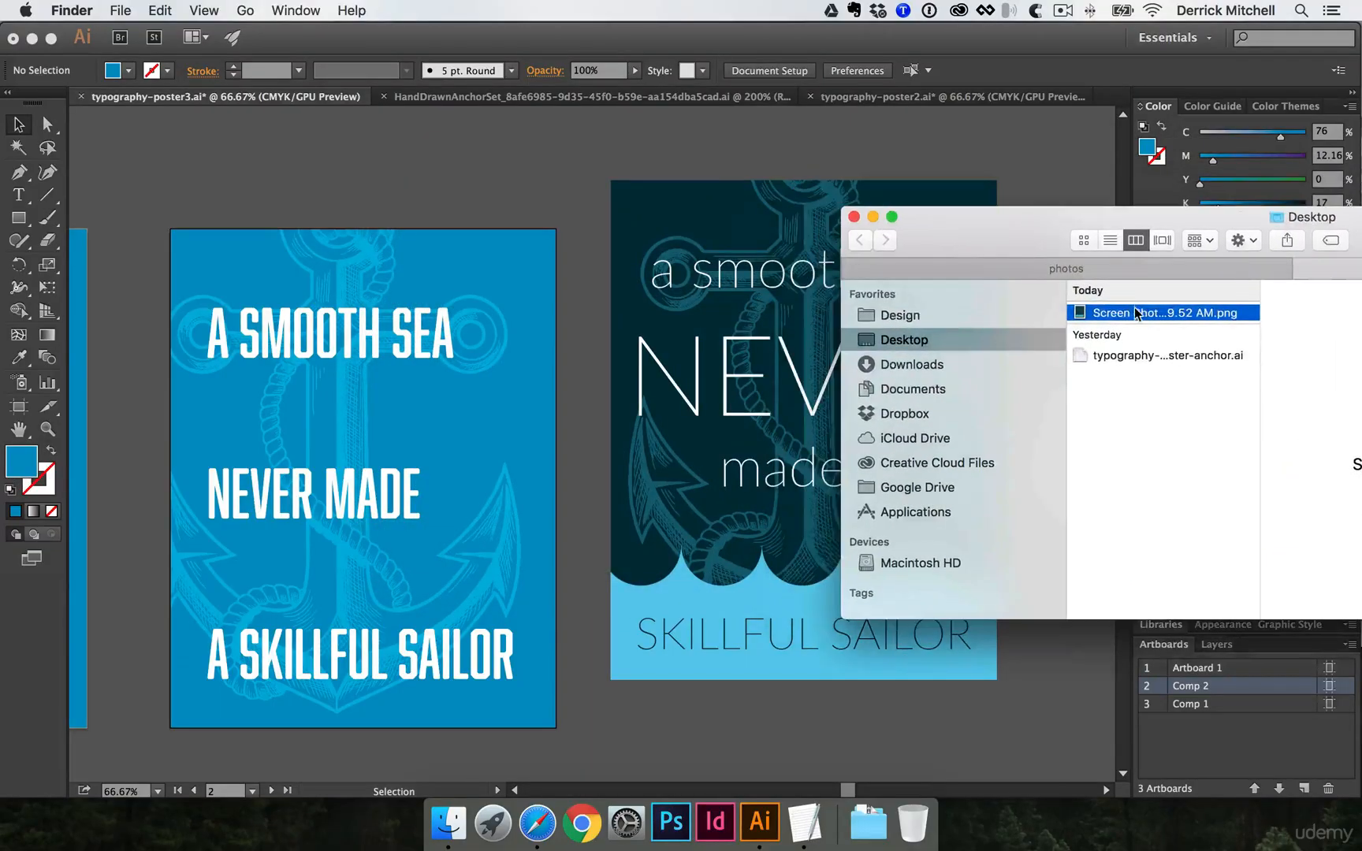
{"action": "left_click_drag", "start_coordinate": [1134, 312], "coordinate": [956, 270]}
{"action": "left_click", "coordinate": [877, 140]}
{"action": "key", "text": "space"}
{"action": "left_click_drag", "start_coordinate": [957, 271], "coordinate": [897, 285]}
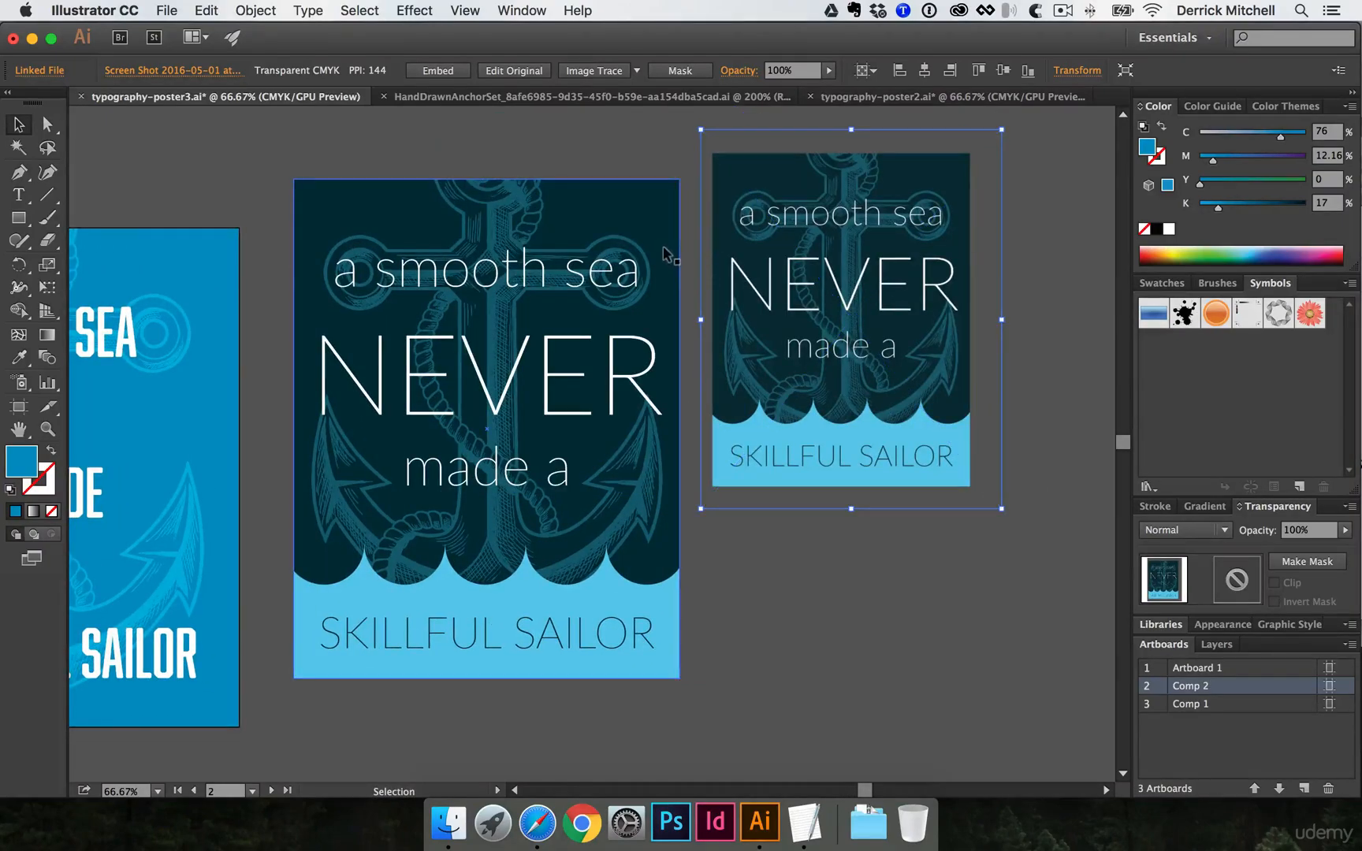
Sample the dark teal background, light blue wave and muted anchor colours from the placed screenshot with the Eyedropper
{"action": "scroll", "coordinate": [665, 252], "scroll_direction": "up", "scroll_amount": 3}
{"action": "key", "text": "i"}
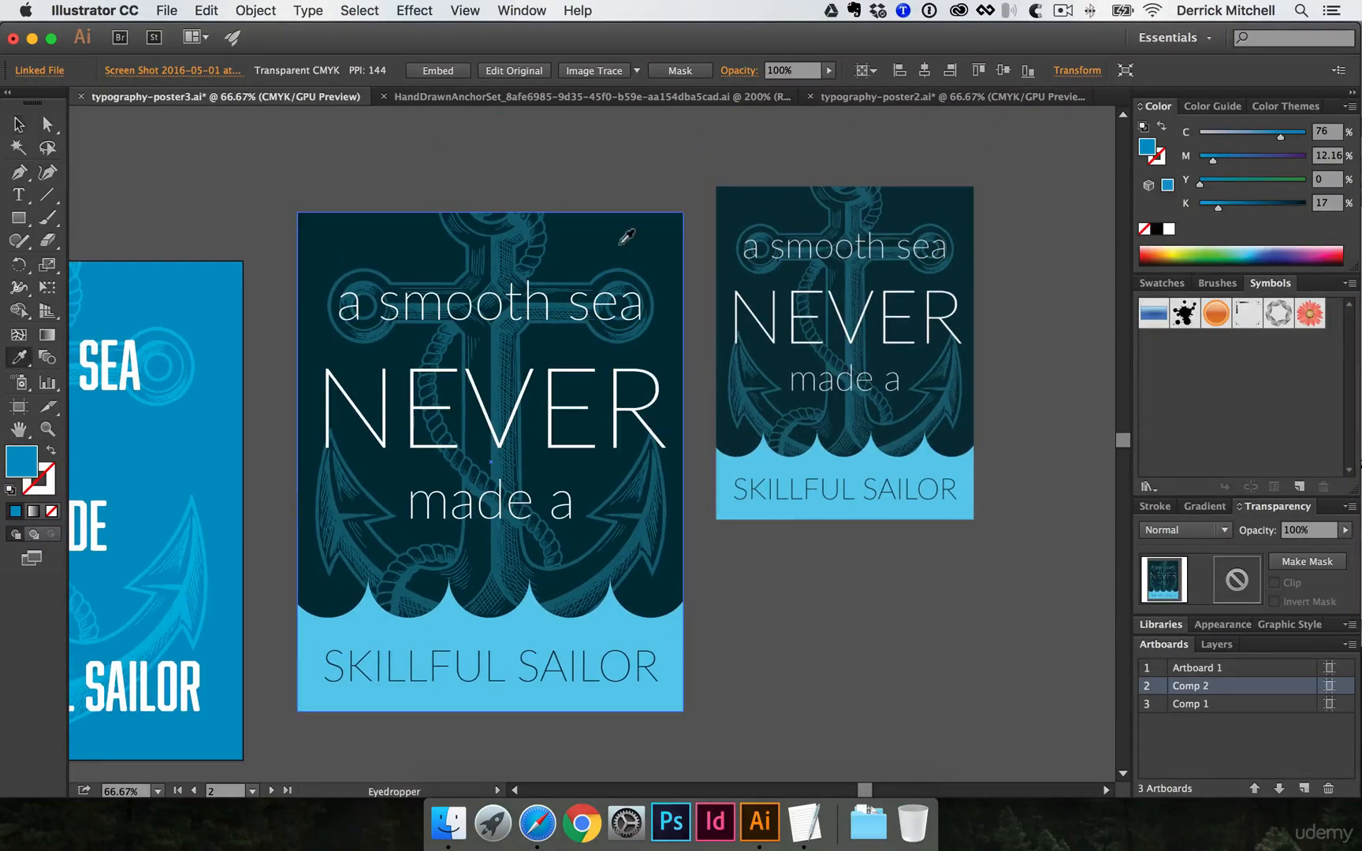
{"action": "left_click", "coordinate": [748, 207]}
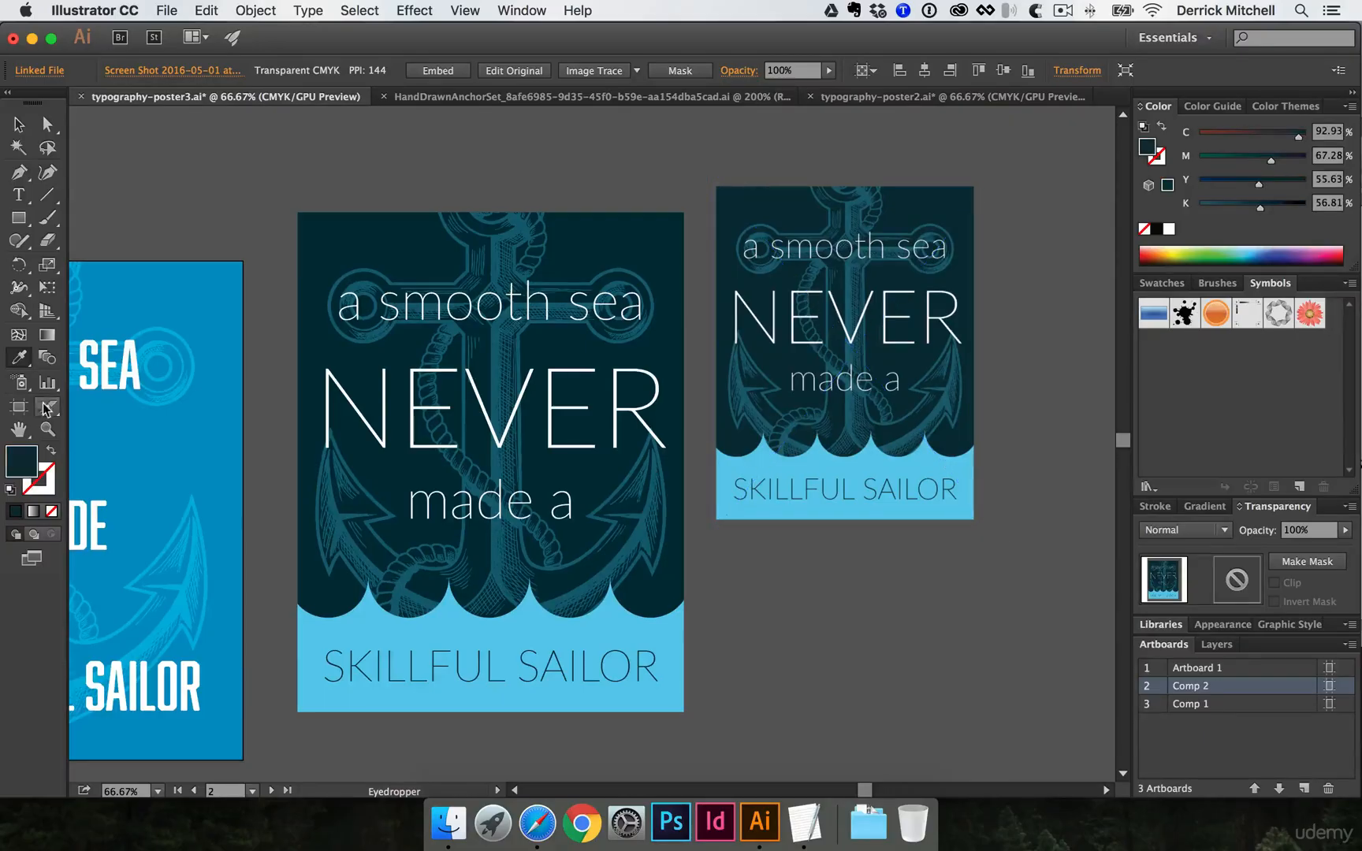
{"action": "left_click", "coordinate": [749, 461]}
{"action": "left_click", "coordinate": [737, 276]}
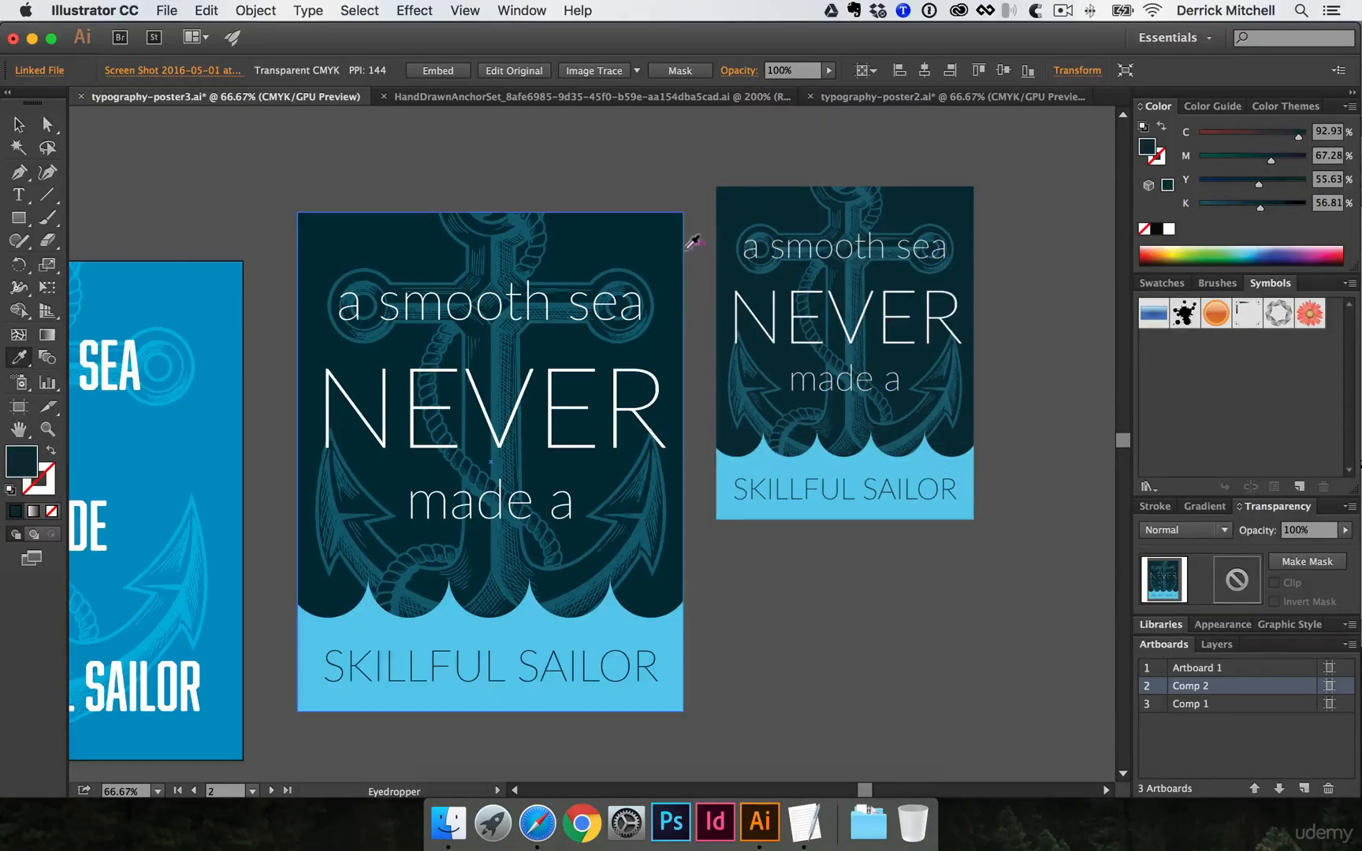
{"action": "left_click", "coordinate": [852, 266]}
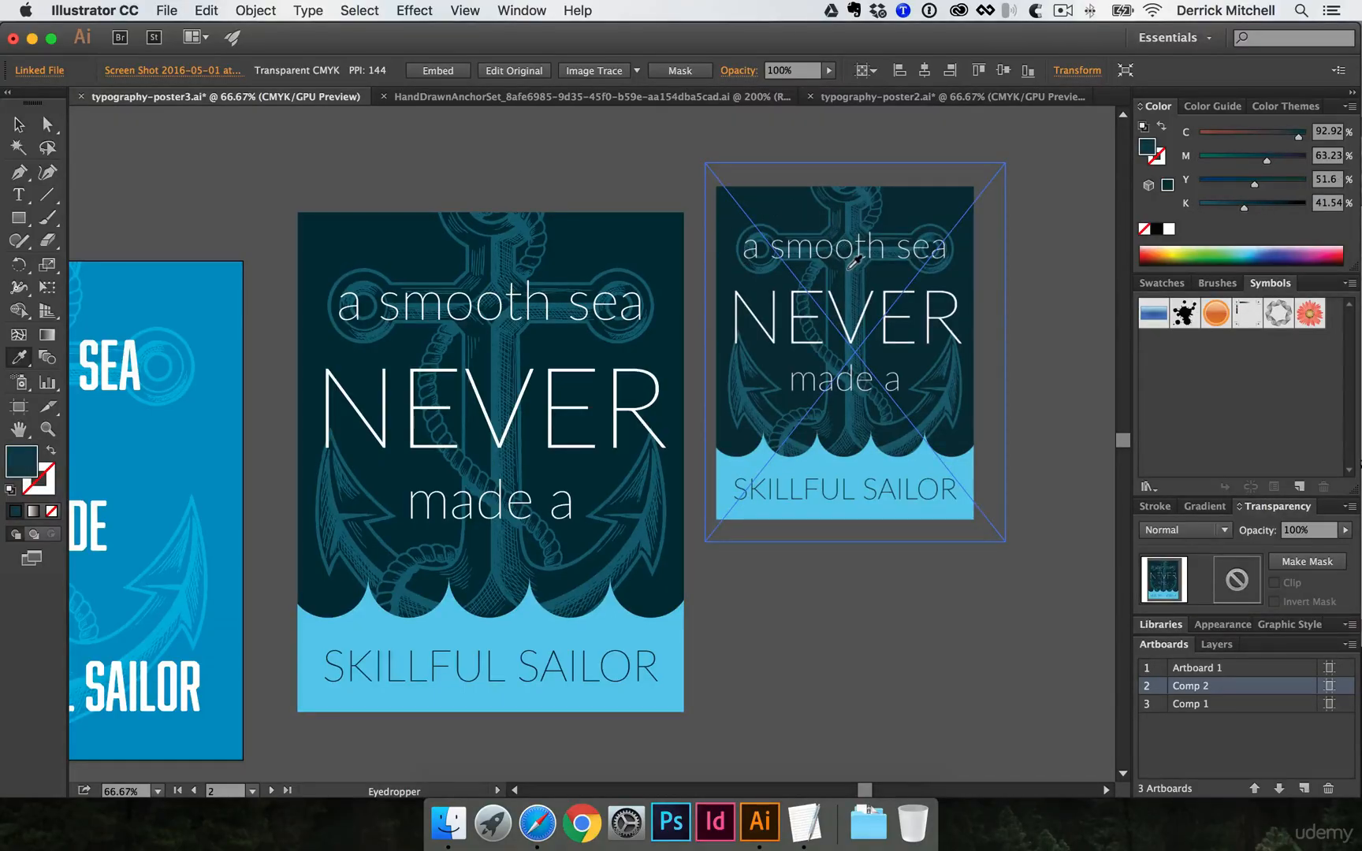
{"action": "left_click", "coordinate": [842, 274]}
{"action": "left_click", "coordinate": [736, 279]}
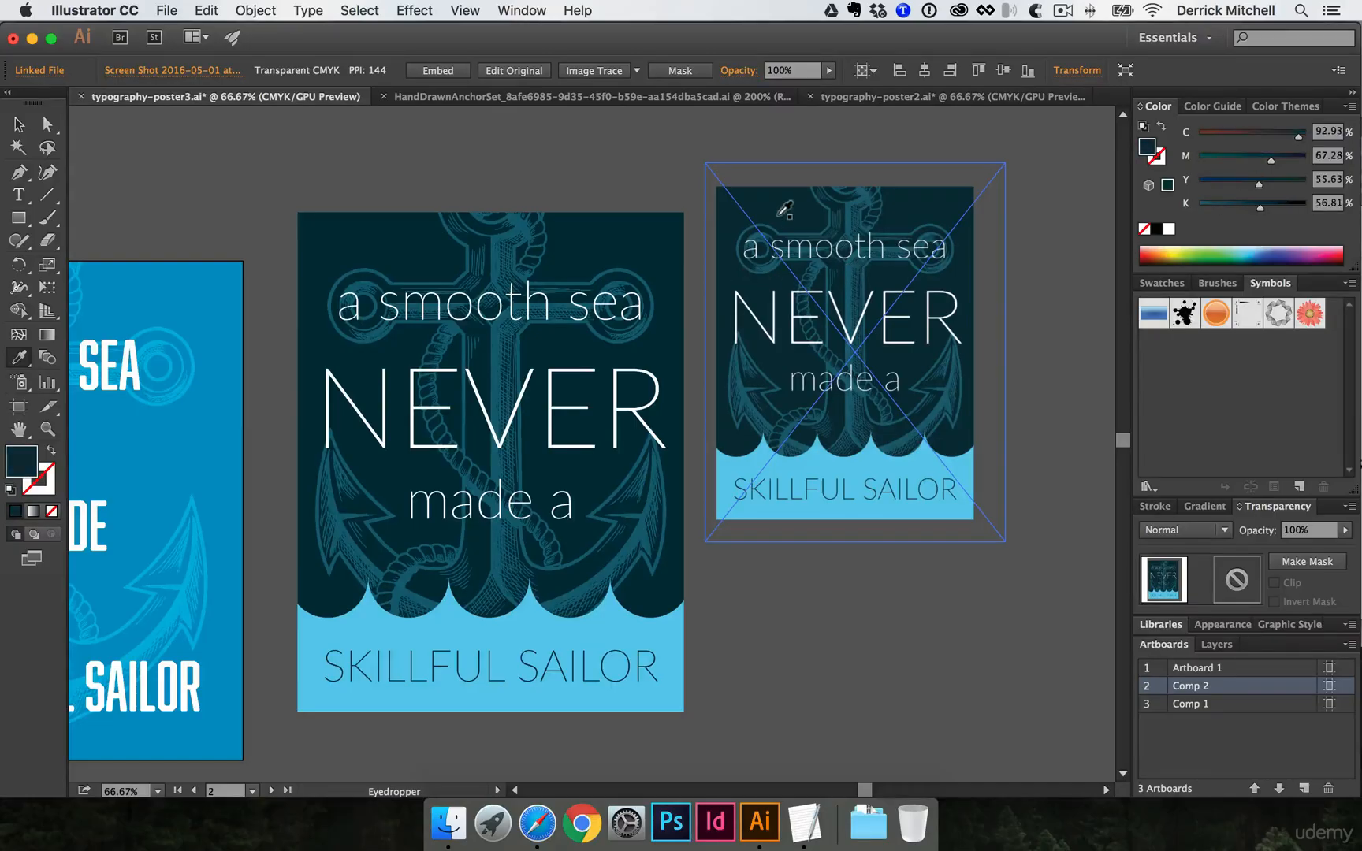
Delete the placed screenshot image beside the dark reference poster
{"action": "key", "text": "v"}
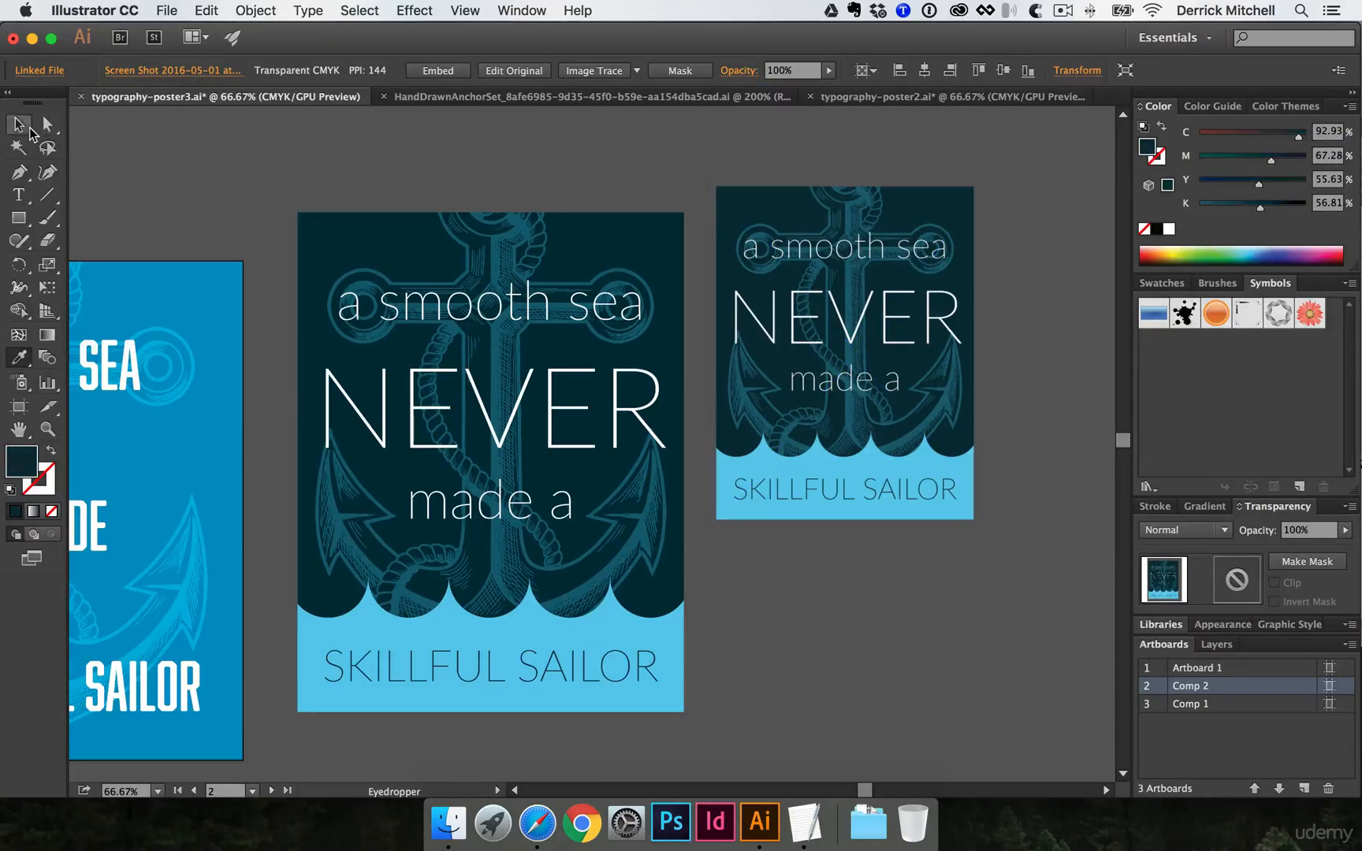
{"action": "left_click", "coordinate": [724, 180]}
{"action": "key", "text": "Delete"}
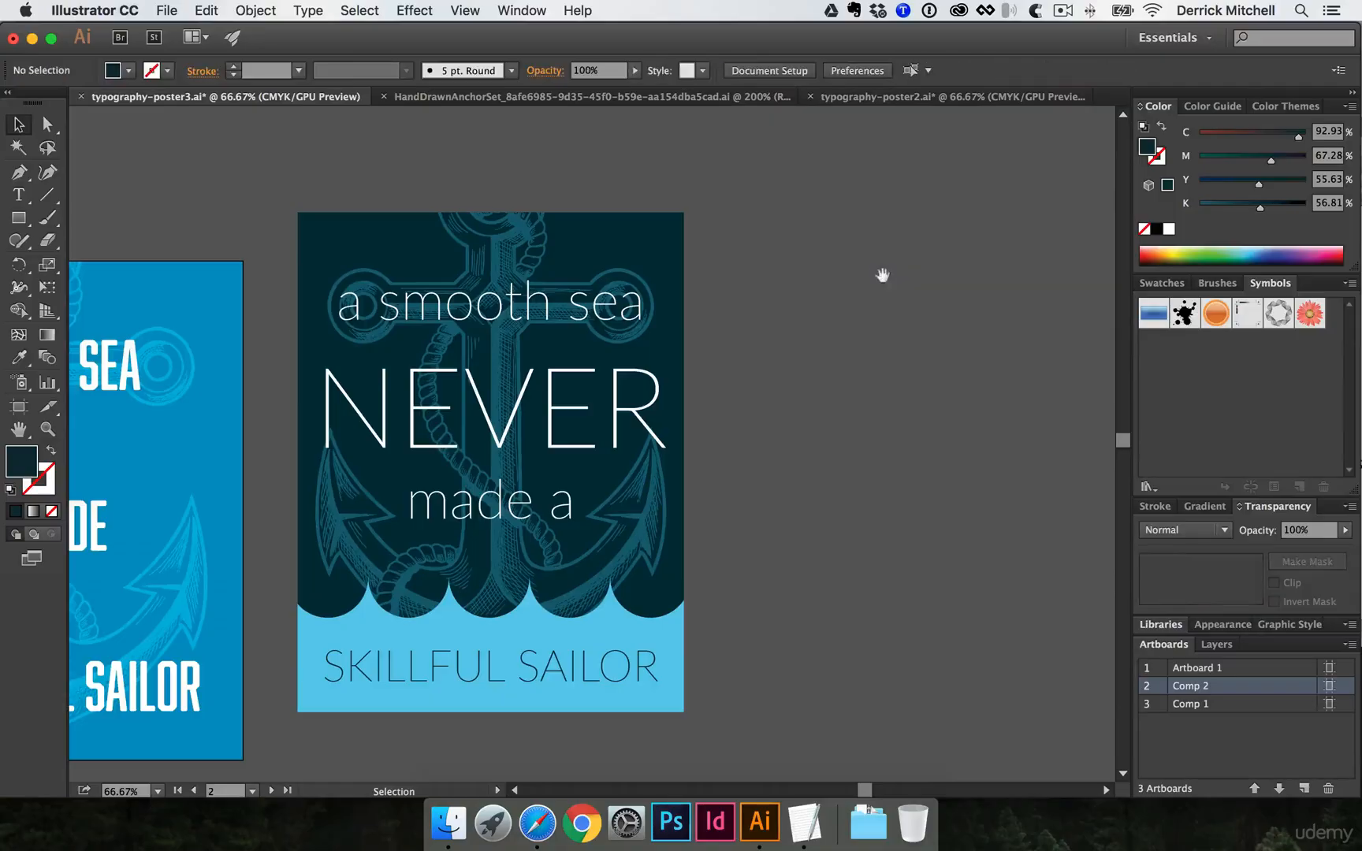
Try to recolour Comp 2's background and clipped anchor together with the reference poster's dark teal, then undo it
{"action": "left_click_drag", "start_coordinate": [588, 487], "coordinate": [800, 343]}
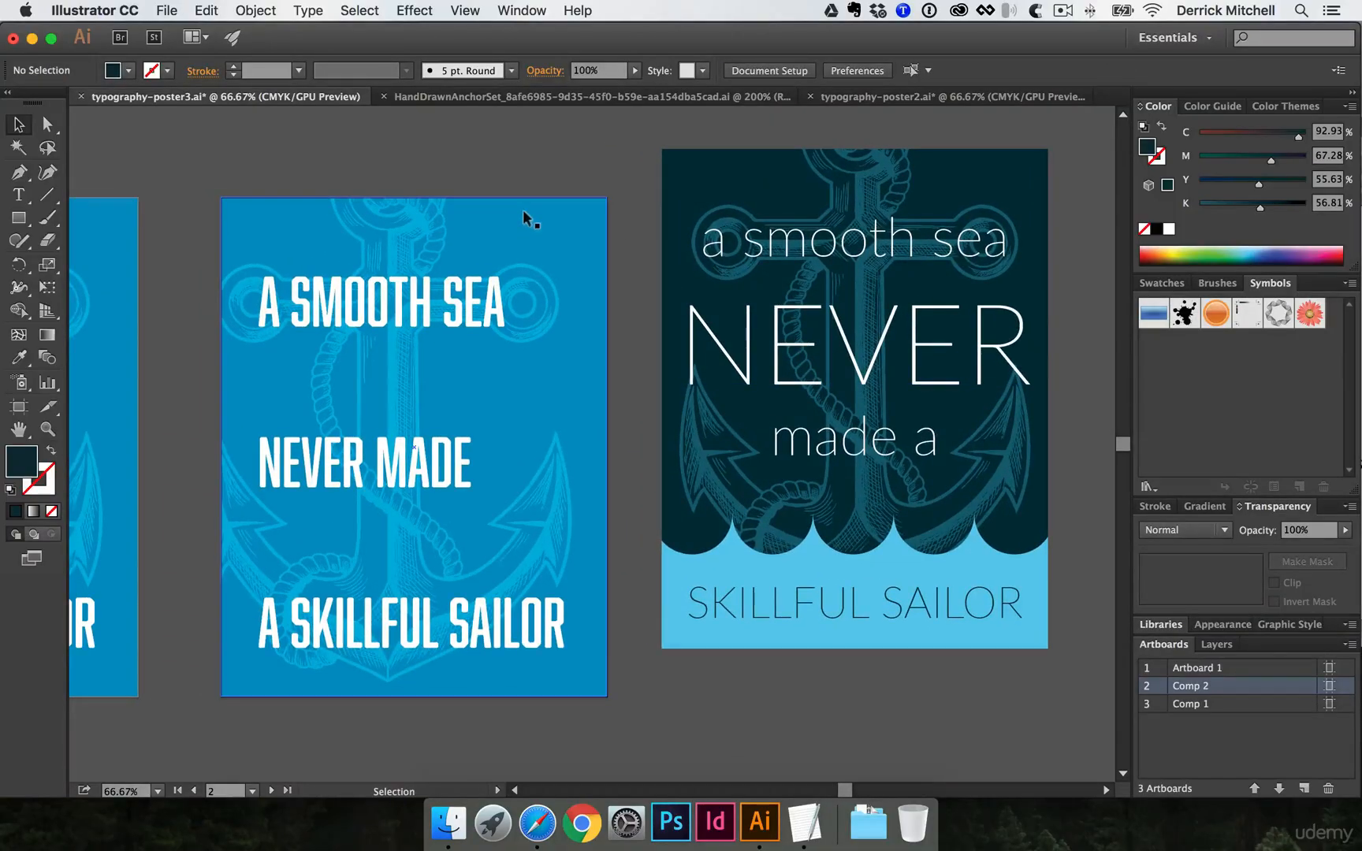
{"action": "left_click", "coordinate": [541, 210]}
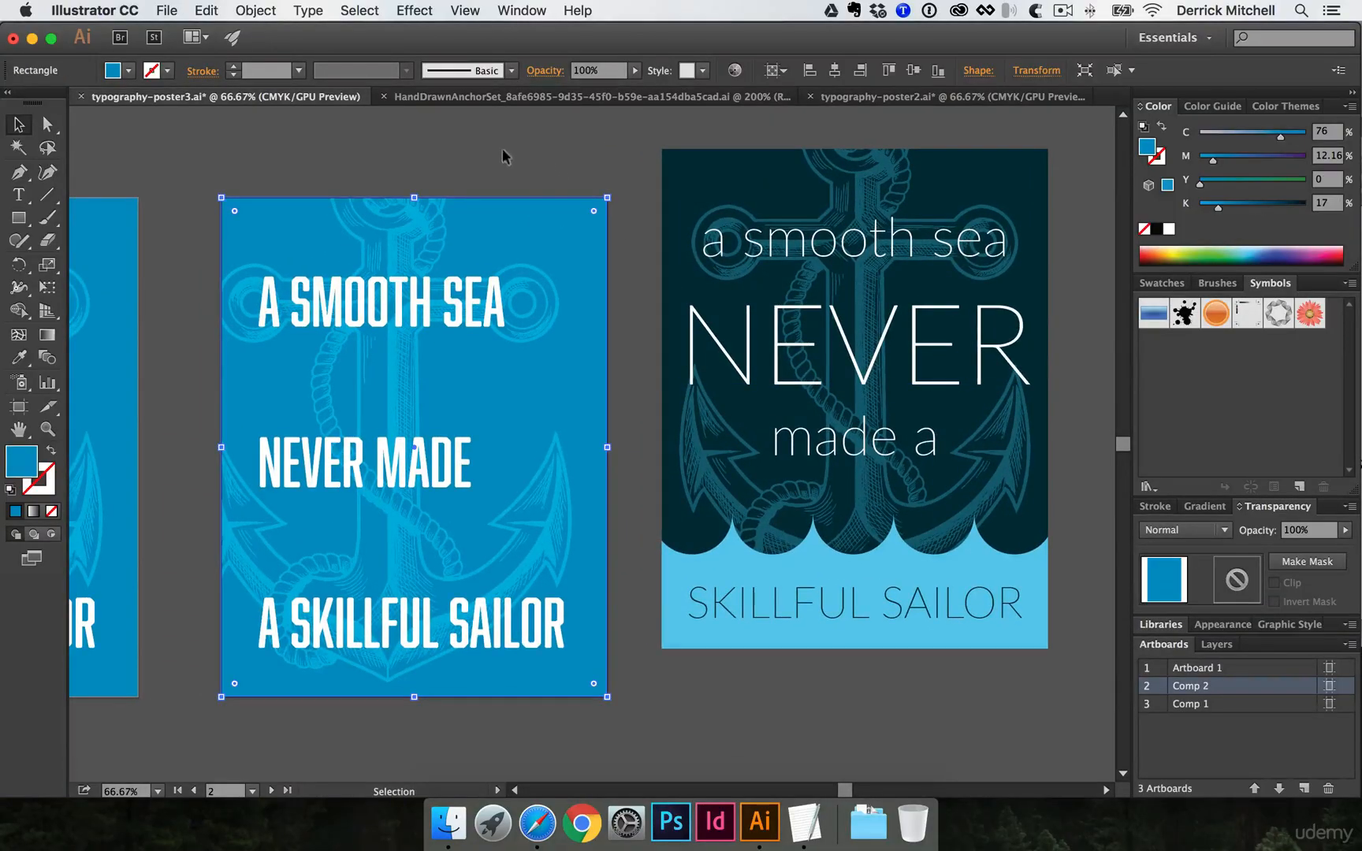
{"action": "left_click", "coordinate": [501, 200], "text": "shift"}
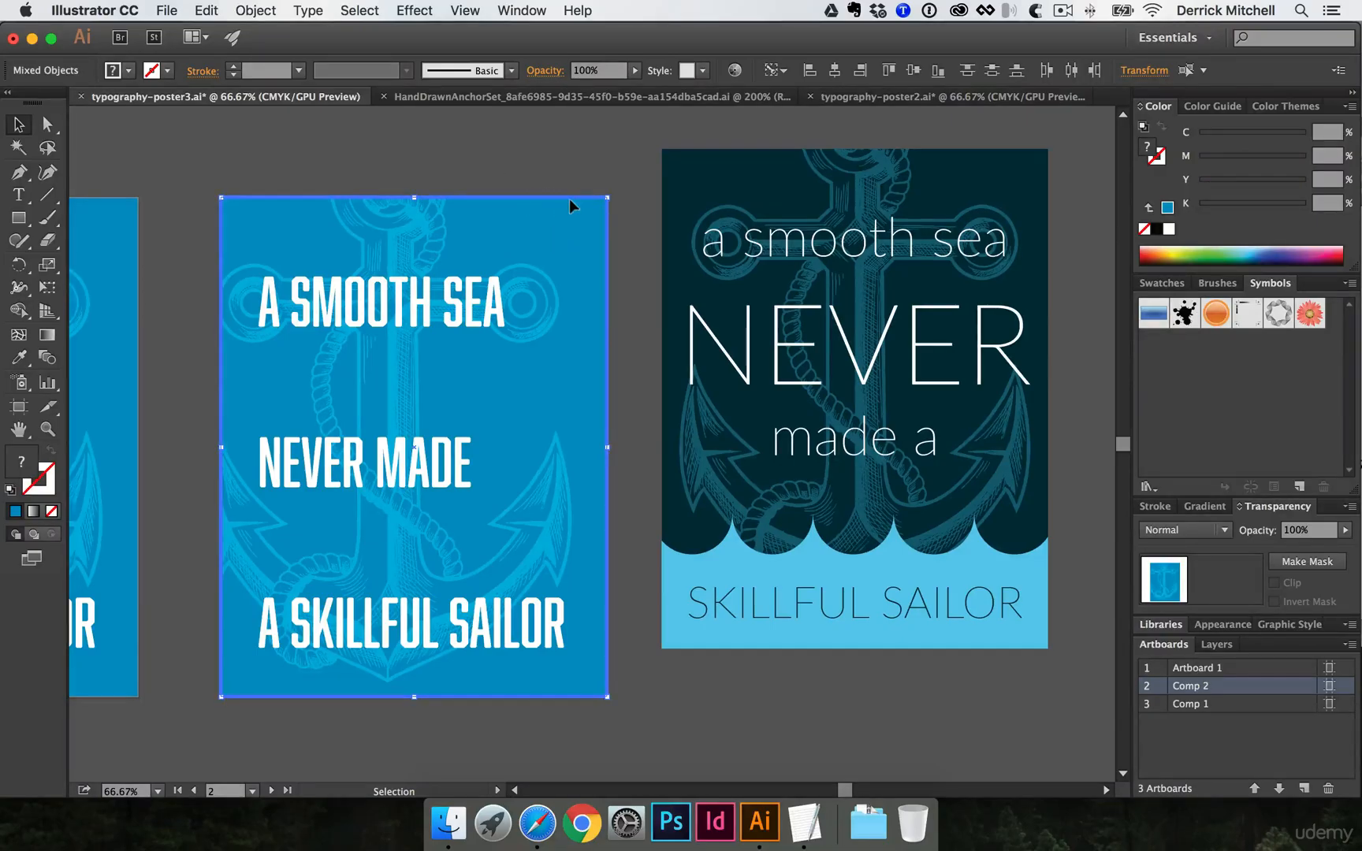
{"action": "key", "text": "i"}
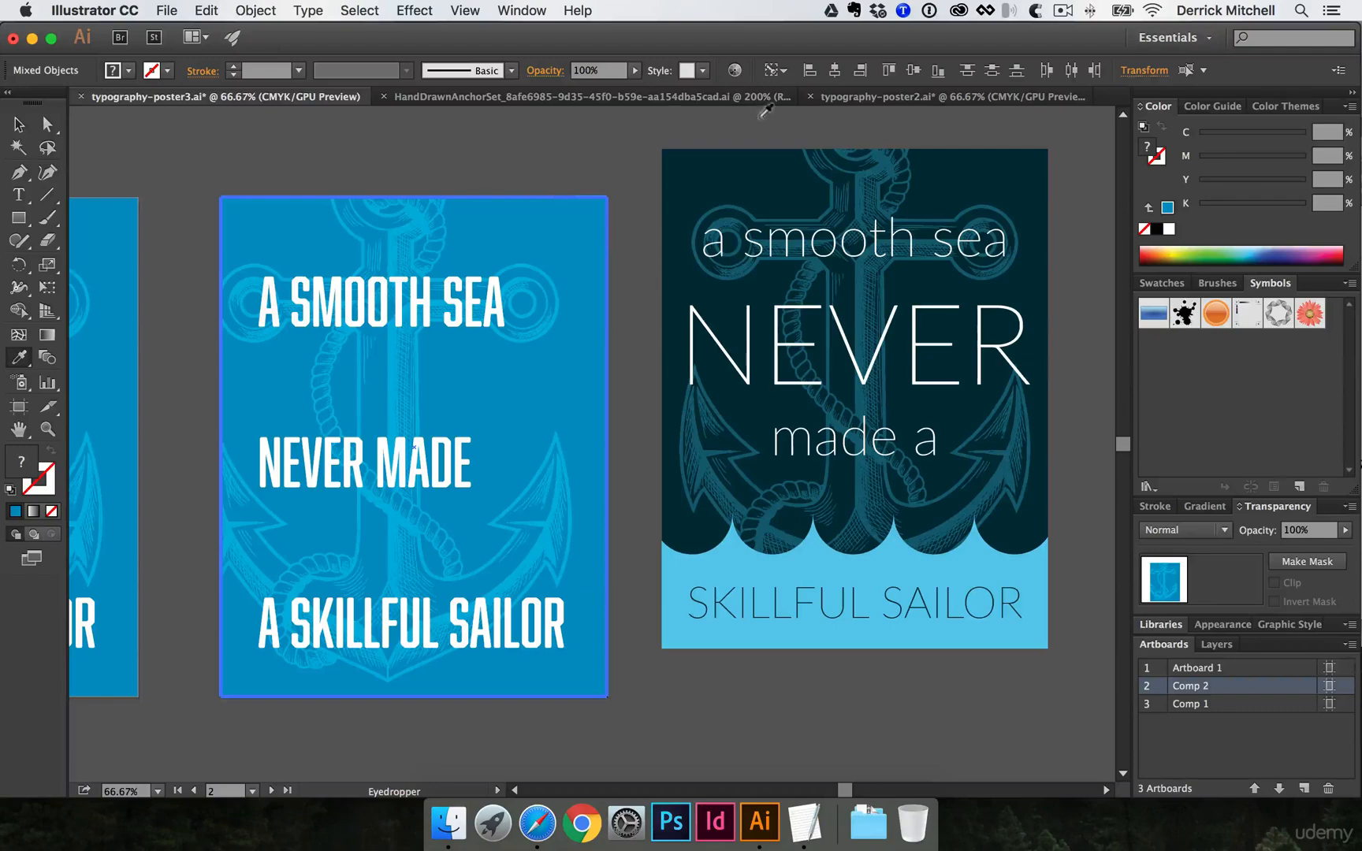
{"action": "left_click", "coordinate": [685, 185]}
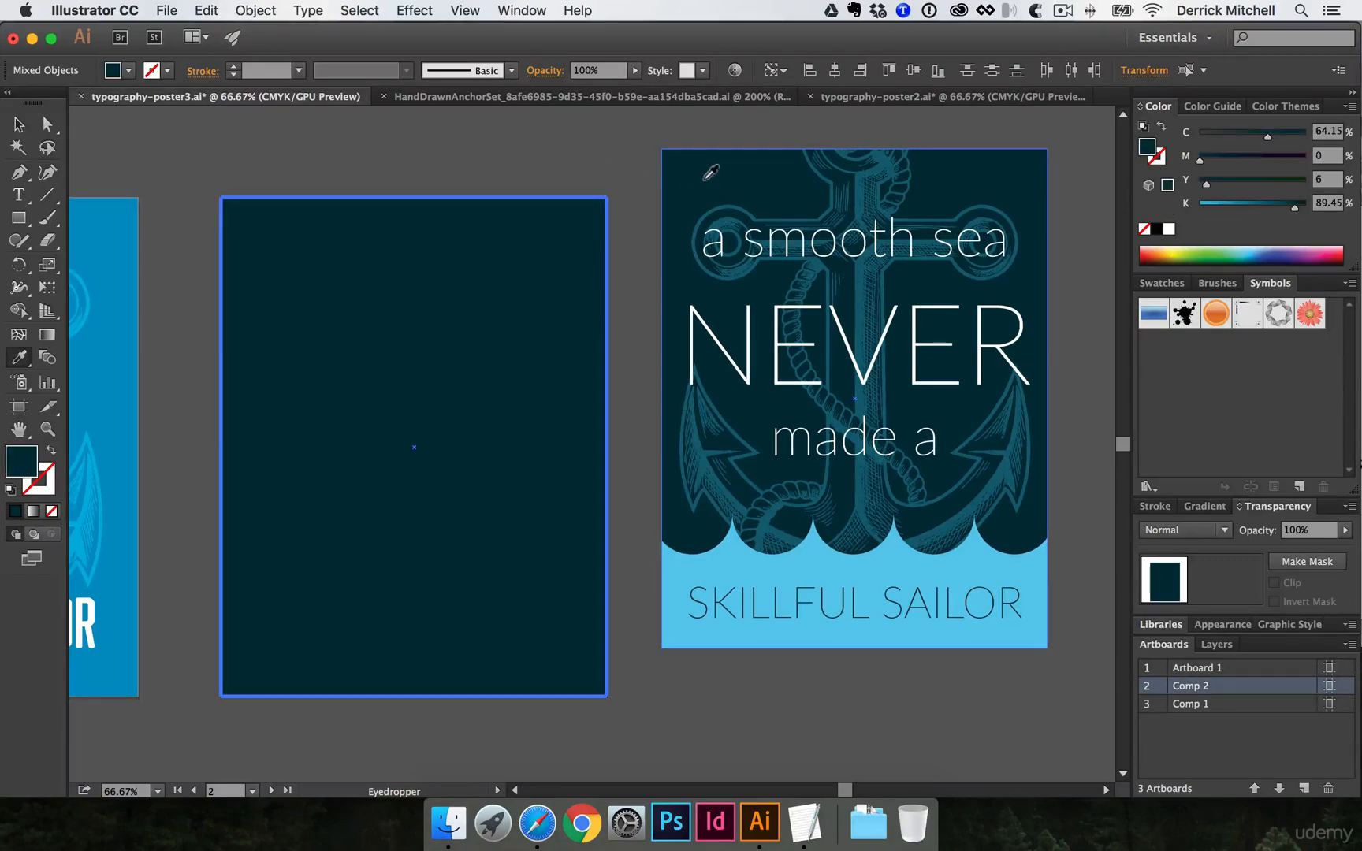
{"action": "key", "text": "v"}
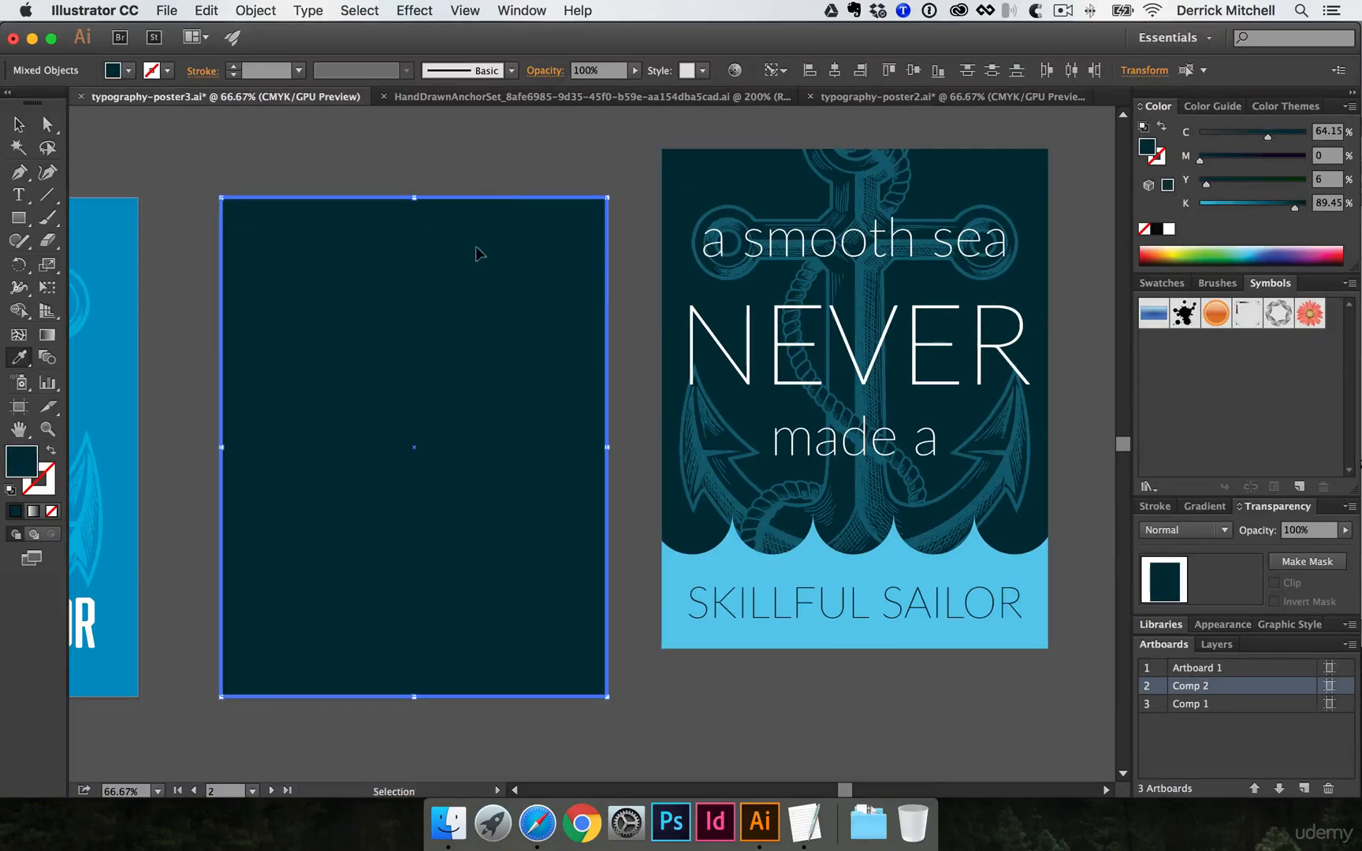
{"action": "key", "text": "super+z"}
{"action": "left_click", "coordinate": [499, 167]}
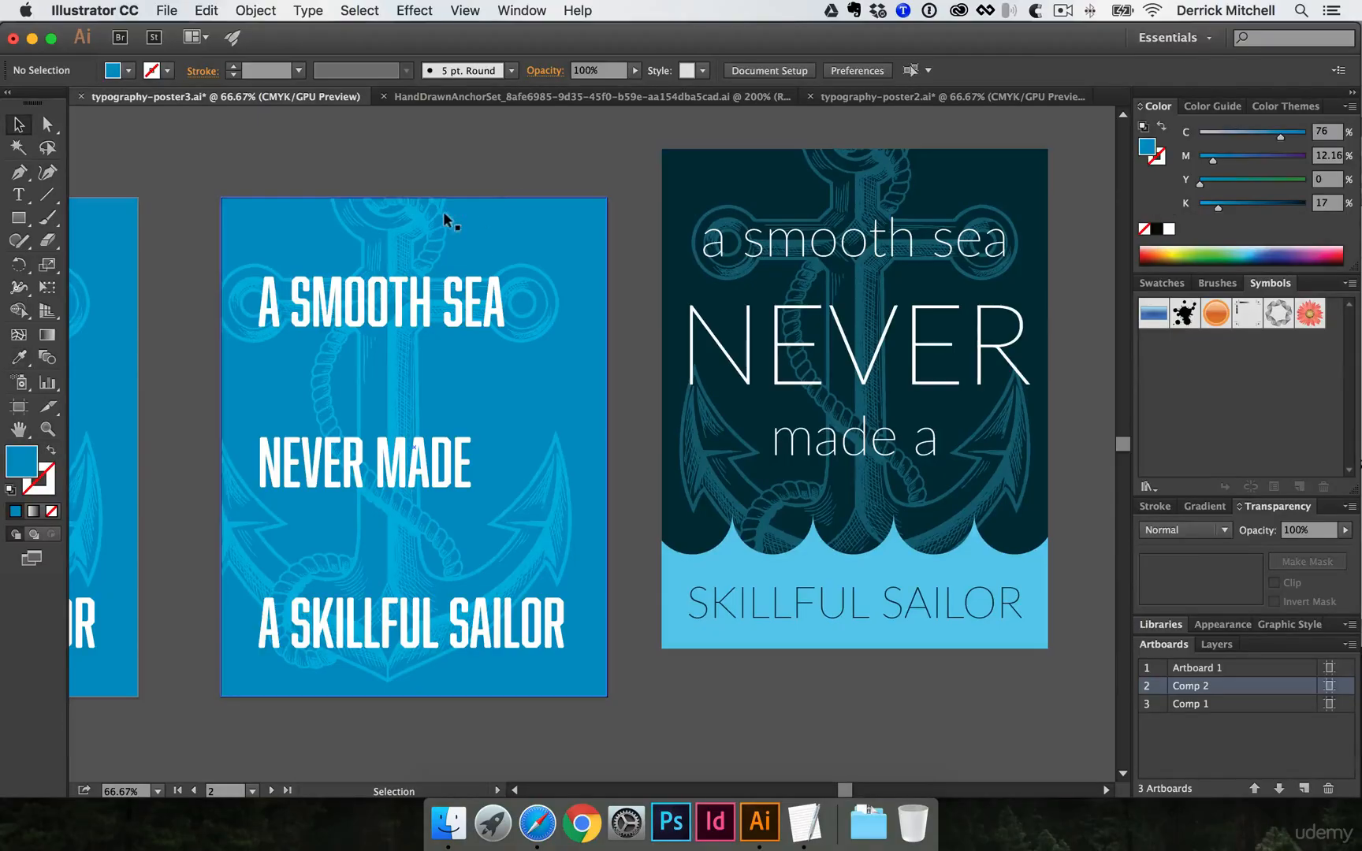
Try moving Comp 2's clipped anchor aside and filling it with the reference poster's dark teal, then undo both changes
{"action": "left_click_drag", "start_coordinate": [413, 204], "coordinate": [542, 236]}
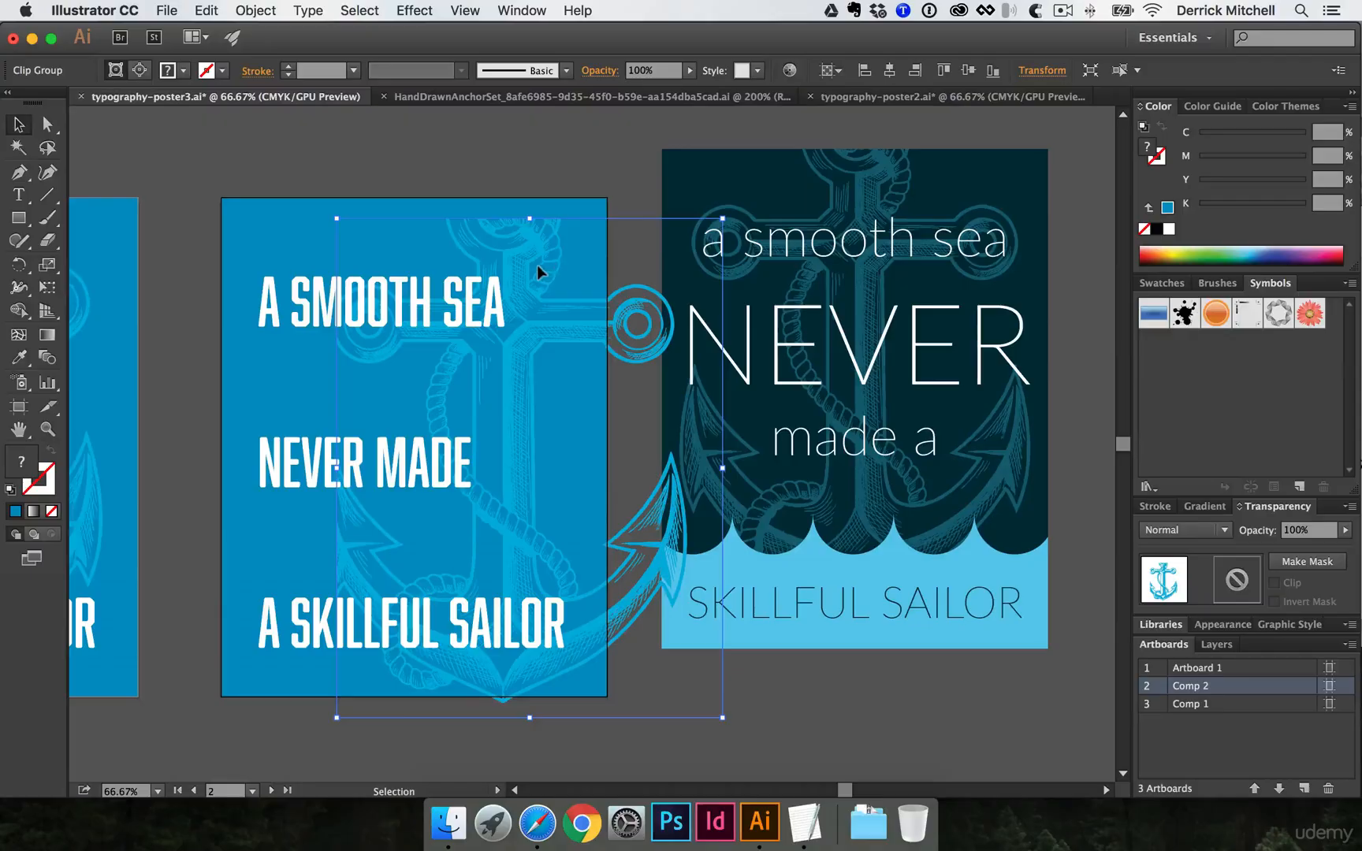
{"action": "key", "text": "i"}
{"action": "left_click", "coordinate": [694, 166]}
{"action": "key", "text": "v"}
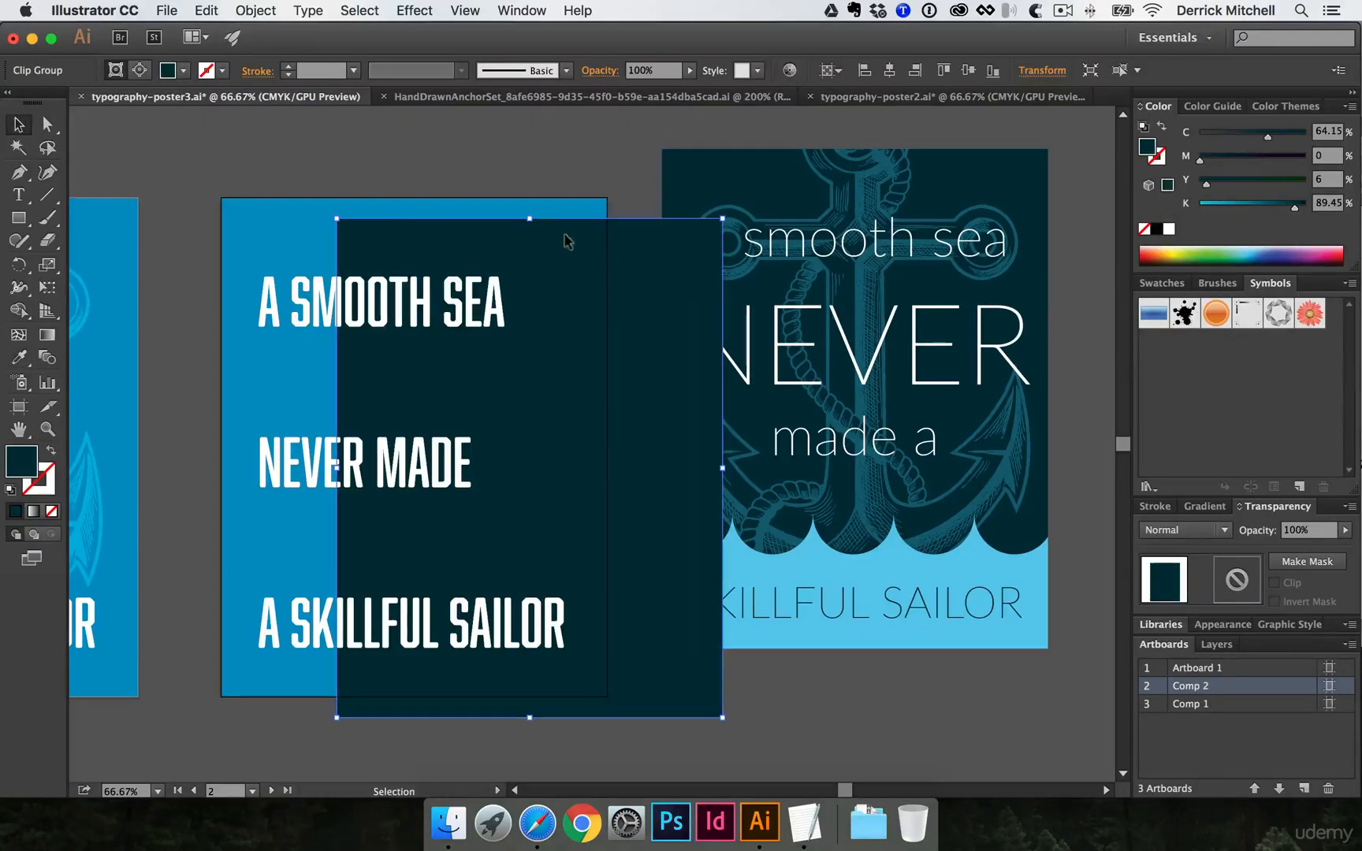
{"action": "key", "text": "super+z"}
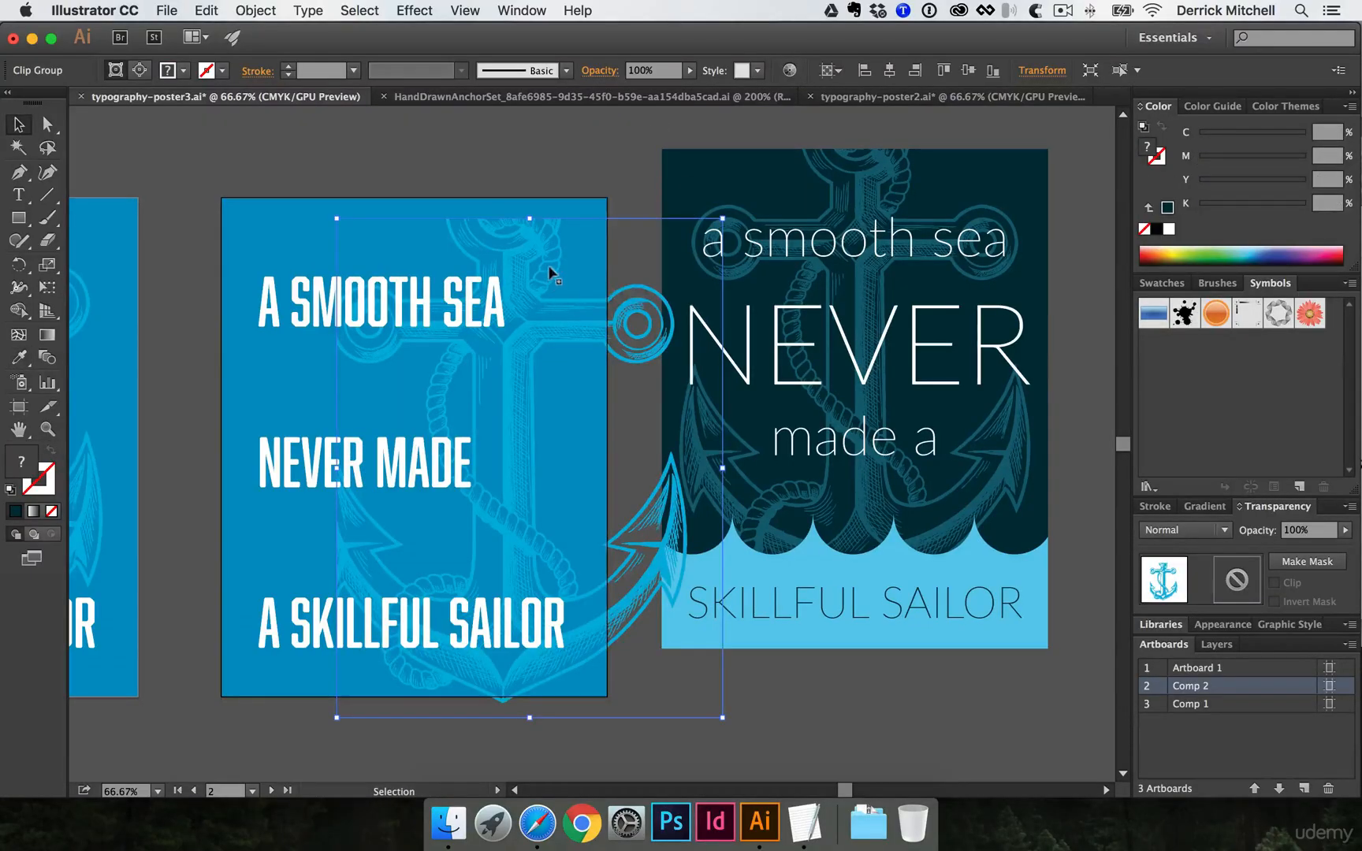
{"action": "key", "text": "super+z"}
{"action": "left_click", "coordinate": [525, 150]}
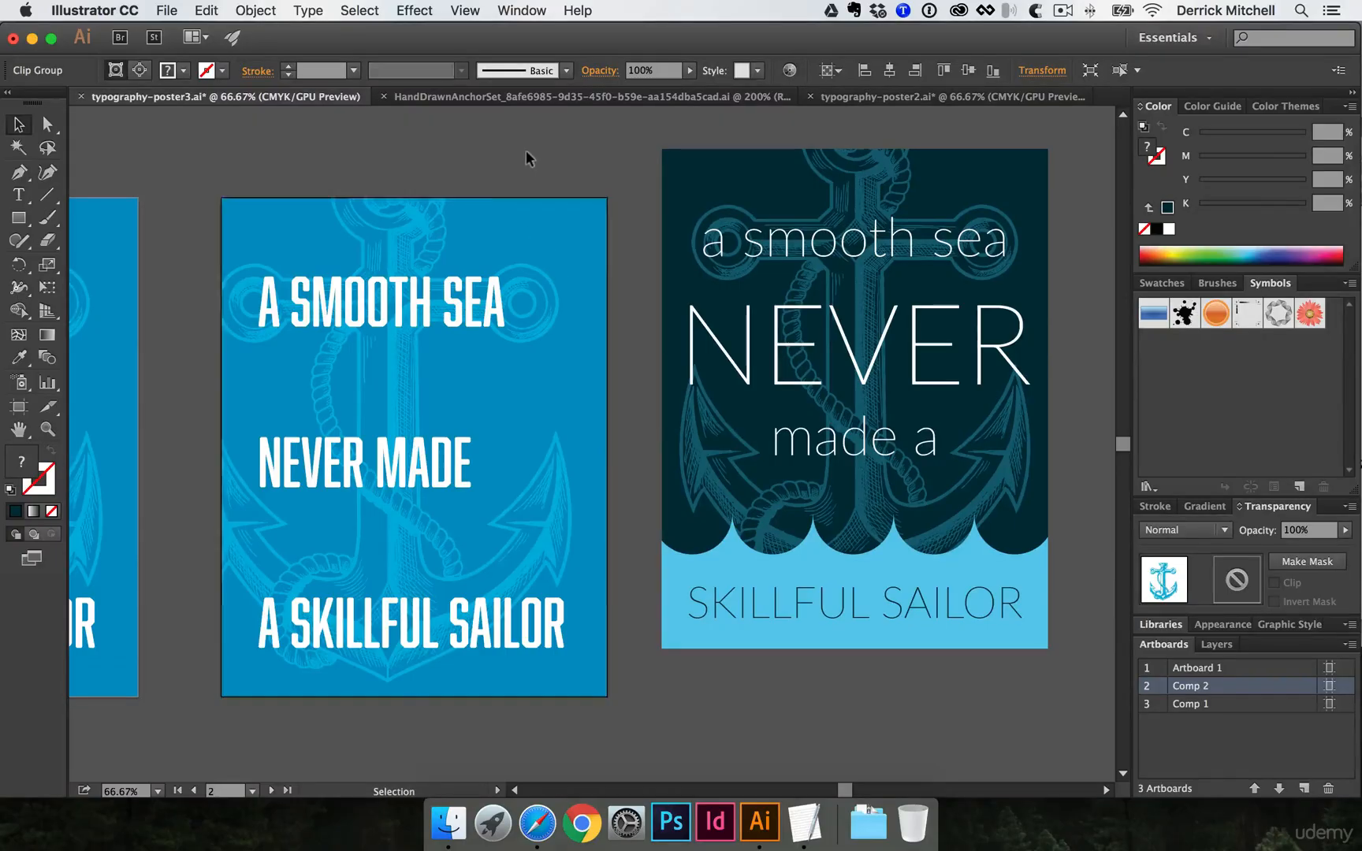
Release the clipping mask on Comp 2's anchor and deselect the artwork
{"action": "left_click", "coordinate": [419, 207]}
{"action": "right_click", "coordinate": [428, 219]}
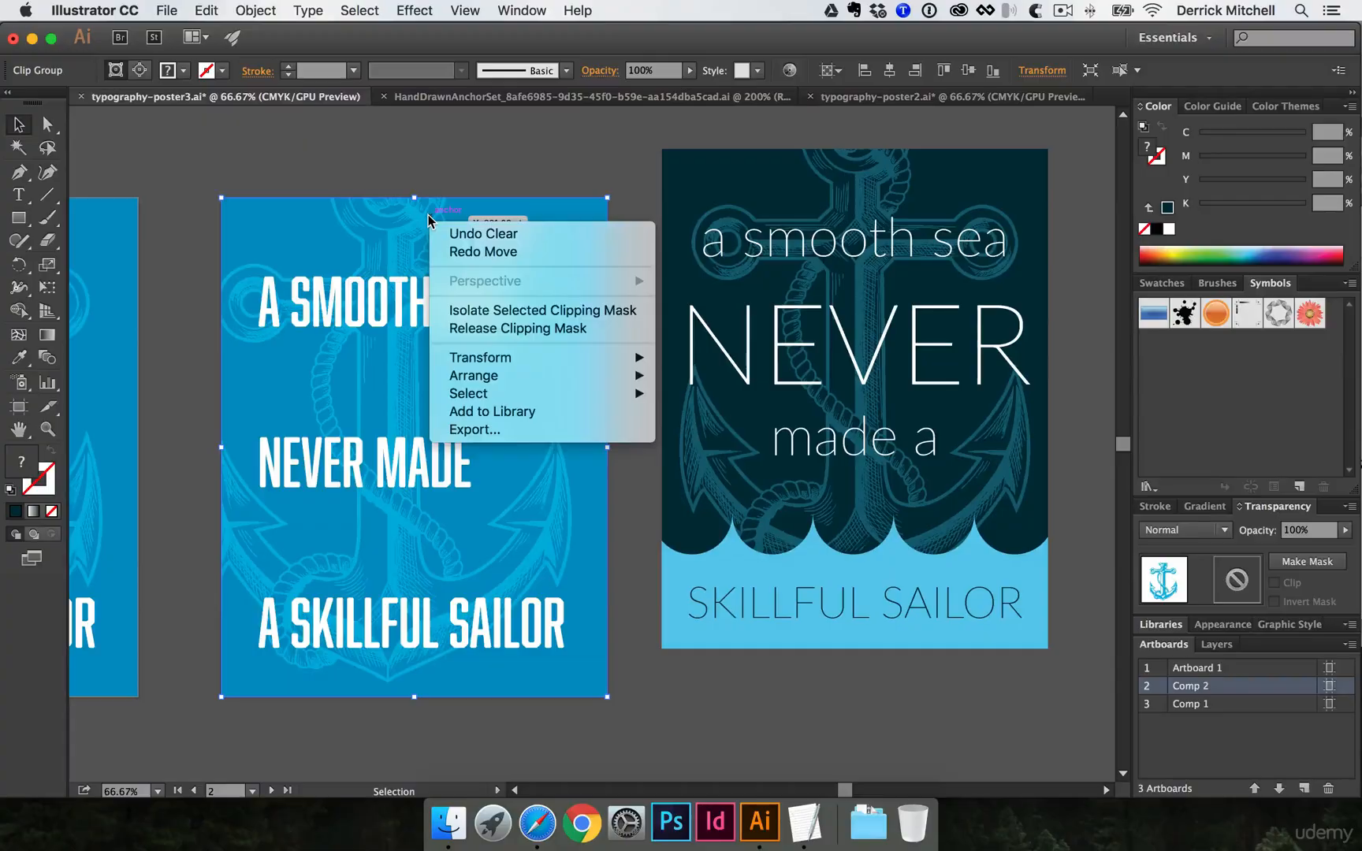
{"action": "left_click", "coordinate": [512, 328]}
{"action": "left_click", "coordinate": [622, 143]}
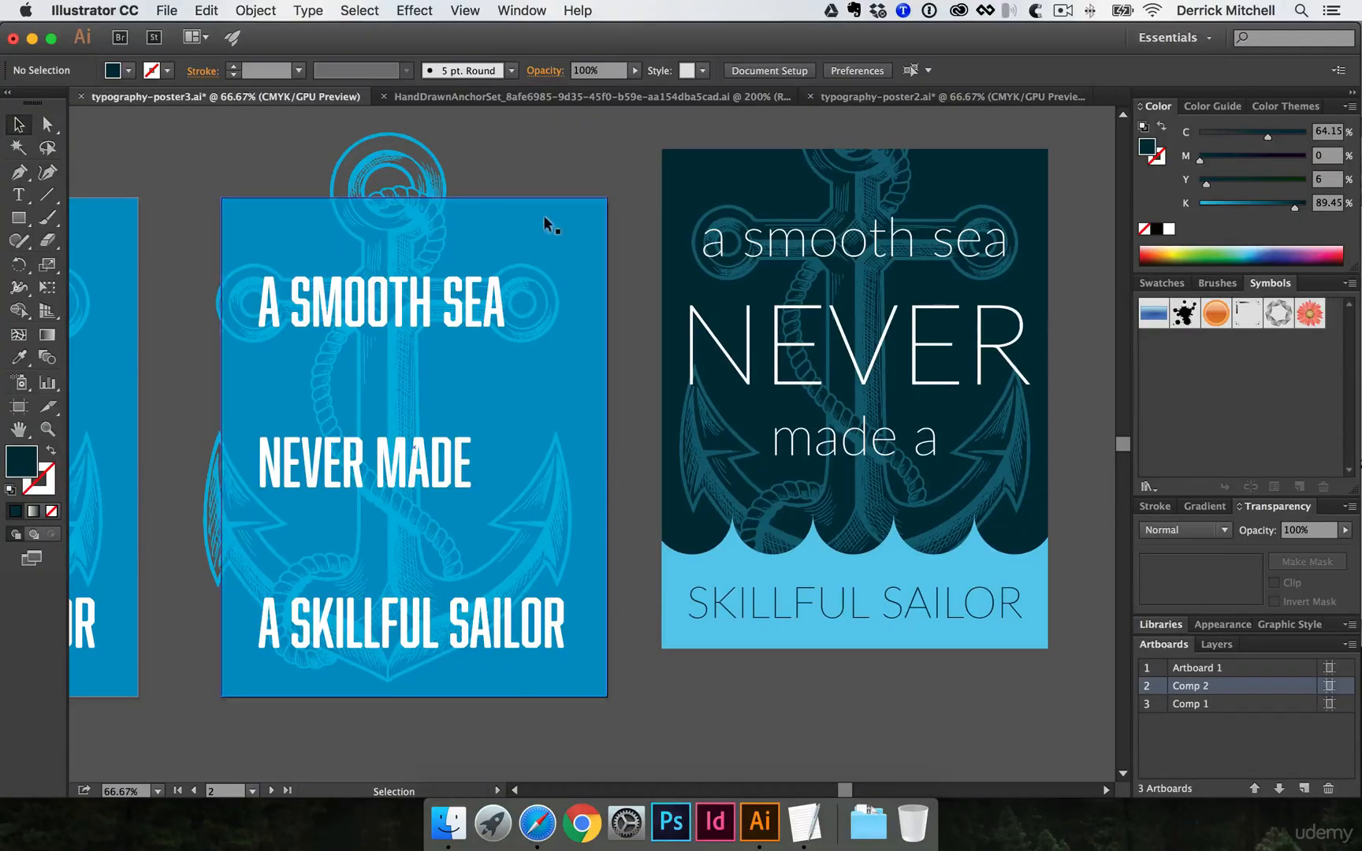
Fill Comp 2's background rectangle with the dark teal sampled from the reference poster's background
{"action": "left_click_drag", "start_coordinate": [544, 221], "coordinate": [592, 249]}
{"action": "key", "text": "cmd+z"}
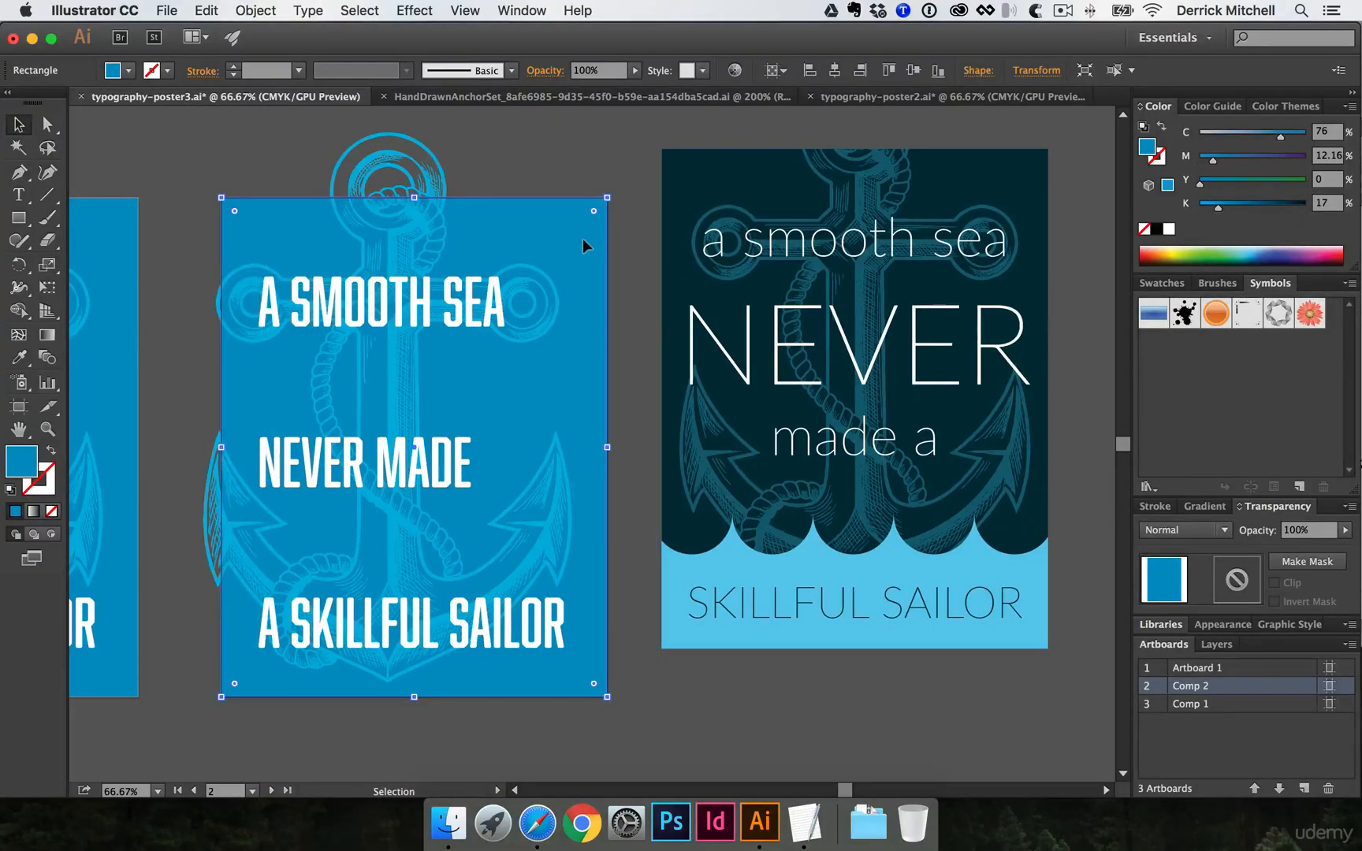
{"action": "key", "text": "i"}
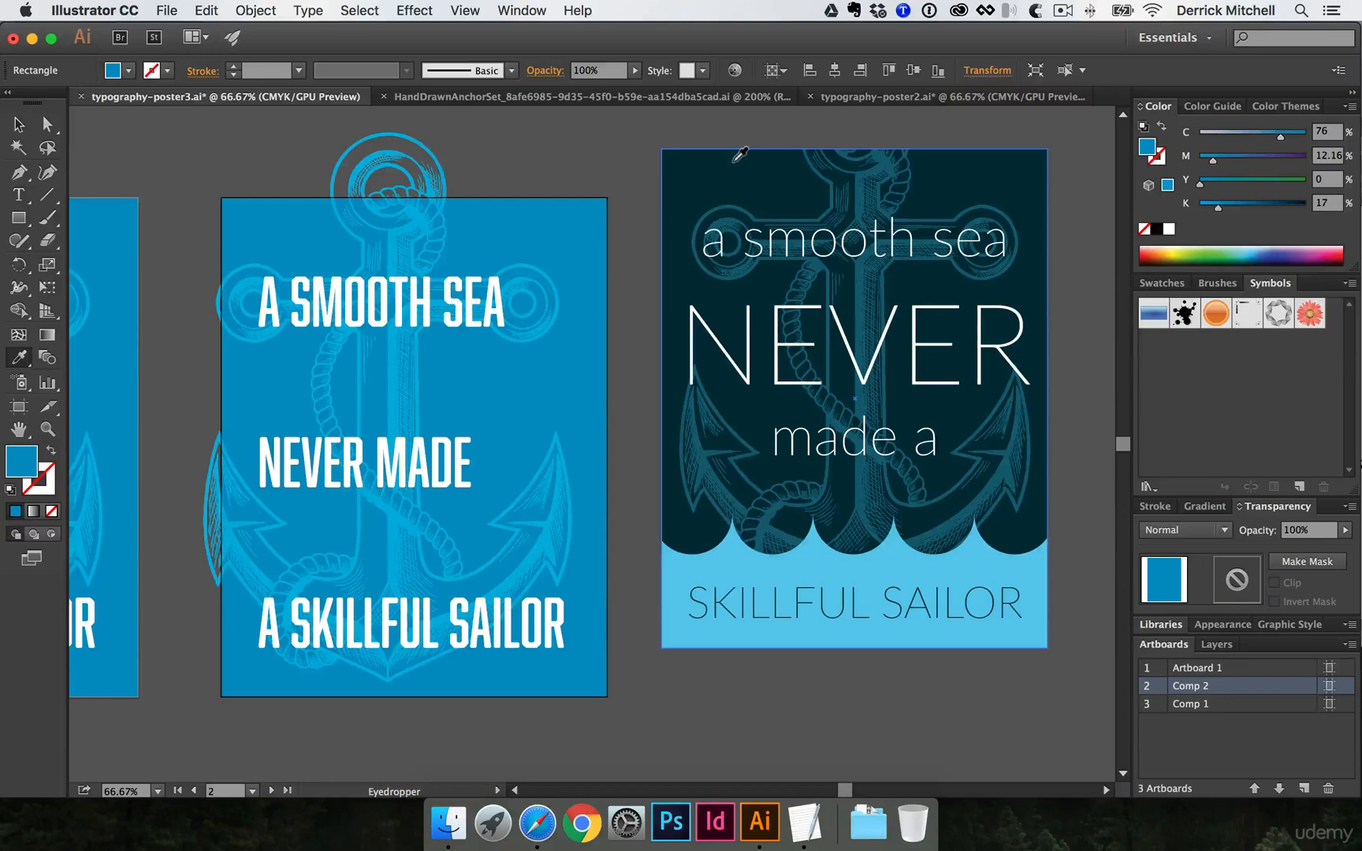
{"action": "left_click", "coordinate": [735, 160]}
{"action": "key", "text": "v"}
{"action": "left_click", "coordinate": [617, 198]}
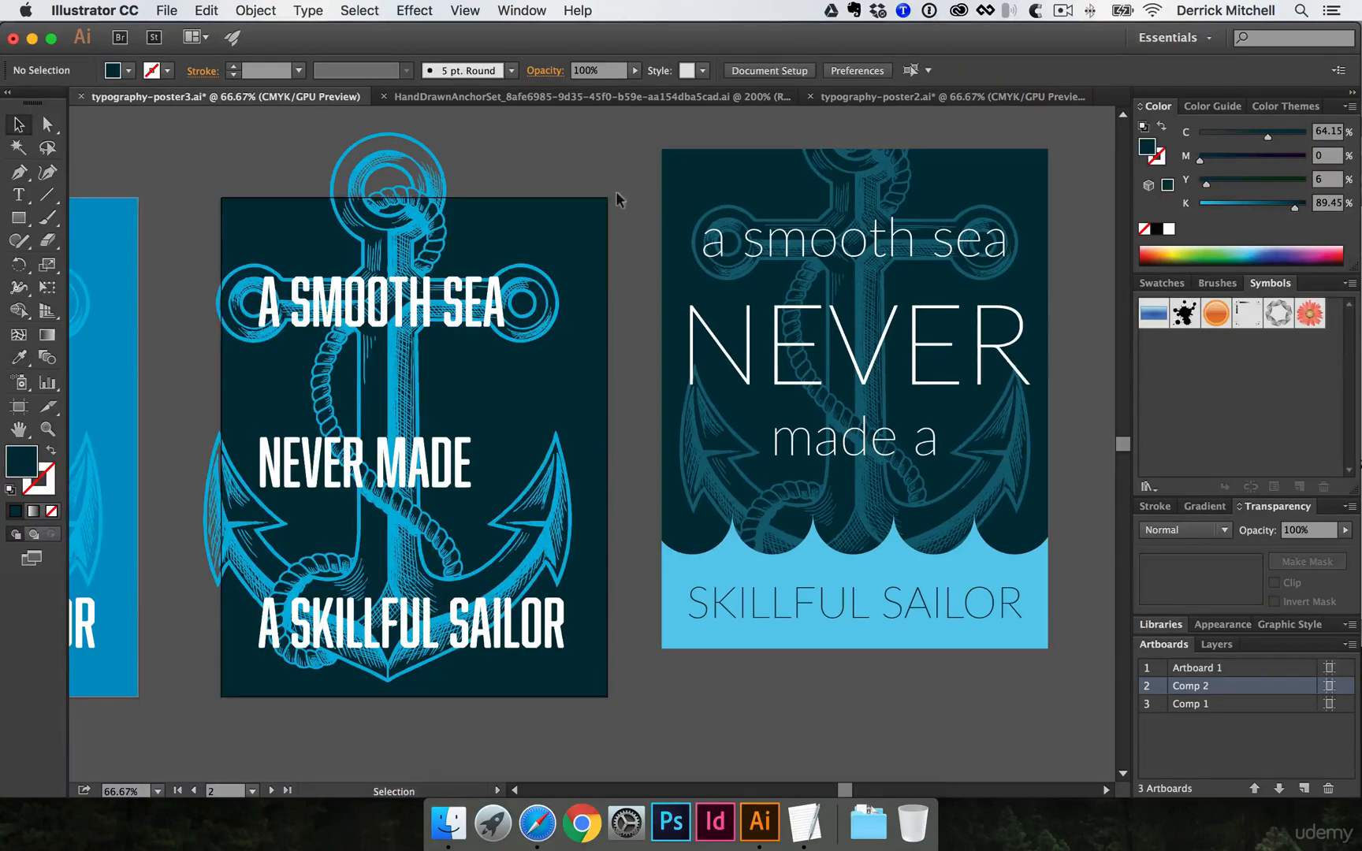
Recolour Comp 2's anchor with the light blue sampled from the reference poster's anchor and deselect it
{"action": "left_click", "coordinate": [402, 231]}
{"action": "key", "text": "i"}
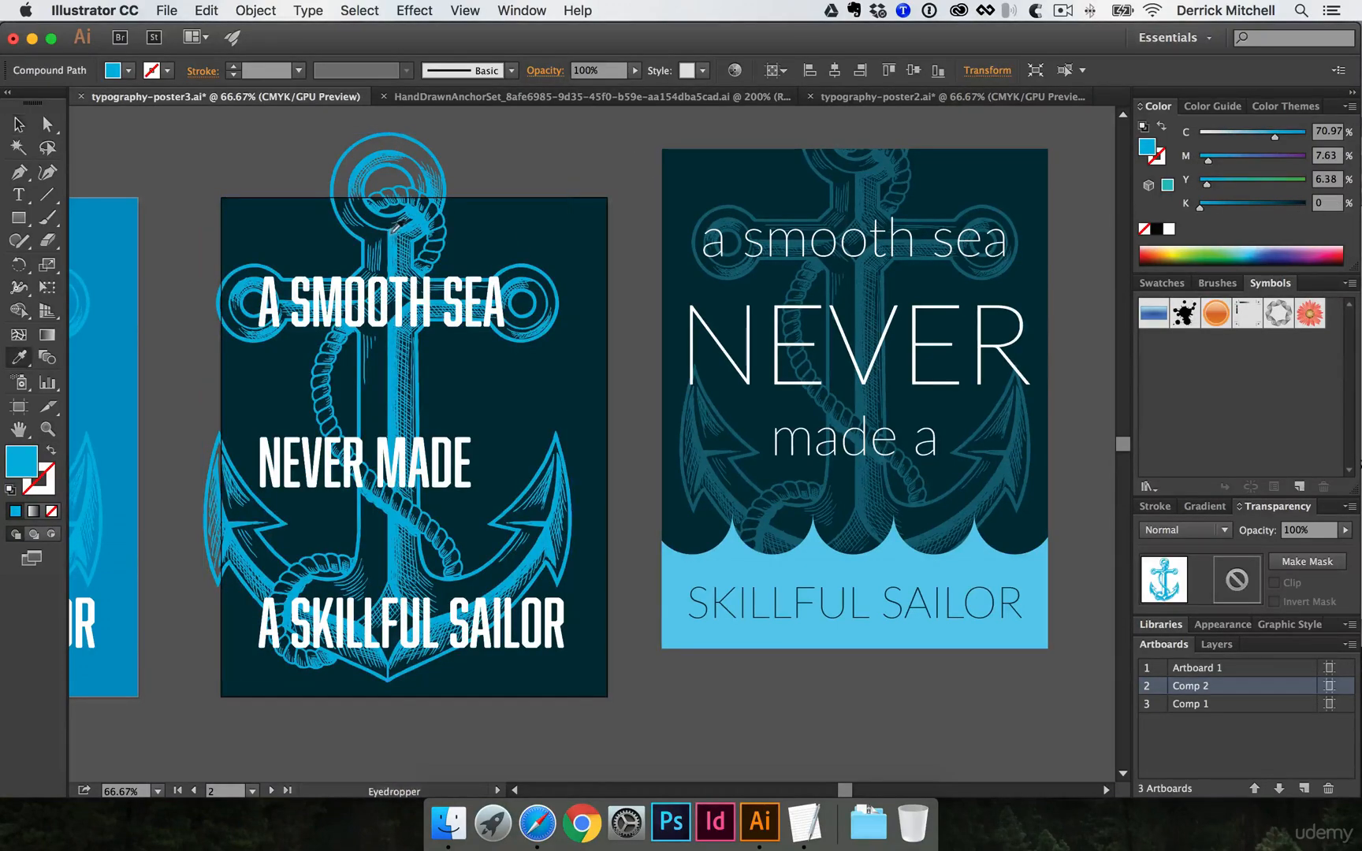
{"action": "left_click", "coordinate": [861, 177]}
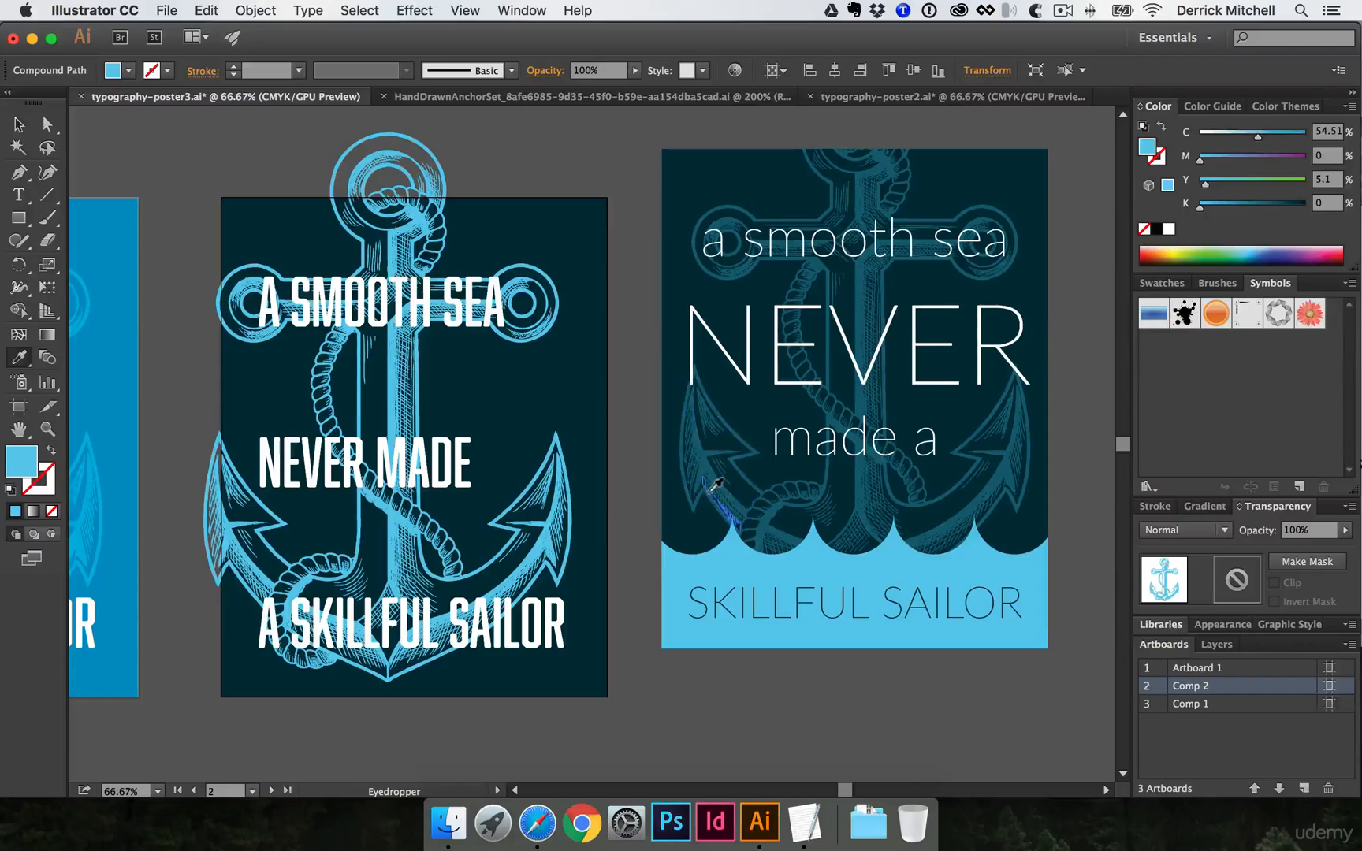
{"action": "key", "text": "v"}
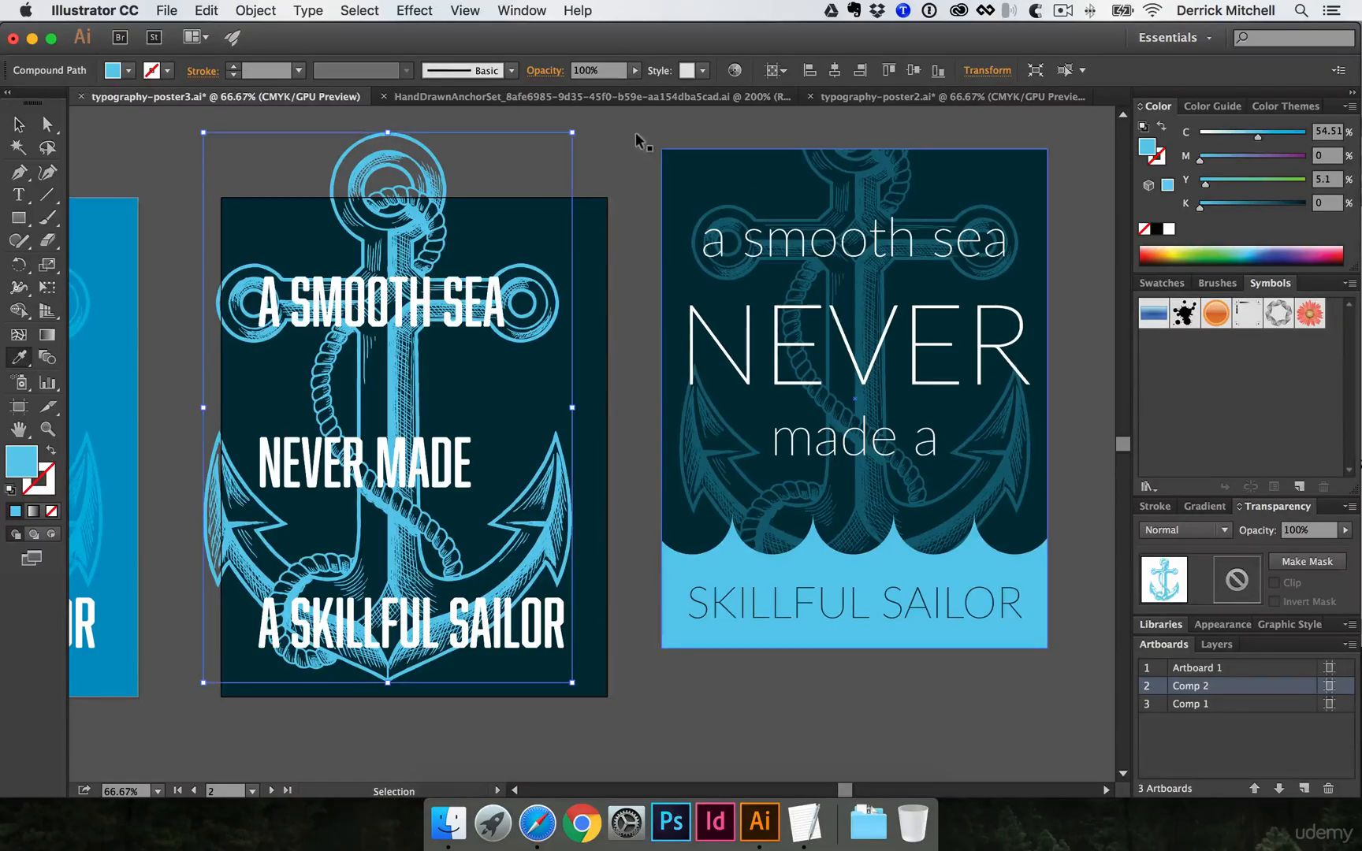
{"action": "left_click", "coordinate": [638, 139]}
Isolate the anchor inside the reference poster's nested groups to check its opacity, then exit isolation
{"action": "left_click", "coordinate": [845, 168]}
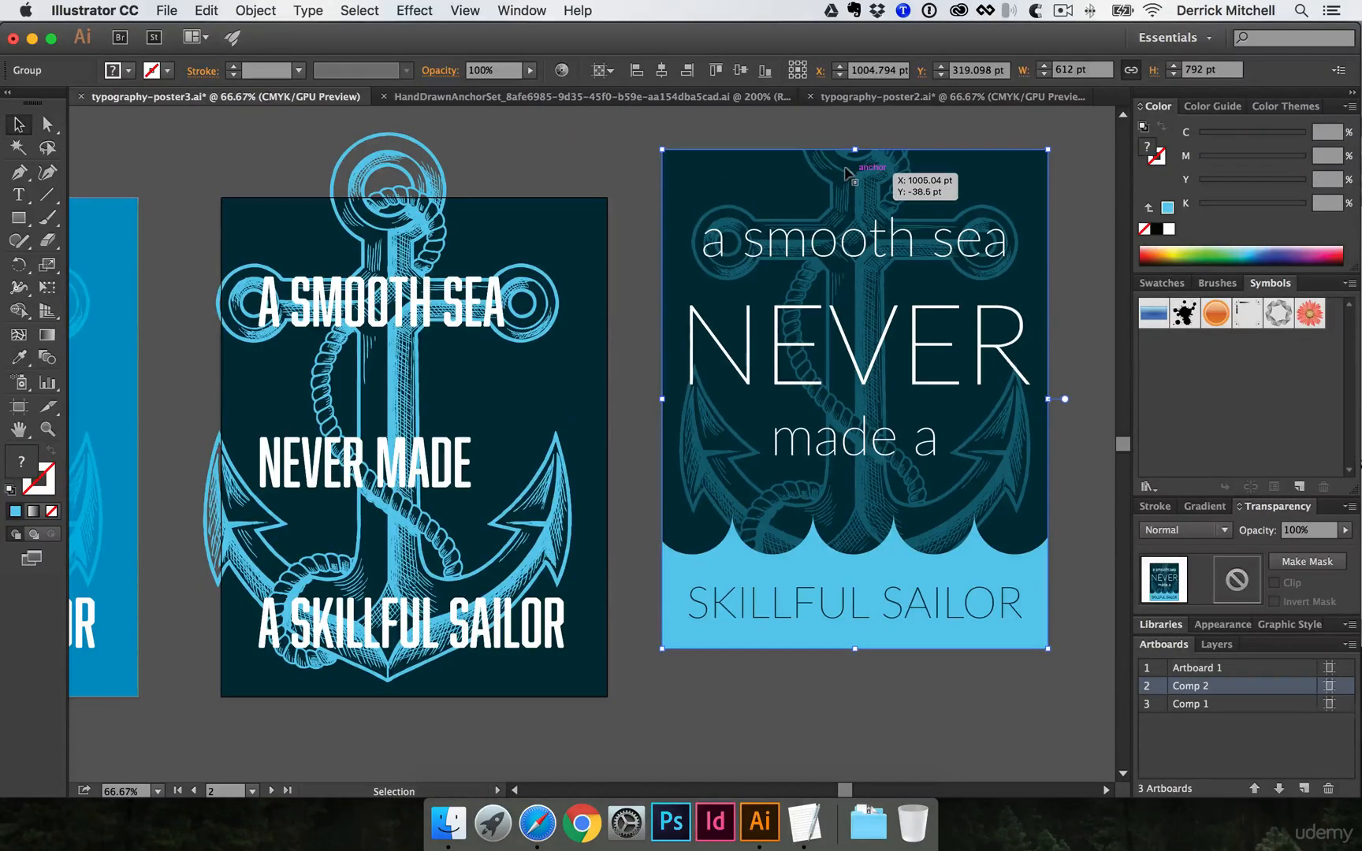
{"action": "double_click", "coordinate": [863, 279]}
{"action": "left_click", "coordinate": [857, 277]}
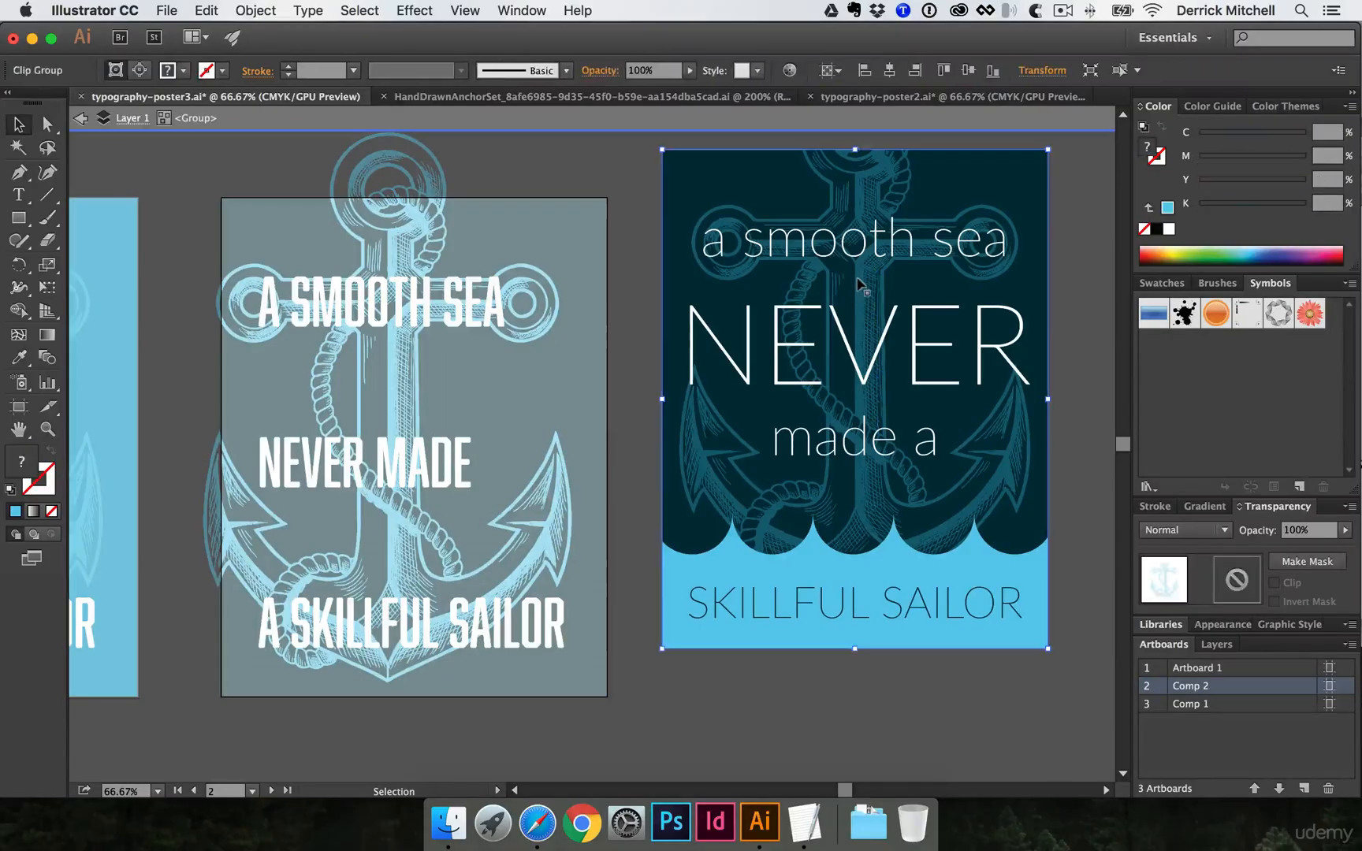
{"action": "double_click", "coordinate": [858, 281]}
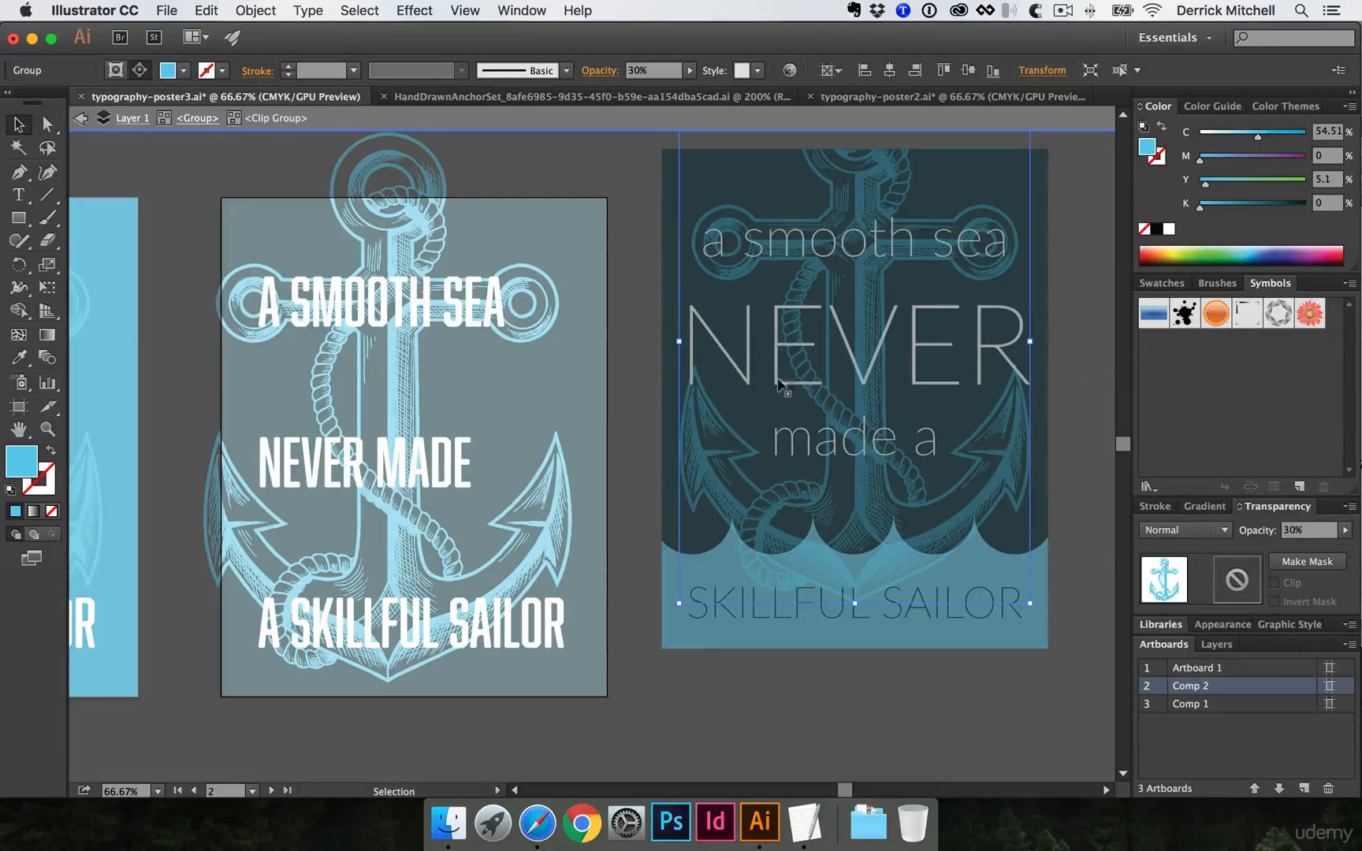
{"action": "double_click", "coordinate": [618, 168]}
Set the opacity of Comp 2's anchor to 30% and deselect it
{"action": "left_click", "coordinate": [392, 227]}
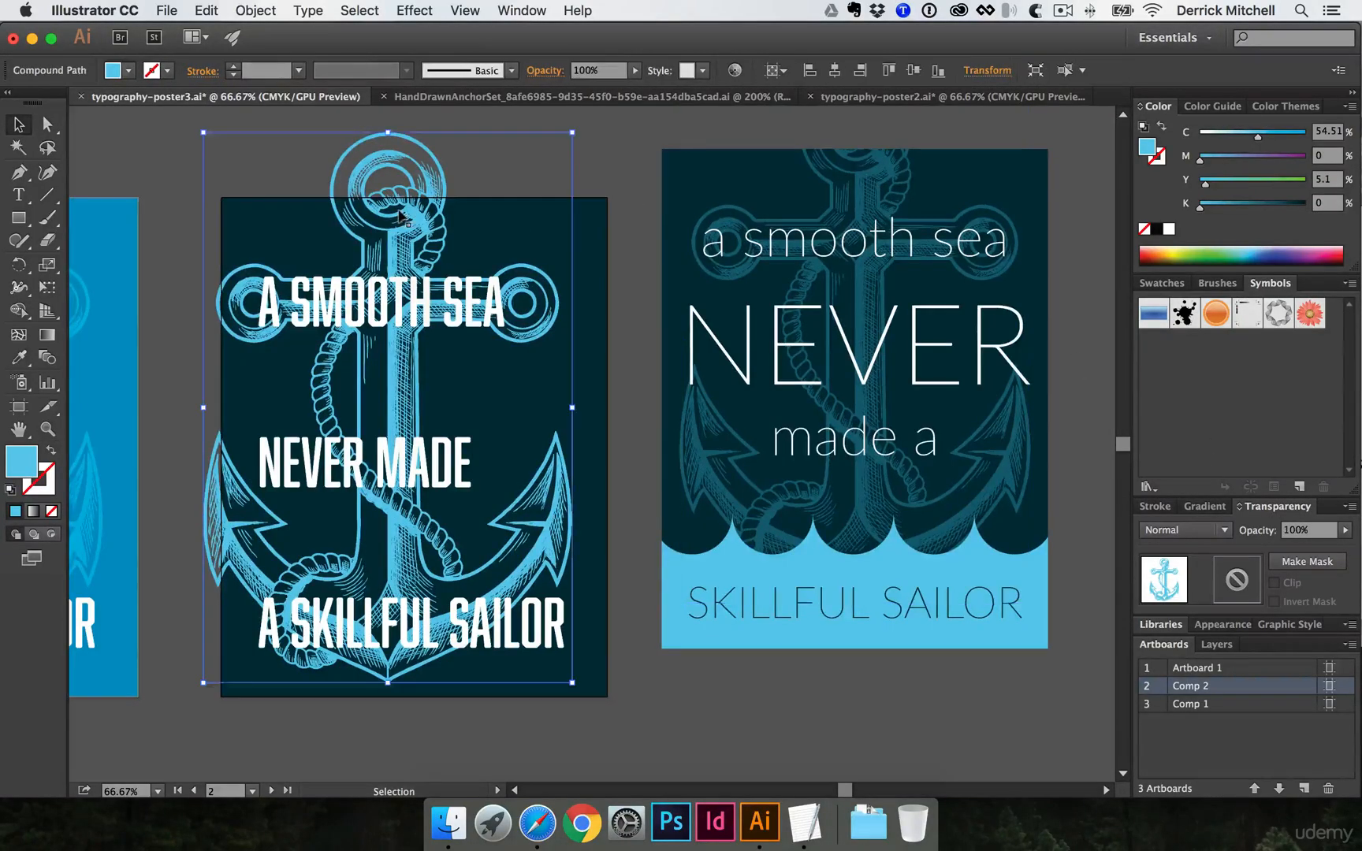
{"action": "double_click", "coordinate": [1298, 529]}
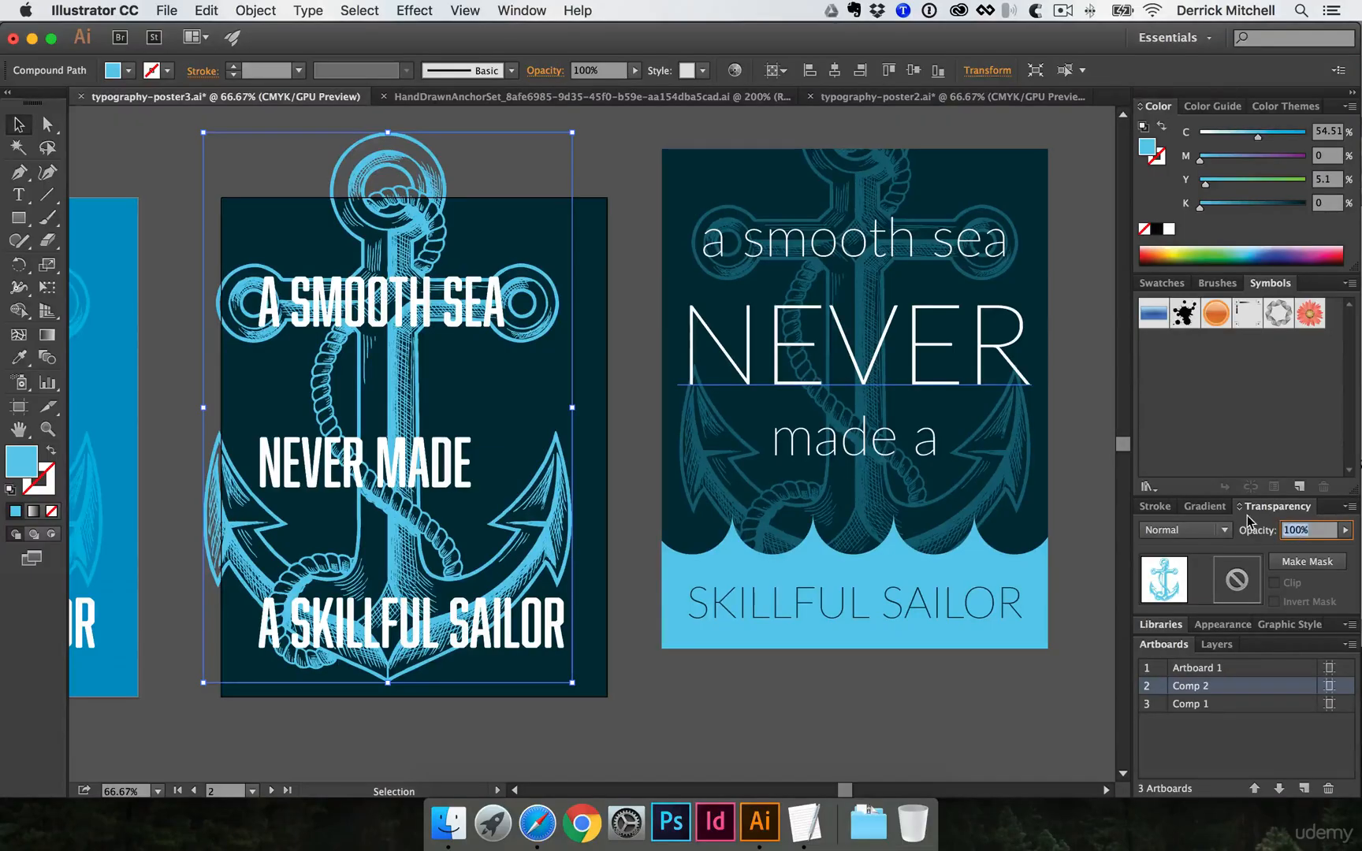
{"action": "type", "text": "30"}
{"action": "key", "text": "Return"}
{"action": "left_click", "coordinate": [612, 213]}
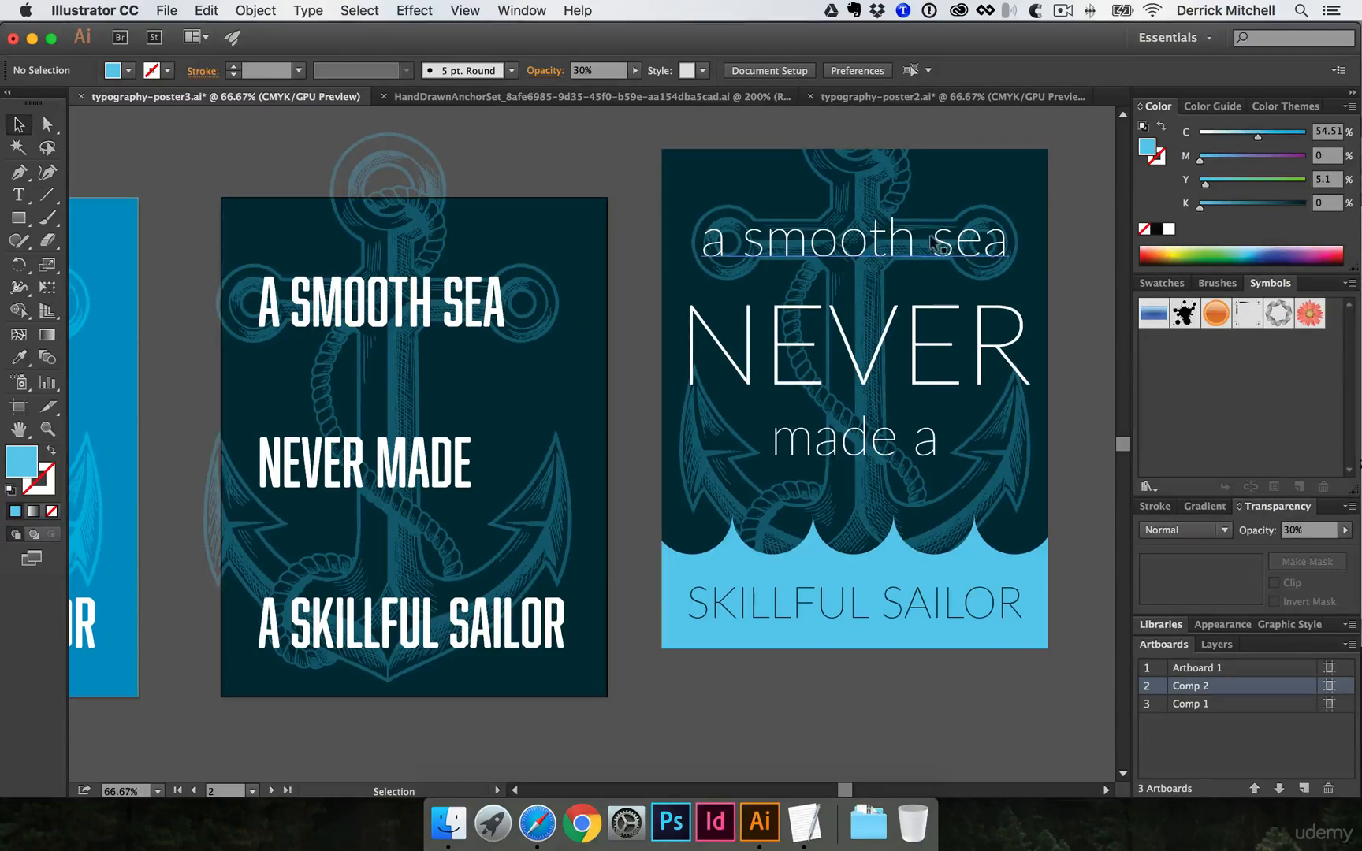
Centre Comp 2's anchor horizontally on the artboard using Align to Artboard
{"action": "left_click", "coordinate": [426, 220]}
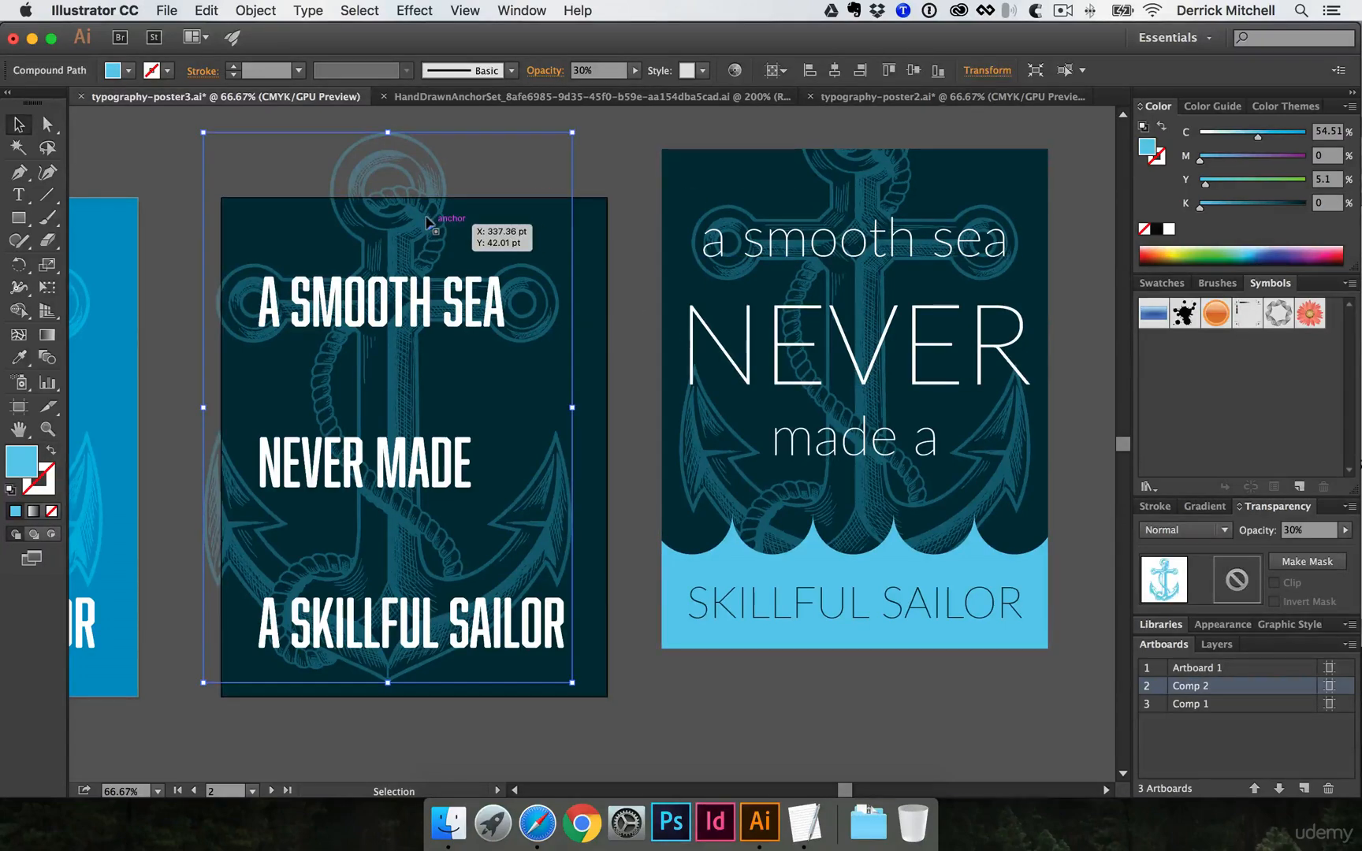
{"action": "left_click", "coordinate": [776, 70]}
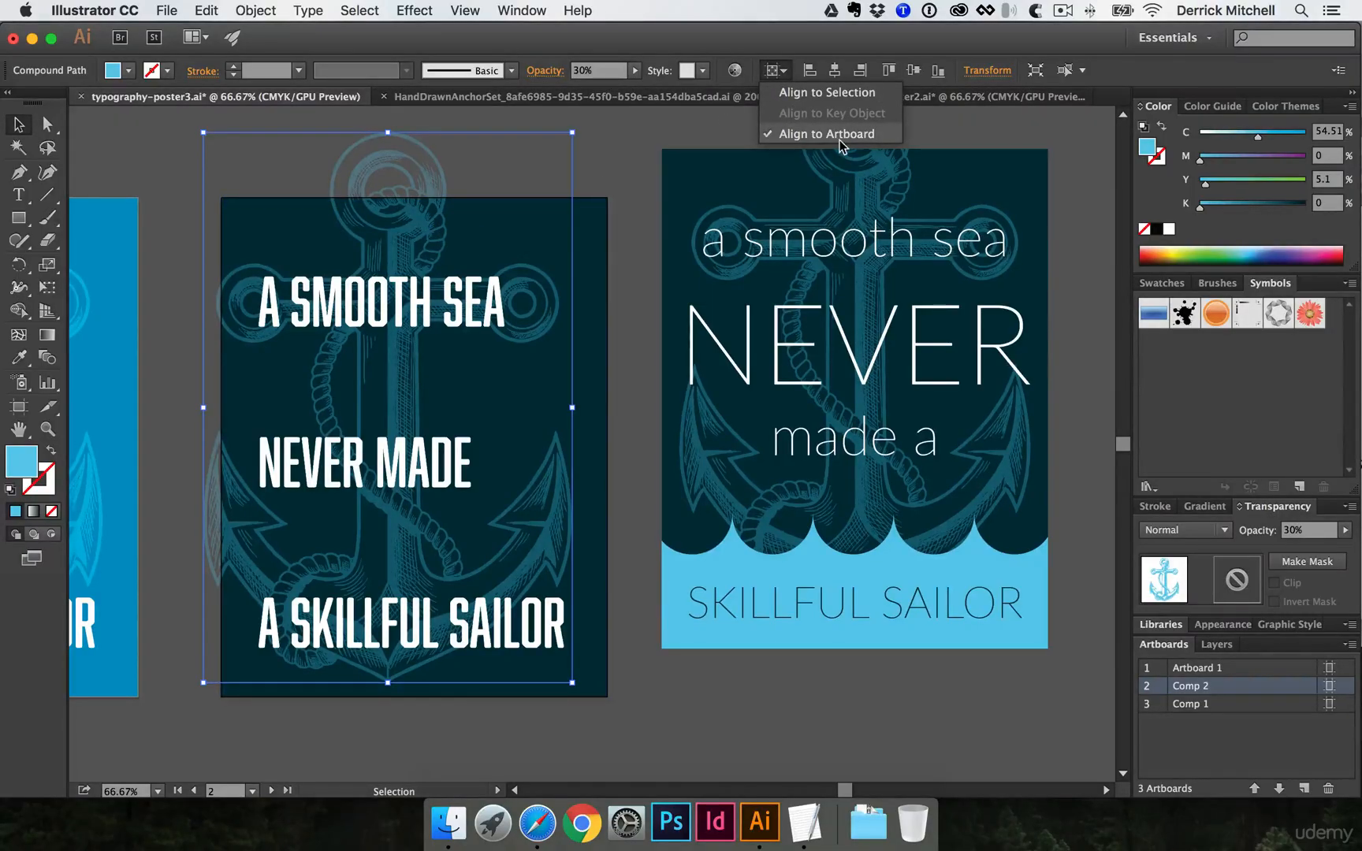
{"action": "left_click", "coordinate": [834, 72]}
{"action": "left_click", "coordinate": [835, 71]}
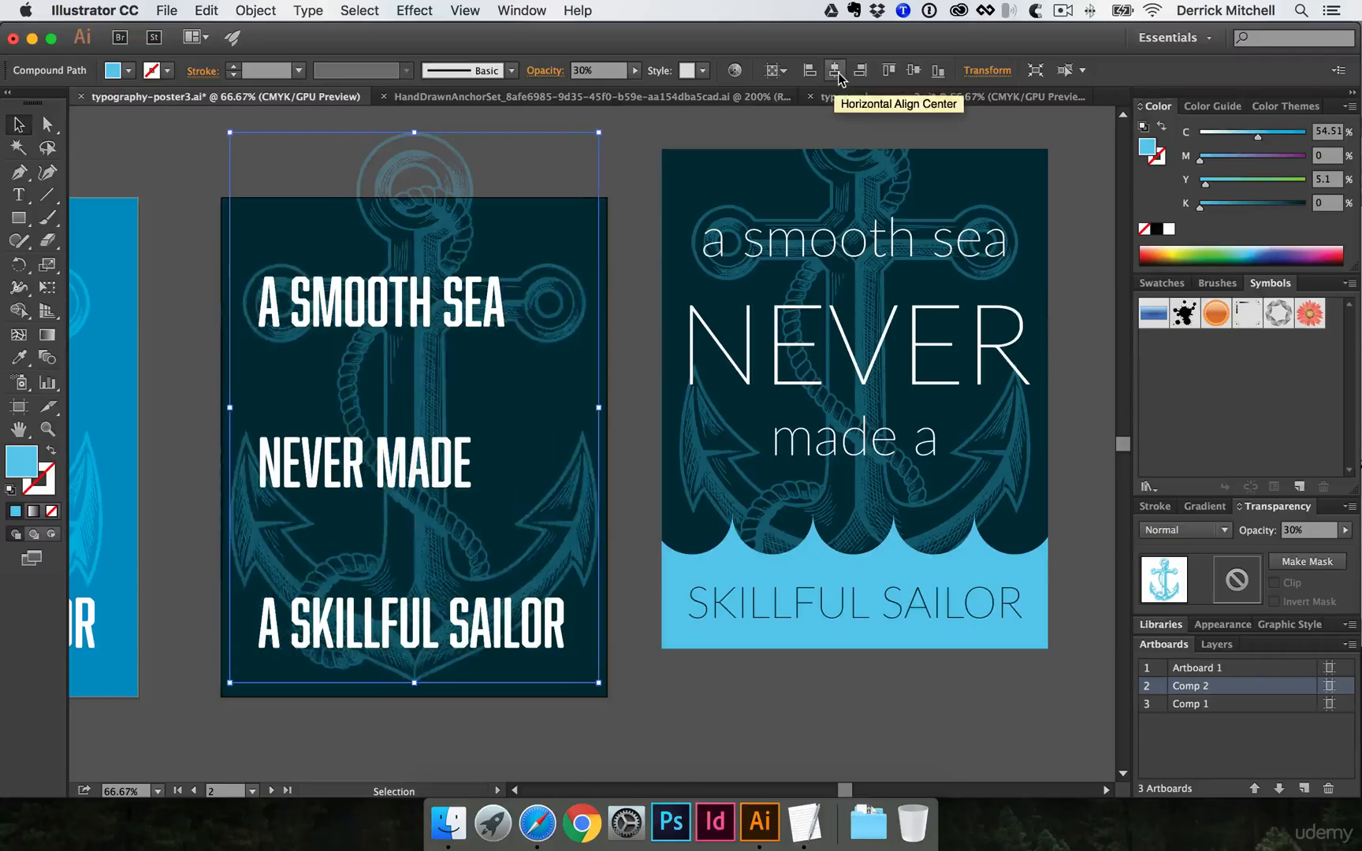
Draw a light blue rectangle, wider than the poster, in the empty area below the reference poster
{"action": "left_click", "coordinate": [635, 177]}
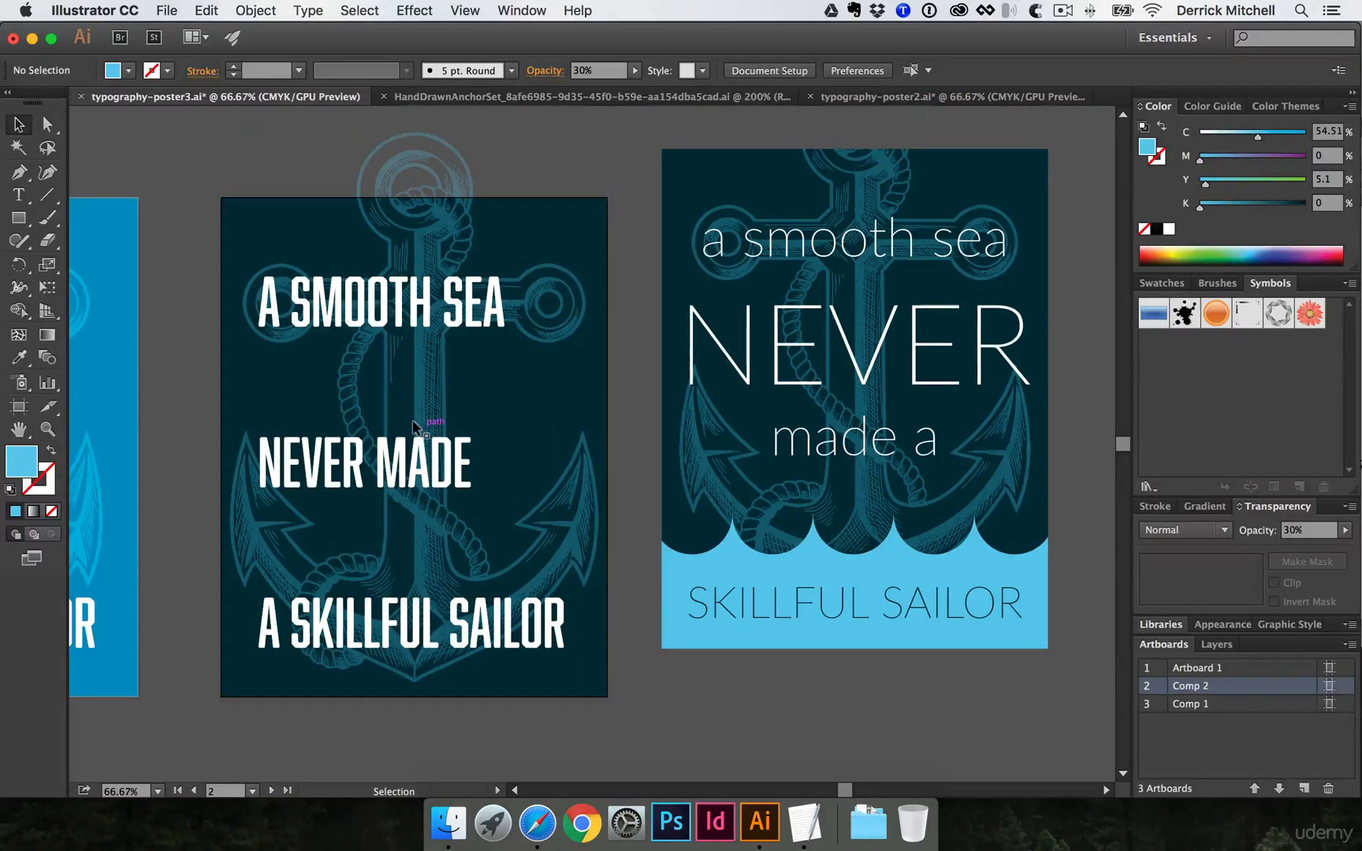
{"action": "scroll", "coordinate": [425, 410], "scroll_direction": "down", "scroll_amount": 3}
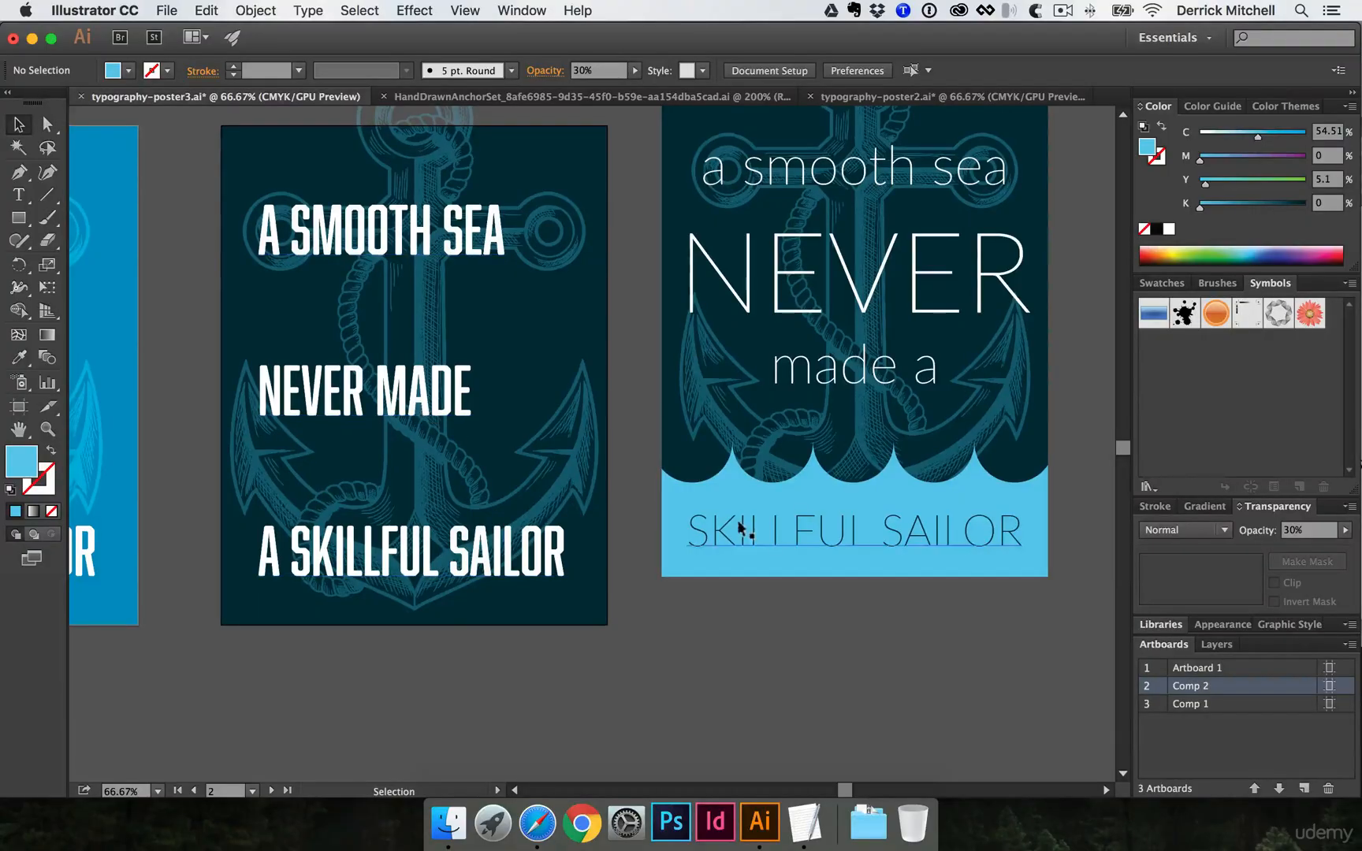
{"action": "scroll", "coordinate": [720, 602], "scroll_direction": "down", "scroll_amount": 3}
{"action": "scroll", "coordinate": [720, 602], "scroll_direction": "right", "scroll_amount": 1}
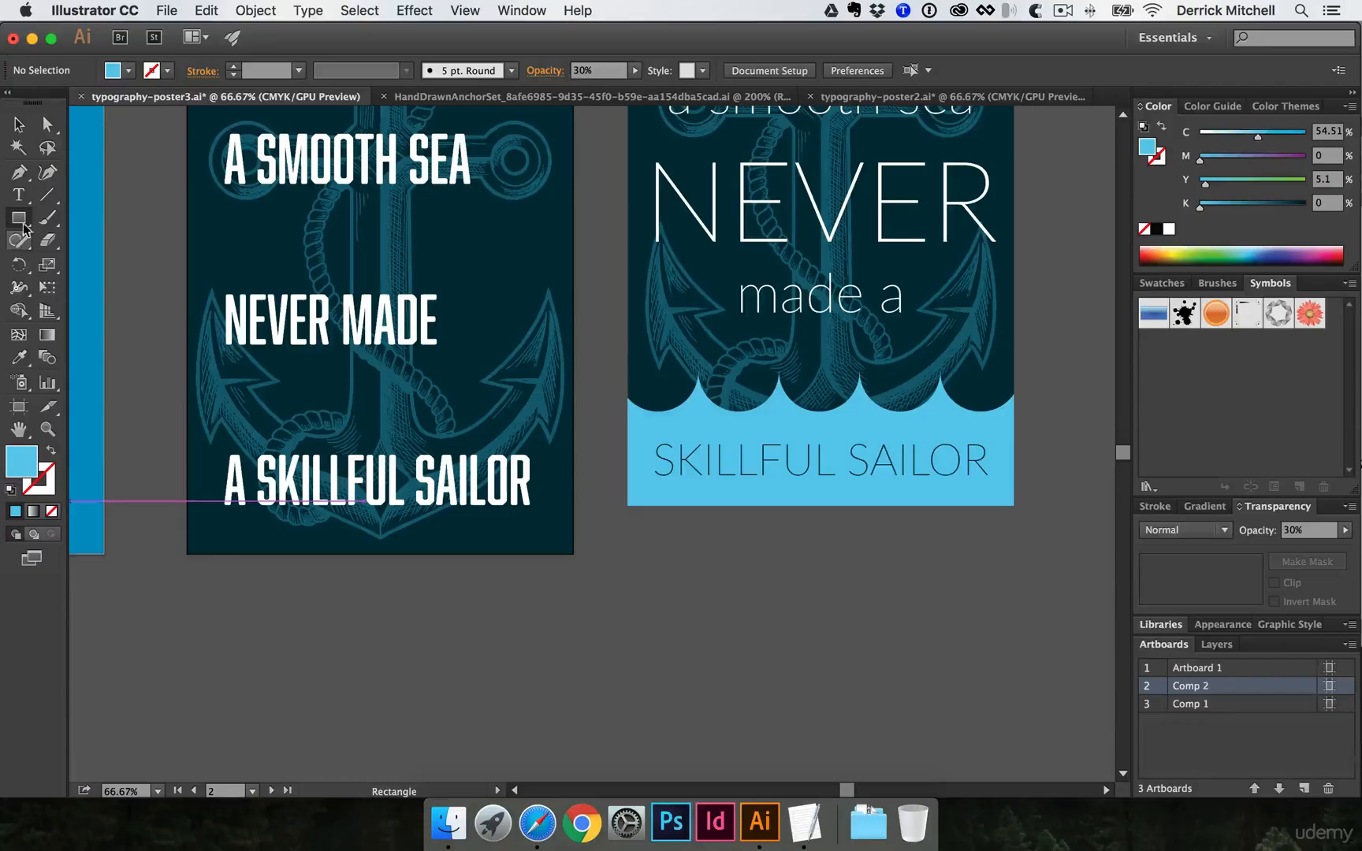
{"action": "mouse_move", "coordinate": [602, 569]}
{"action": "left_mouse_down"}
{"action": "mouse_move", "coordinate": [887, 680]}
{"action": "mouse_move", "coordinate": [1054, 726]}
{"action": "left_mouse_up"}
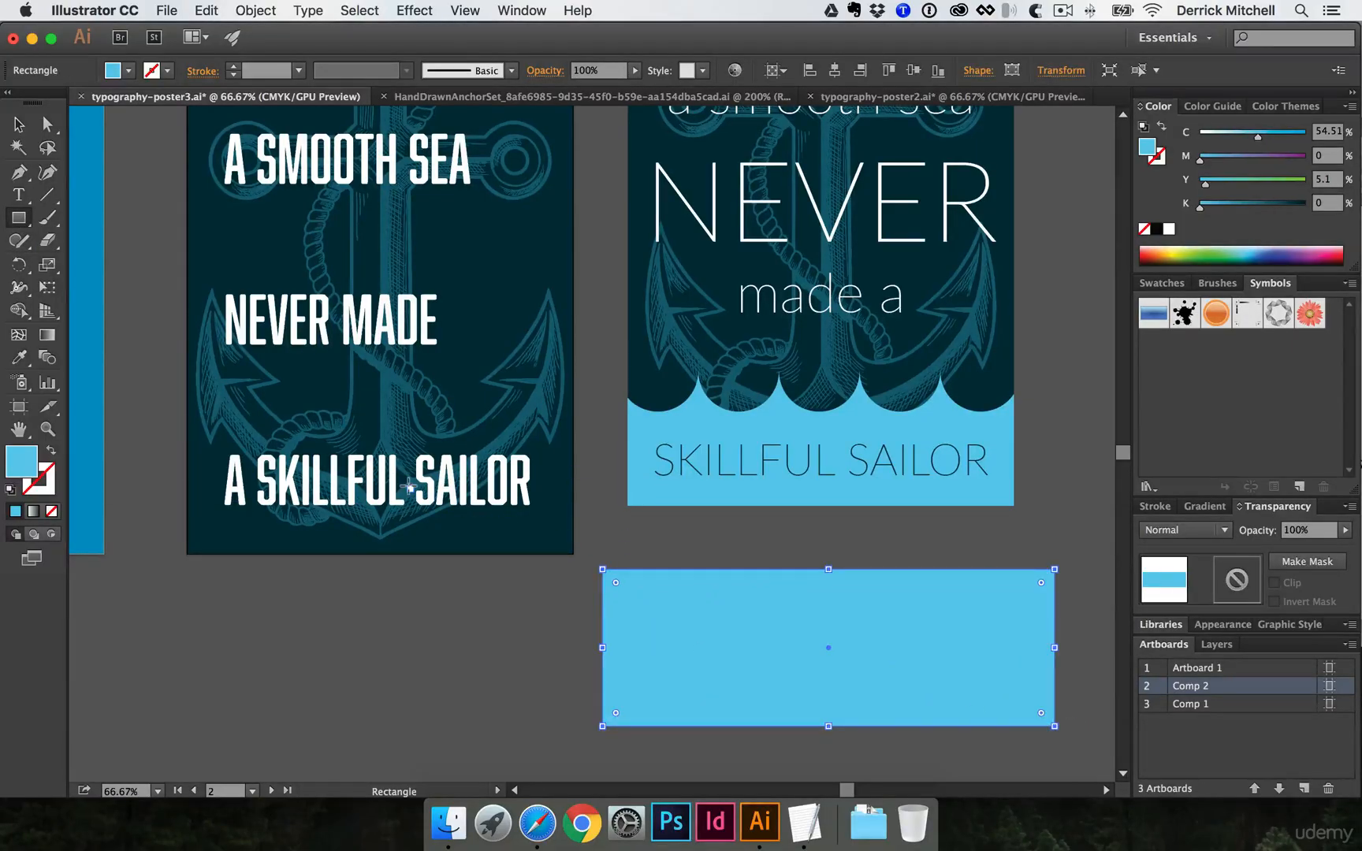
Deselect the rectangle, pick a dark blue fill, and draw a circle centred on the rectangle's top edge near its left end
{"action": "key", "text": "l"}
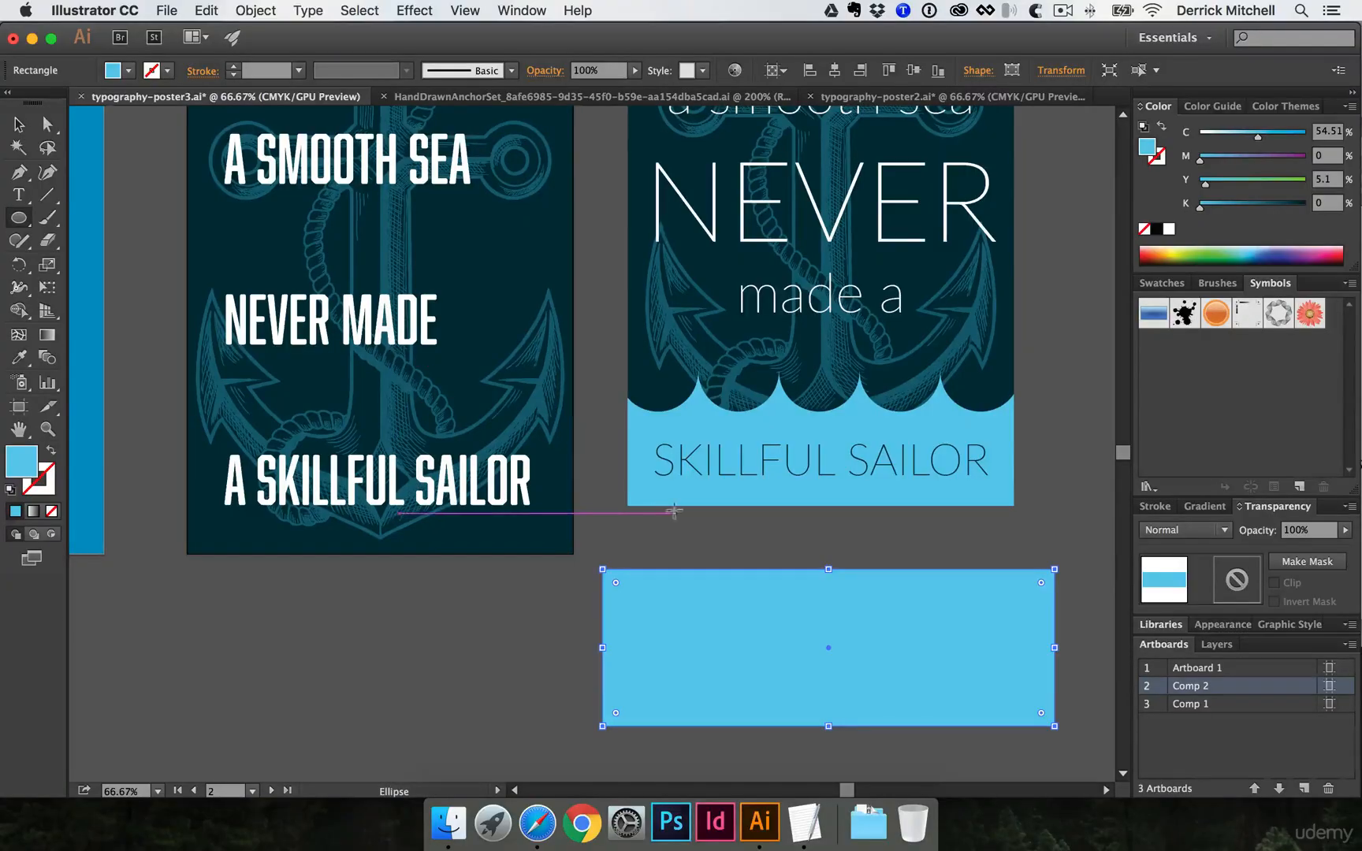
{"action": "left_click_drag", "start_coordinate": [663, 513], "coordinate": [514, 475]}
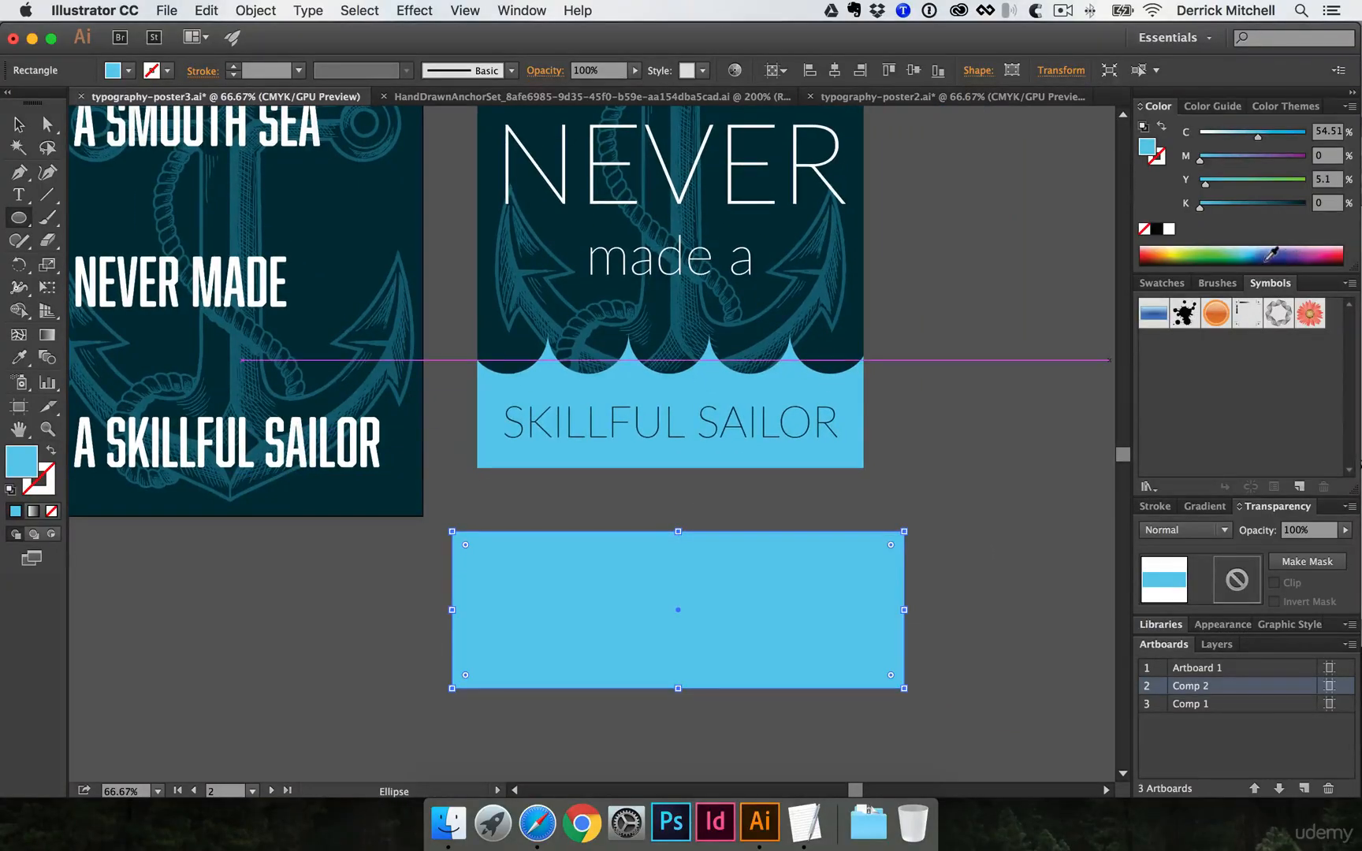
{"action": "left_click", "coordinate": [1264, 251]}
{"action": "key", "text": "super+z"}
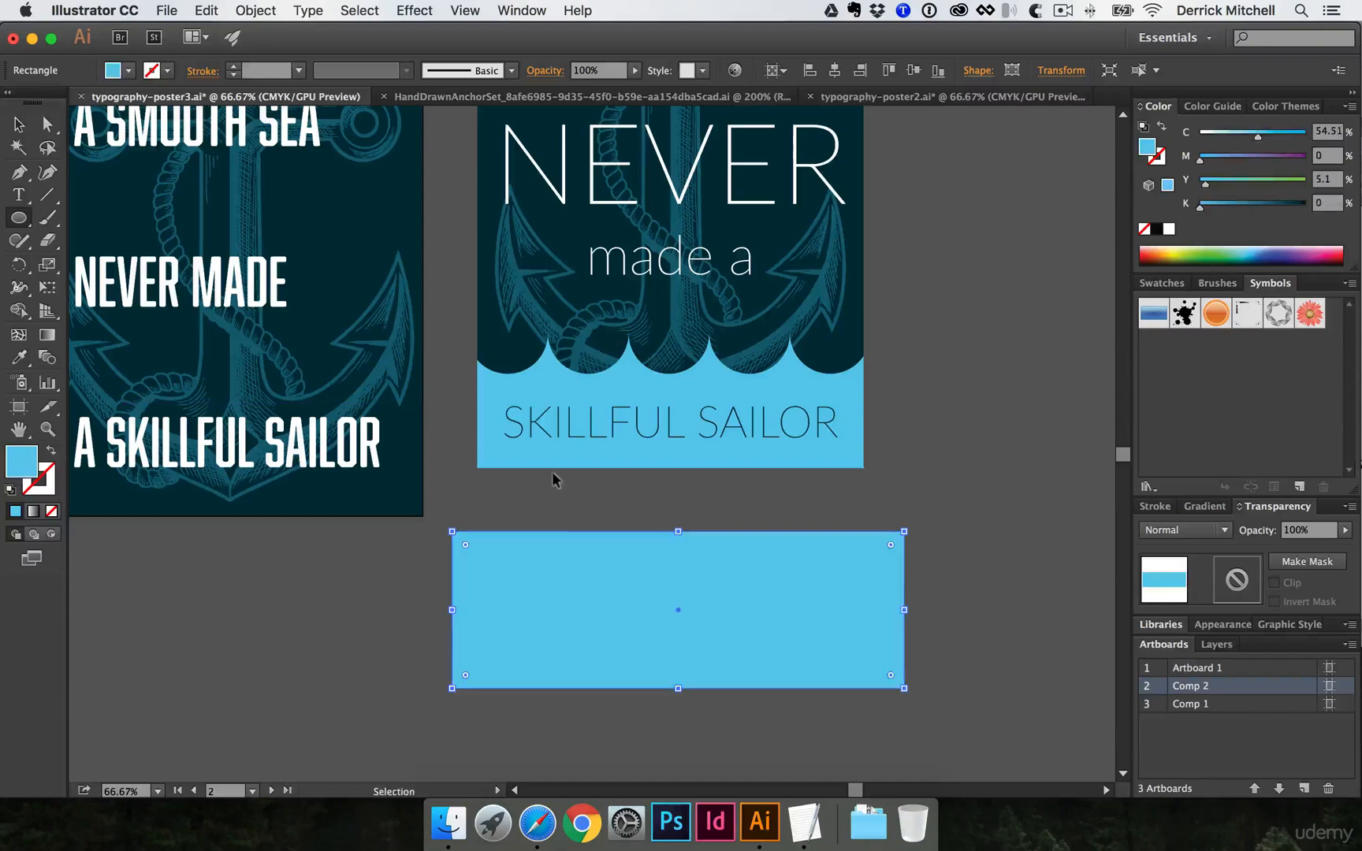
{"action": "key", "text": "super+shift+a"}
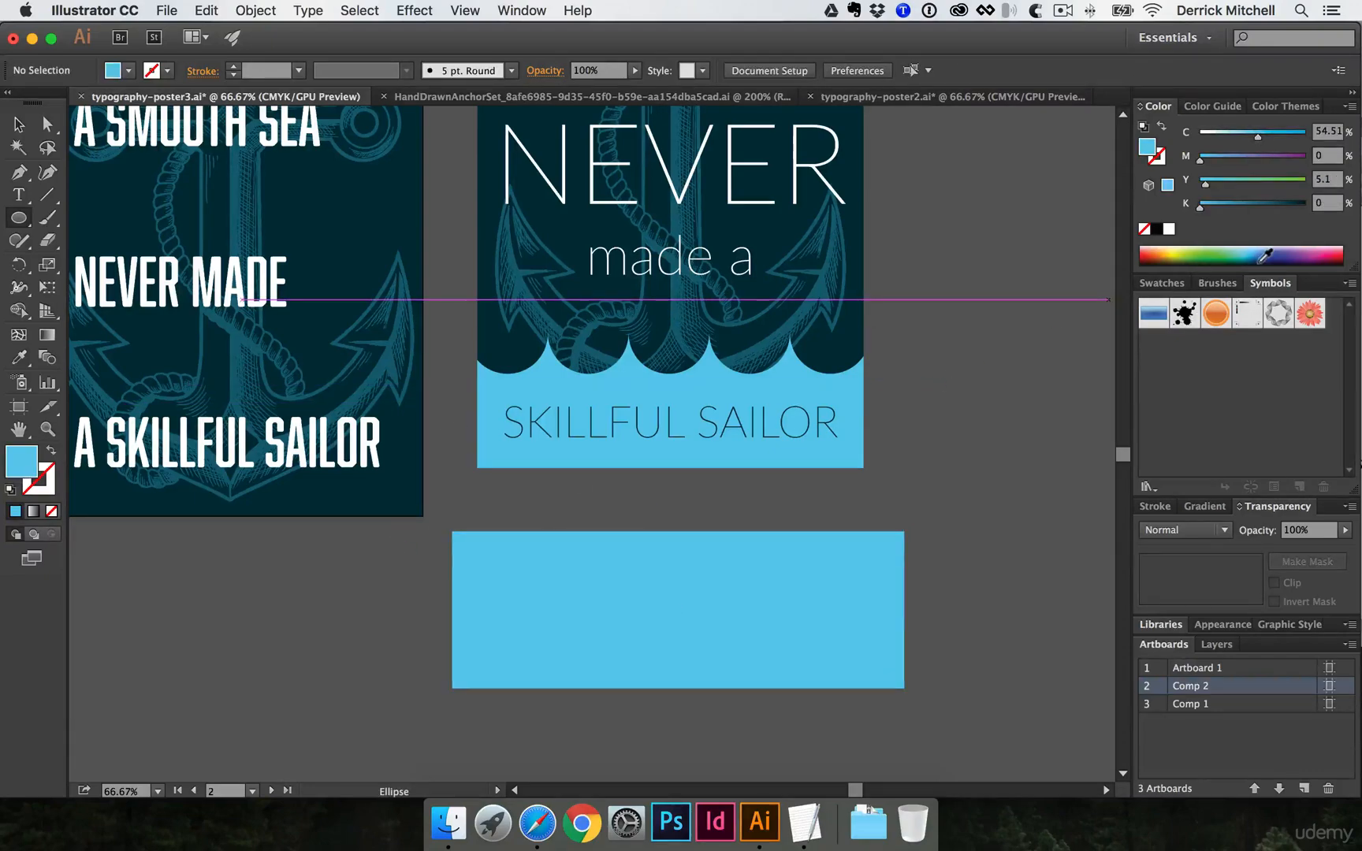
{"action": "left_click", "coordinate": [1263, 252]}
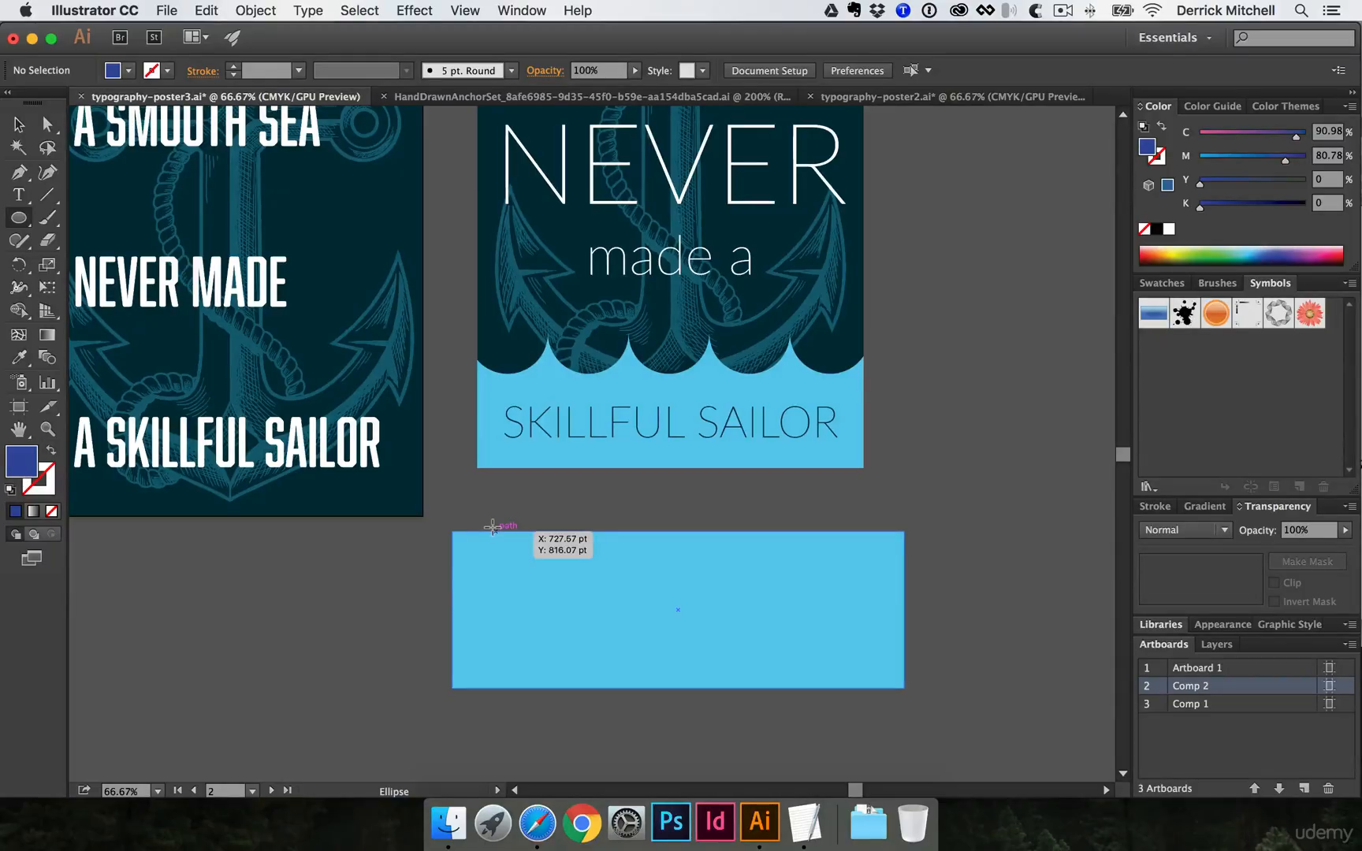
{"action": "left_click_drag", "start_coordinate": [492, 526], "coordinate": [506, 567]}
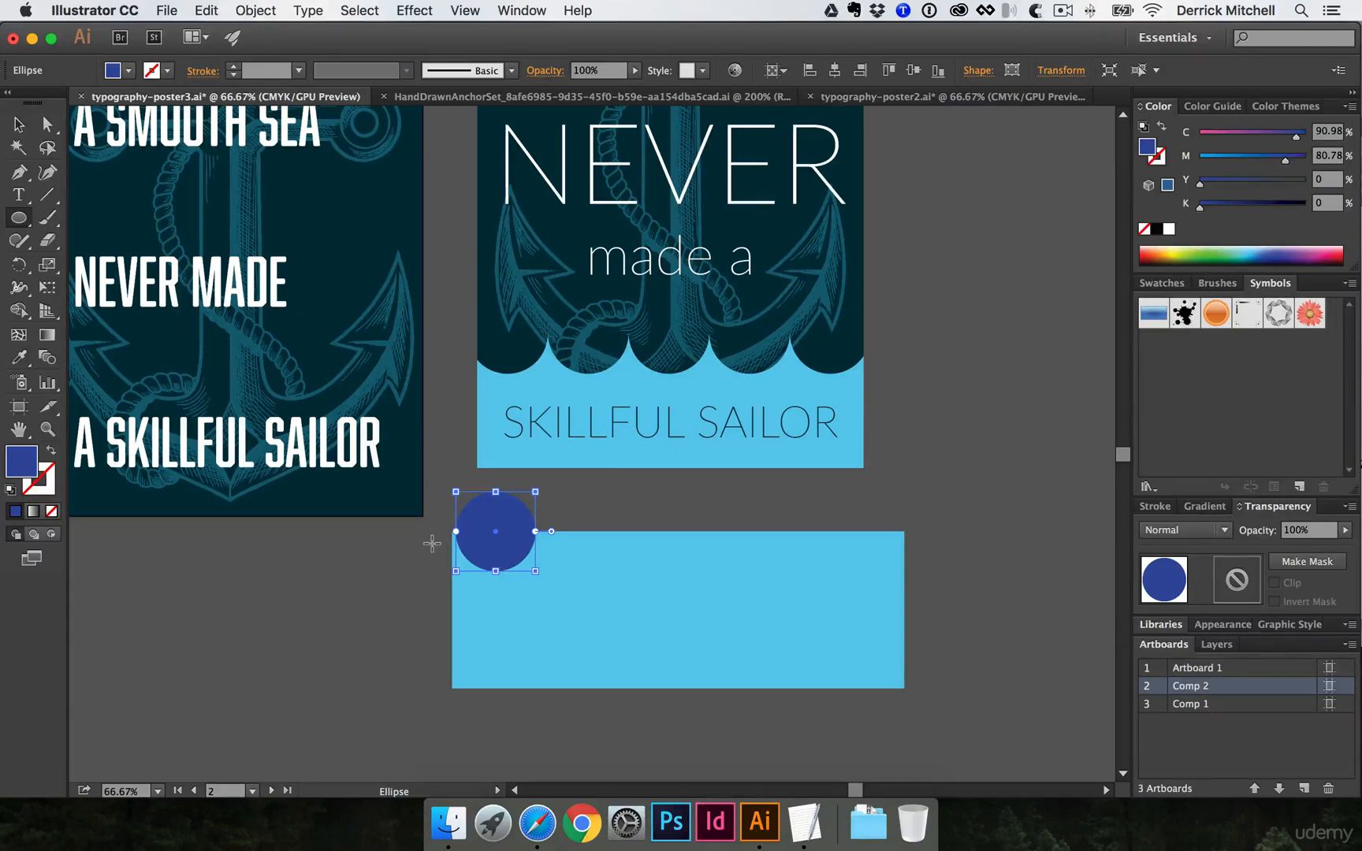
Duplicate the dark blue circle about 127 pt to the right at the same height so the two circles touch
{"action": "key", "text": "super"}
{"action": "left_click_drag", "start_coordinate": [505, 513], "coordinate": [571, 512]}
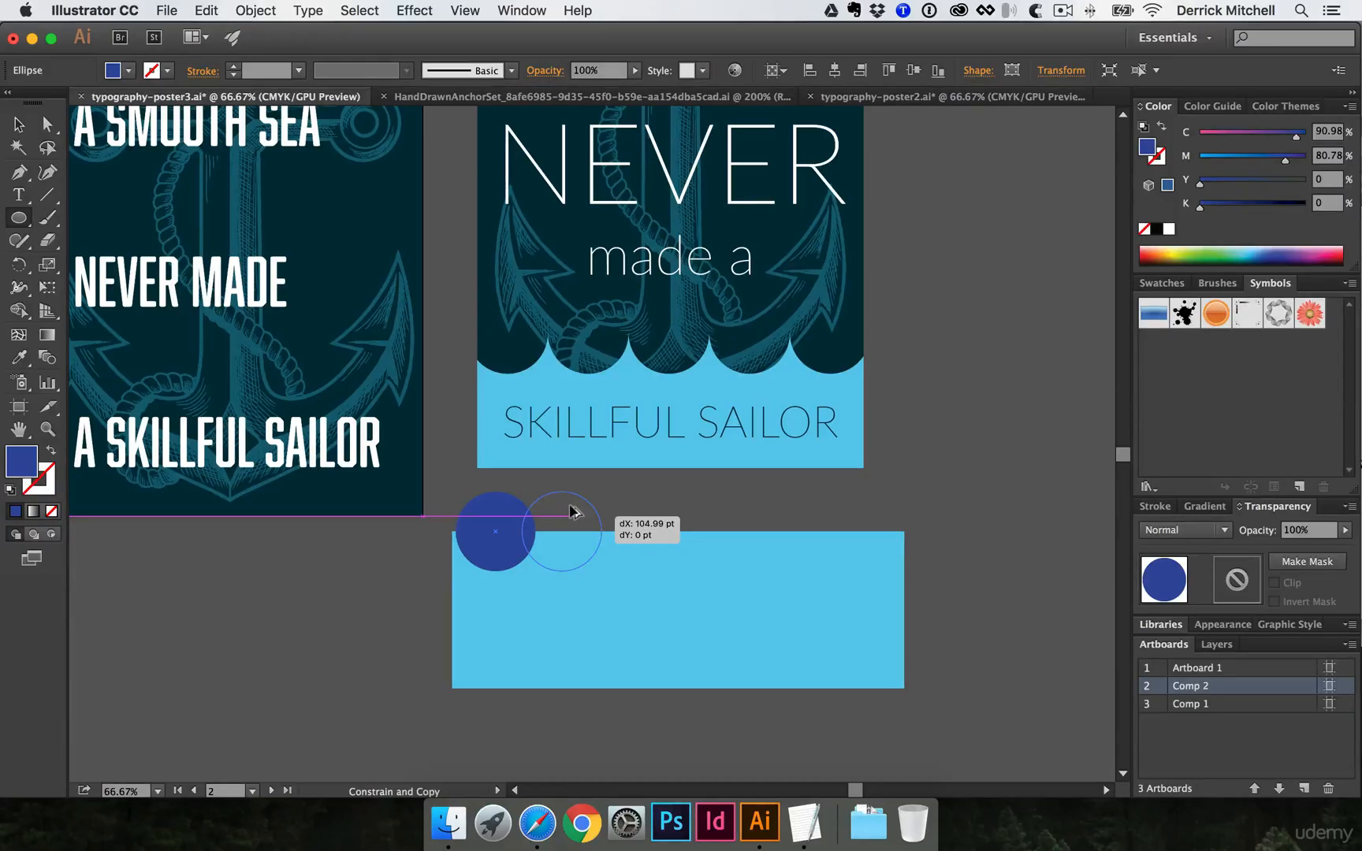
{"action": "left_click_drag", "start_coordinate": [571, 512], "coordinate": [586, 512]}
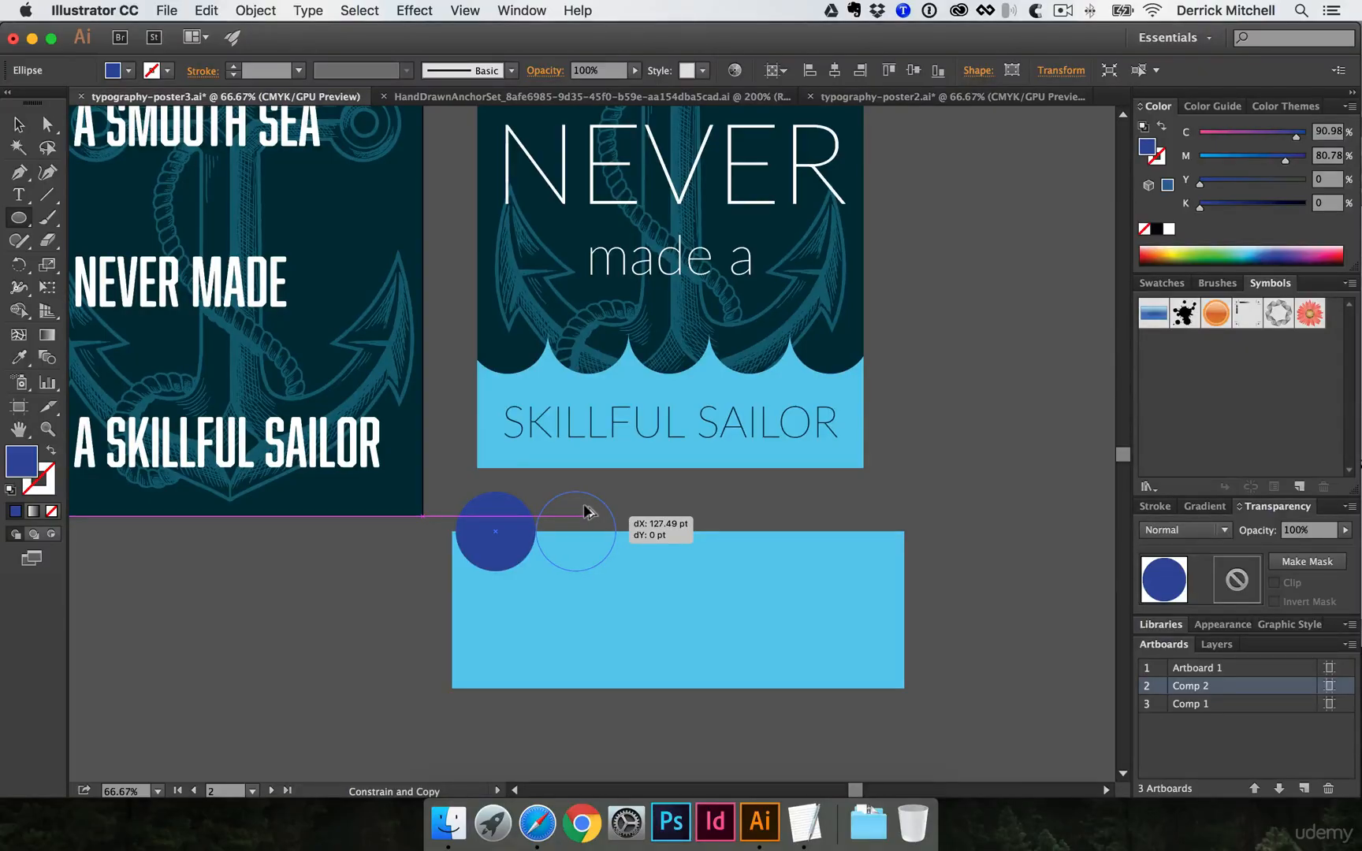
{"action": "left_click_drag", "start_coordinate": [586, 512], "coordinate": [587, 510]}
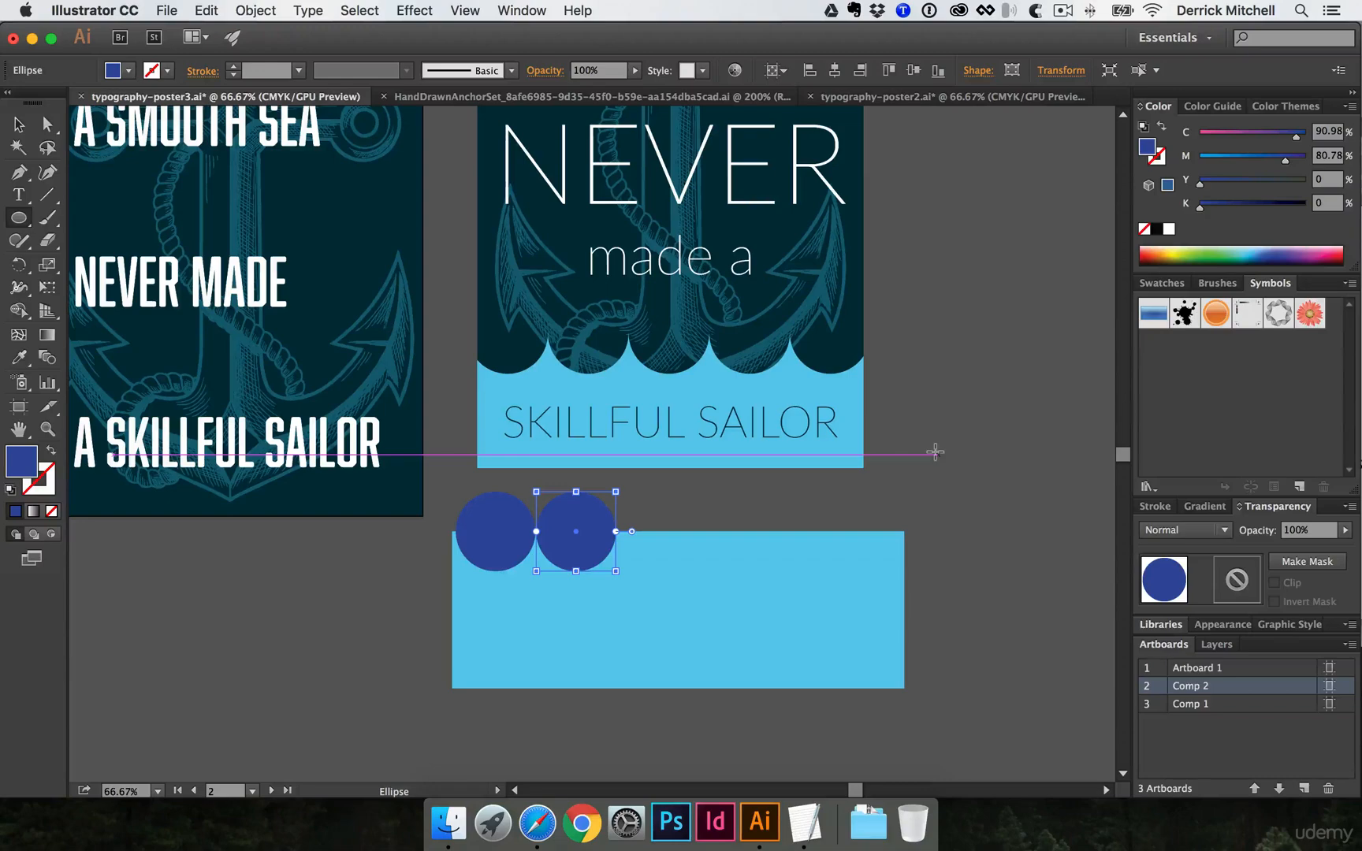
Repeat the circle copy until six touching circles line the rectangle's top edge, and deselect them
{"action": "key", "text": "super+d"}
{"action": "key", "text": "super+d"}
{"action": "key", "text": "super+d"}
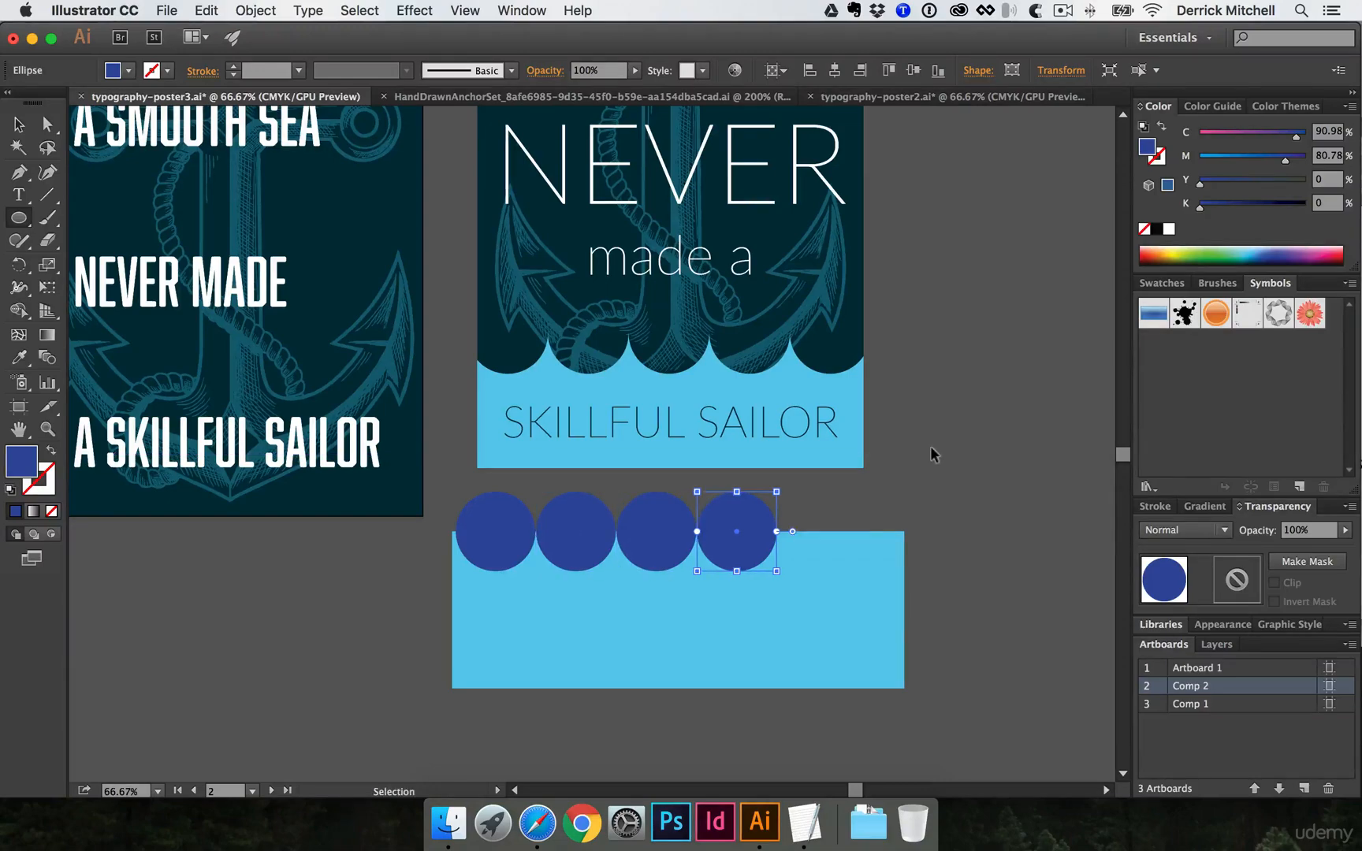
{"action": "key", "text": "super+d"}
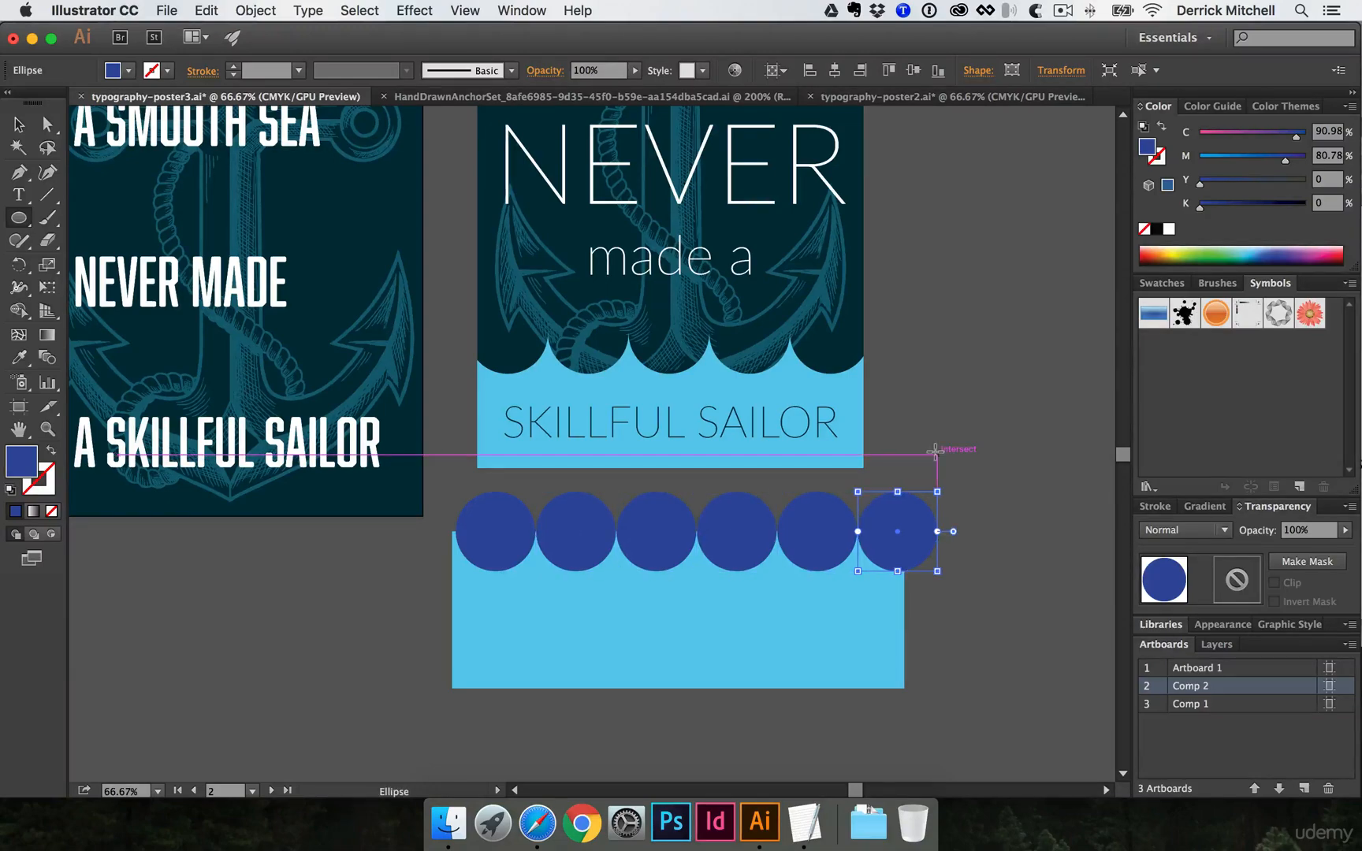
{"action": "key", "text": "v"}
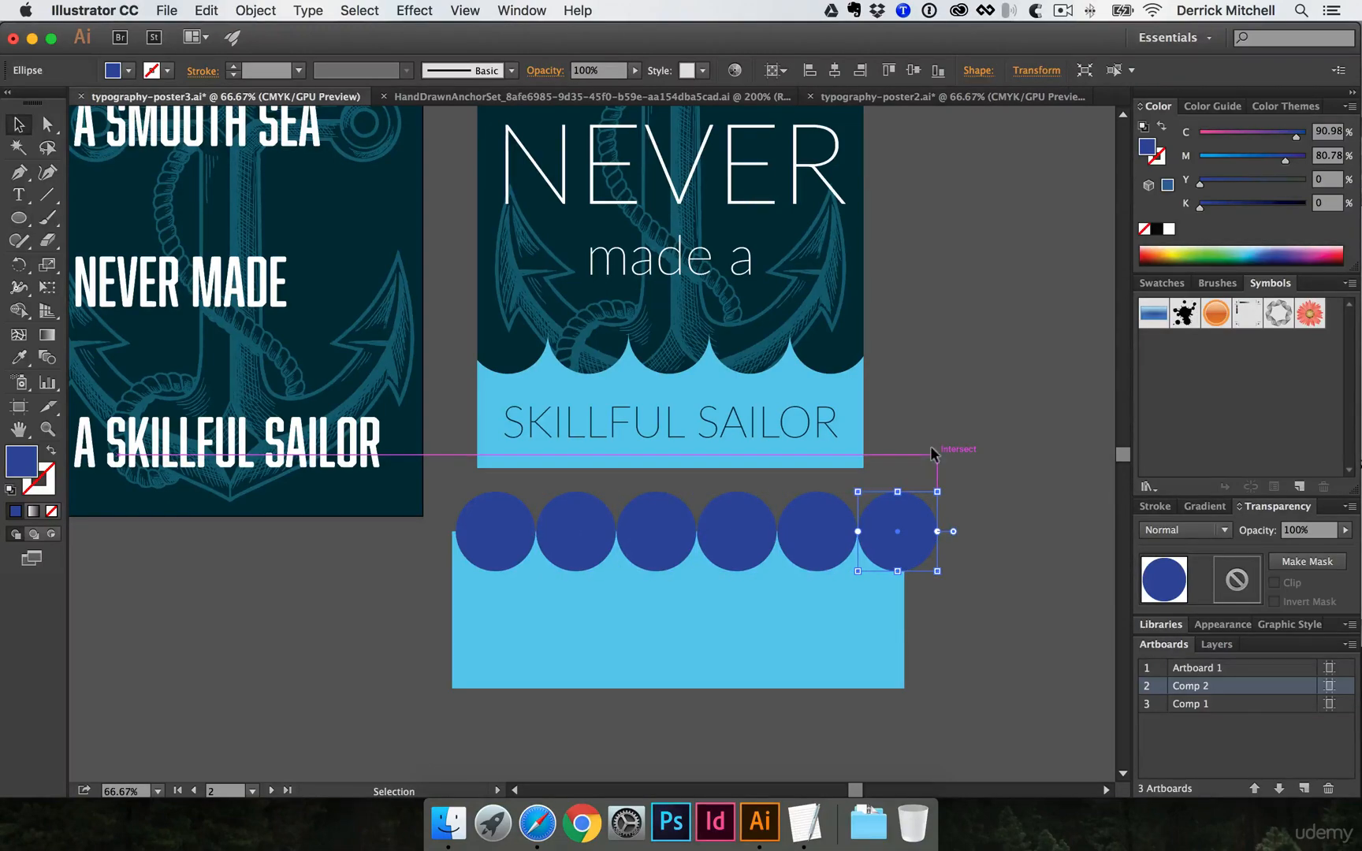
{"action": "left_click", "coordinate": [945, 404]}
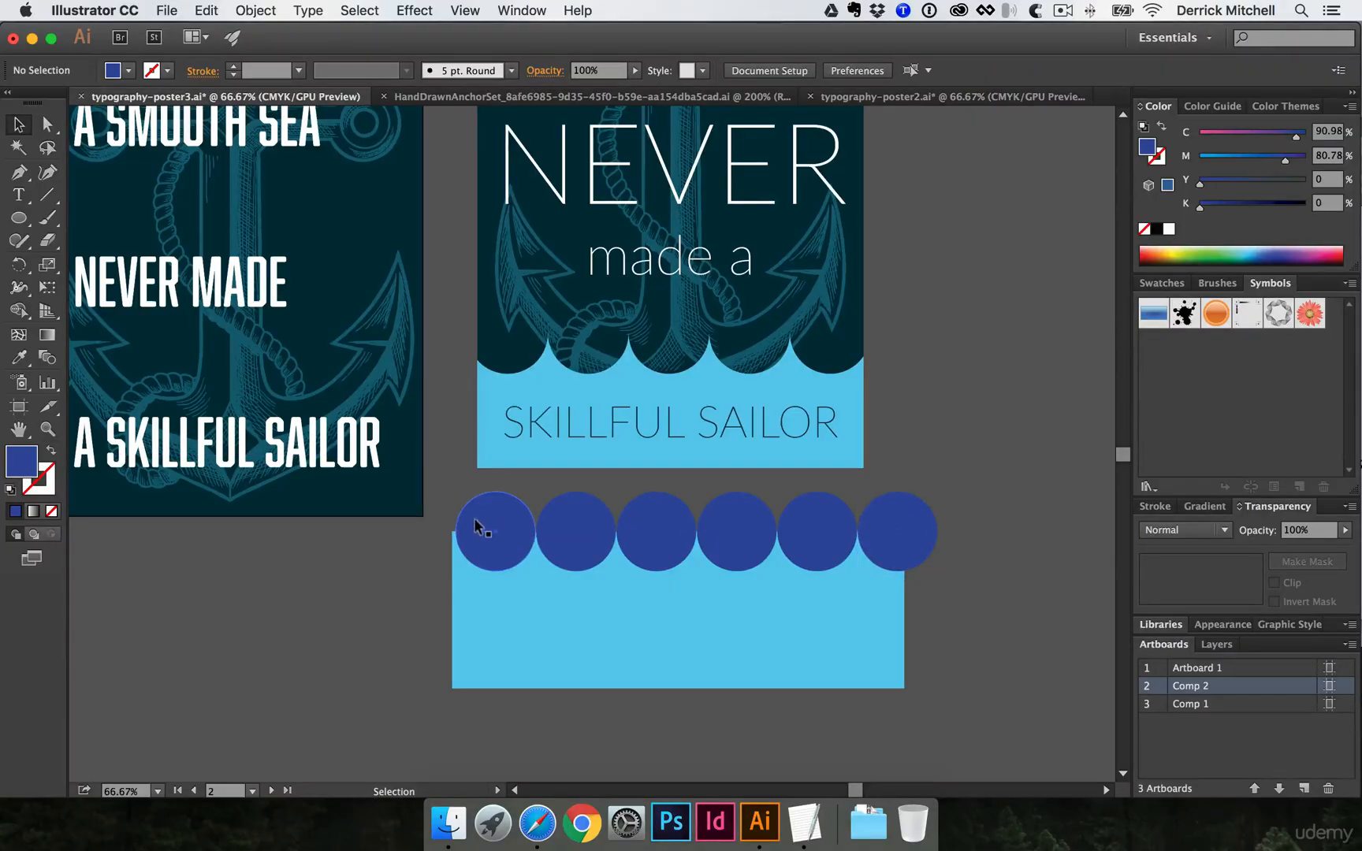
Select the rectangle with all six circles and cut both halves of the first circle away with Shape Builder
{"action": "left_click_drag", "start_coordinate": [433, 543], "coordinate": [488, 574]}
{"action": "left_click_drag", "start_coordinate": [918, 680], "coordinate": [919, 681]}
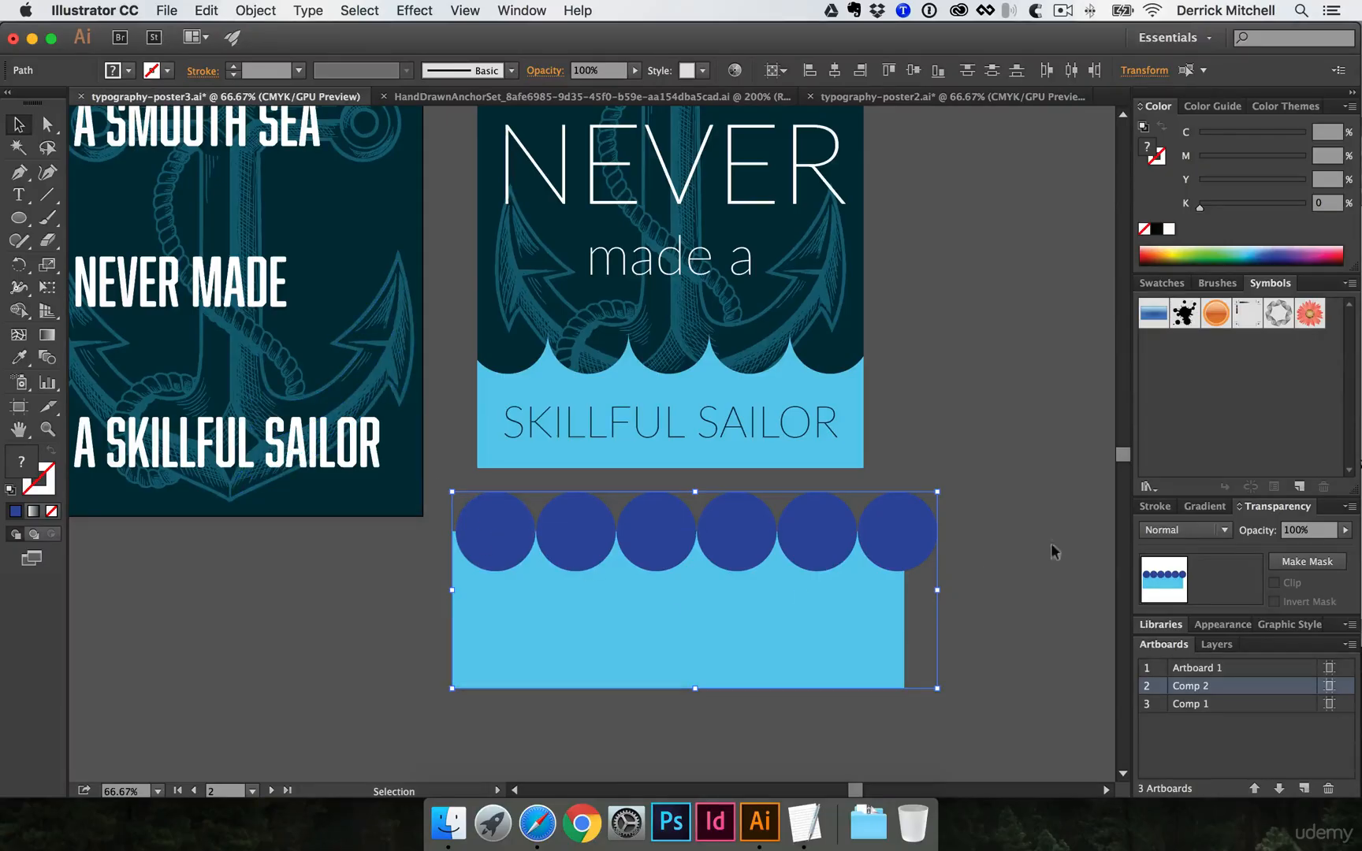
{"action": "left_click", "coordinate": [1019, 501]}
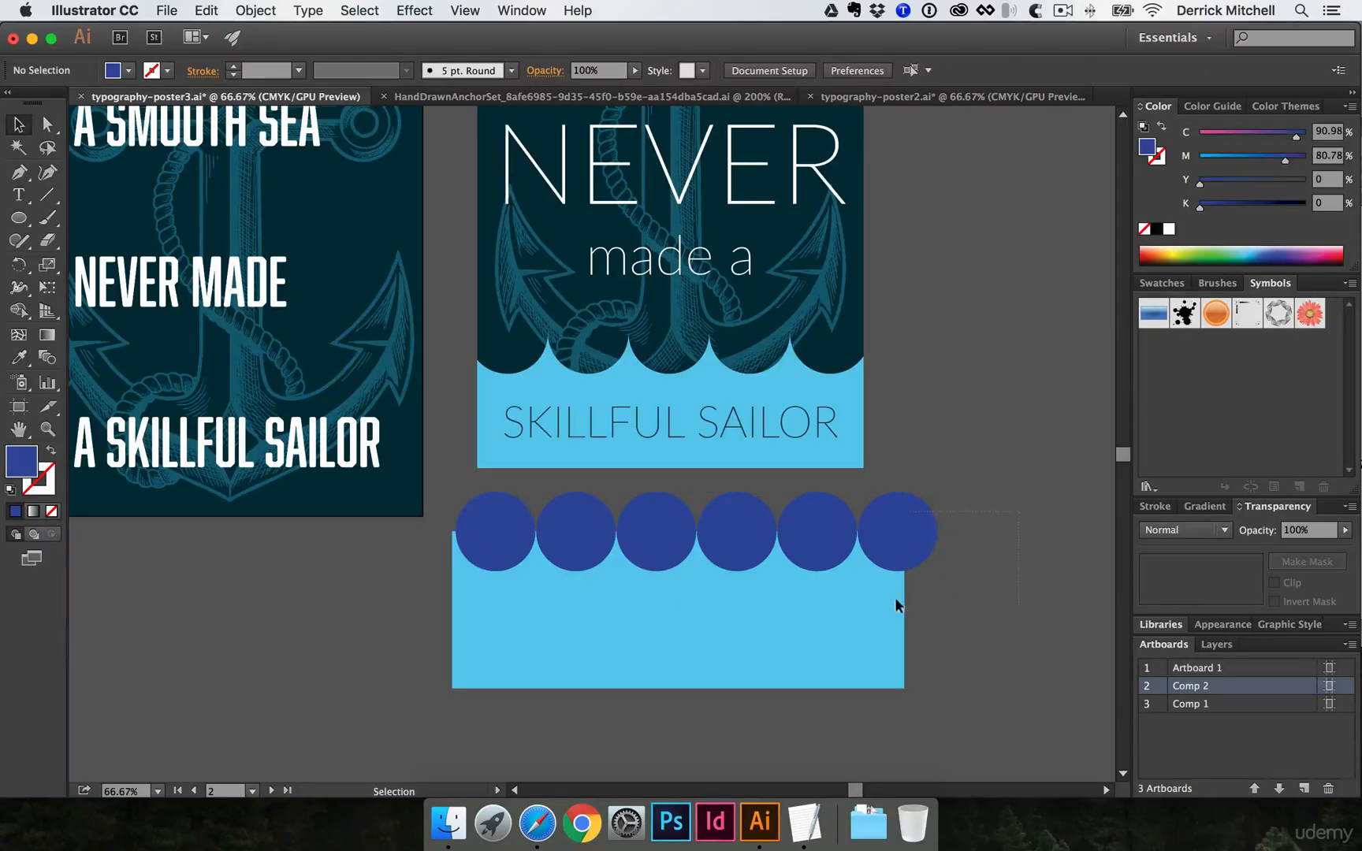
{"action": "left_click_drag", "start_coordinate": [451, 656], "coordinate": [453, 658]}
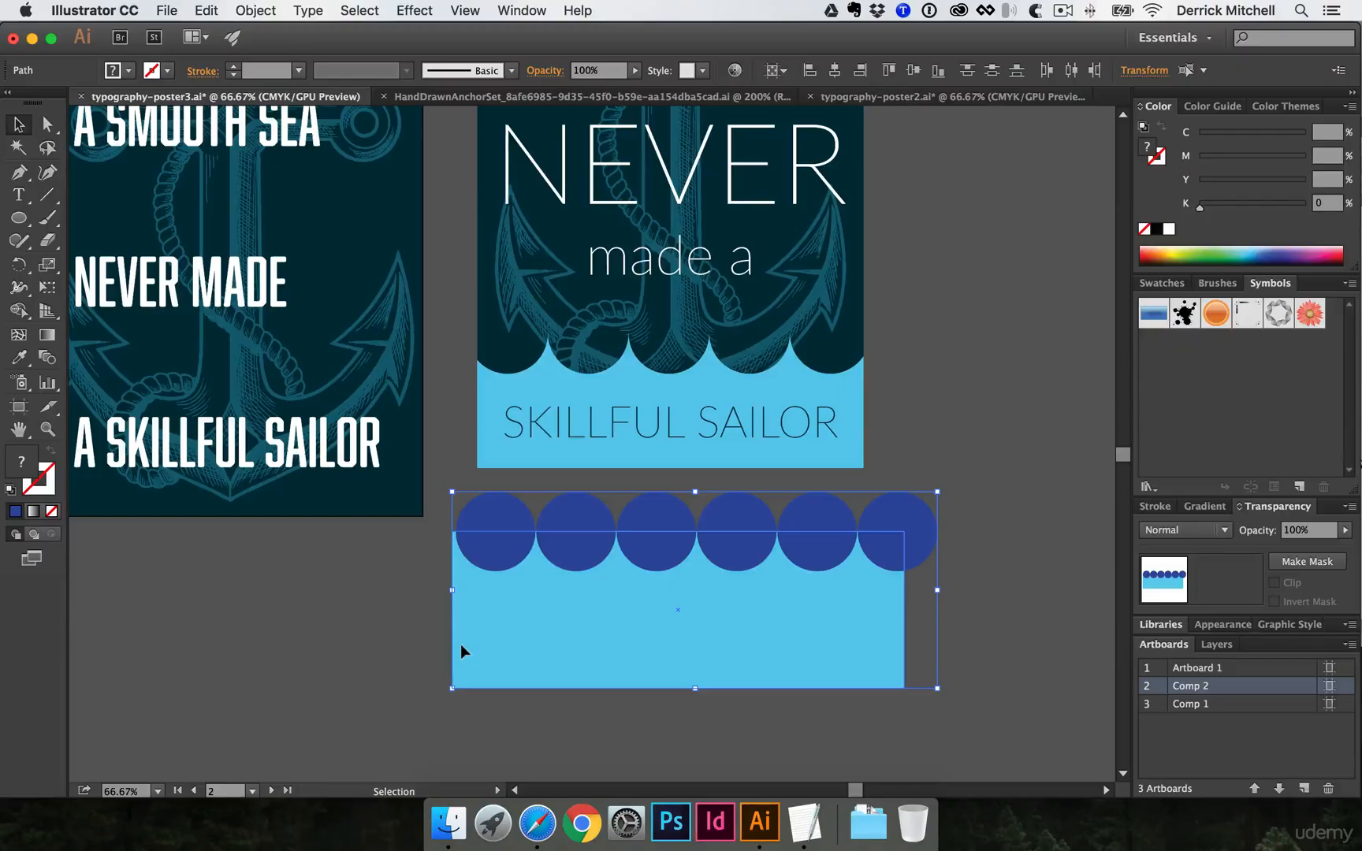
{"action": "key", "text": "shift+m"}
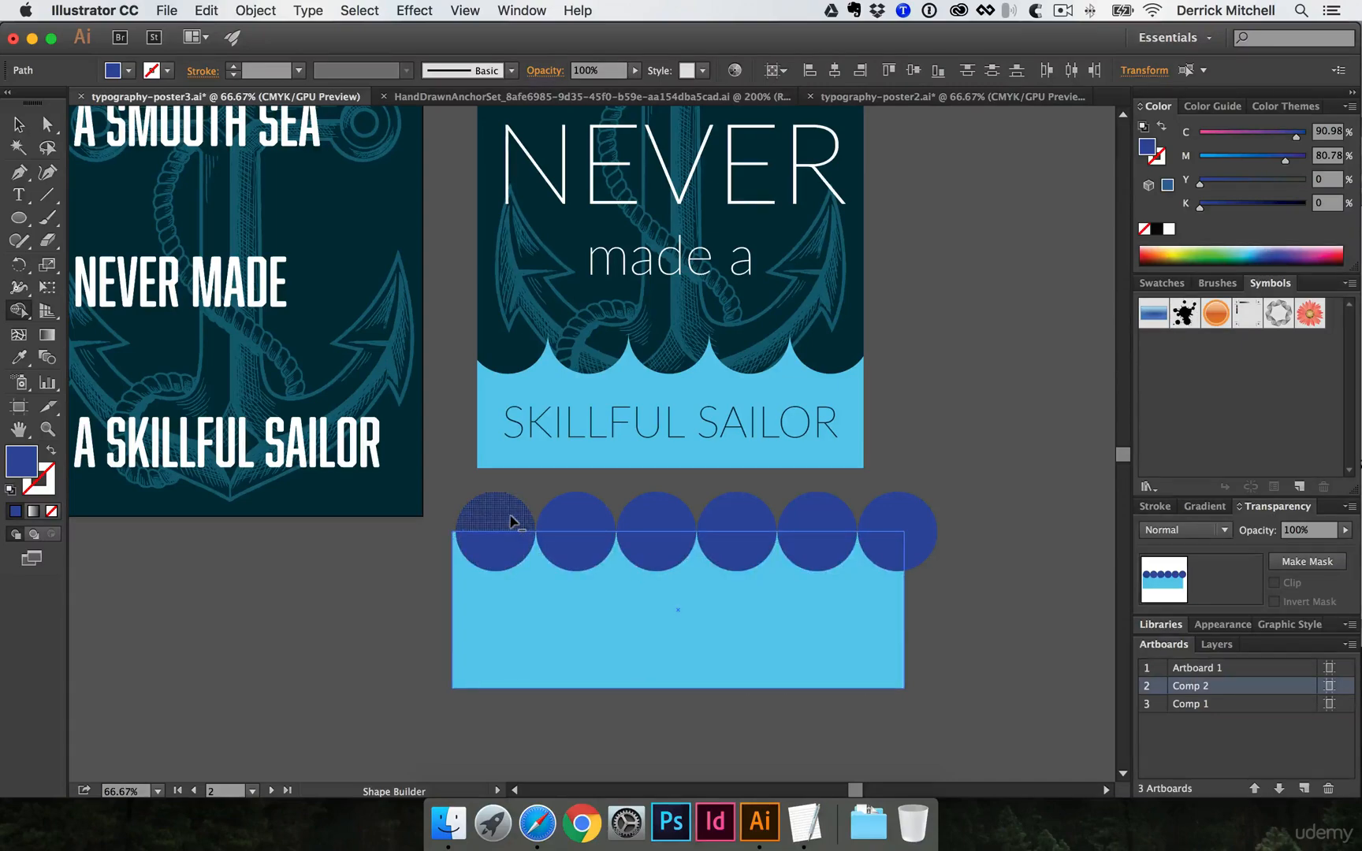
{"action": "left_click", "coordinate": [482, 501], "text": "alt"}
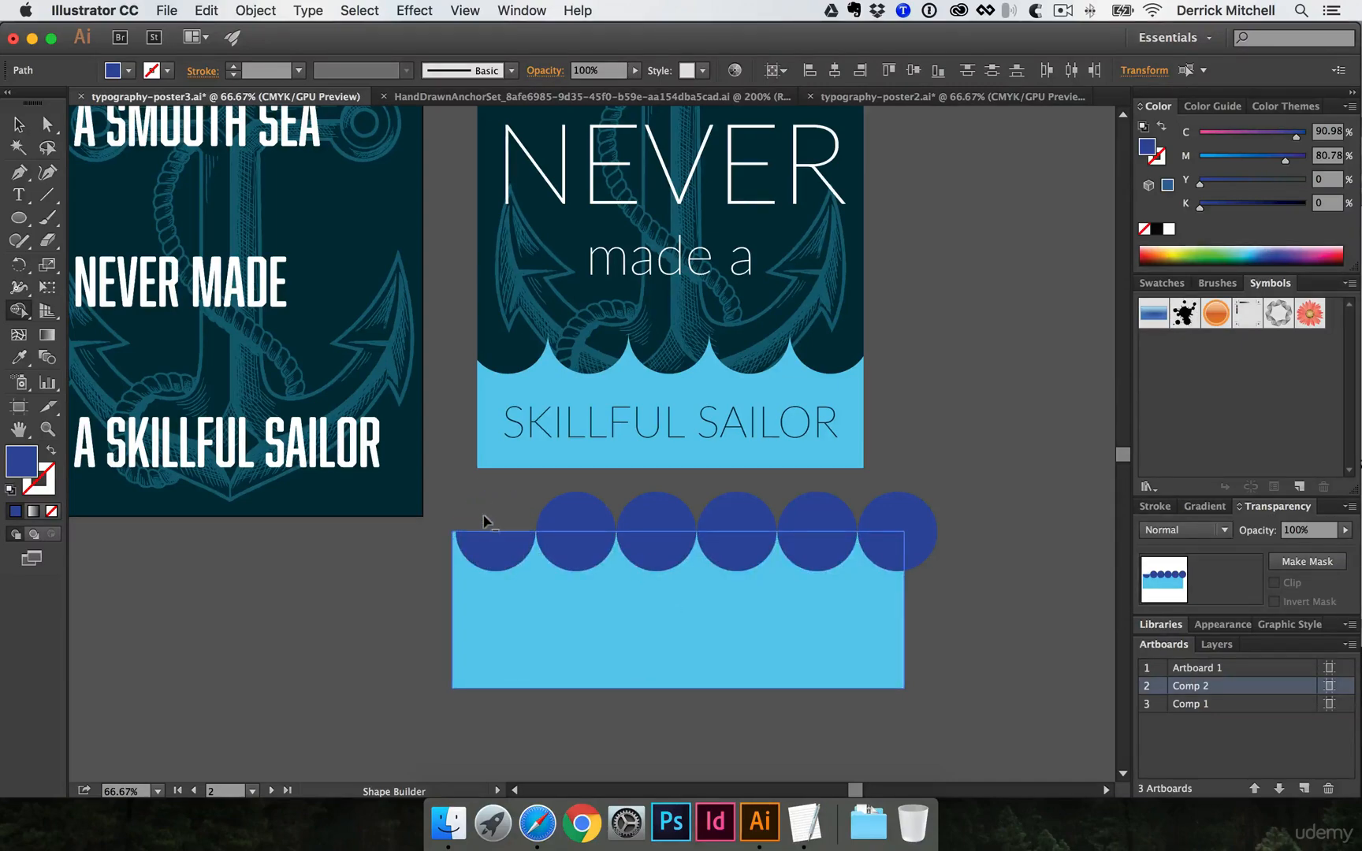
{"action": "left_click", "coordinate": [483, 549], "text": "alt"}
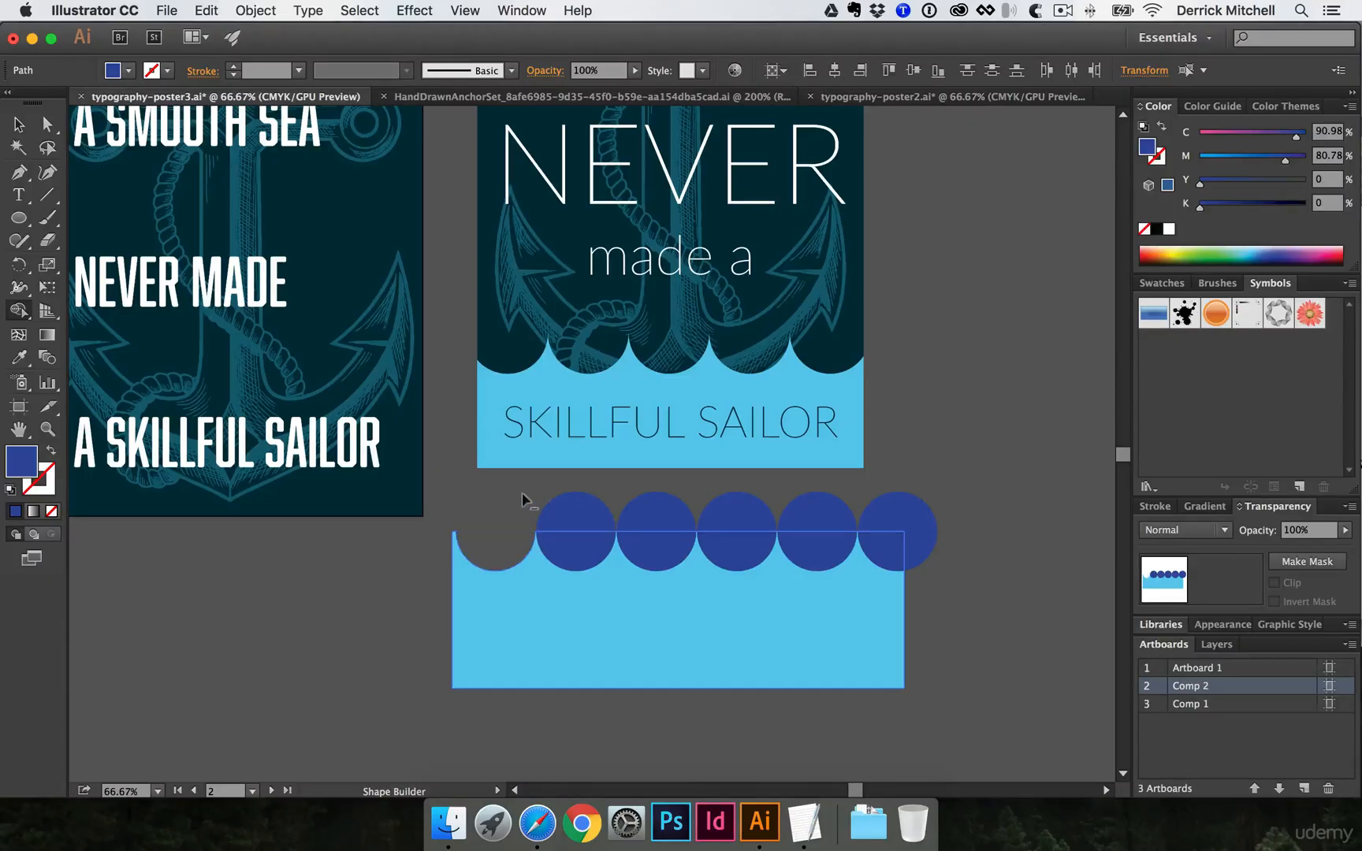
Subtract the remaining five circles from the rectangle with Shape Builder to form a scalloped wave edge
{"action": "left_click_drag", "start_coordinate": [526, 502], "coordinate": [924, 515]}
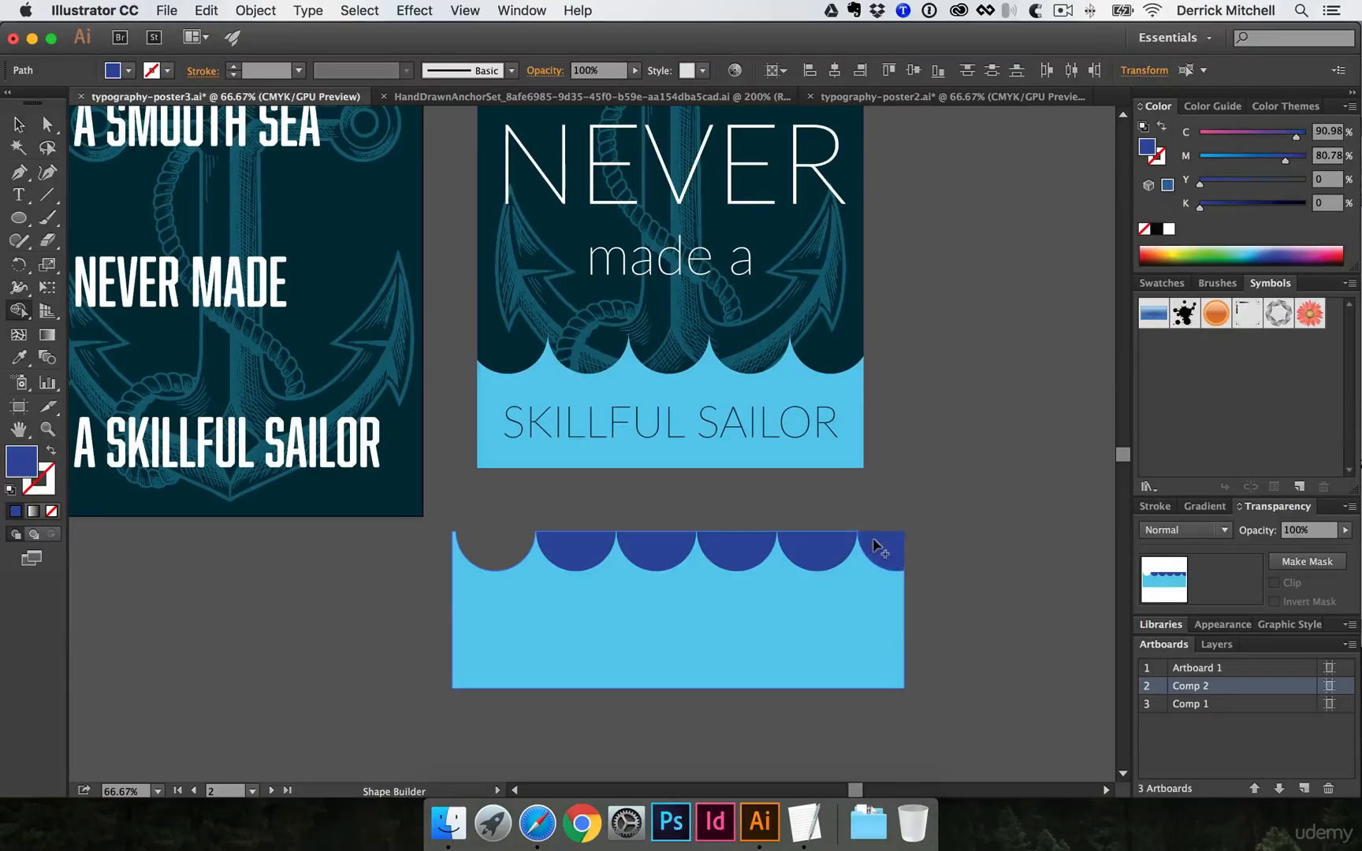
{"action": "left_click", "coordinate": [865, 589]}
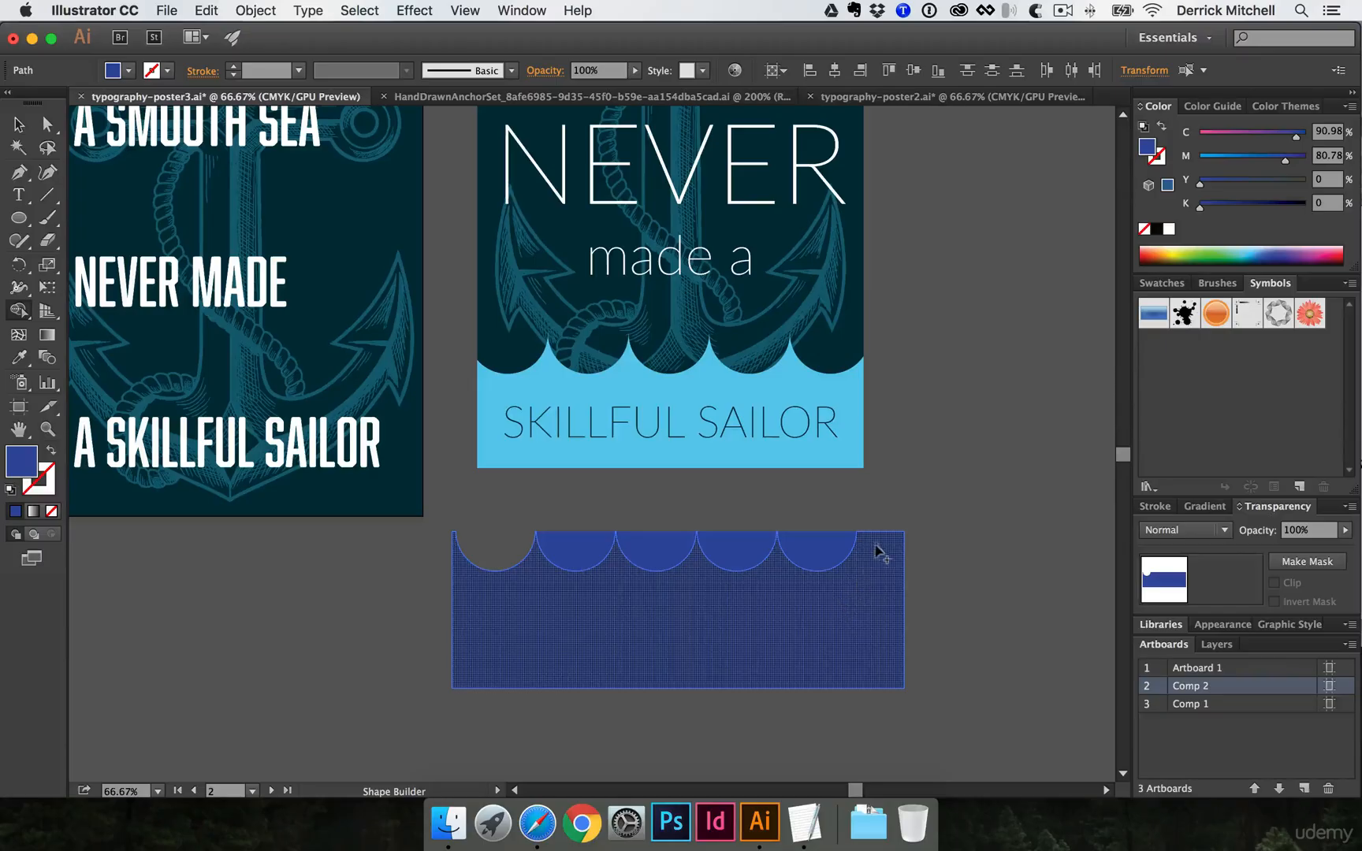
{"action": "key", "text": "super+z"}
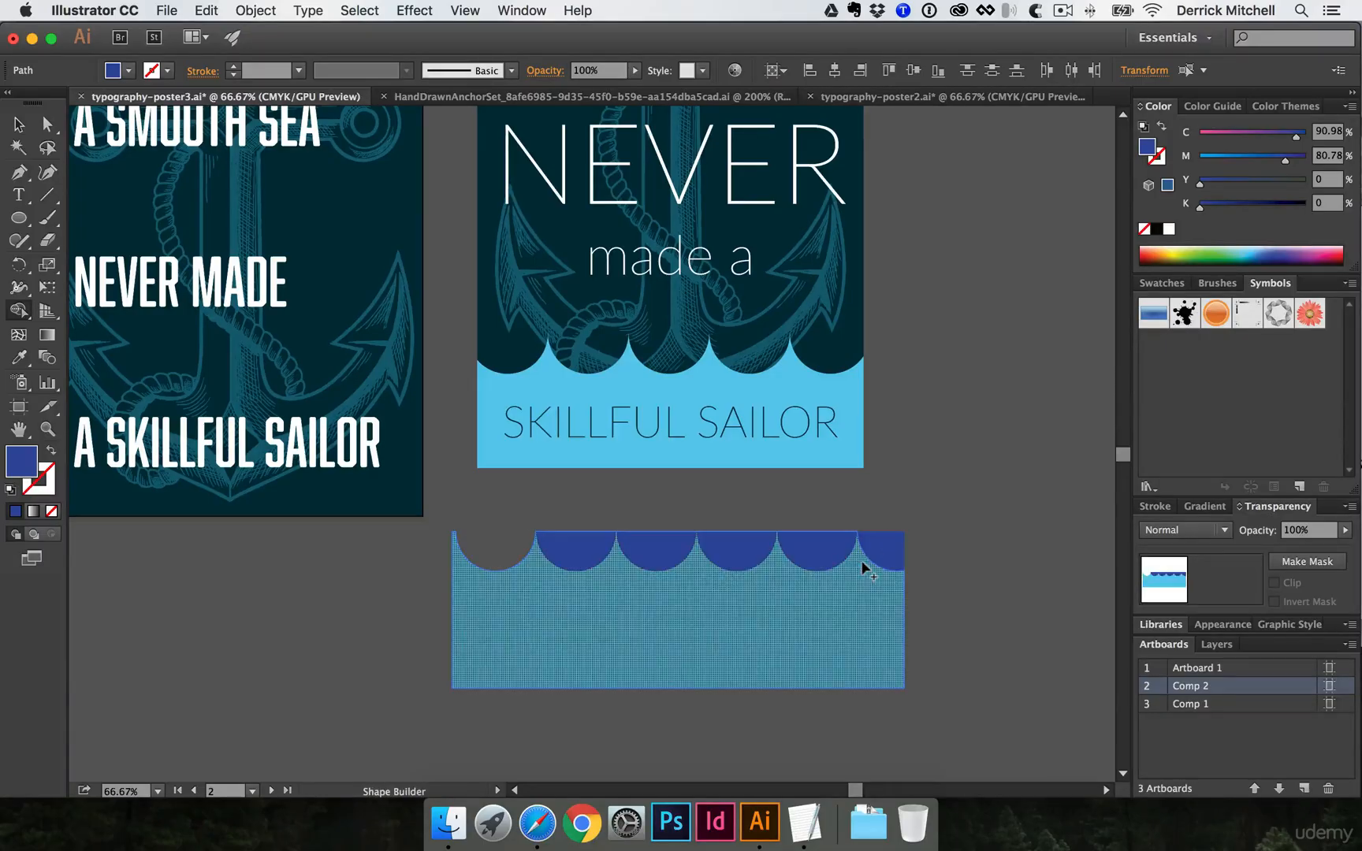
{"action": "left_click", "coordinate": [579, 548], "text": "alt"}
{"action": "left_click", "coordinate": [656, 548], "text": "alt"}
{"action": "left_click", "coordinate": [713, 548], "text": "alt"}
{"action": "left_click", "coordinate": [822, 544], "text": "alt"}
{"action": "left_click", "coordinate": [890, 548], "text": "alt"}
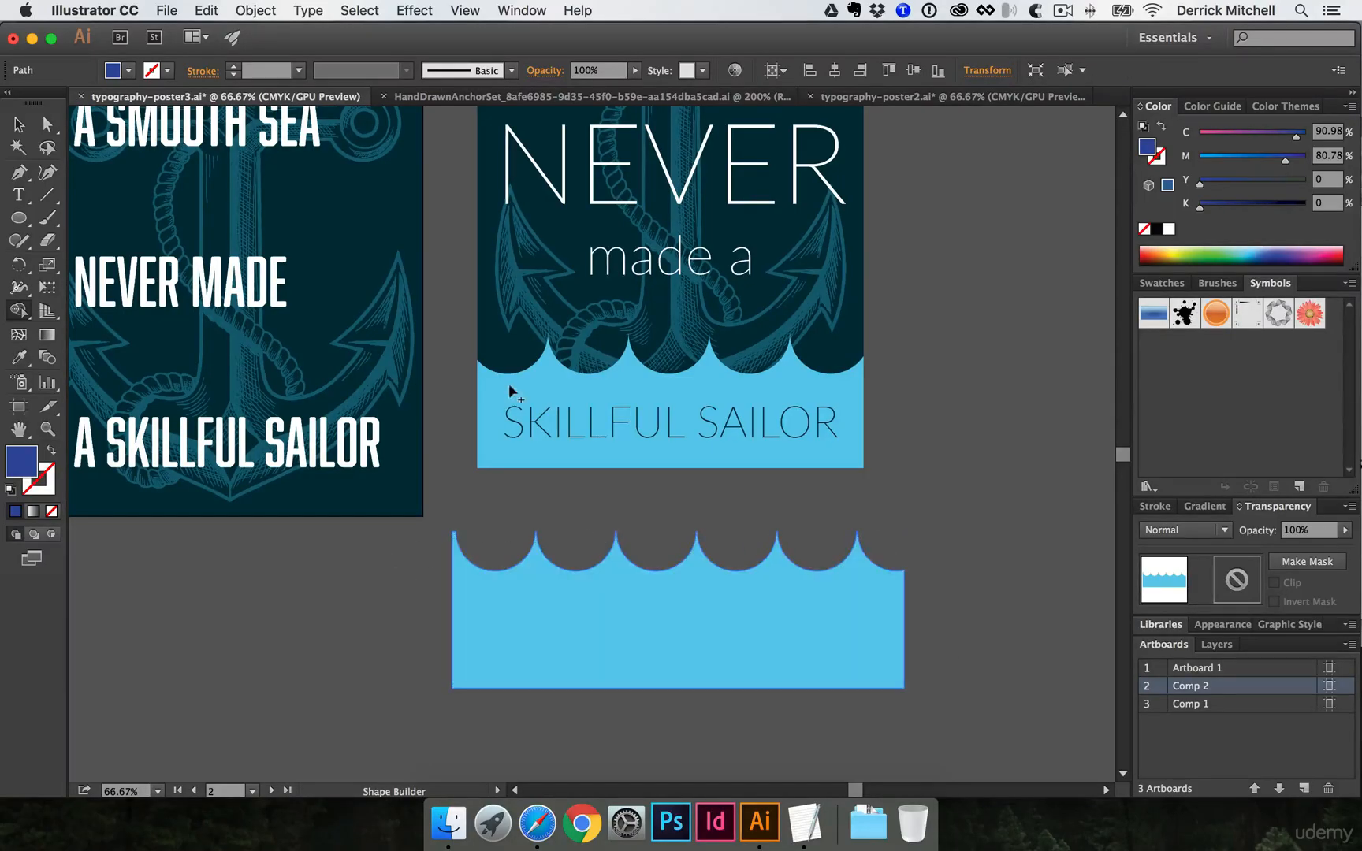
Move the light blue wave shape over the bottom of Comp 2, overlapping the artboard's side and bottom edges
{"action": "left_click", "coordinate": [19, 125]}
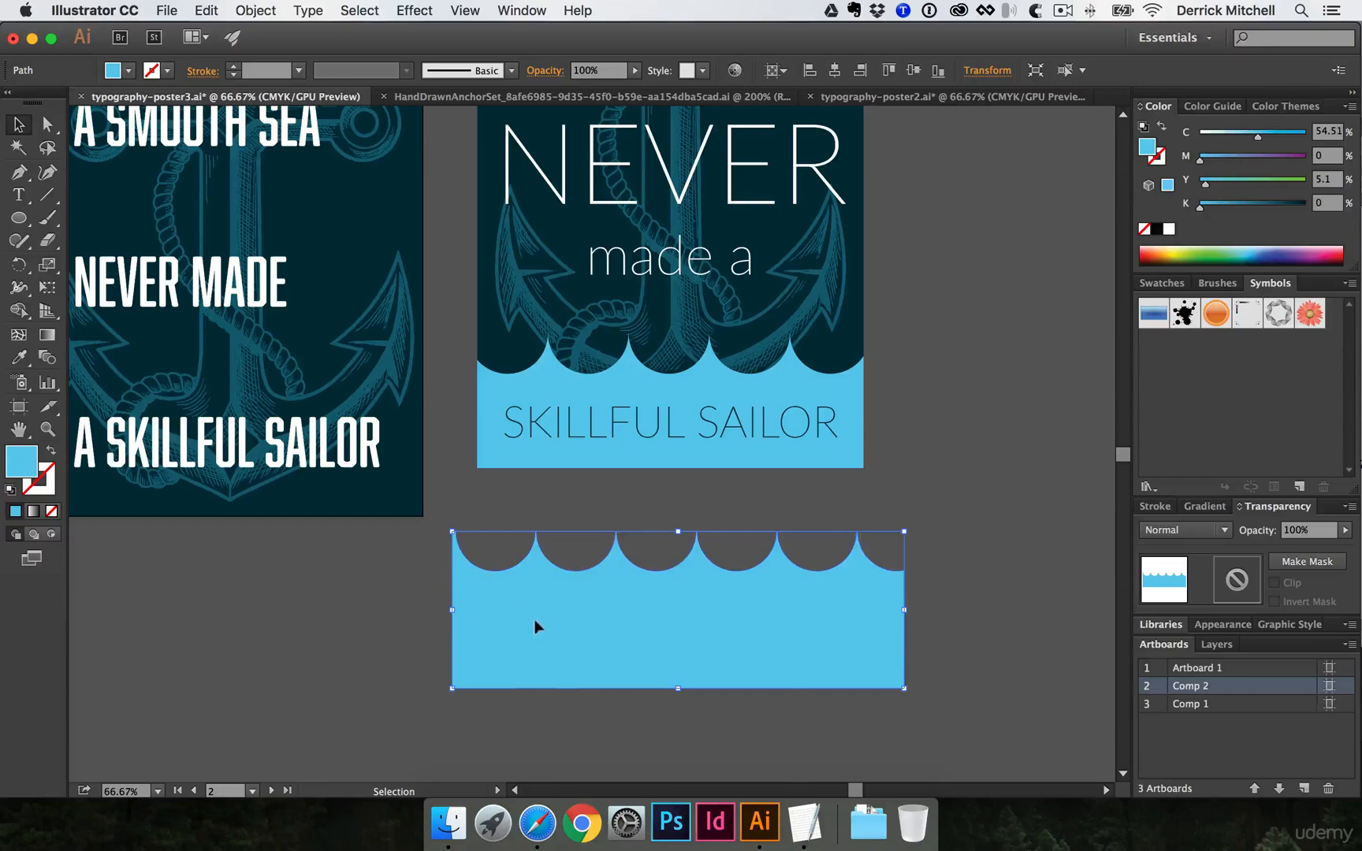
{"action": "scroll", "coordinate": [450, 601], "scroll_direction": "left", "scroll_amount": 5}
{"action": "left_click_drag", "start_coordinate": [813, 591], "coordinate": [400, 434]}
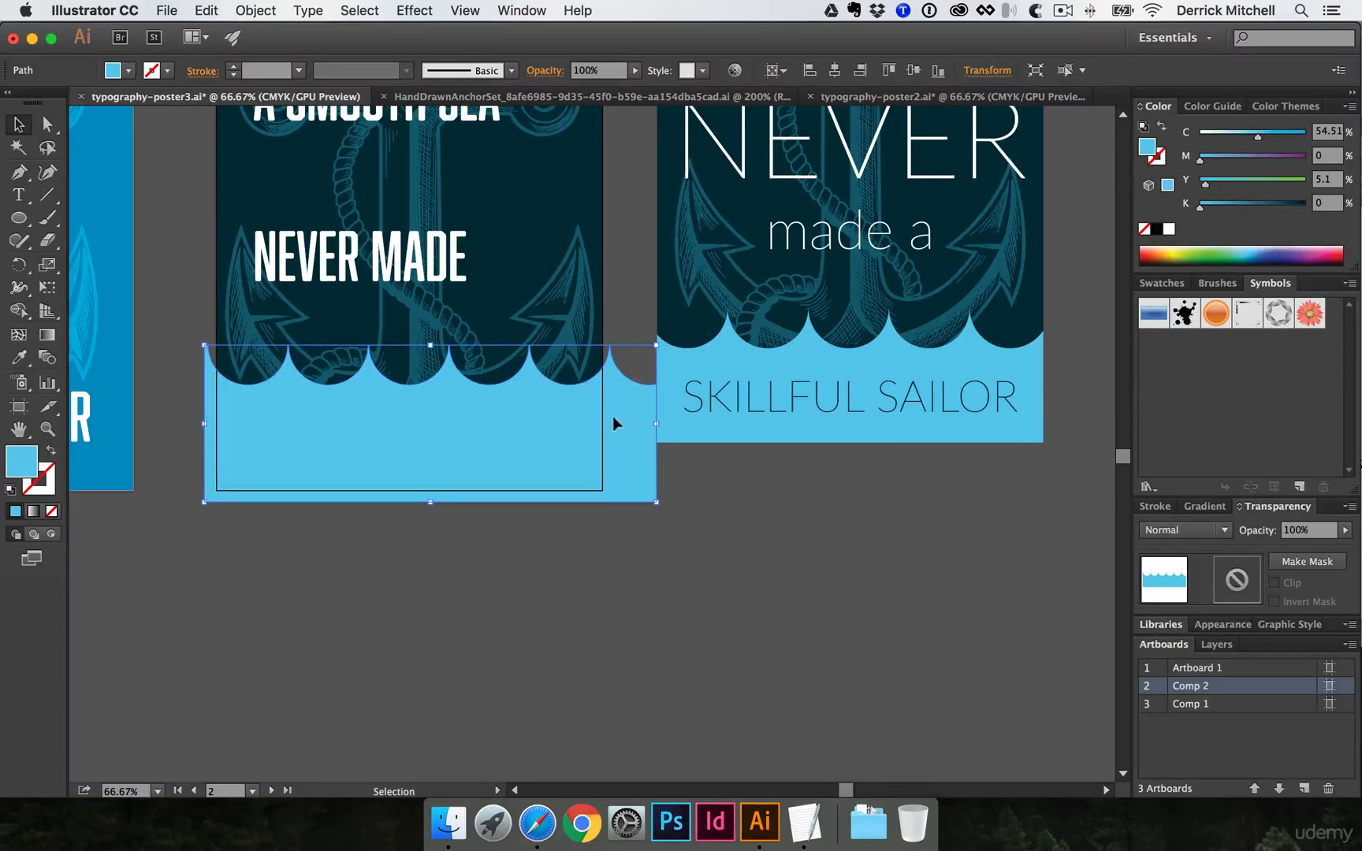
{"action": "left_click_drag", "start_coordinate": [617, 453], "coordinate": [722, 598]}
{"action": "left_click", "coordinate": [392, 418]}
{"action": "key", "text": "space"}
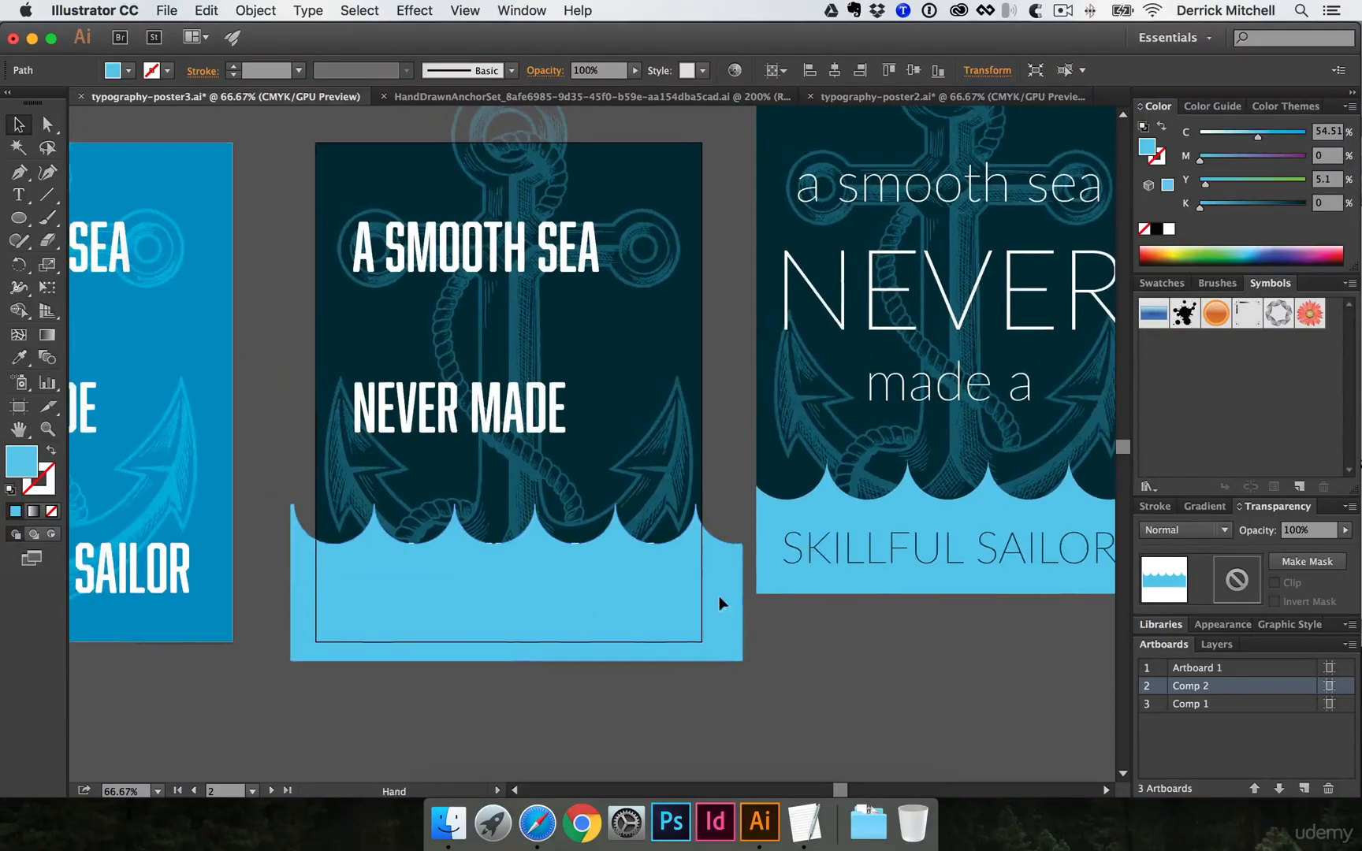
{"action": "left_click", "coordinate": [704, 304]}
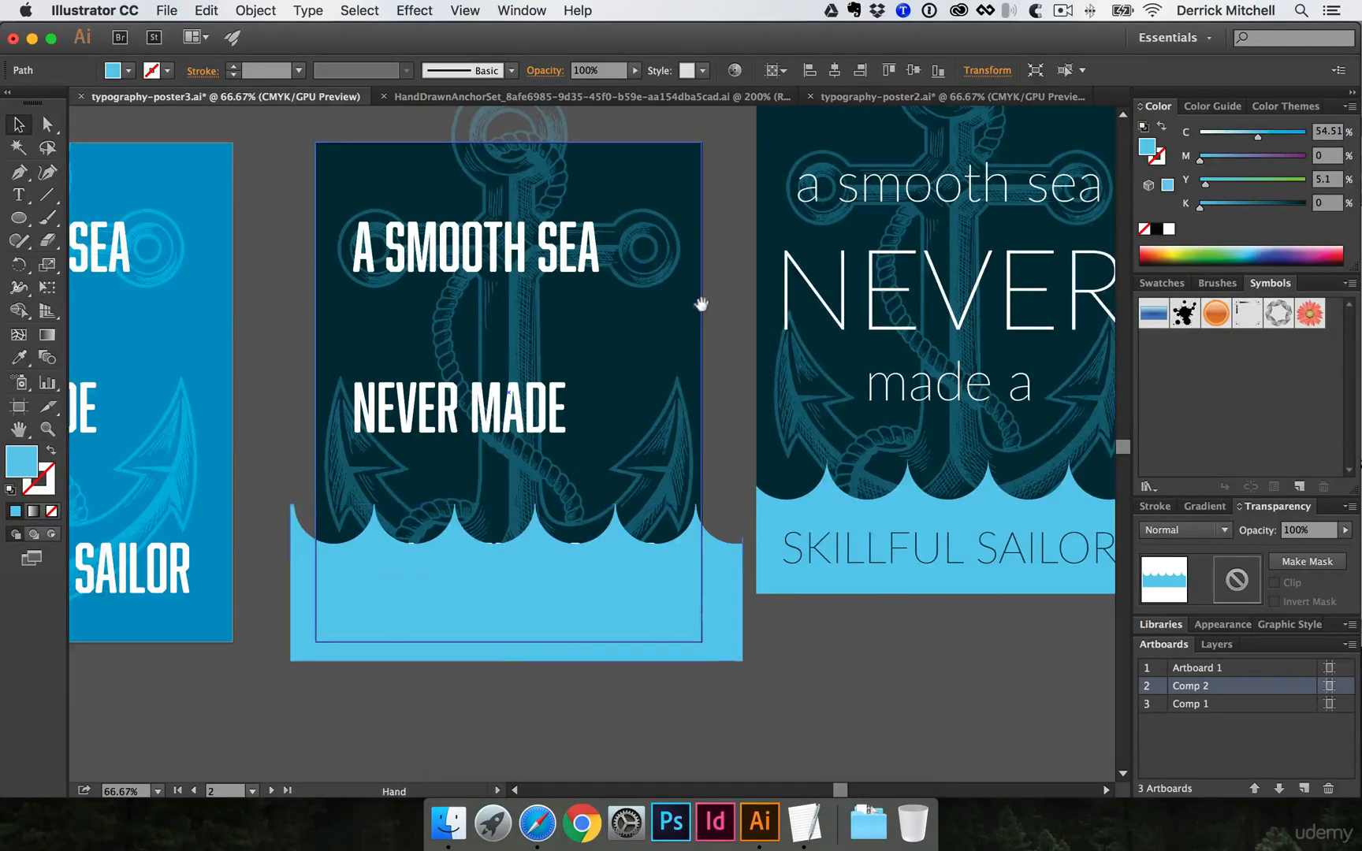
{"action": "key", "text": "space"}
{"action": "left_click_drag", "start_coordinate": [702, 304], "coordinate": [565, 372]}
Check the font, weight and size of the "a smooth sea" text in the reference poster
{"action": "left_click", "coordinate": [688, 270]}
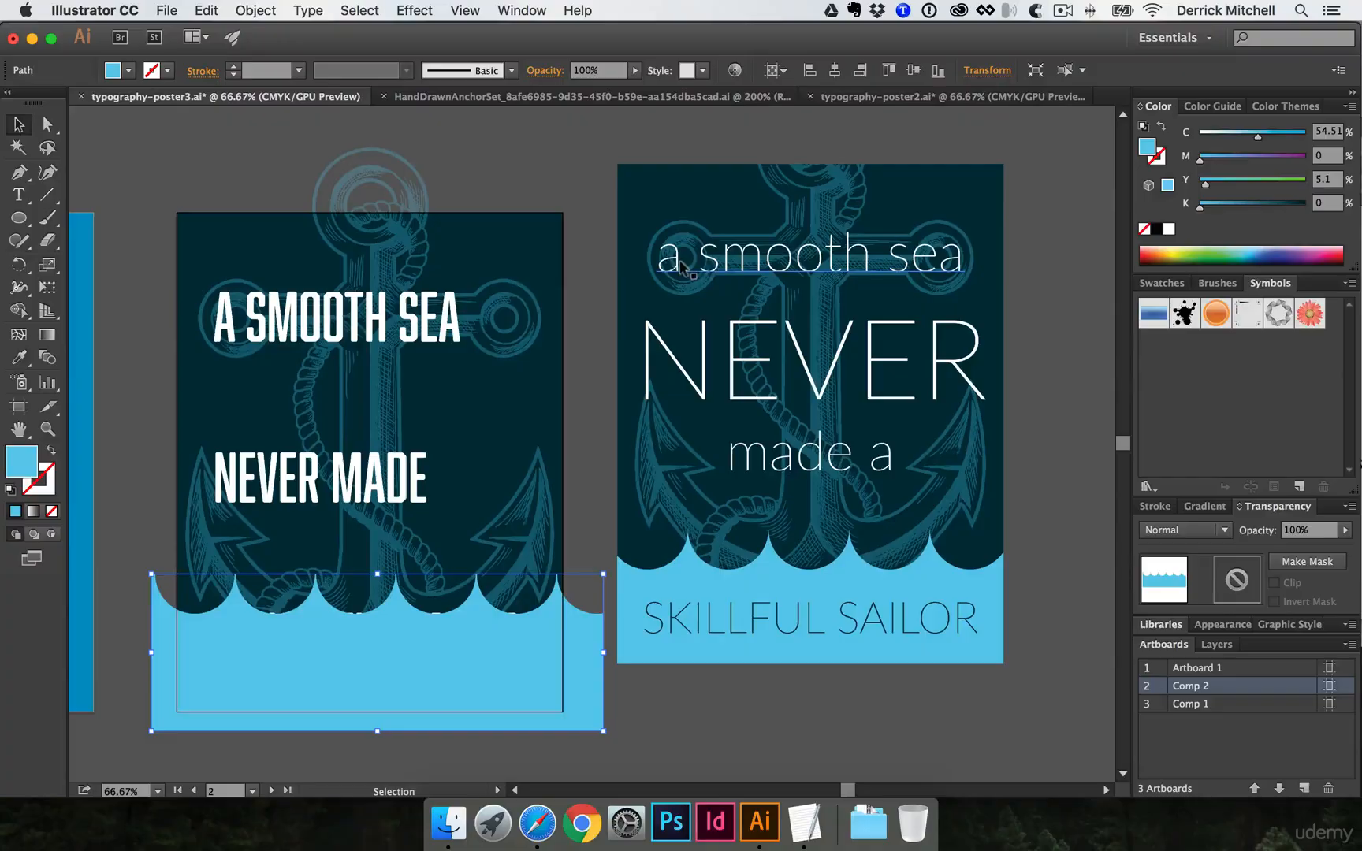
{"action": "key", "text": "a"}
{"action": "left_click", "coordinate": [732, 264]}
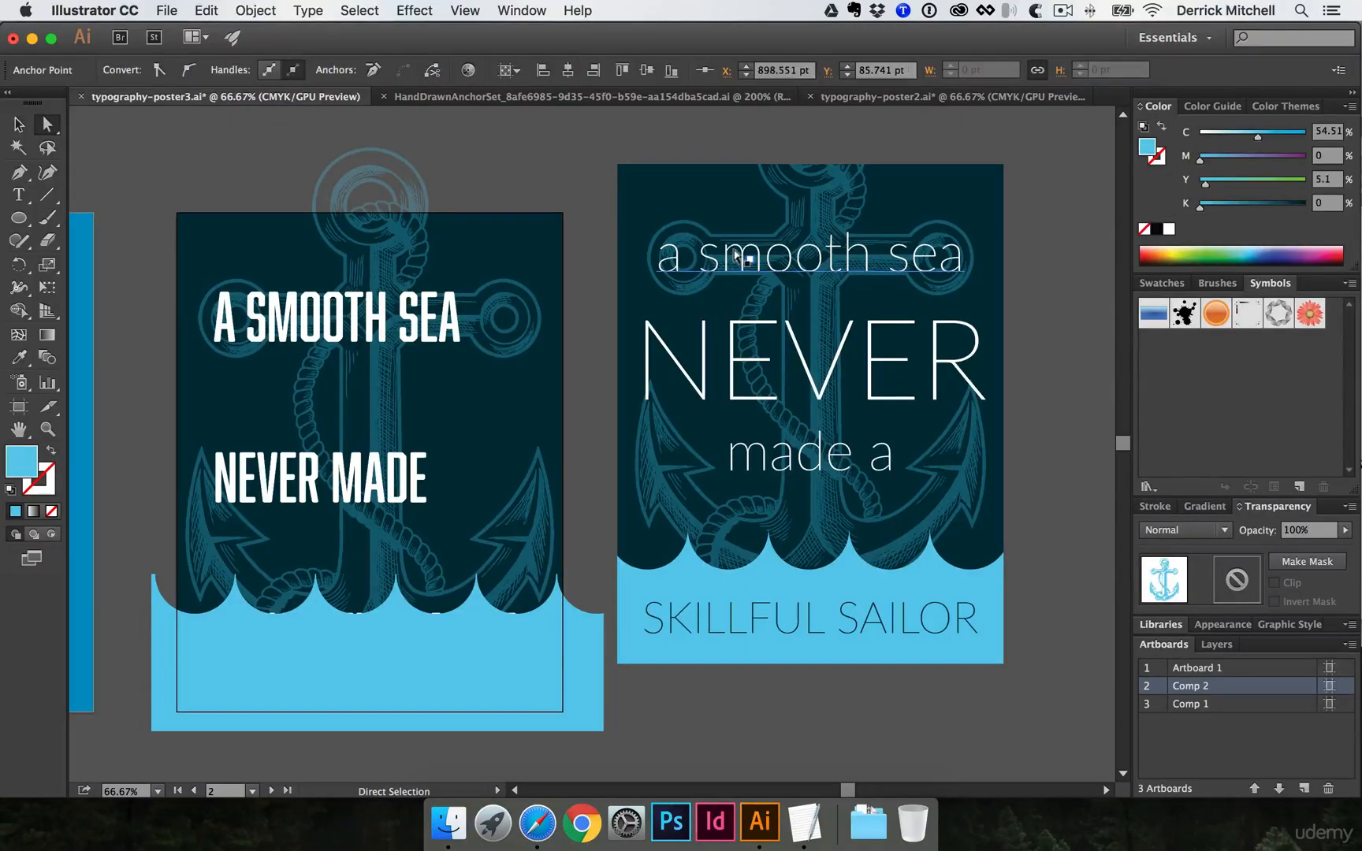
{"action": "left_click", "coordinate": [603, 180]}
{"action": "key", "text": "t"}
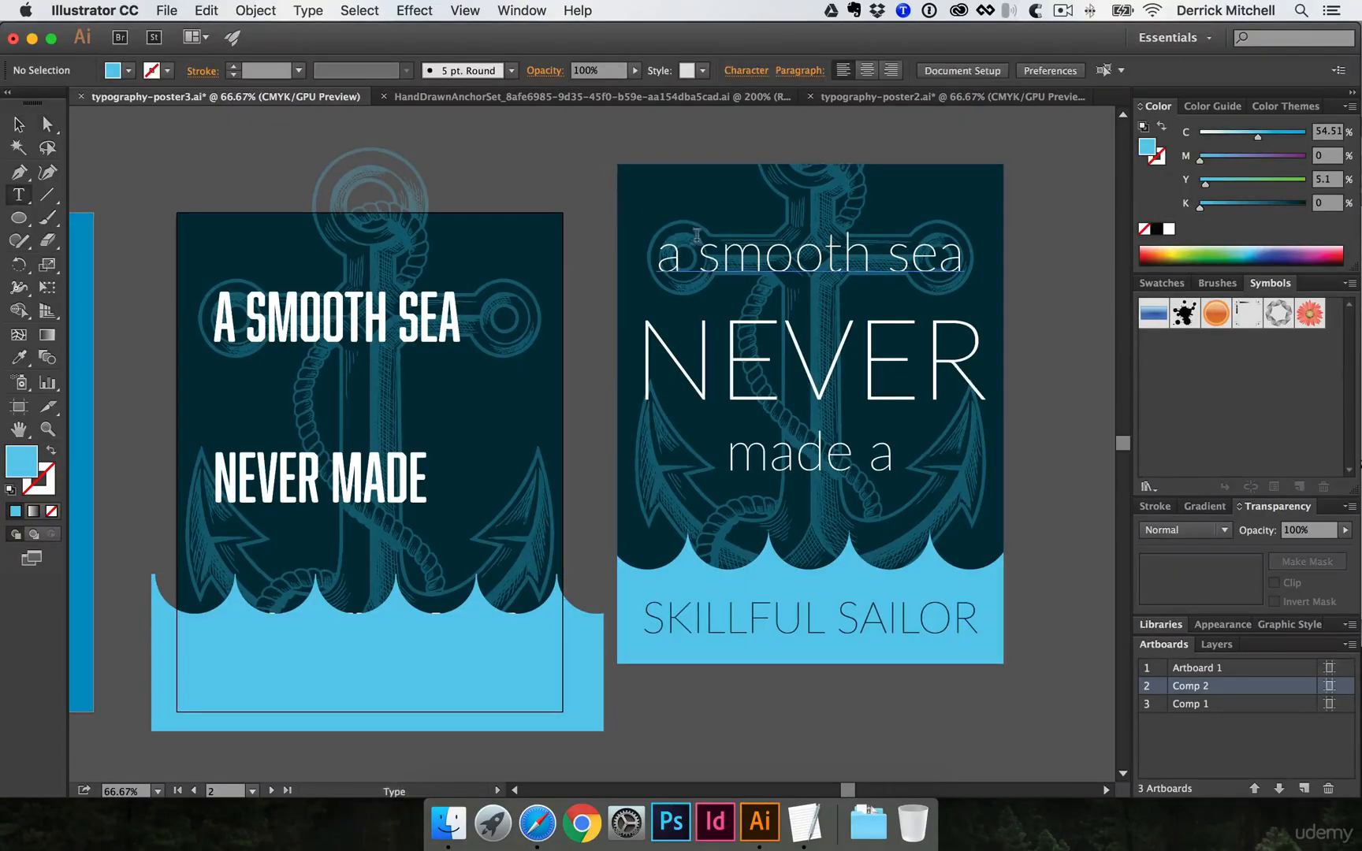
{"action": "left_click", "coordinate": [726, 255]}
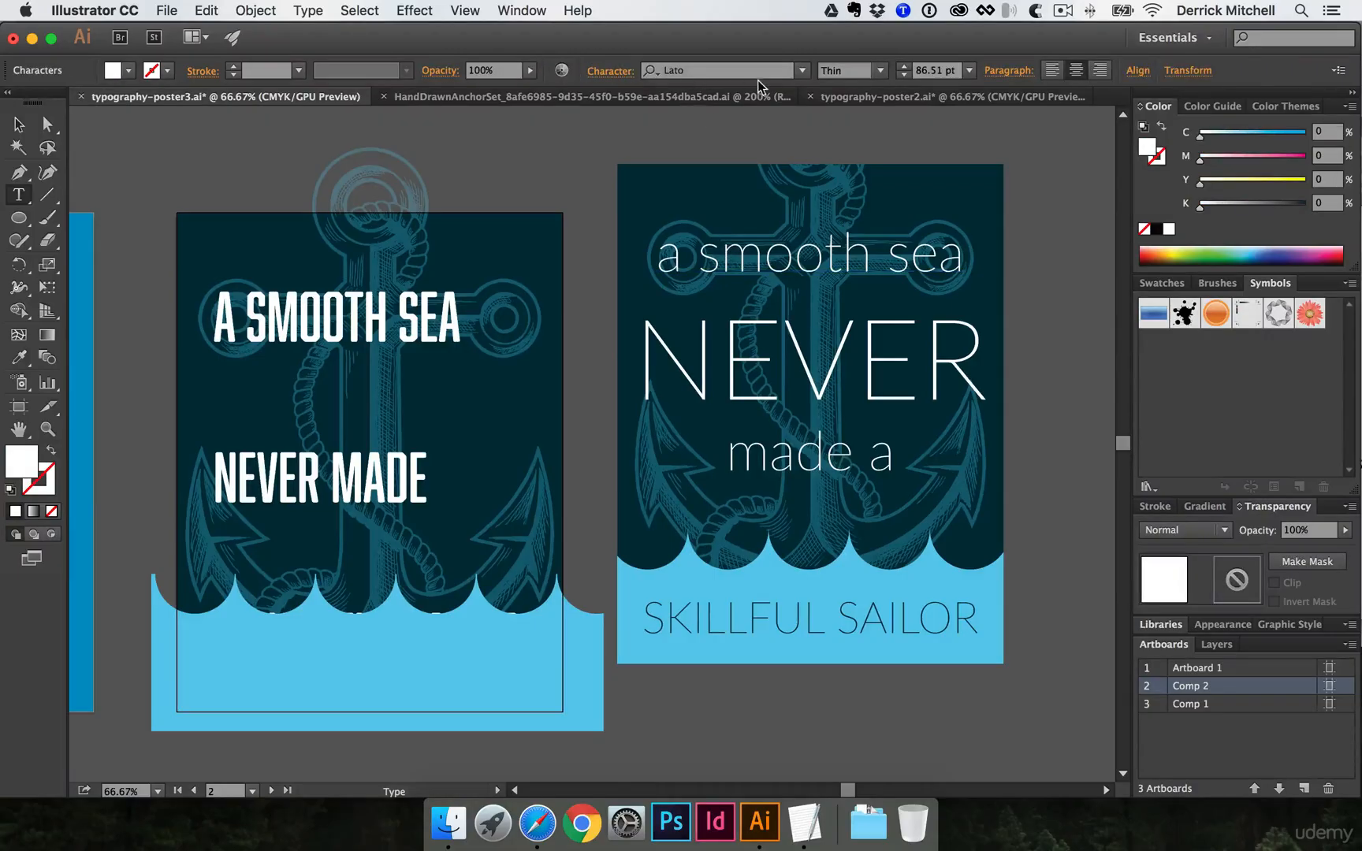
Switch to Safari to view the Lato website's font downloads, and open the downloaded Lato2OFL folder
{"action": "key", "text": "Escape"}
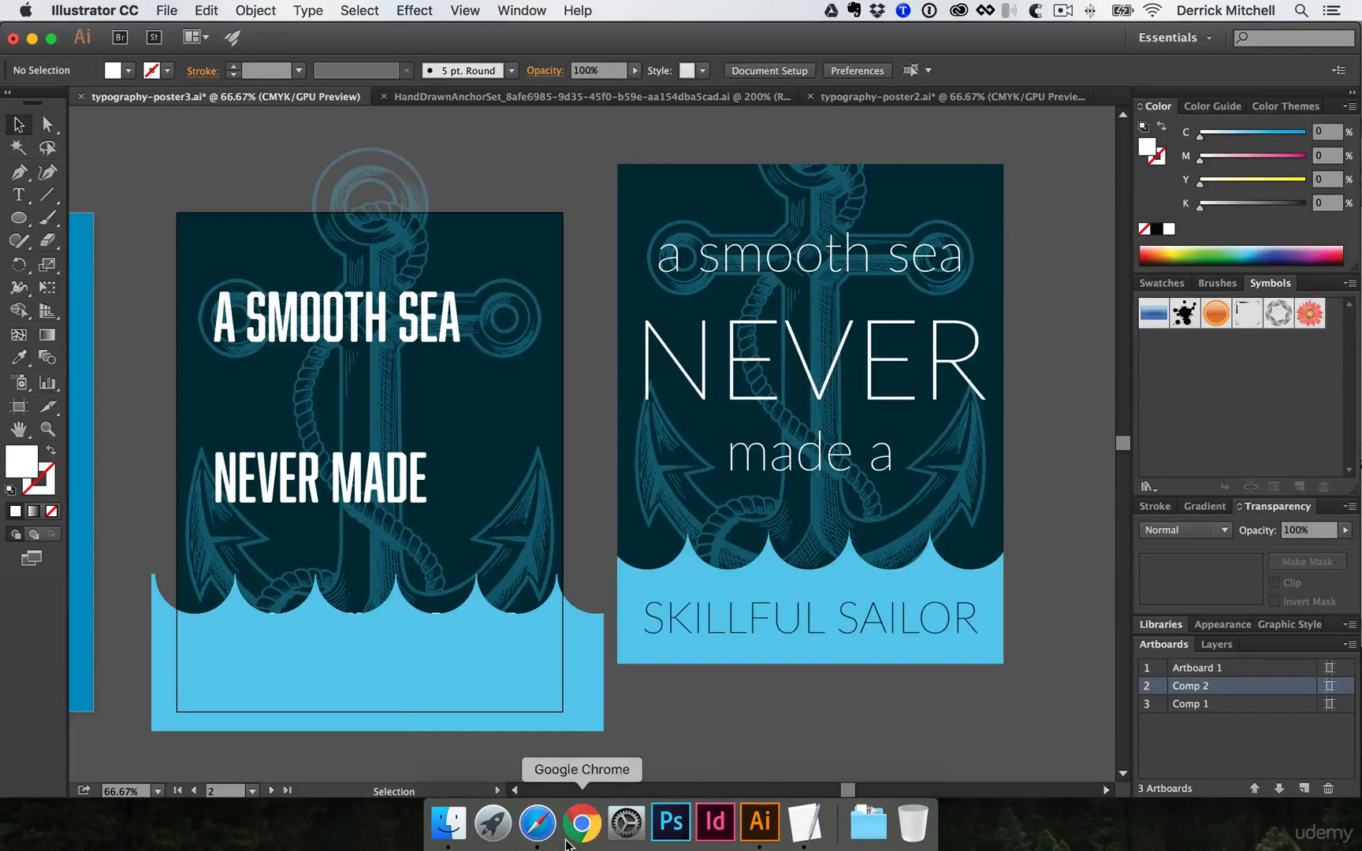
{"action": "left_click", "coordinate": [537, 824]}
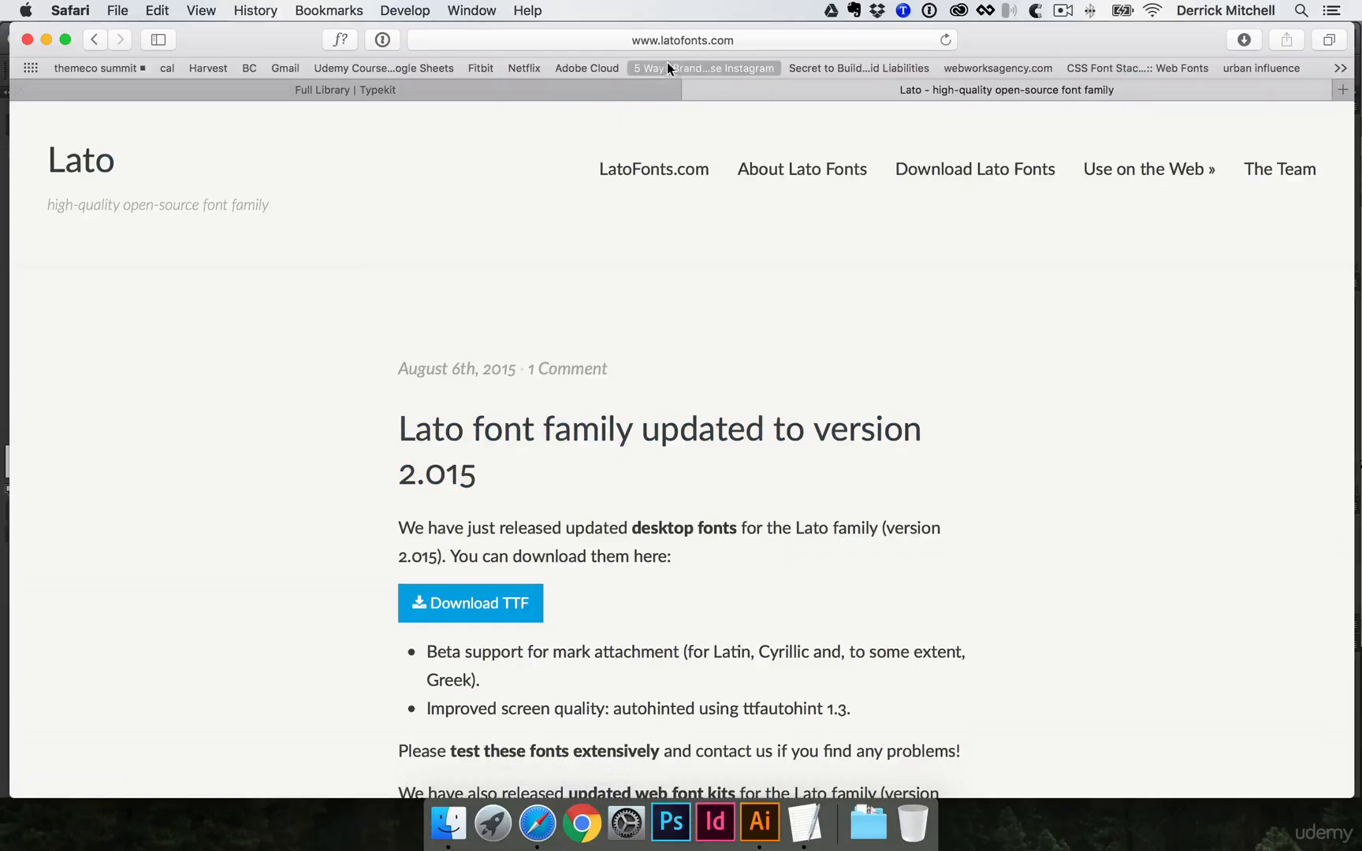
{"action": "scroll", "coordinate": [597, 394], "scroll_direction": "down", "scroll_amount": 3}
{"action": "scroll", "coordinate": [599, 399], "scroll_direction": "down", "scroll_amount": 2}
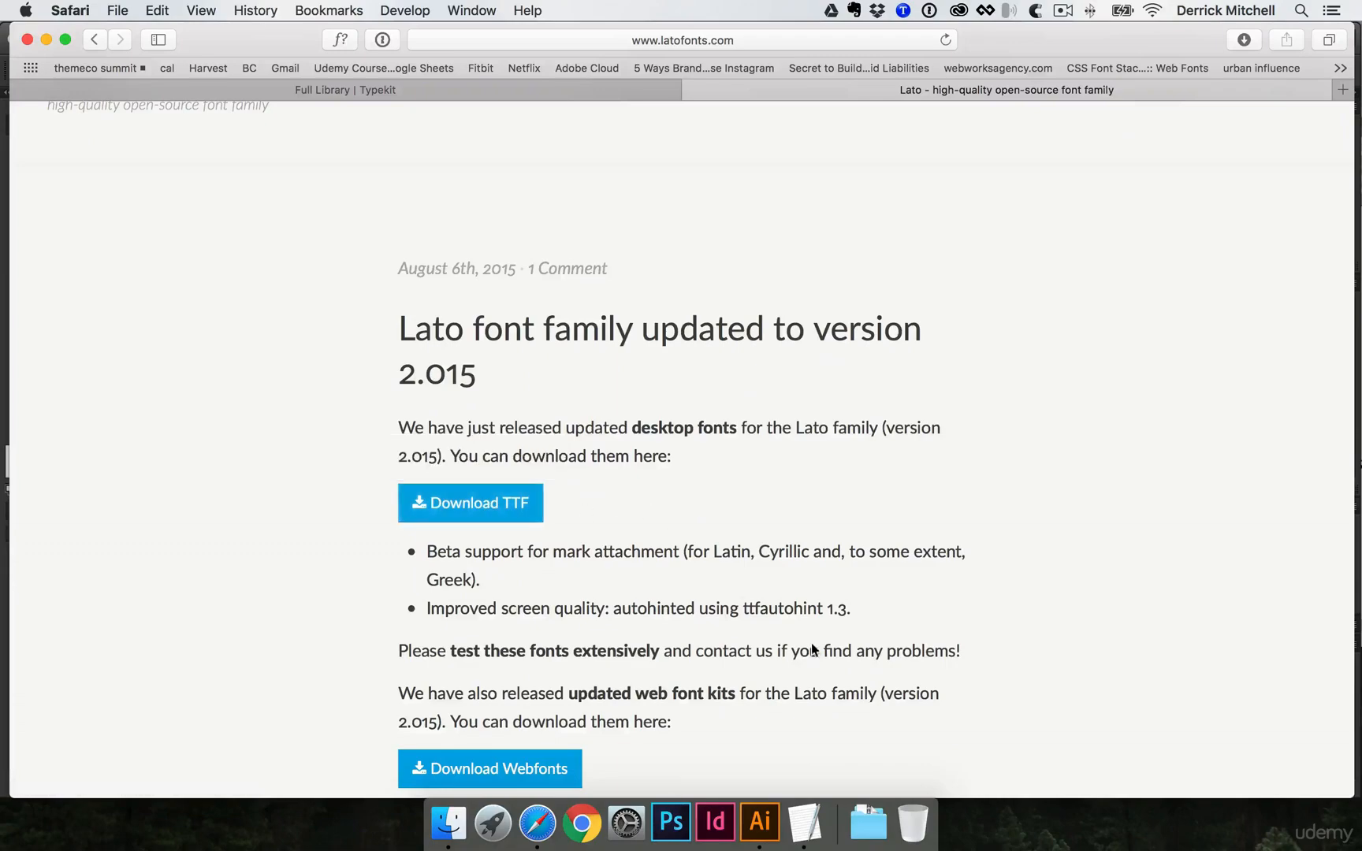
{"action": "left_click", "coordinate": [864, 838]}
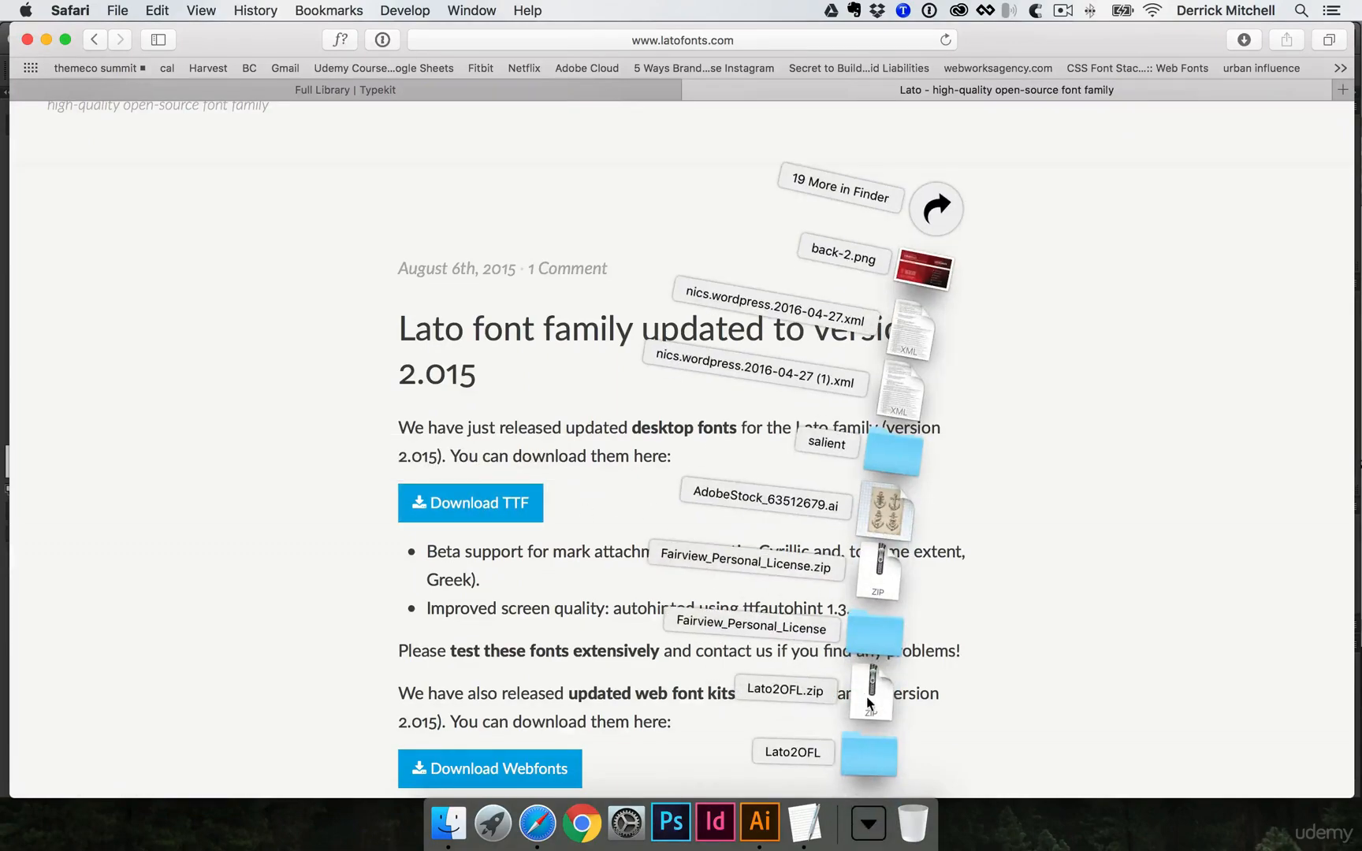
{"action": "left_click", "coordinate": [866, 763]}
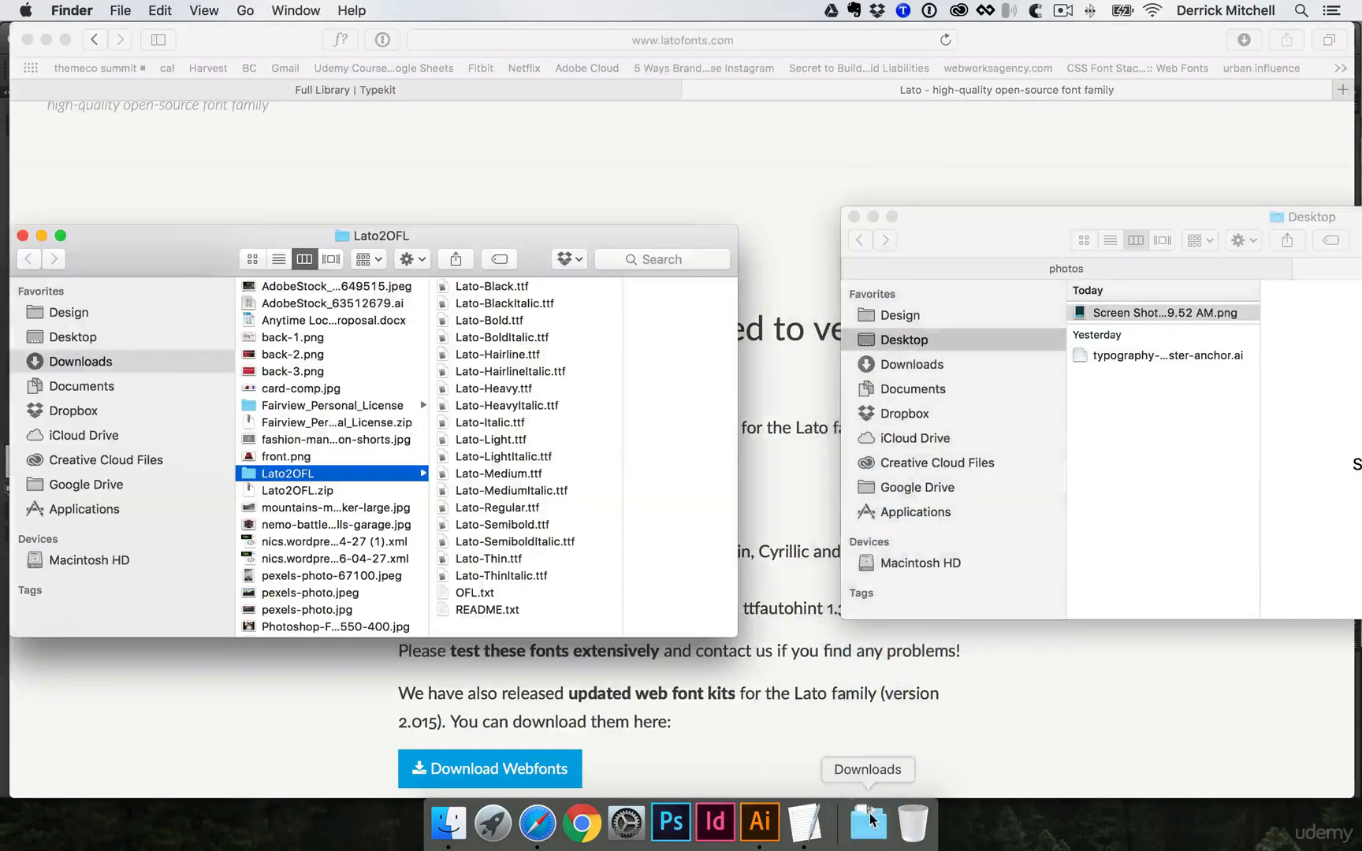
Try to install all the Lato font files, from Lato-Black.ttf to Lato-ThinItalic.ttf, with Font Book
{"action": "left_click", "coordinate": [514, 285]}
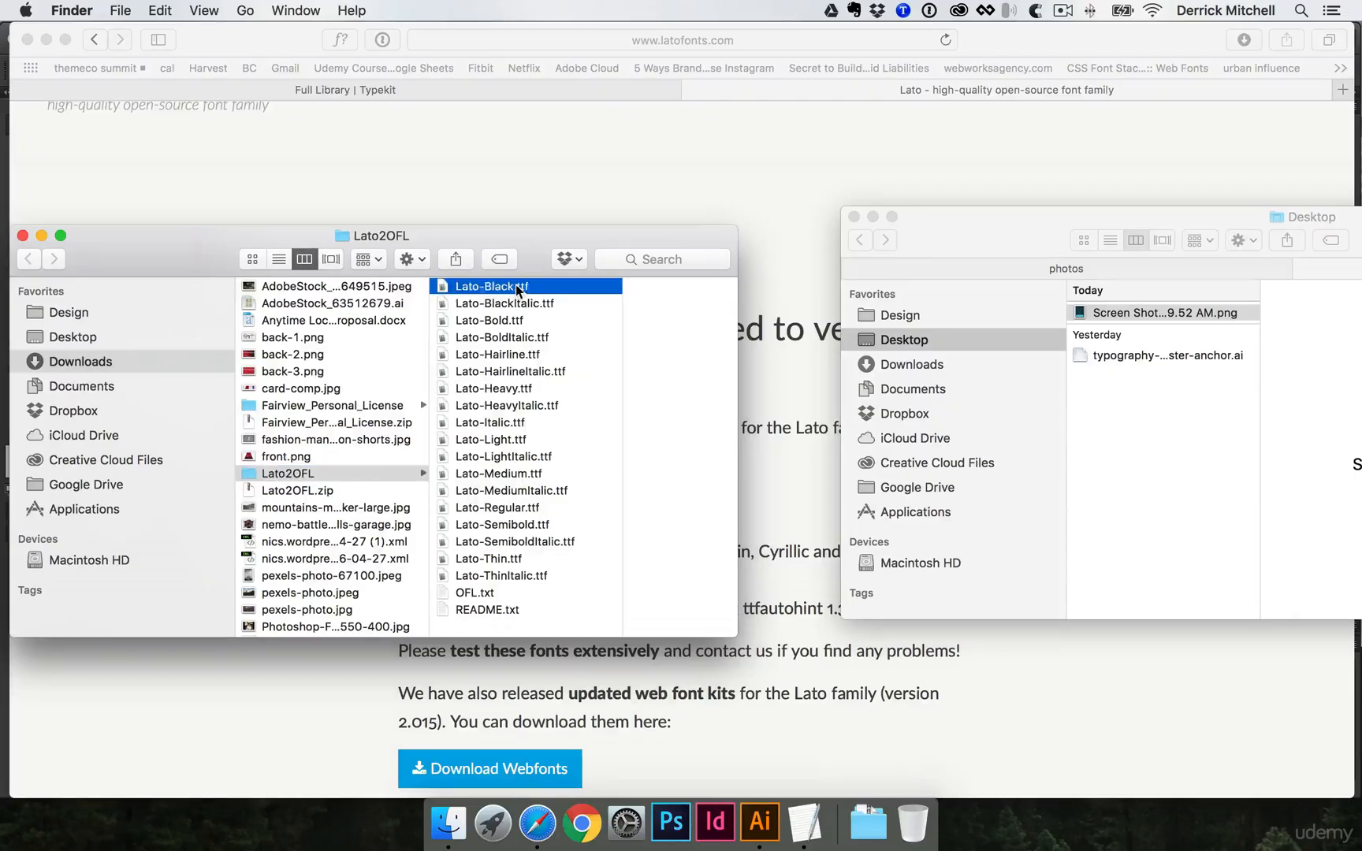
{"action": "left_click", "coordinate": [448, 575], "text": "shift"}
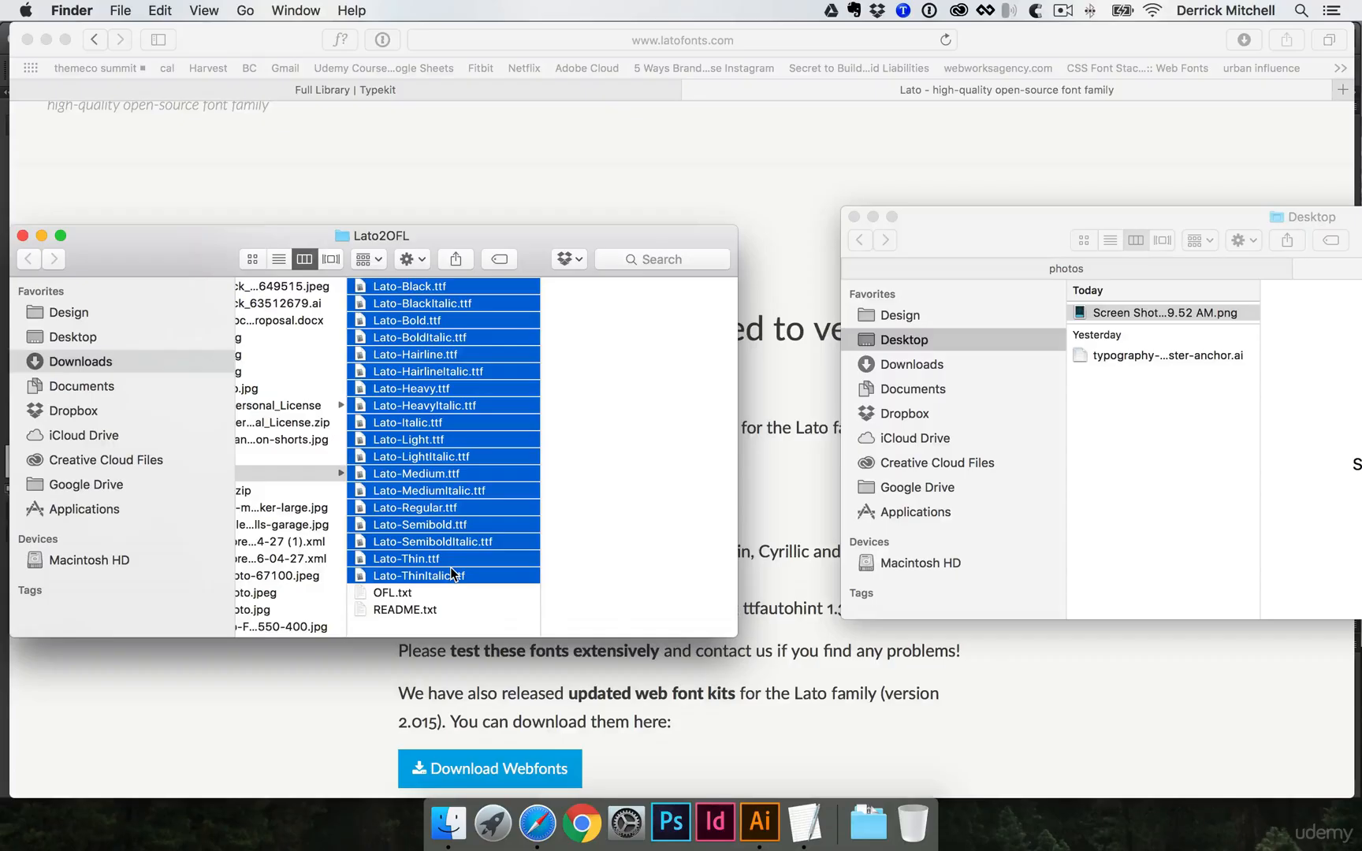
{"action": "double_click", "coordinate": [451, 568]}
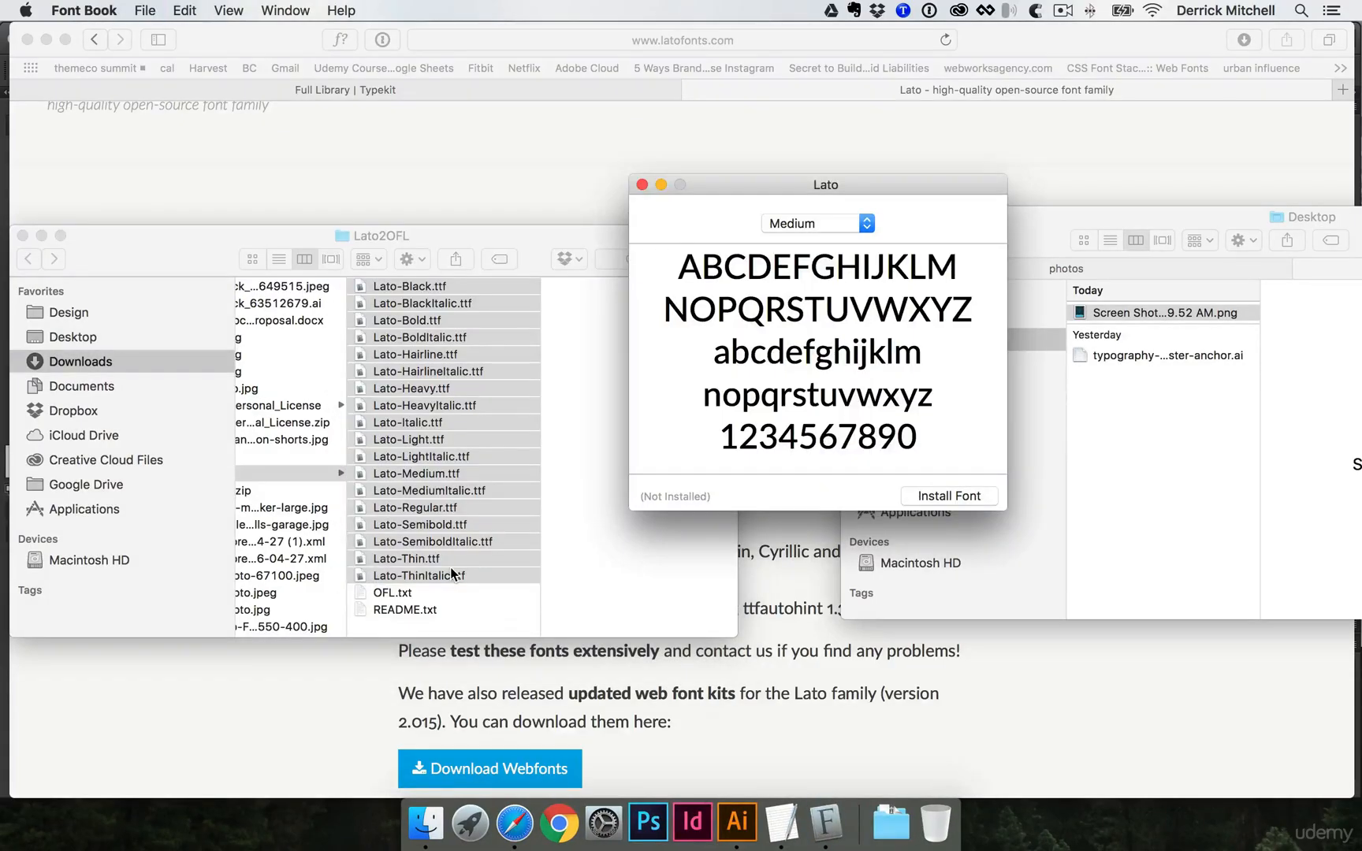
{"action": "left_click", "coordinate": [968, 496]}
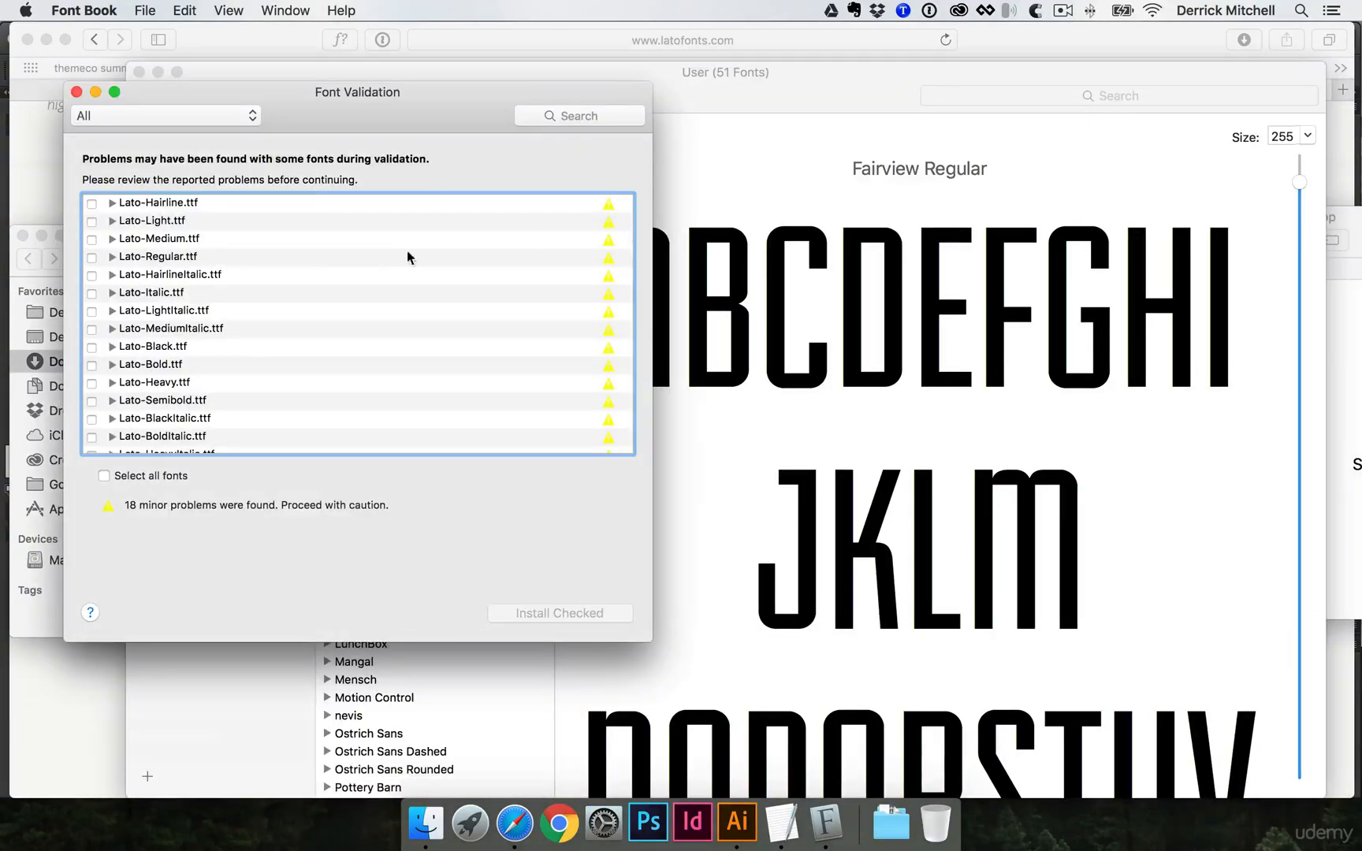
Review the validation details of Lato-Hairline.ttf and close the Font Validation window
{"action": "left_click", "coordinate": [112, 202]}
{"action": "left_click", "coordinate": [120, 220]}
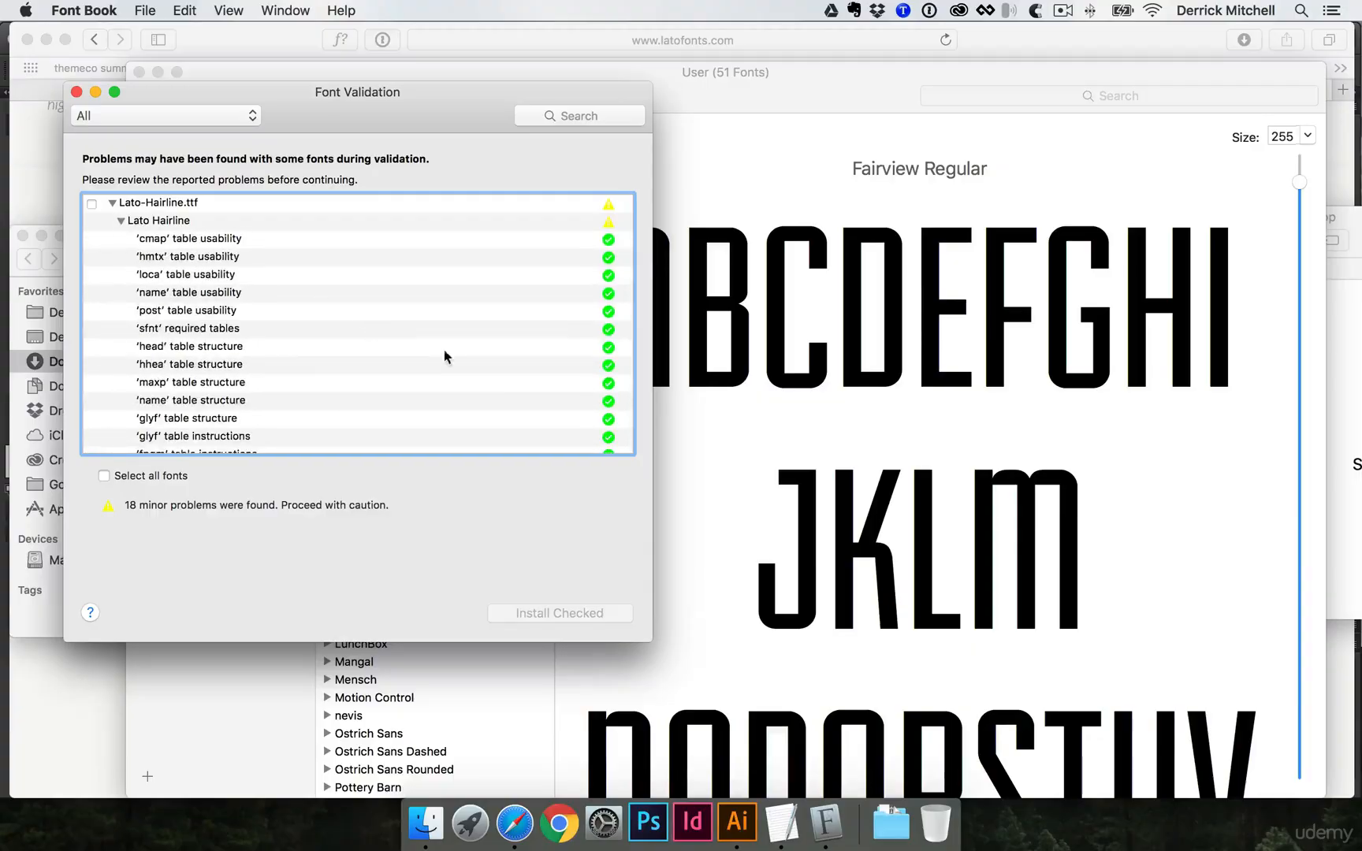
{"action": "scroll", "coordinate": [626, 334], "scroll_direction": "down", "scroll_amount": 5}
{"action": "scroll", "coordinate": [384, 403], "scroll_direction": "up", "scroll_amount": 5}
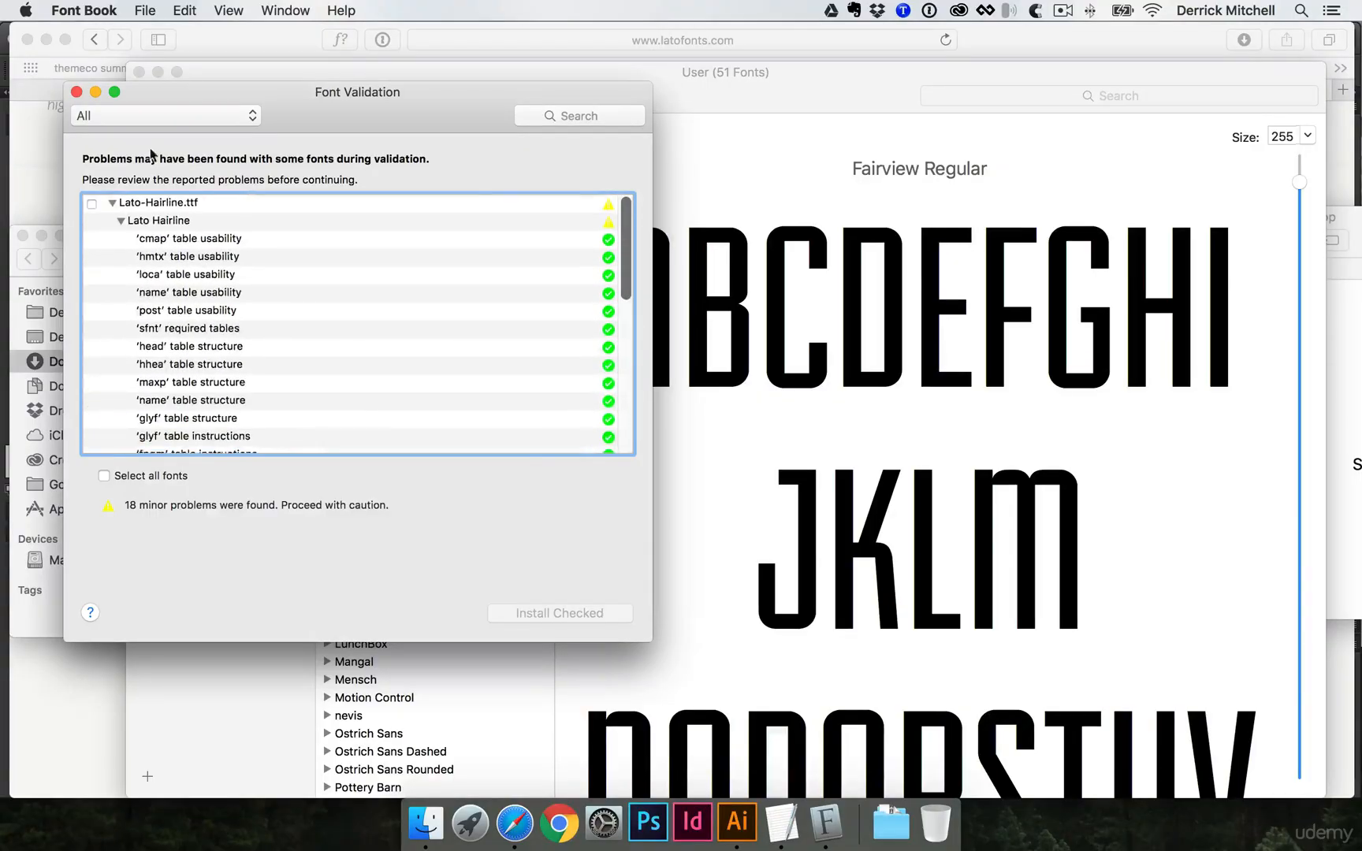
{"action": "left_click", "coordinate": [77, 92]}
Close the Font Book window and both Finder windows, and switch back to Illustrator
{"action": "left_click_drag", "start_coordinate": [264, 70], "coordinate": [279, 24]}
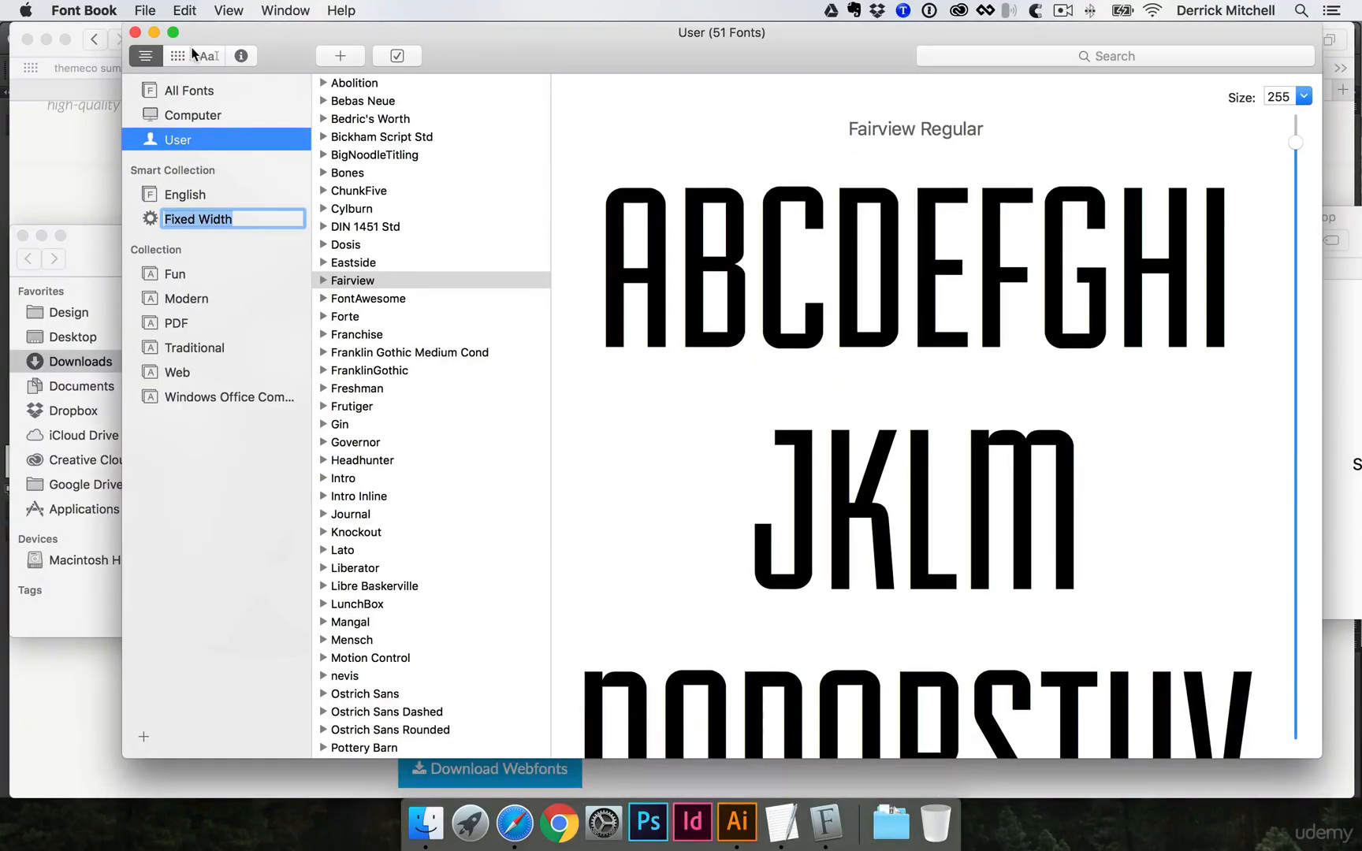
{"action": "left_click", "coordinate": [134, 32]}
{"action": "left_click_drag", "start_coordinate": [134, 247], "coordinate": [224, 224]}
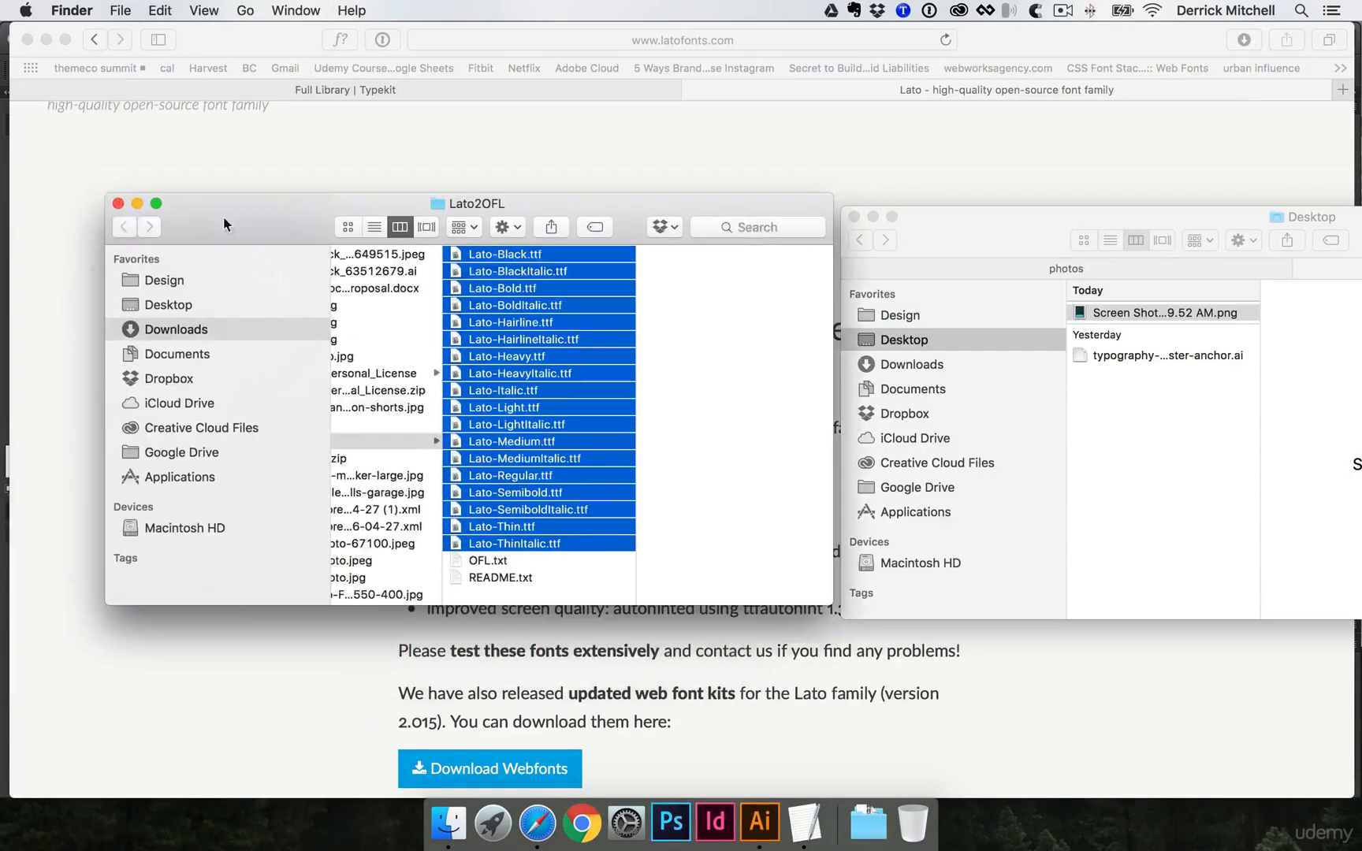
{"action": "left_click", "coordinate": [117, 202]}
{"action": "left_click", "coordinate": [853, 217]}
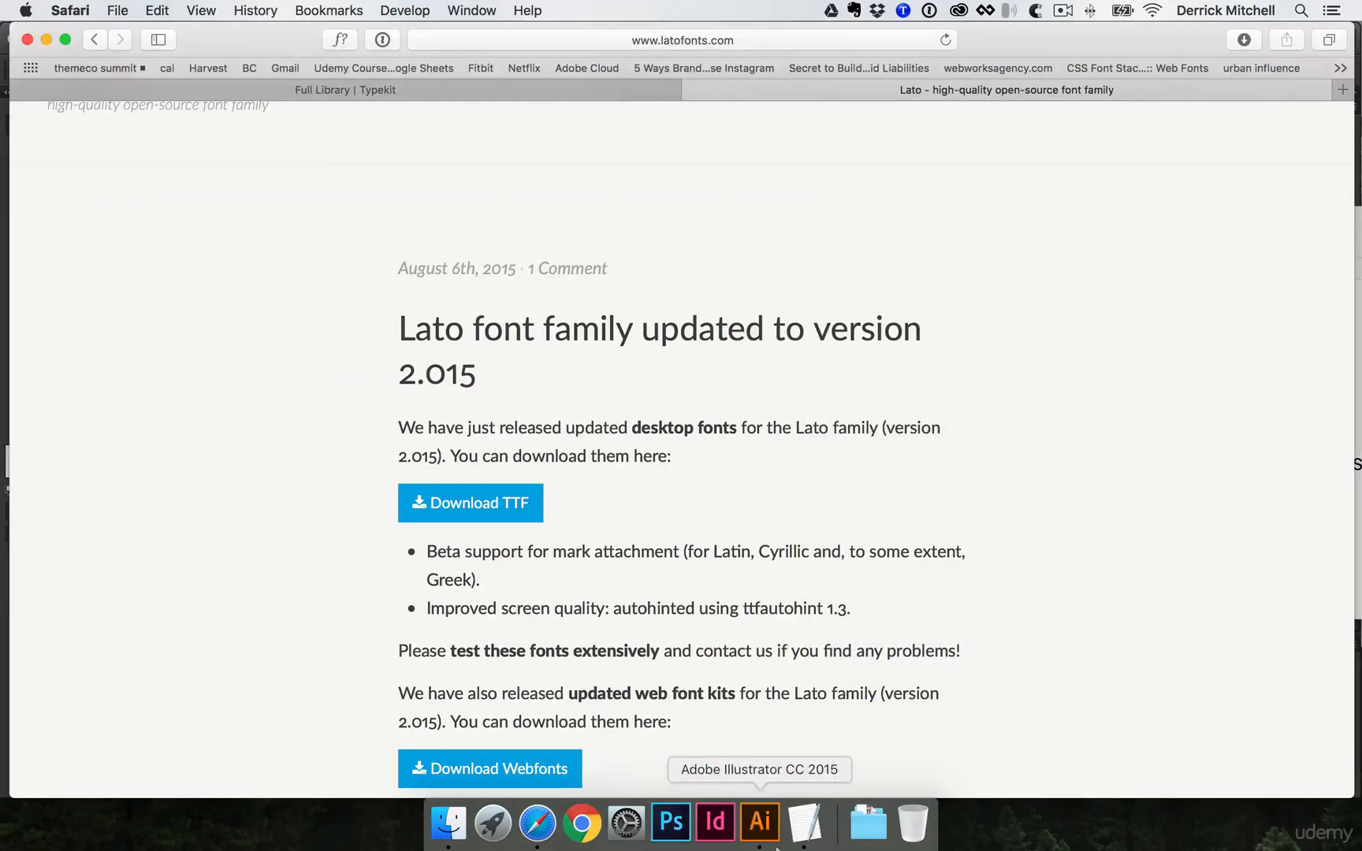
{"action": "left_click", "coordinate": [759, 822]}
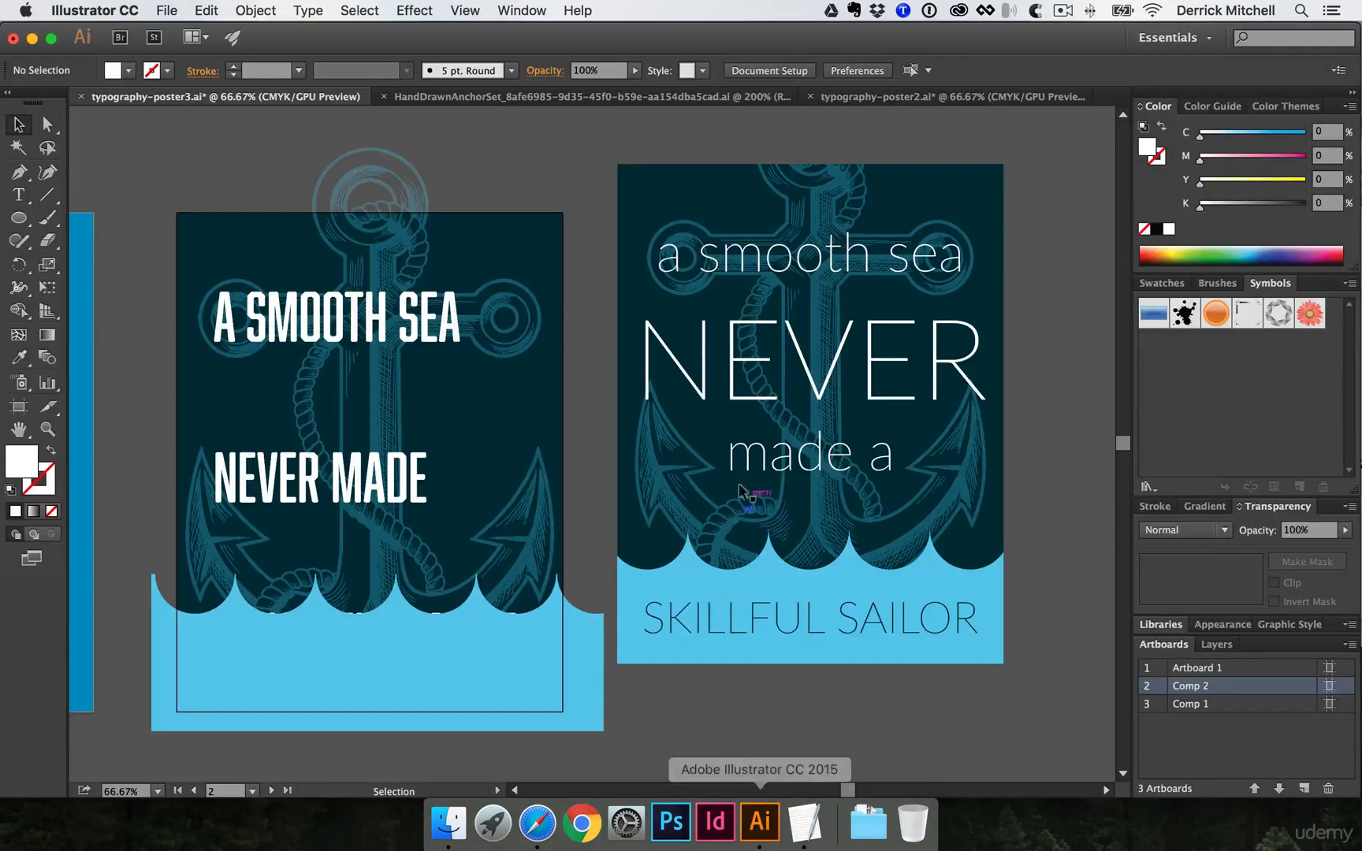
Apply the reference poster's "a smooth sea" text style to Comp 2's quote text with the Eyedropper
{"action": "left_click", "coordinate": [288, 309]}
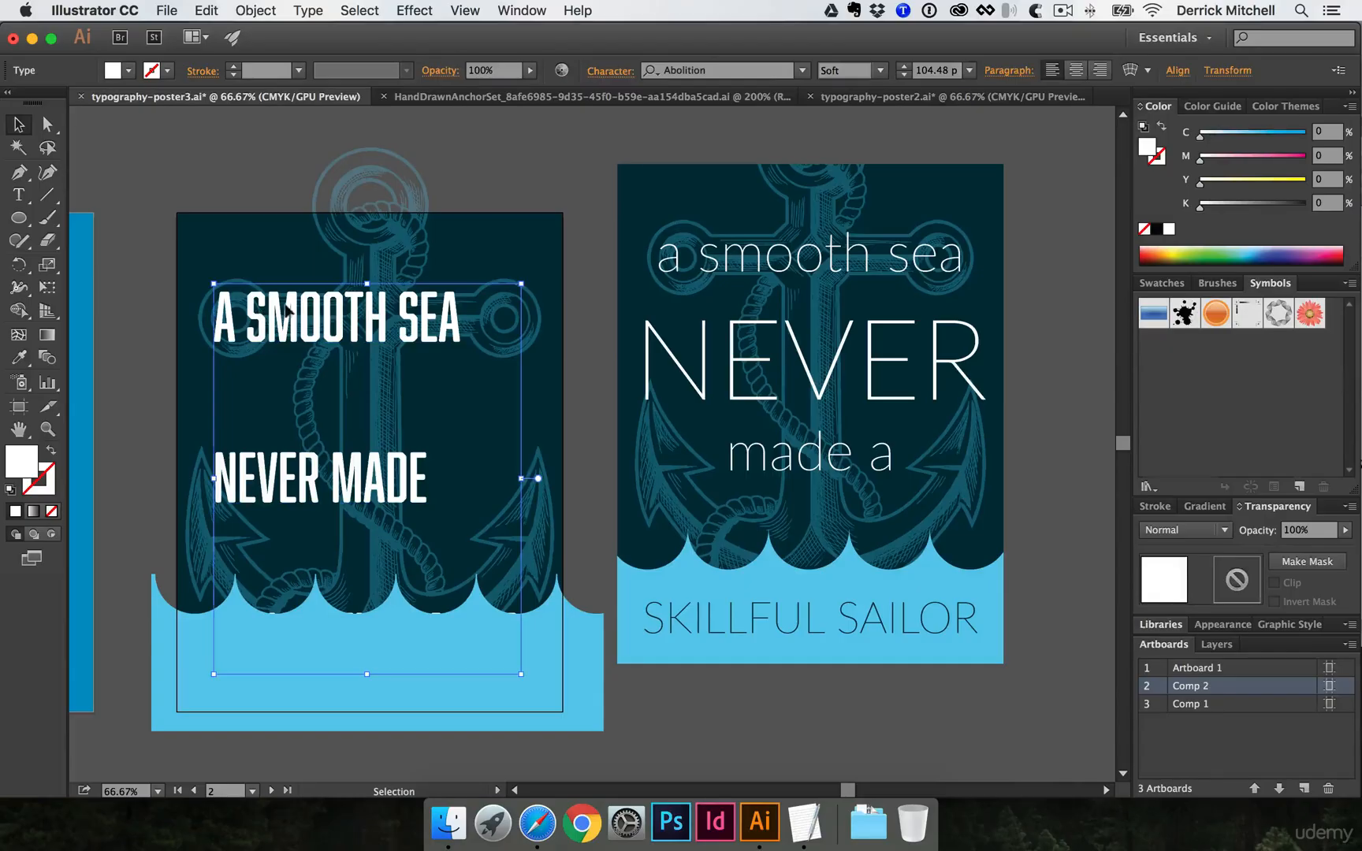
{"action": "left_click", "coordinate": [182, 159]}
{"action": "left_click", "coordinate": [279, 309]}
{"action": "key", "text": "i"}
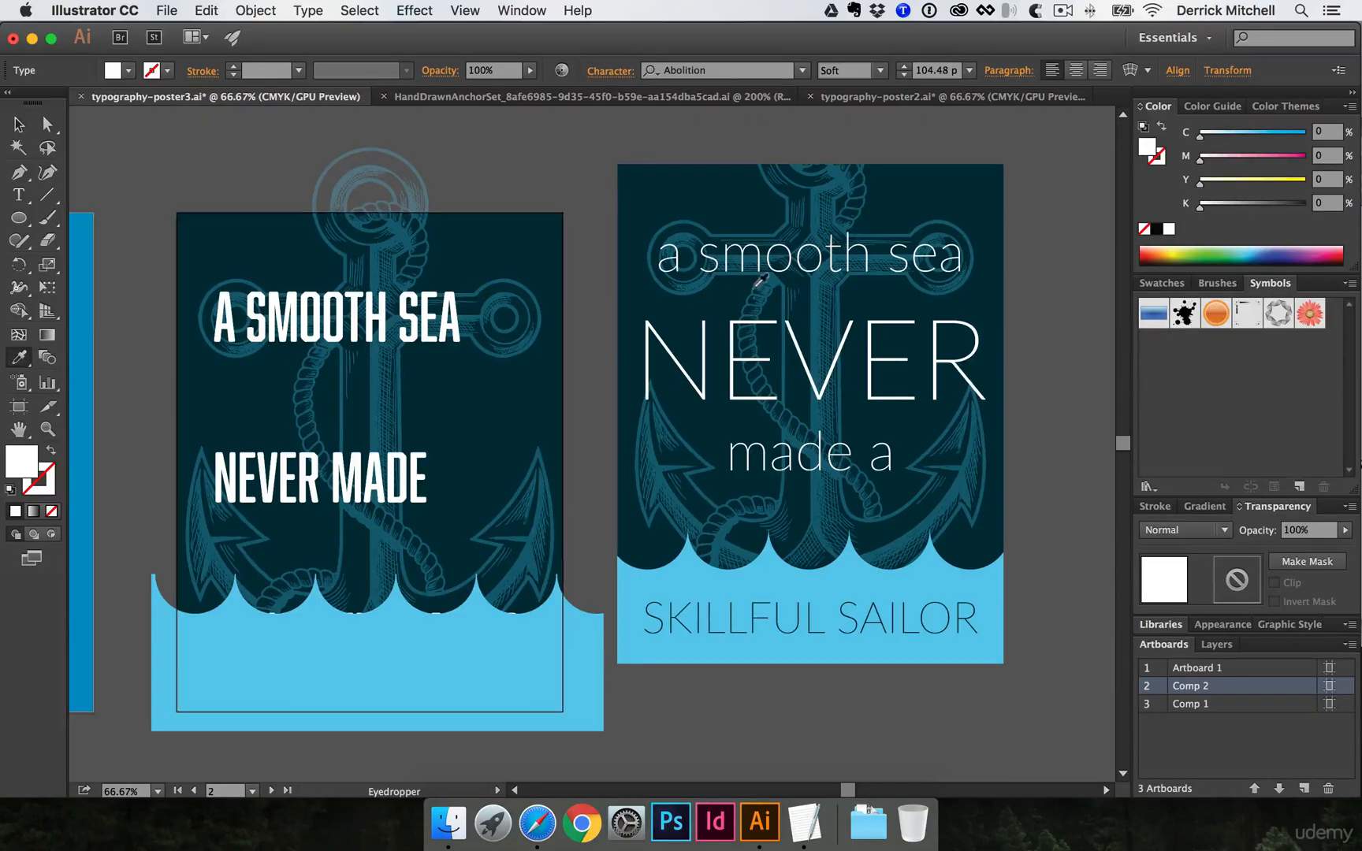
{"action": "left_click", "coordinate": [772, 256]}
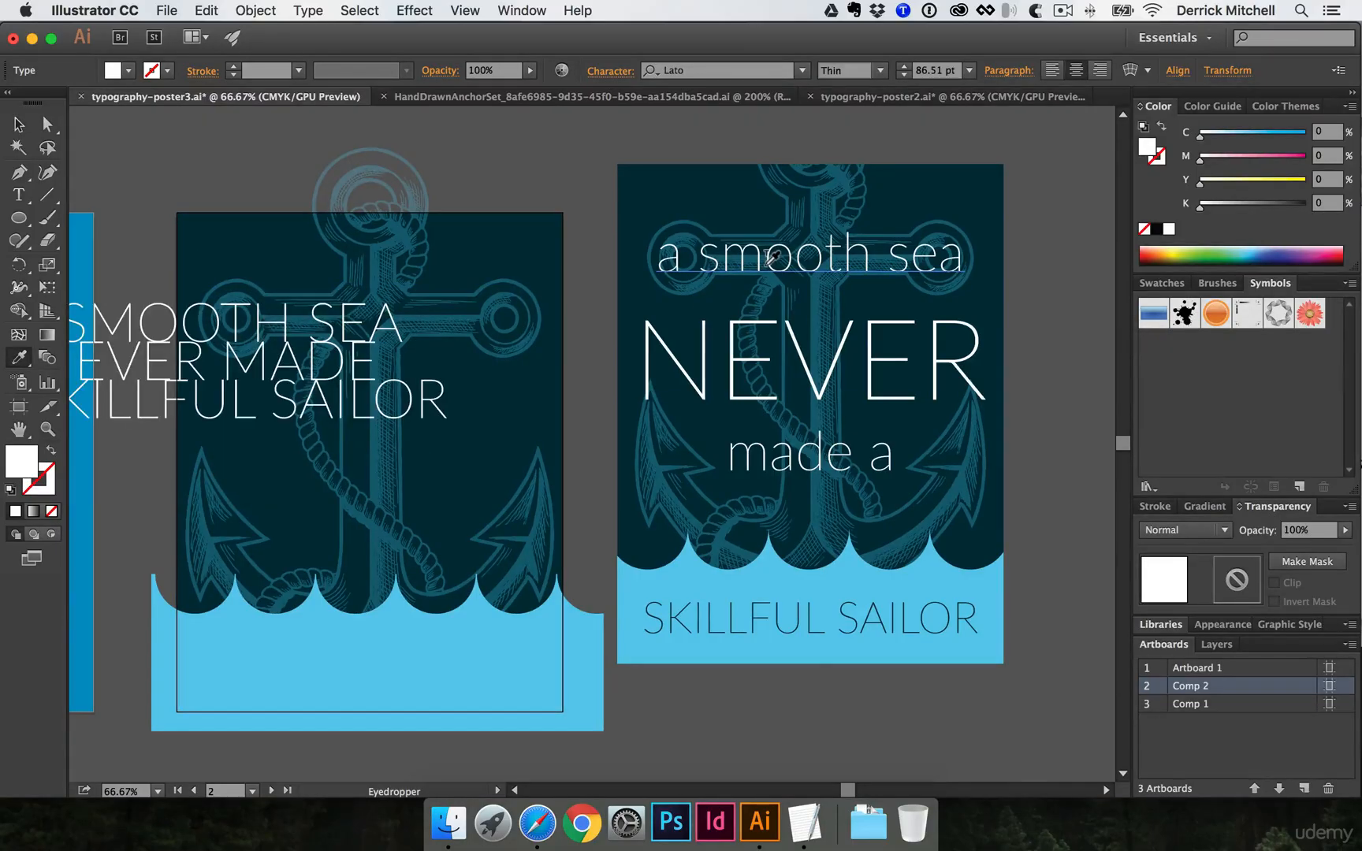
Move the restyled quote text back onto Comp 2, centred over the upper part of the anchor
{"action": "key", "text": "v"}
{"action": "left_click_drag", "start_coordinate": [296, 333], "coordinate": [485, 396]}
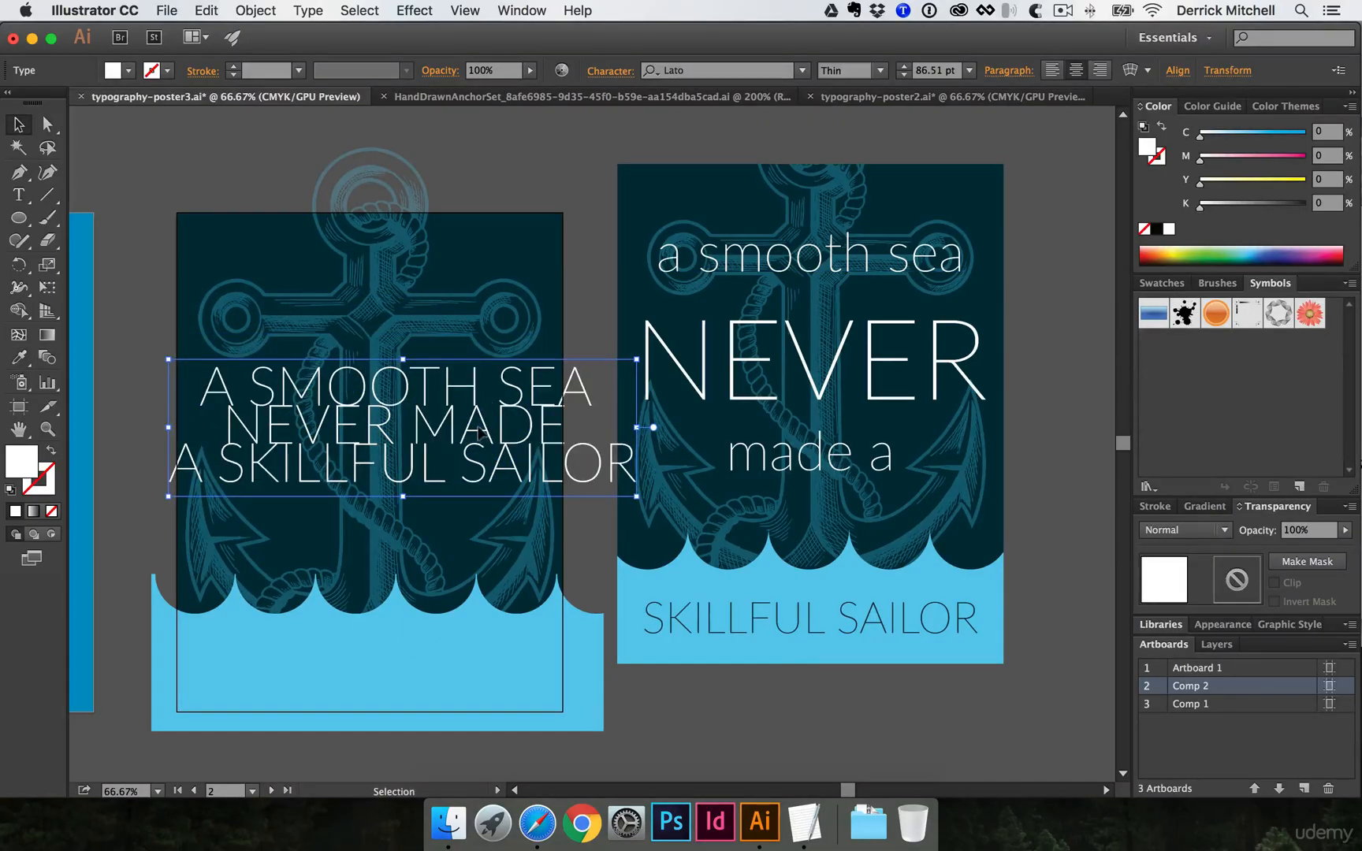
{"action": "left_click_drag", "start_coordinate": [451, 444], "coordinate": [427, 449]}
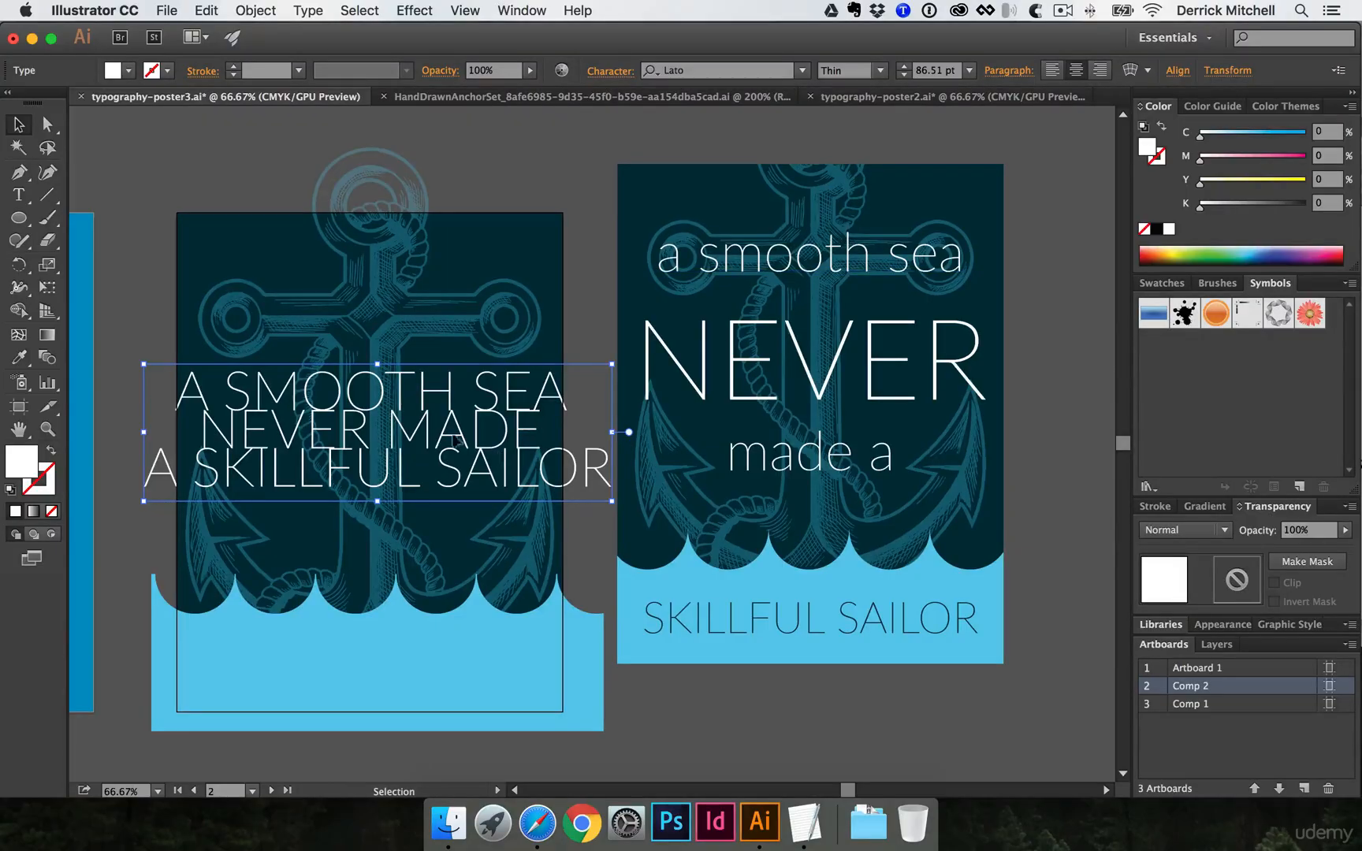
{"action": "left_click_drag", "start_coordinate": [368, 423], "coordinate": [357, 363]}
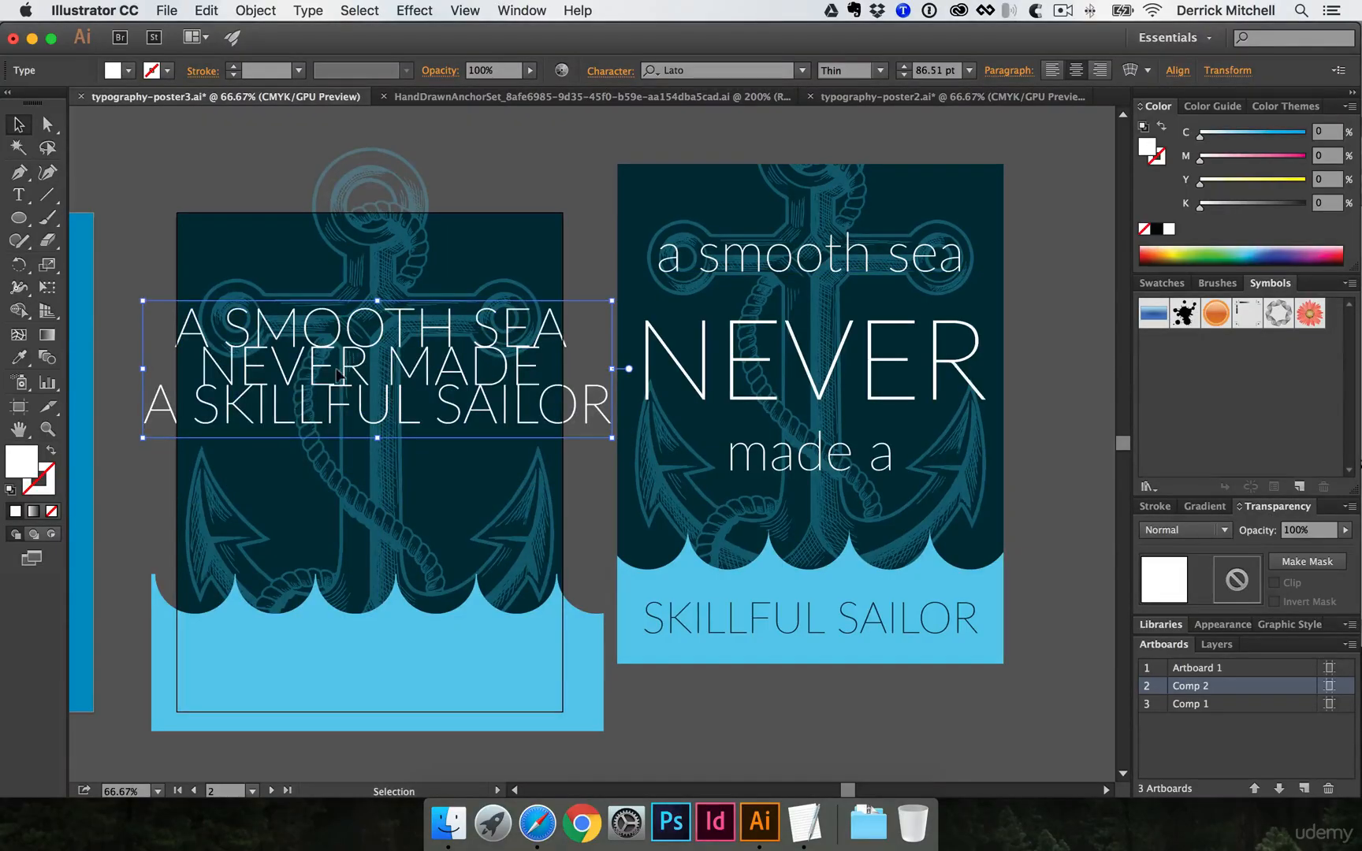
Change the quote text to lowercase and move it higher on the Comp 2 artboard
{"action": "left_click", "coordinate": [308, 10]}
{"action": "mouse_move", "coordinate": [349, 285]}
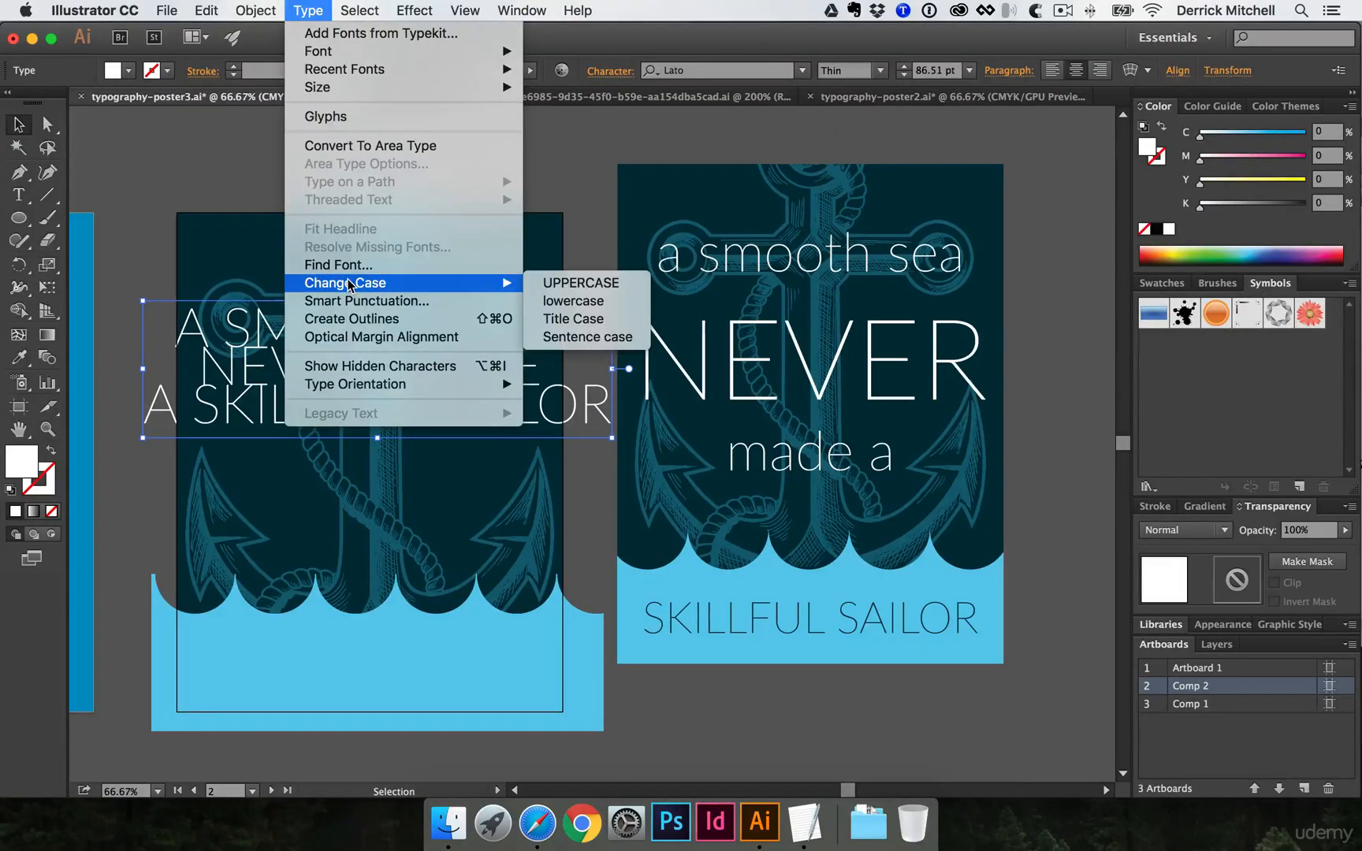
{"action": "left_click", "coordinate": [591, 300]}
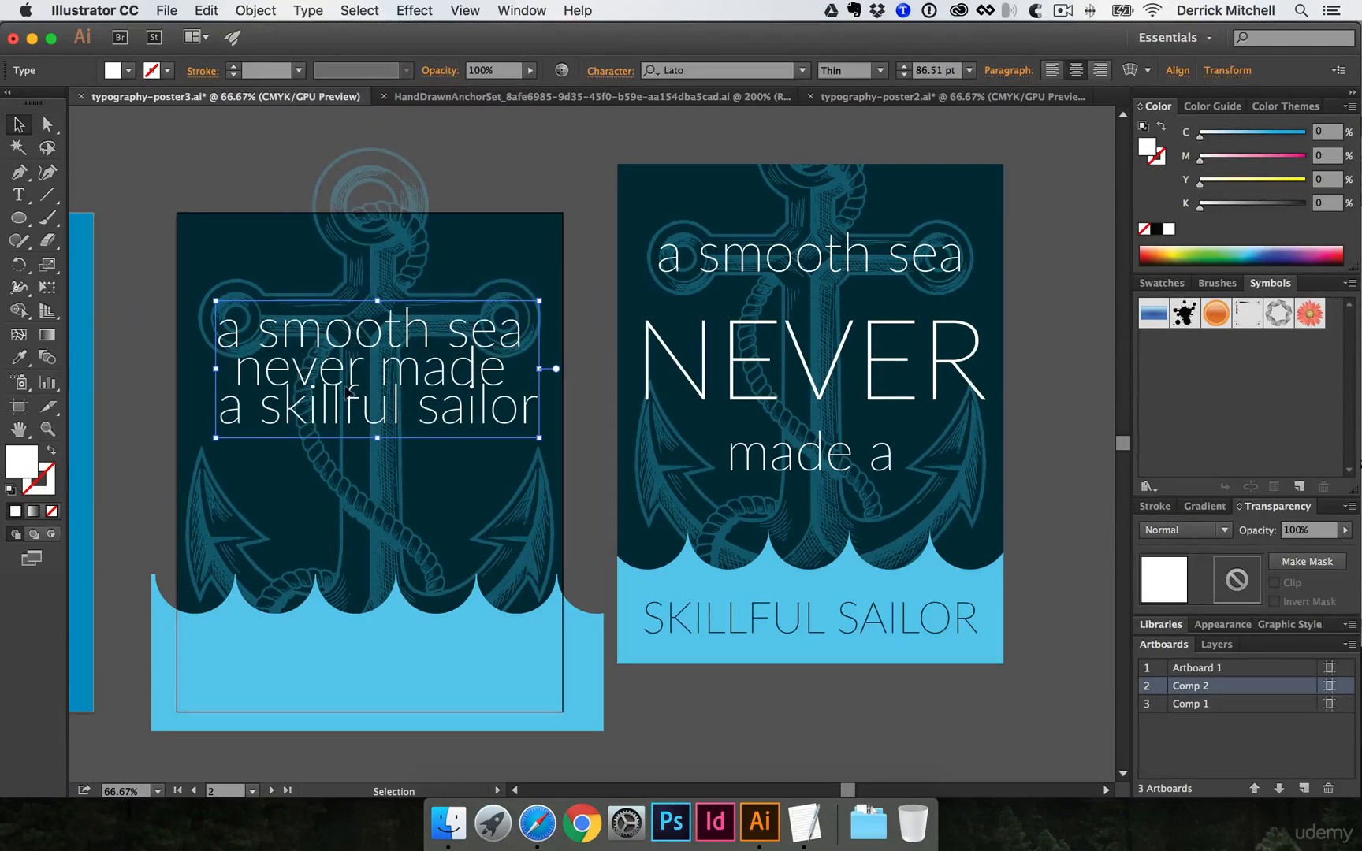
{"action": "left_click_drag", "start_coordinate": [347, 390], "coordinate": [347, 347]}
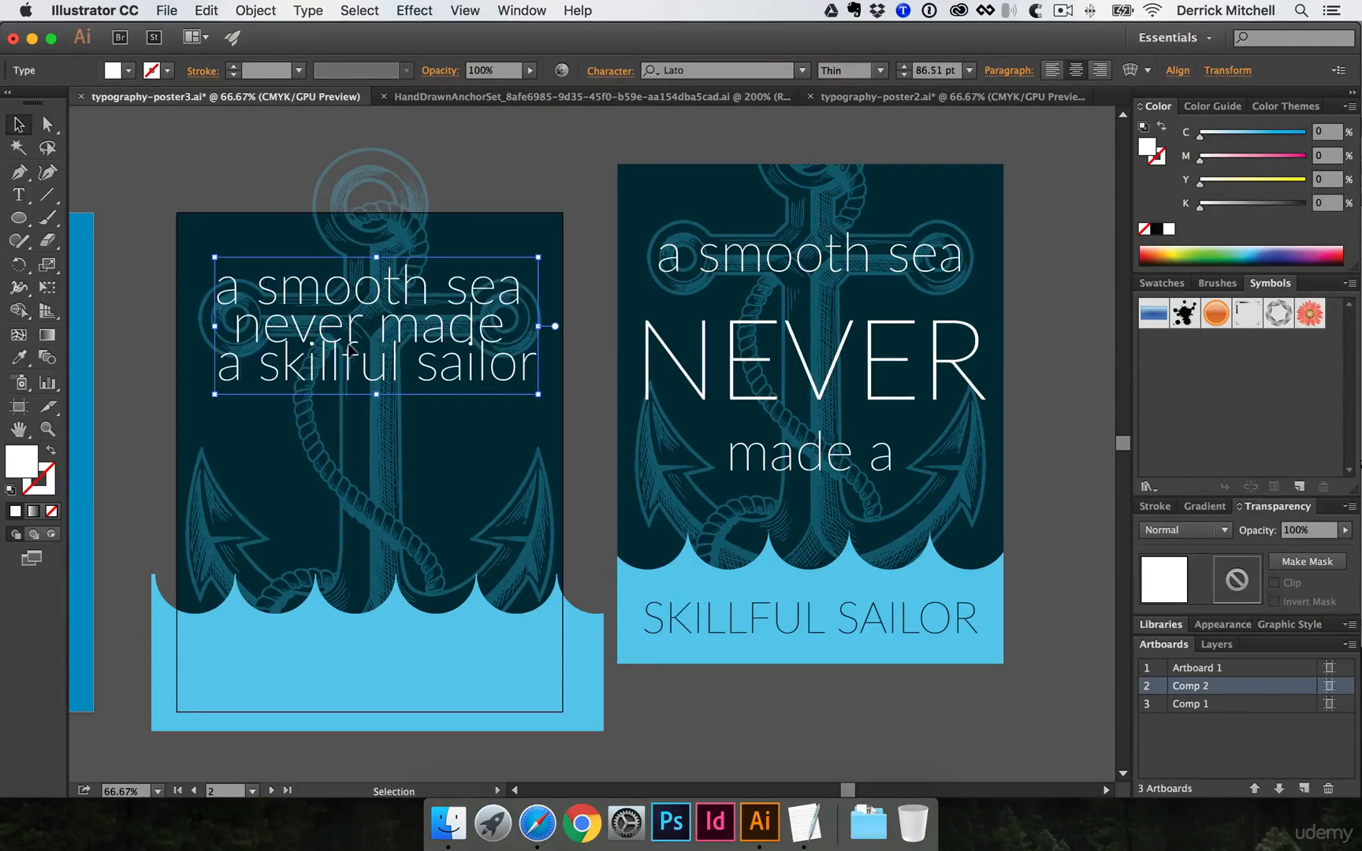
{"action": "left_click", "coordinate": [715, 367]}
{"action": "left_click", "coordinate": [532, 160]}
{"action": "key", "text": "a"}
{"action": "left_click_drag", "start_coordinate": [703, 248], "coordinate": [779, 206]}
{"action": "left_click_drag", "start_coordinate": [715, 383], "coordinate": [790, 347]}
{"action": "left_click", "coordinate": [788, 454]}
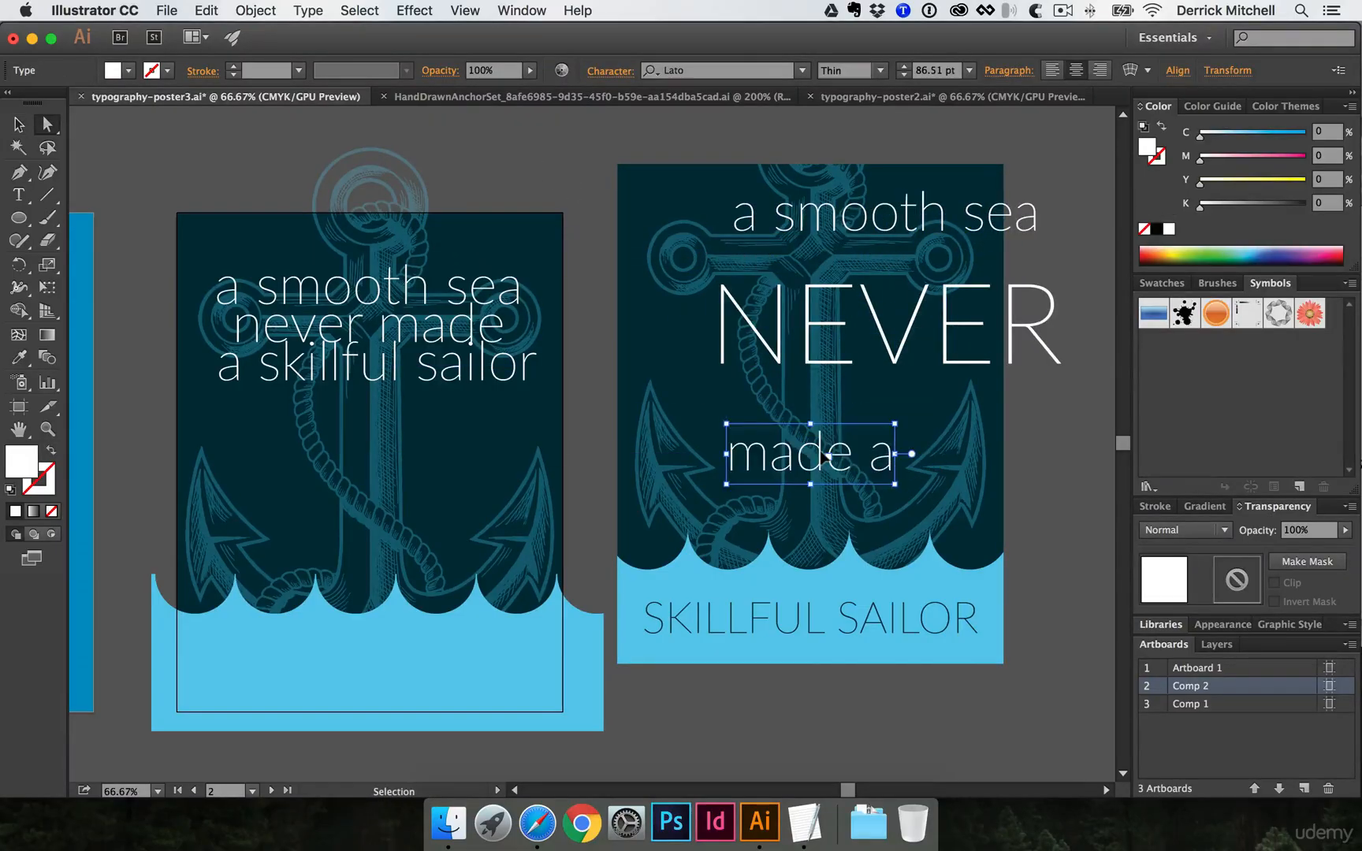
{"action": "key", "text": "super+z"}
{"action": "key", "text": "super+z"}
{"action": "left_click", "coordinate": [567, 185]}
{"action": "key", "text": "v"}
Move the grouped reference poster farther to the right of Comp 2 and deselect it
{"action": "scroll", "coordinate": [610, 237], "scroll_direction": "up", "scroll_amount": 3}
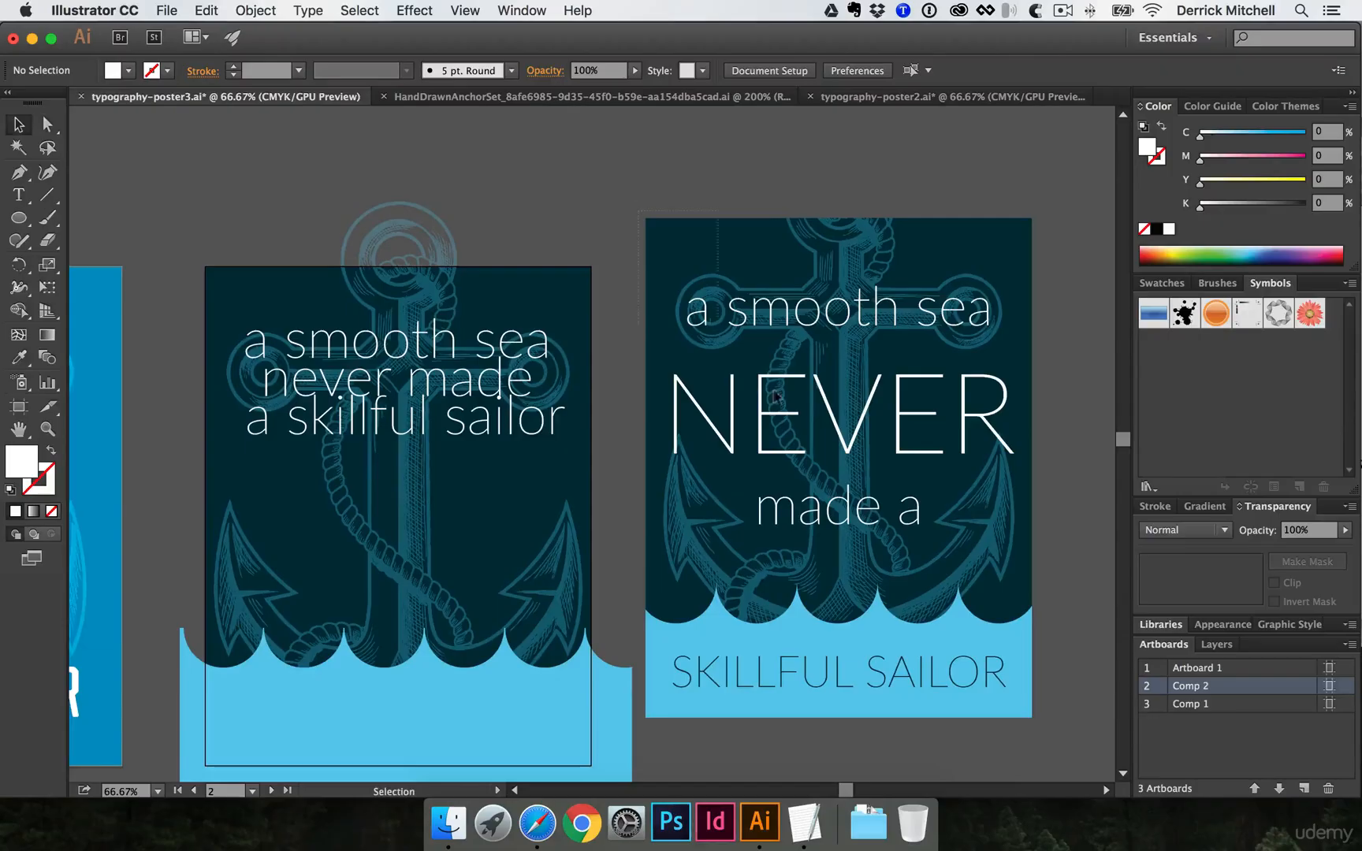
{"action": "left_click", "coordinate": [786, 534]}
{"action": "left_click_drag", "start_coordinate": [787, 534], "coordinate": [967, 565]}
{"action": "left_click", "coordinate": [681, 409]}
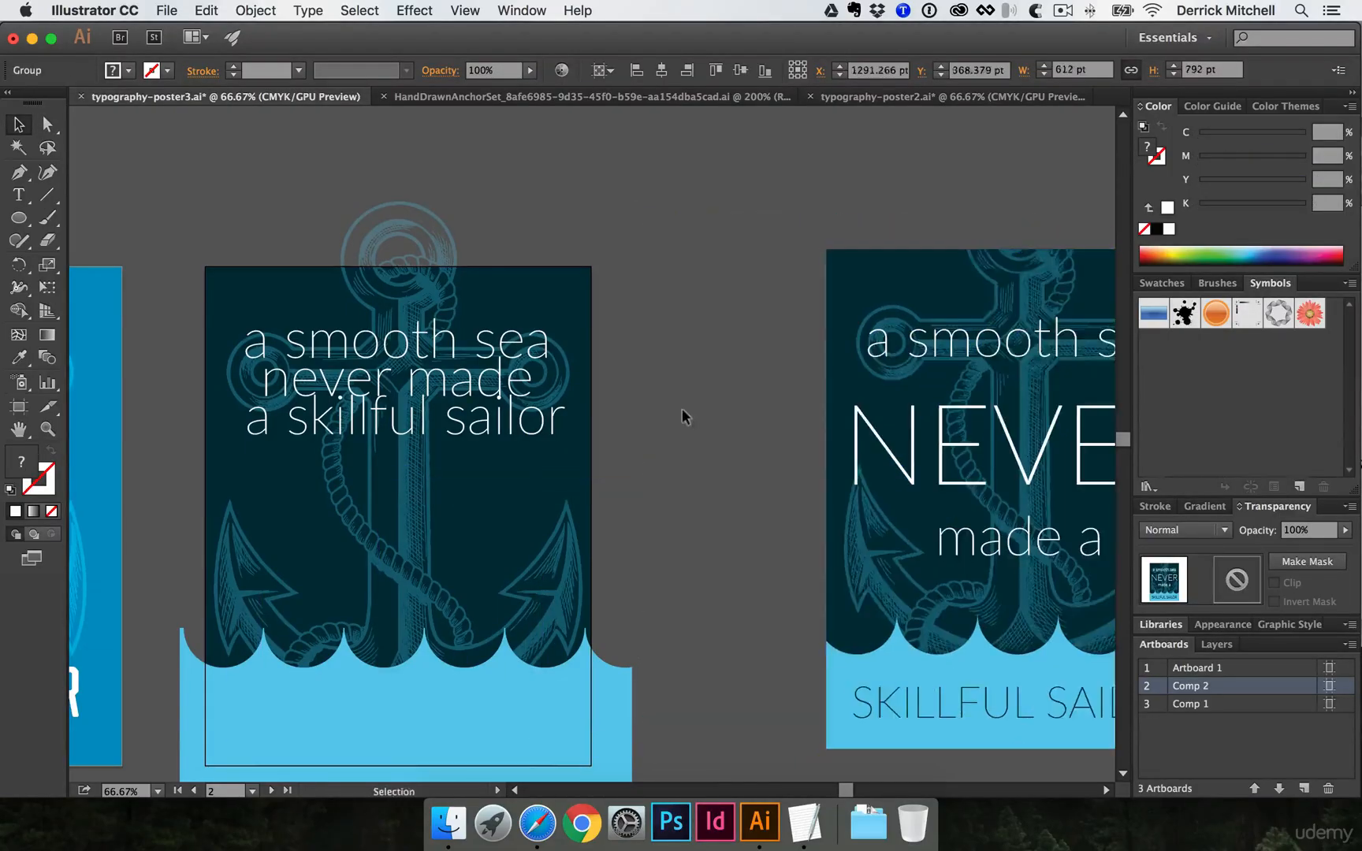
Move the three-line quote text off Comp 2 onto the empty canvas above the artboard
{"action": "scroll", "coordinate": [681, 408], "scroll_direction": "up", "scroll_amount": 3}
{"action": "left_click", "coordinate": [406, 384]}
{"action": "left_click_drag", "start_coordinate": [402, 412], "coordinate": [670, 214]}
{"action": "left_click_drag", "start_coordinate": [846, 282], "coordinate": [727, 344]}
Remove the "a smooth sea" line from the quote text and shift the remaining lines farther up and right
{"action": "key", "text": "t"}
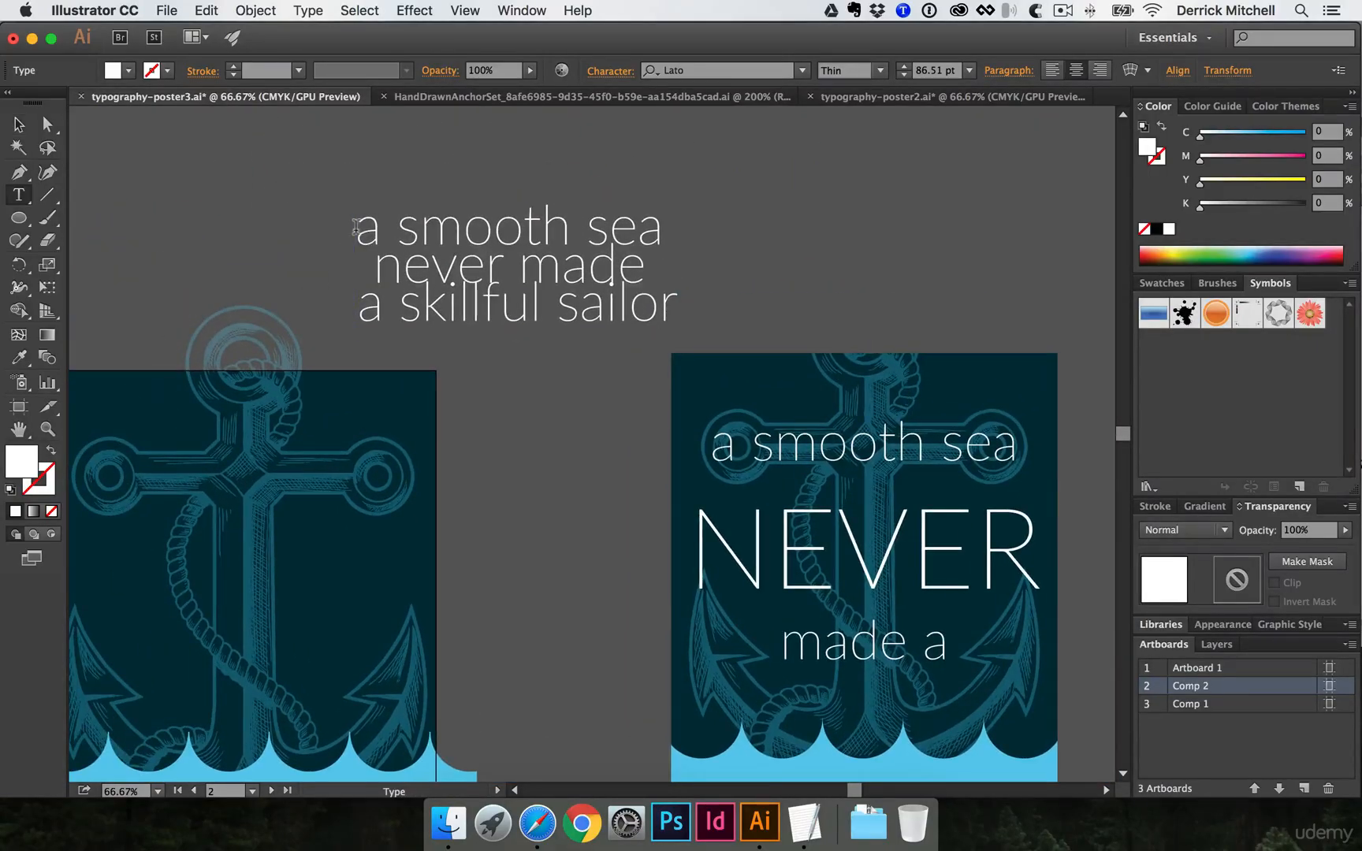
{"action": "left_click_drag", "start_coordinate": [355, 229], "coordinate": [661, 230]}
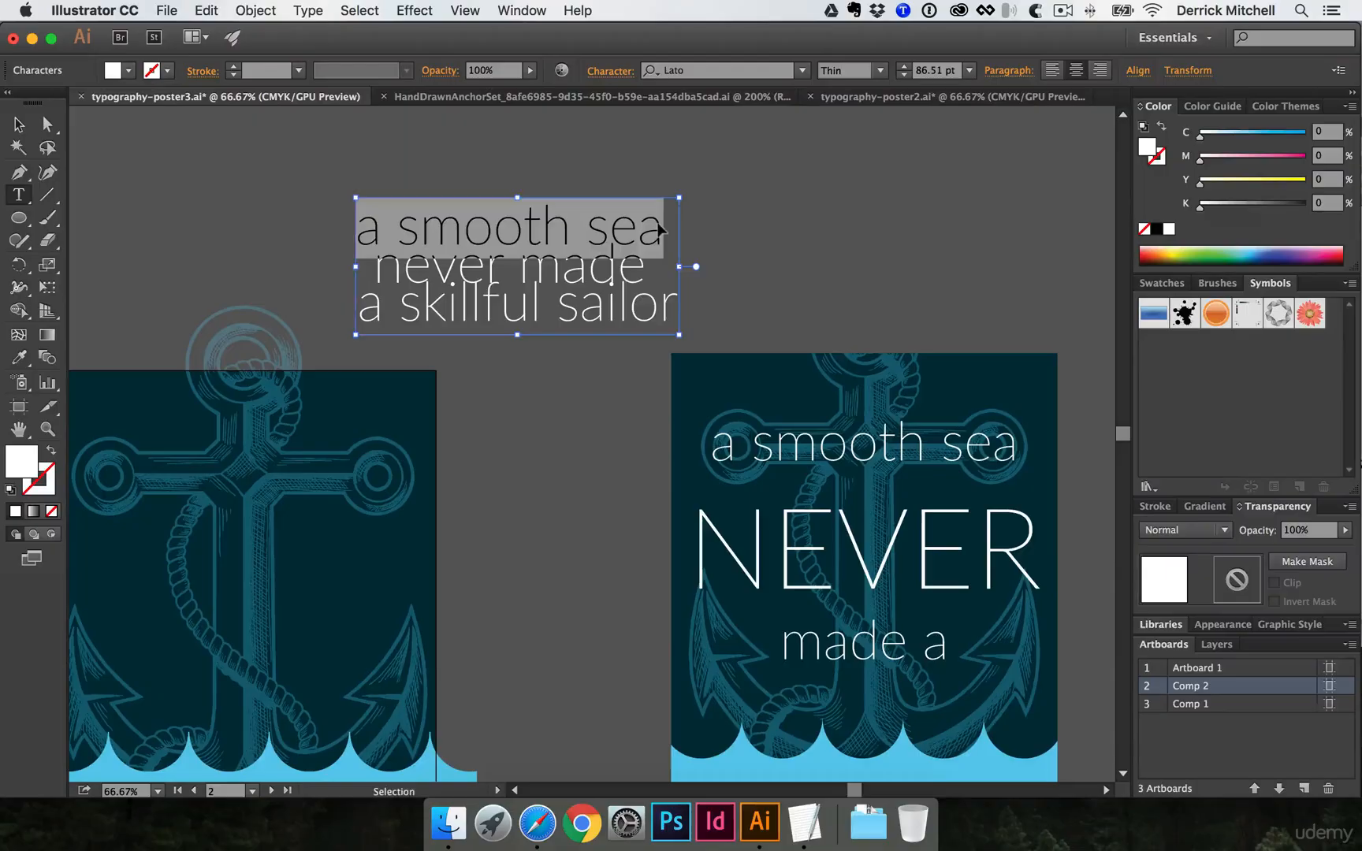
{"action": "key", "text": "BackSpace"}
{"action": "key", "text": "Escape"}
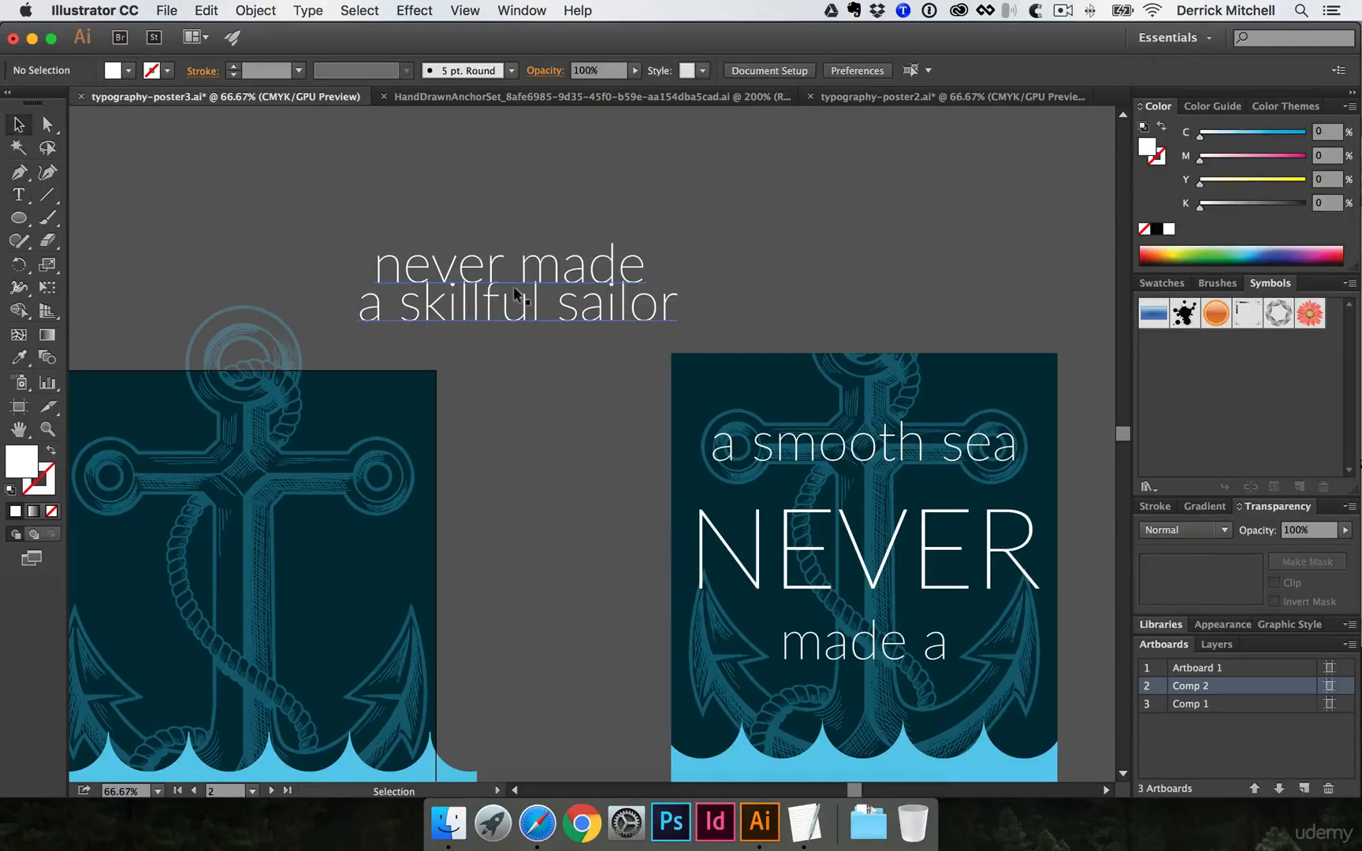
{"action": "left_click_drag", "start_coordinate": [514, 292], "coordinate": [605, 248]}
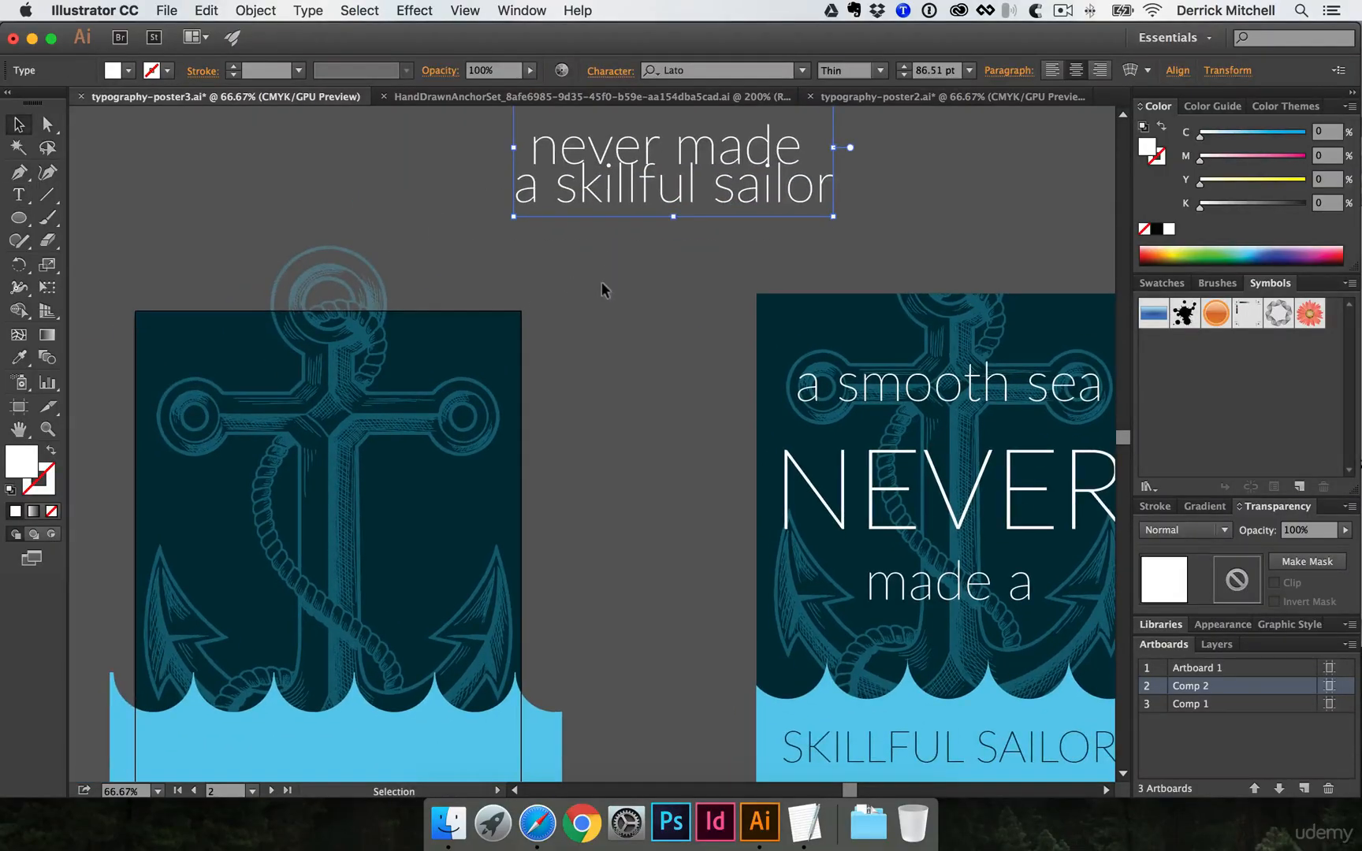
Create a separate "a smooth sea" text object and place it over the anchor's crossbar on Comp 2
{"action": "key", "text": "t"}
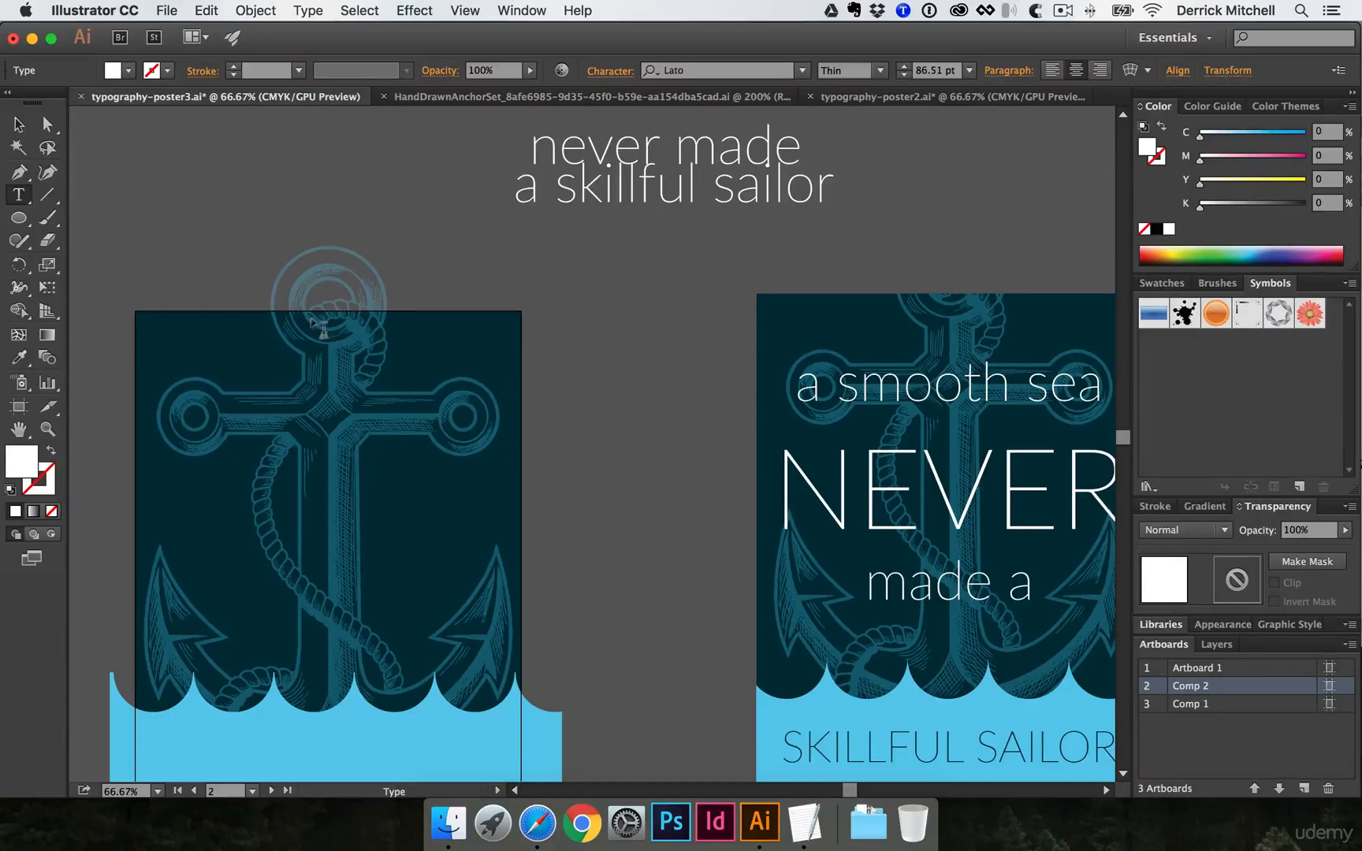
{"action": "left_click", "coordinate": [168, 278]}
{"action": "type", "text": "a smooth sea"}
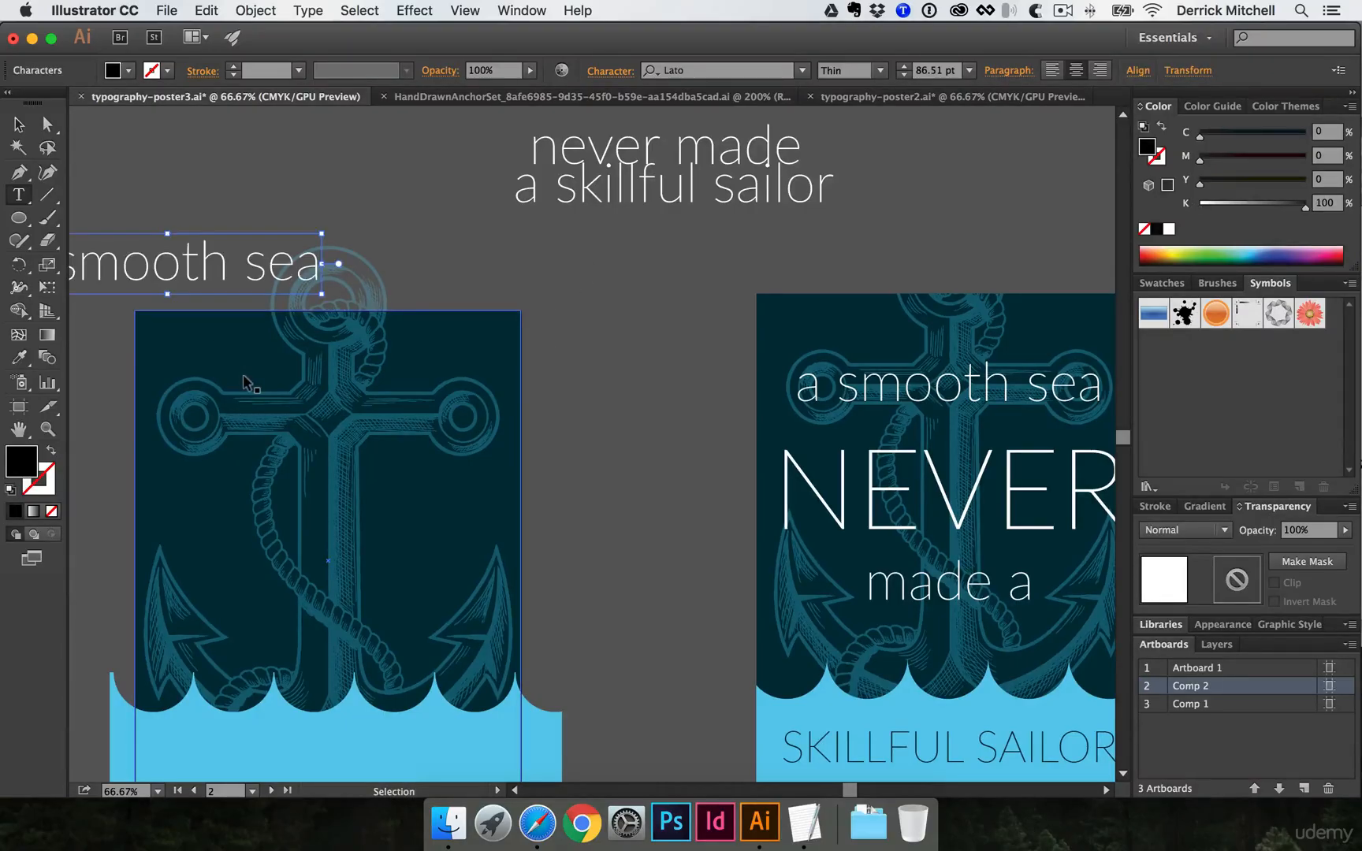
{"action": "left_click", "coordinate": [230, 167], "text": "super"}
{"action": "key", "text": "v"}
{"action": "left_click_drag", "start_coordinate": [189, 252], "coordinate": [357, 398]}
Cut the word "never" out of the remaining quote text above the artboards and deselect the text
{"action": "key", "text": "space"}
{"action": "left_click_drag", "start_coordinate": [492, 476], "coordinate": [414, 443]}
{"action": "key", "text": "space"}
{"action": "left_click_drag", "start_coordinate": [602, 376], "coordinate": [617, 479]}
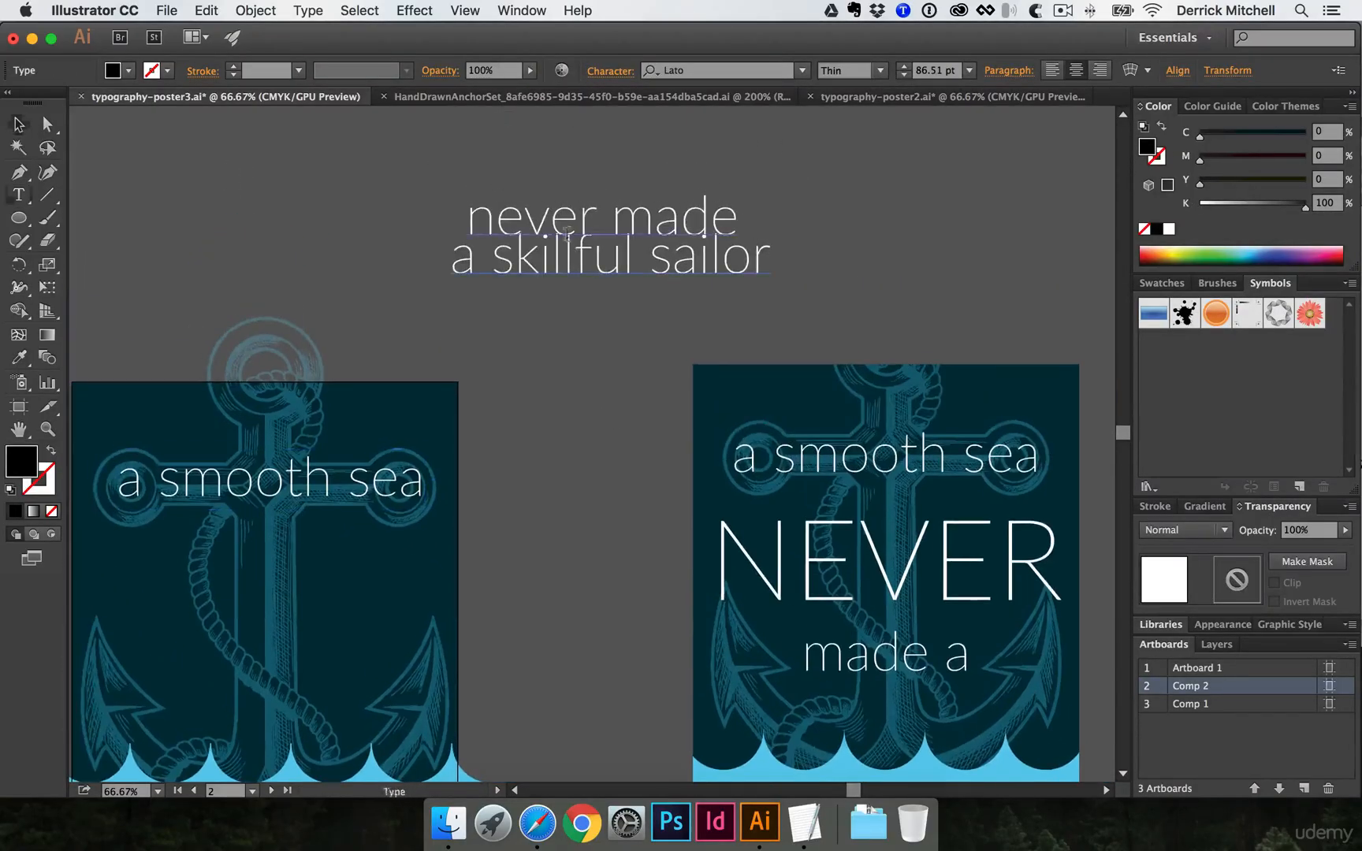
{"action": "key", "text": "t"}
{"action": "double_click", "coordinate": [545, 215]}
{"action": "key", "text": "super"}
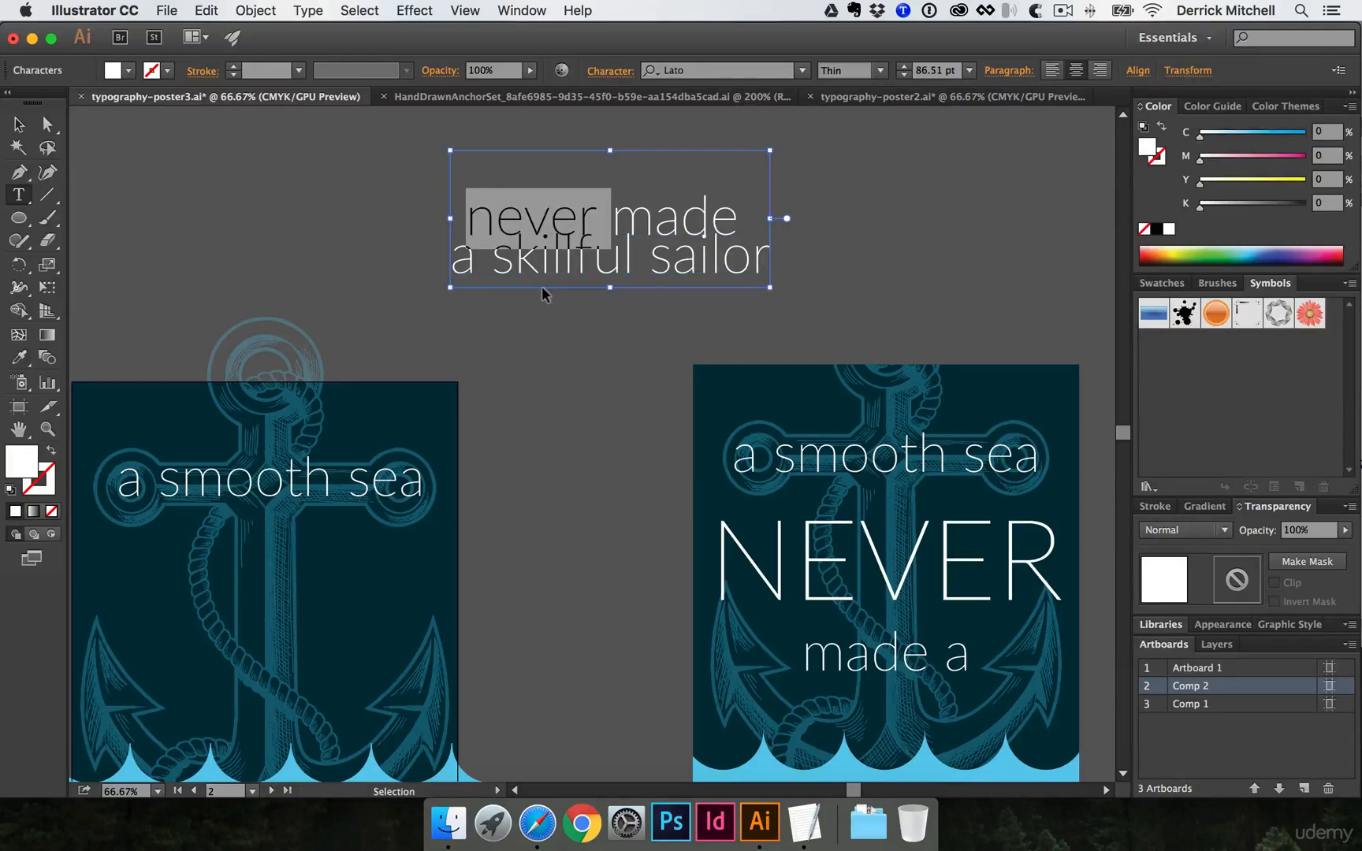
{"action": "key", "text": "super+x"}
{"action": "left_click", "coordinate": [527, 378], "text": "super"}
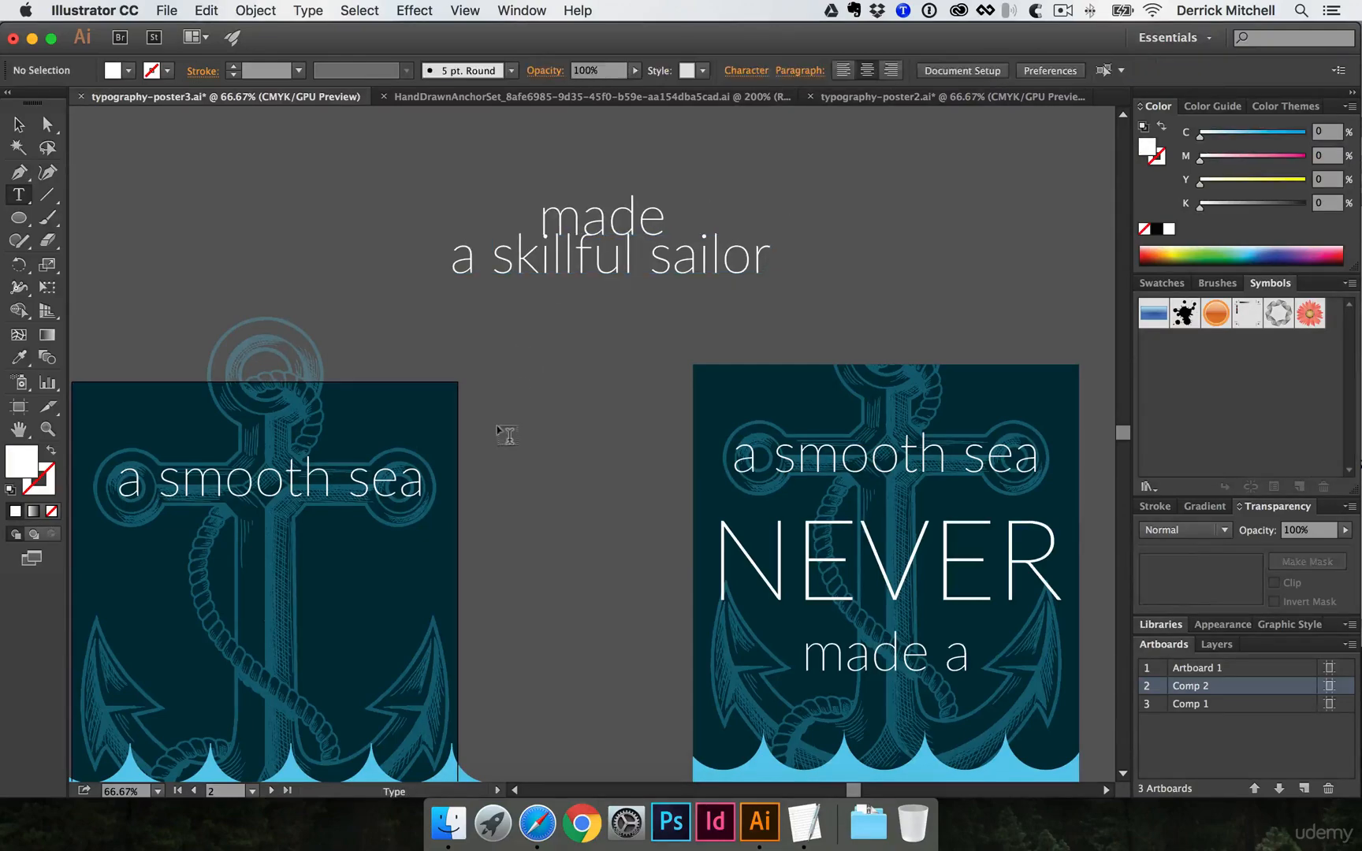
Paste "never" as a separate text object and place it below "a smooth sea" on Comp 2
{"action": "left_click", "coordinate": [504, 433]}
{"action": "key", "text": "super+v"}
{"action": "key", "text": "Escape"}
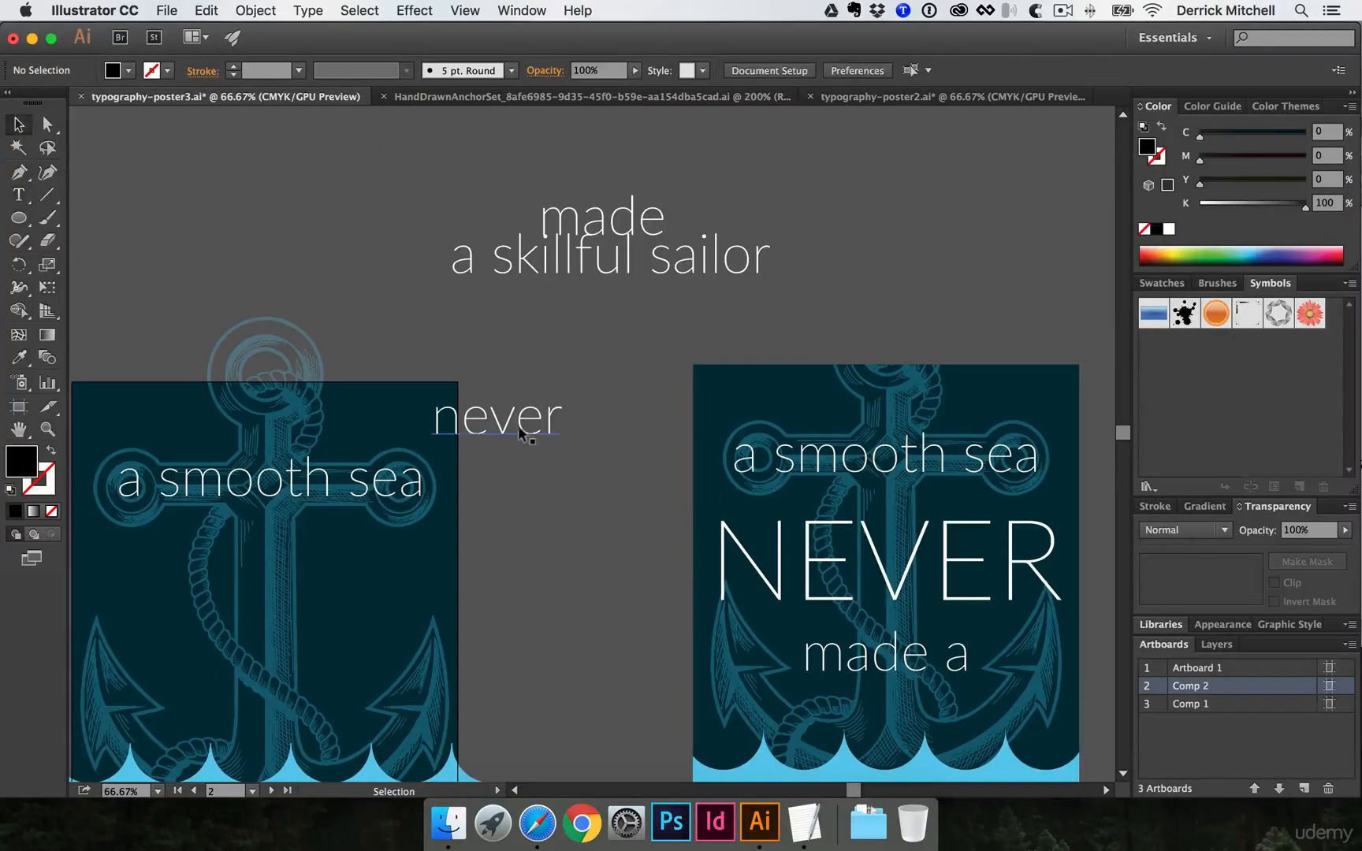
{"action": "left_click_drag", "start_coordinate": [522, 434], "coordinate": [257, 573]}
{"action": "left_click_drag", "start_coordinate": [350, 525], "coordinate": [347, 417]}
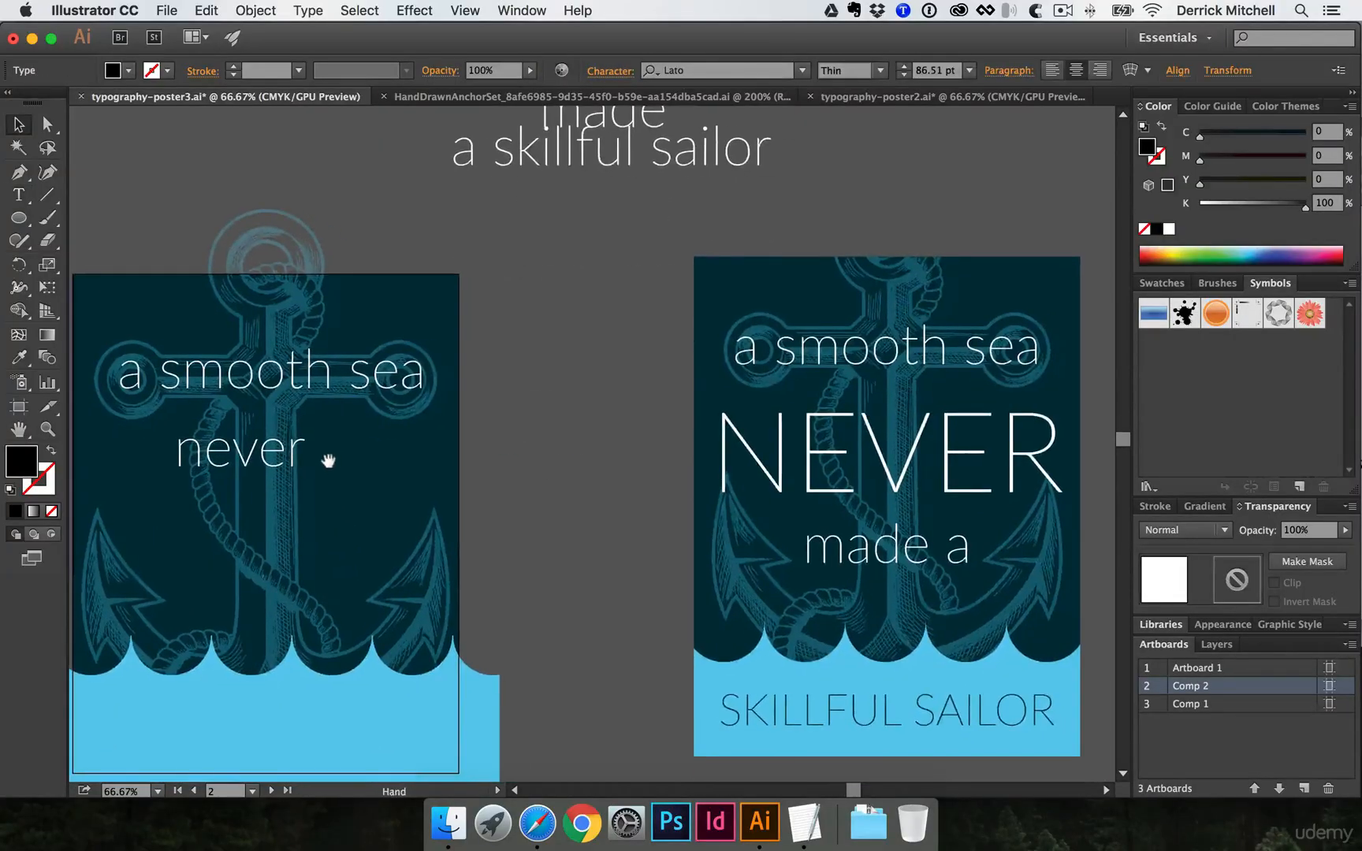
{"action": "left_click", "coordinate": [536, 450]}
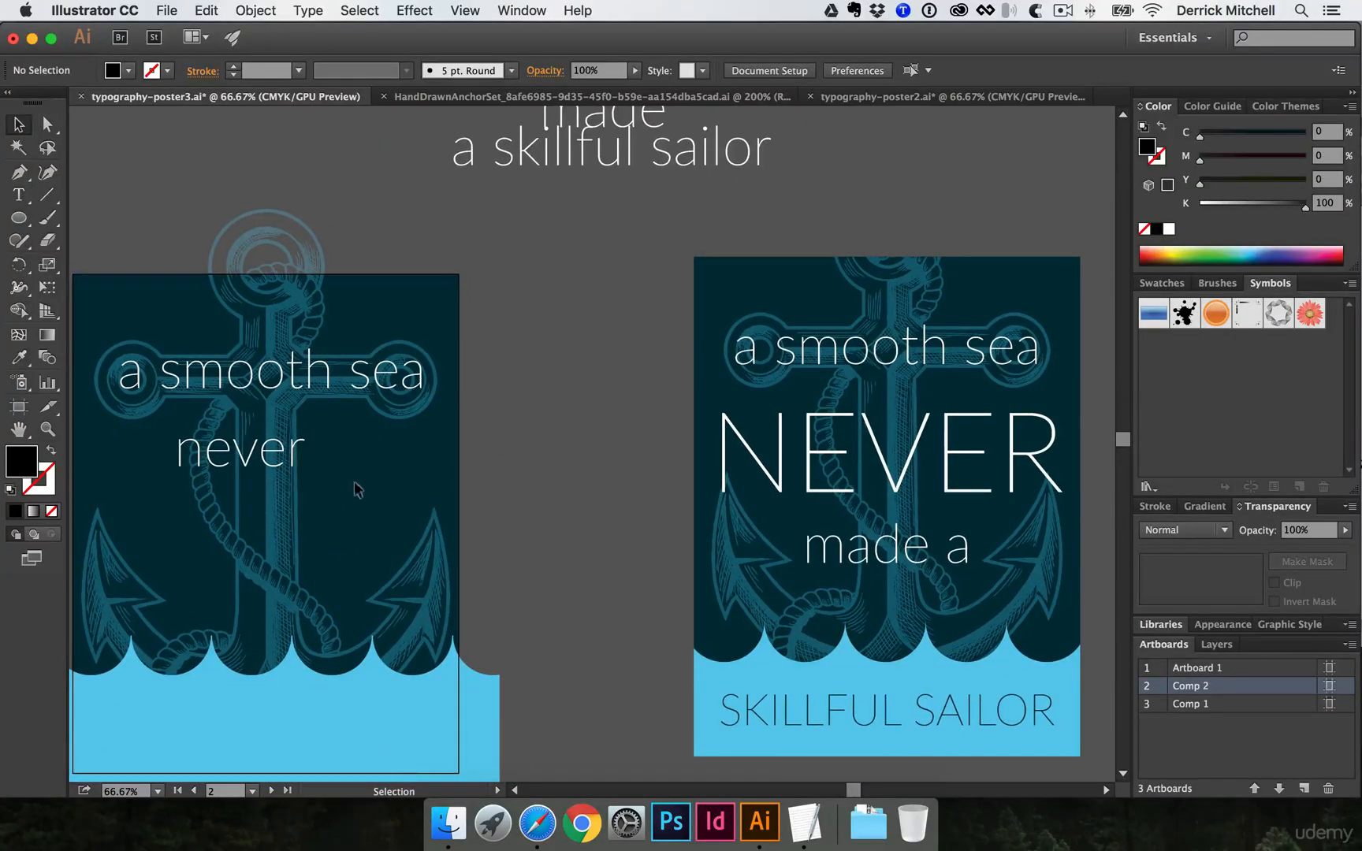
Match the "never" text on Comp 2 to the reference poster's large white NEVER using the Eyedropper
{"action": "left_click", "coordinate": [241, 456]}
{"action": "key", "text": "i"}
{"action": "left_click", "coordinate": [755, 471]}
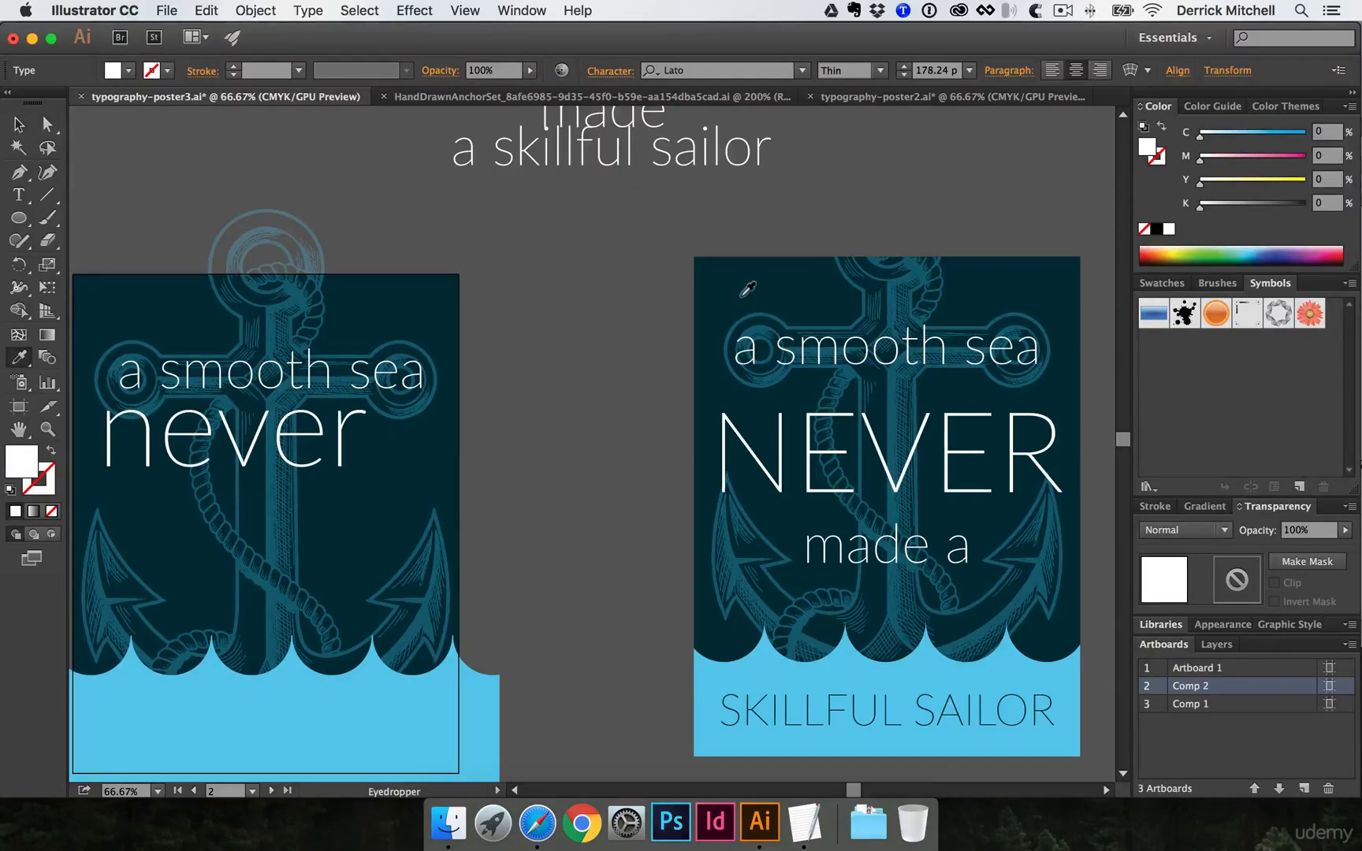
Try the dark background and wave blue as the "never" colour, then resample the reference's white NEVER styling and deselect
{"action": "left_click", "coordinate": [284, 442]}
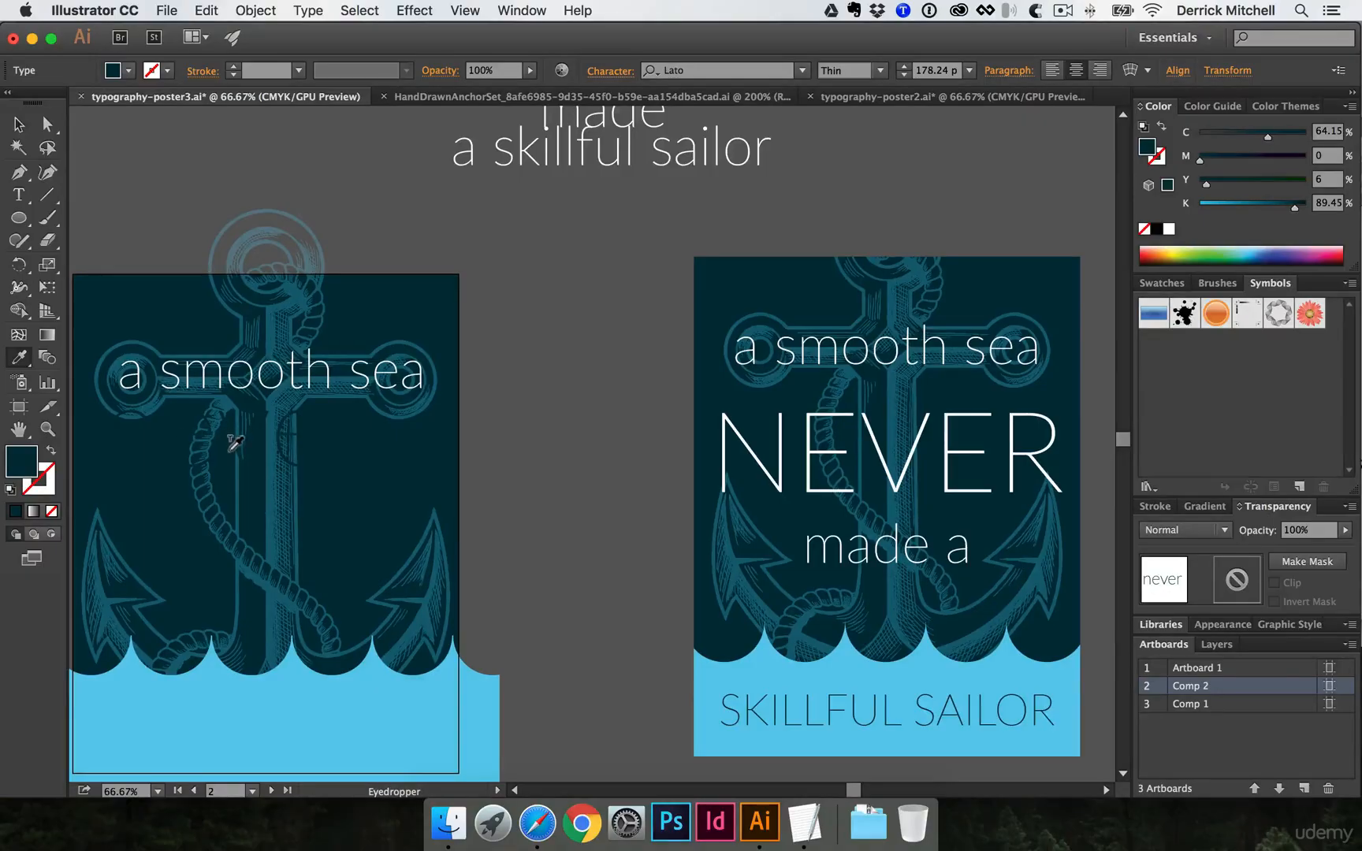
{"action": "key", "text": "super+z"}
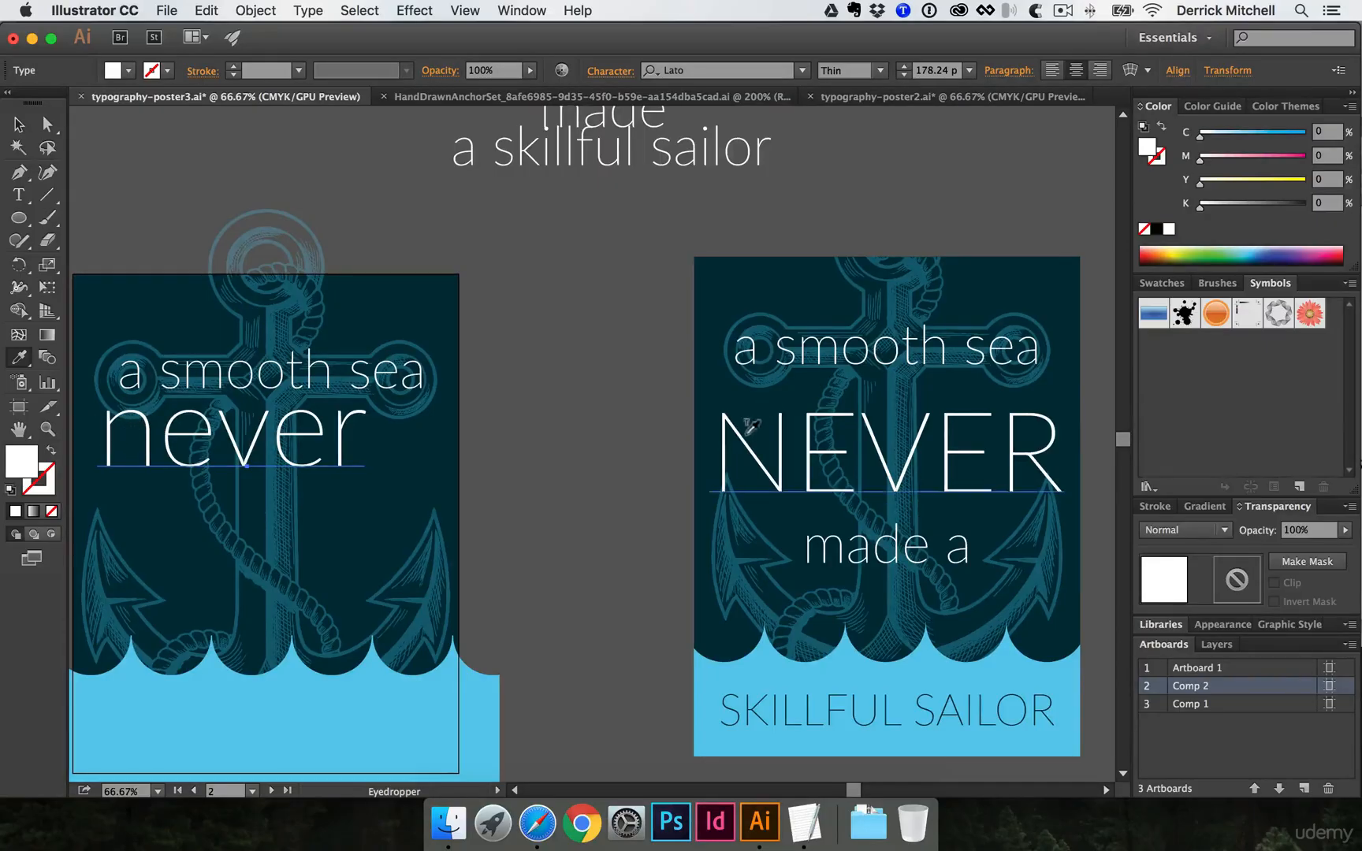
{"action": "left_click", "coordinate": [764, 677]}
{"action": "left_click", "coordinate": [399, 479]}
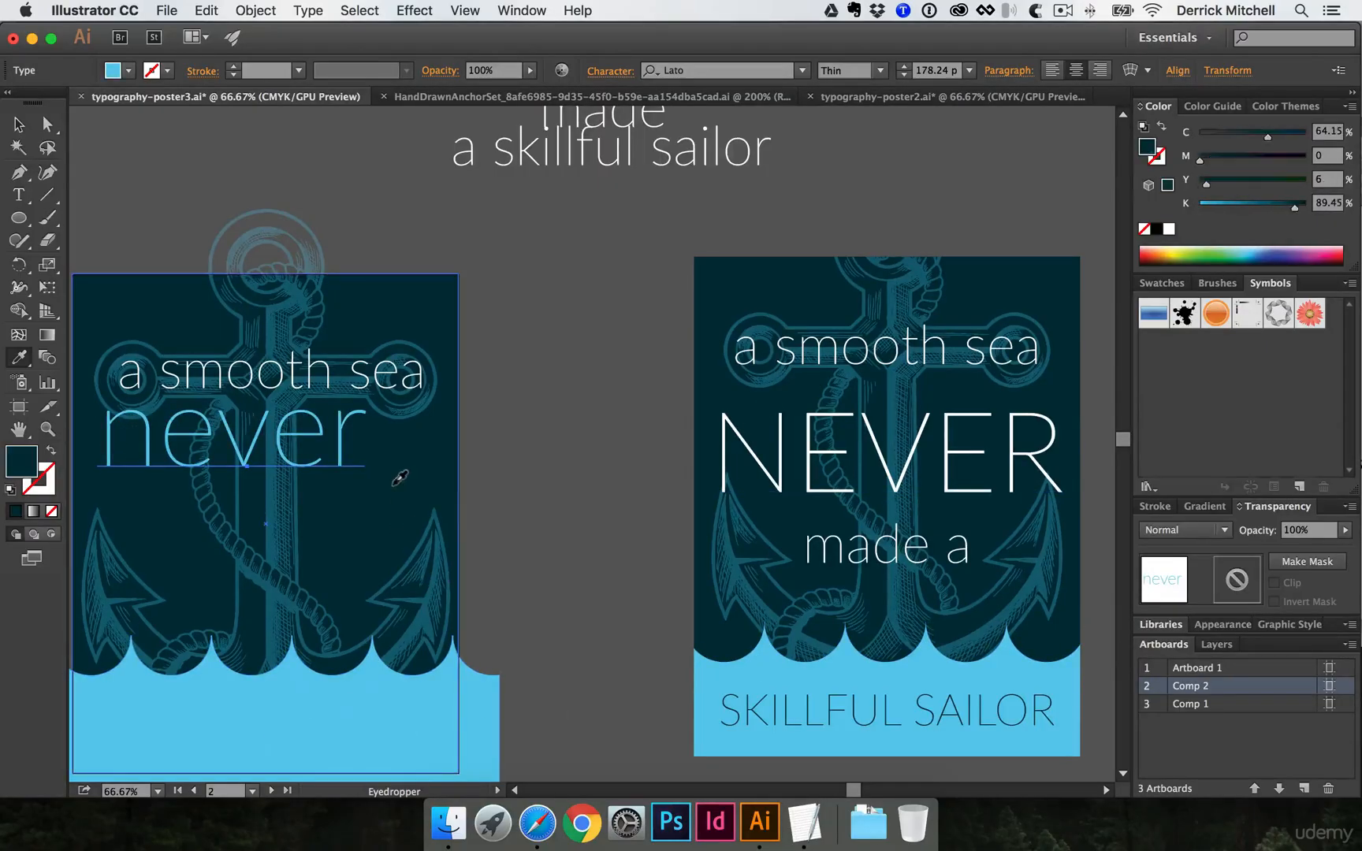
{"action": "left_click", "coordinate": [756, 508]}
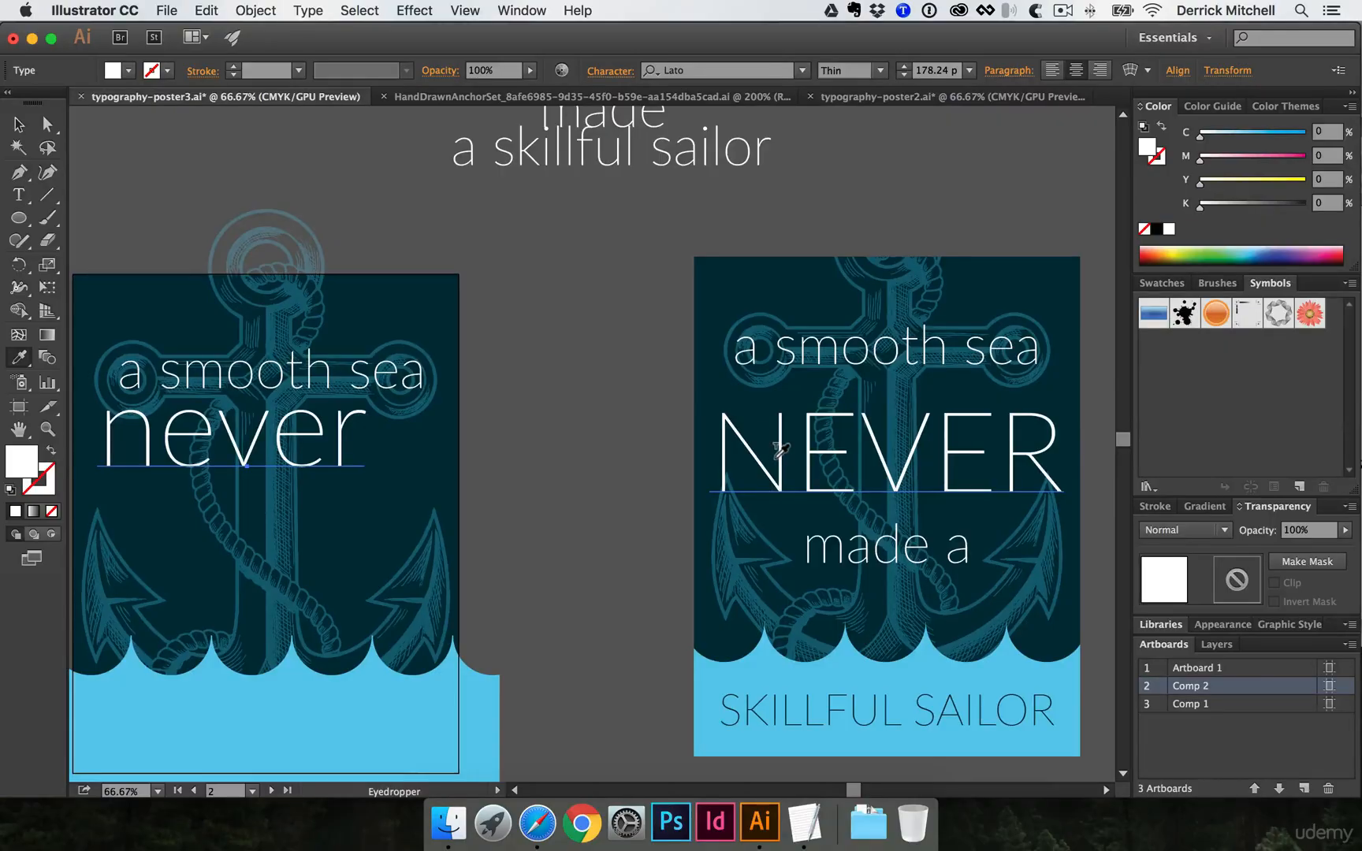
{"action": "left_click", "coordinate": [575, 334], "text": "super"}
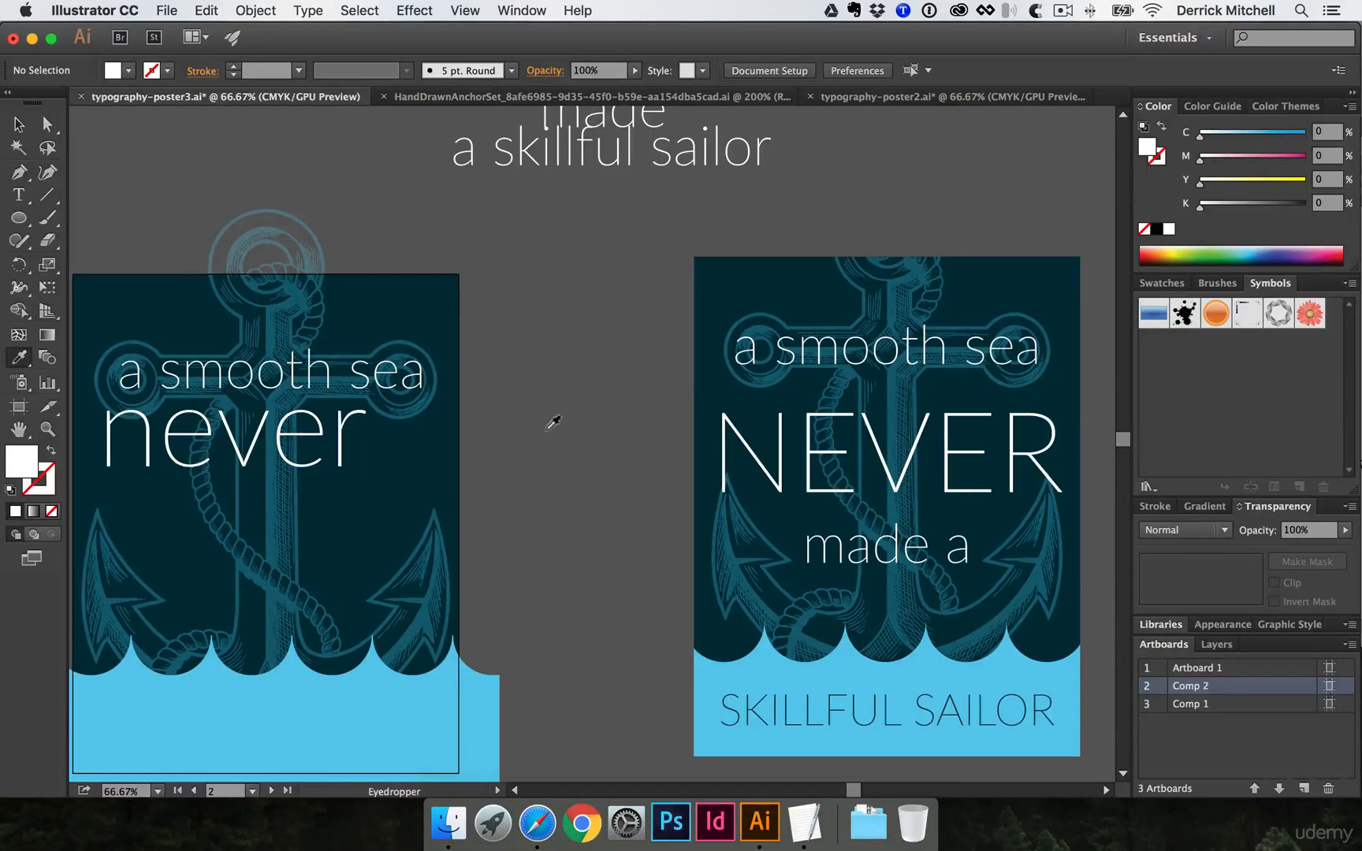
Change "never" to UPPERCASE and move it slightly down and right beneath "a smooth sea" on Comp 2
{"action": "left_click", "coordinate": [288, 454]}
{"action": "left_click", "coordinate": [308, 11]}
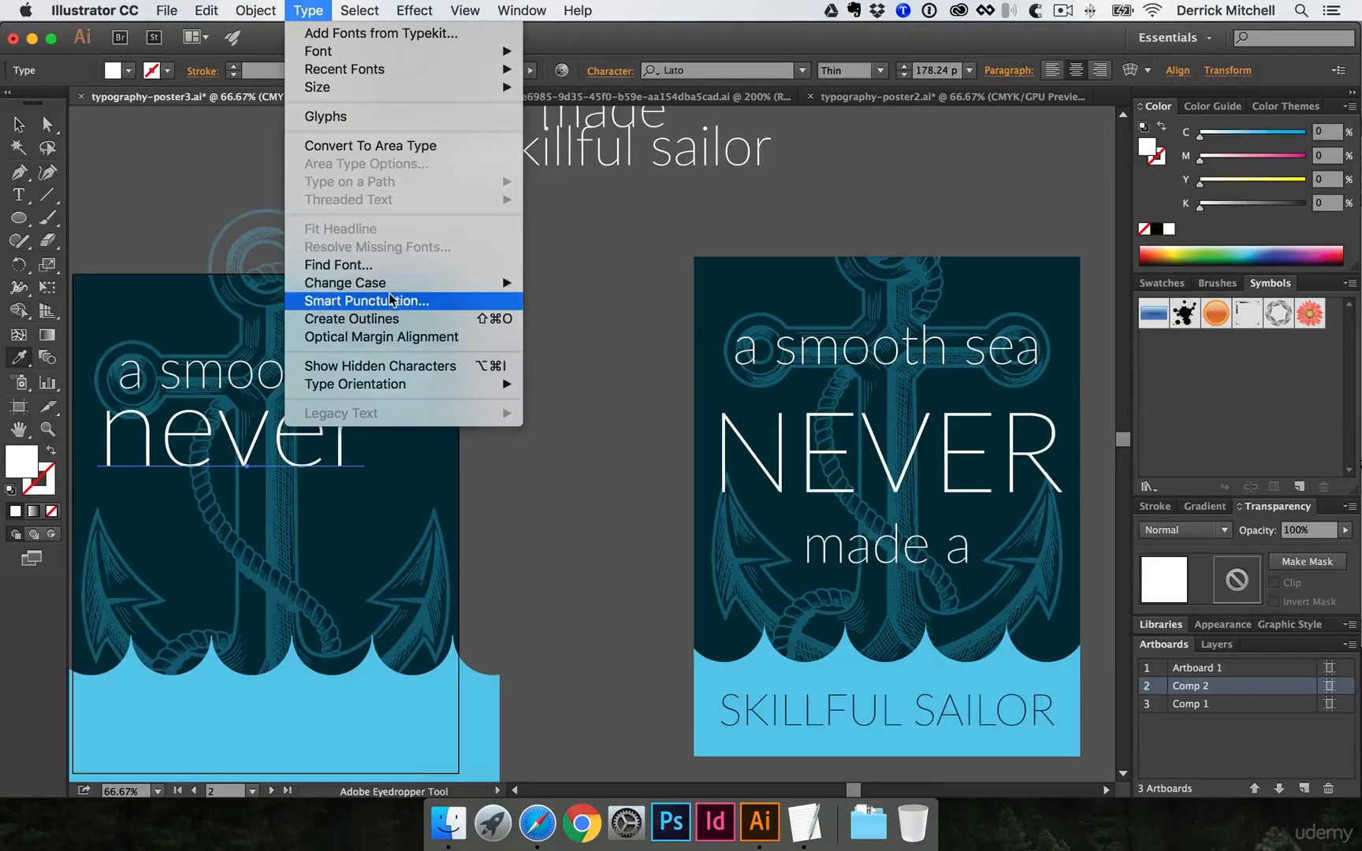
{"action": "mouse_move", "coordinate": [394, 288]}
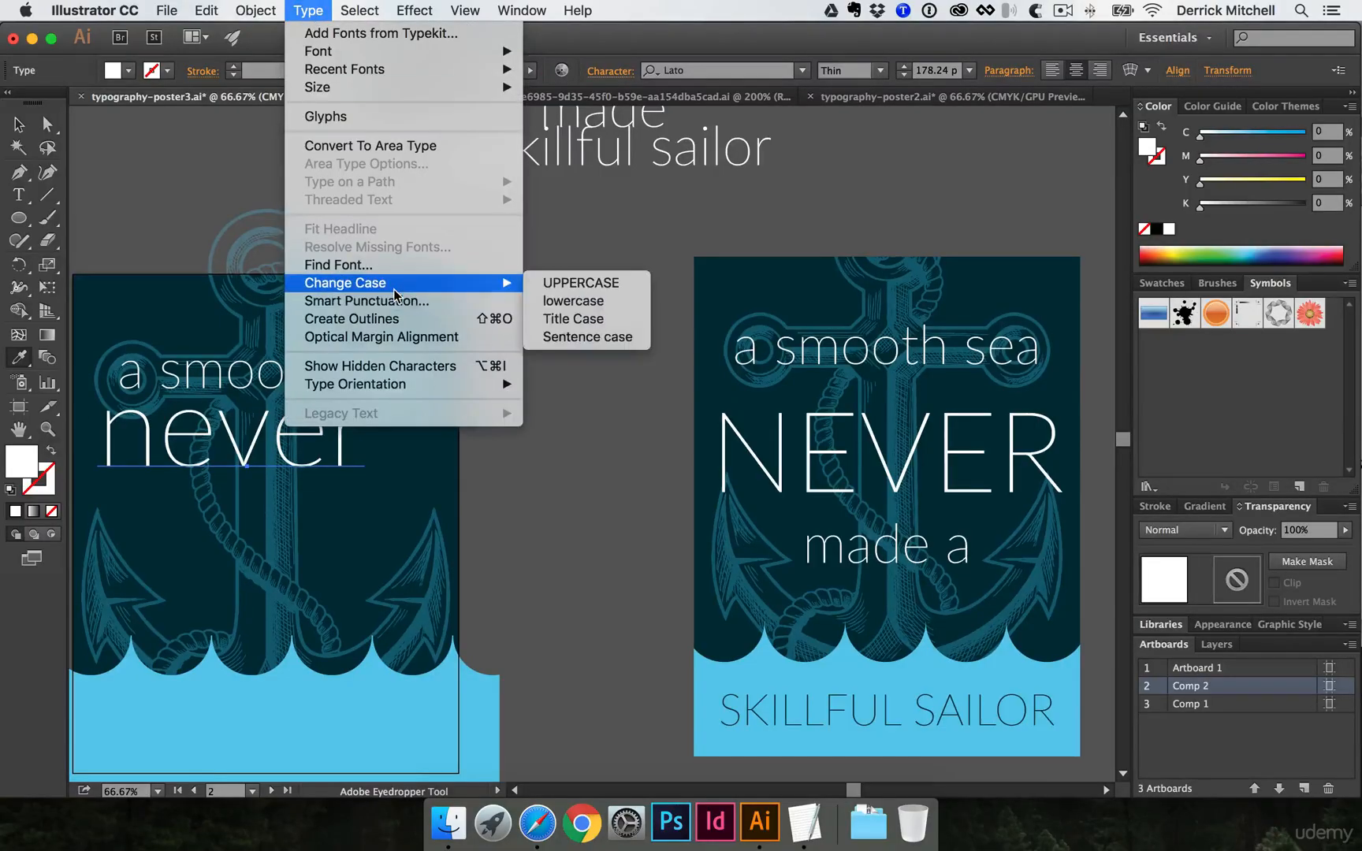
{"action": "left_click", "coordinate": [596, 285]}
{"action": "key", "text": "v"}
{"action": "left_click", "coordinate": [584, 360]}
{"action": "left_click_drag", "start_coordinate": [400, 418], "coordinate": [424, 473]}
Duplicate the "a smooth sea" text object straight down to just below NEVER on Comp 2
{"action": "key", "text": "space"}
{"action": "left_click_drag", "start_coordinate": [595, 533], "coordinate": [607, 461]}
{"action": "key", "text": "space"}
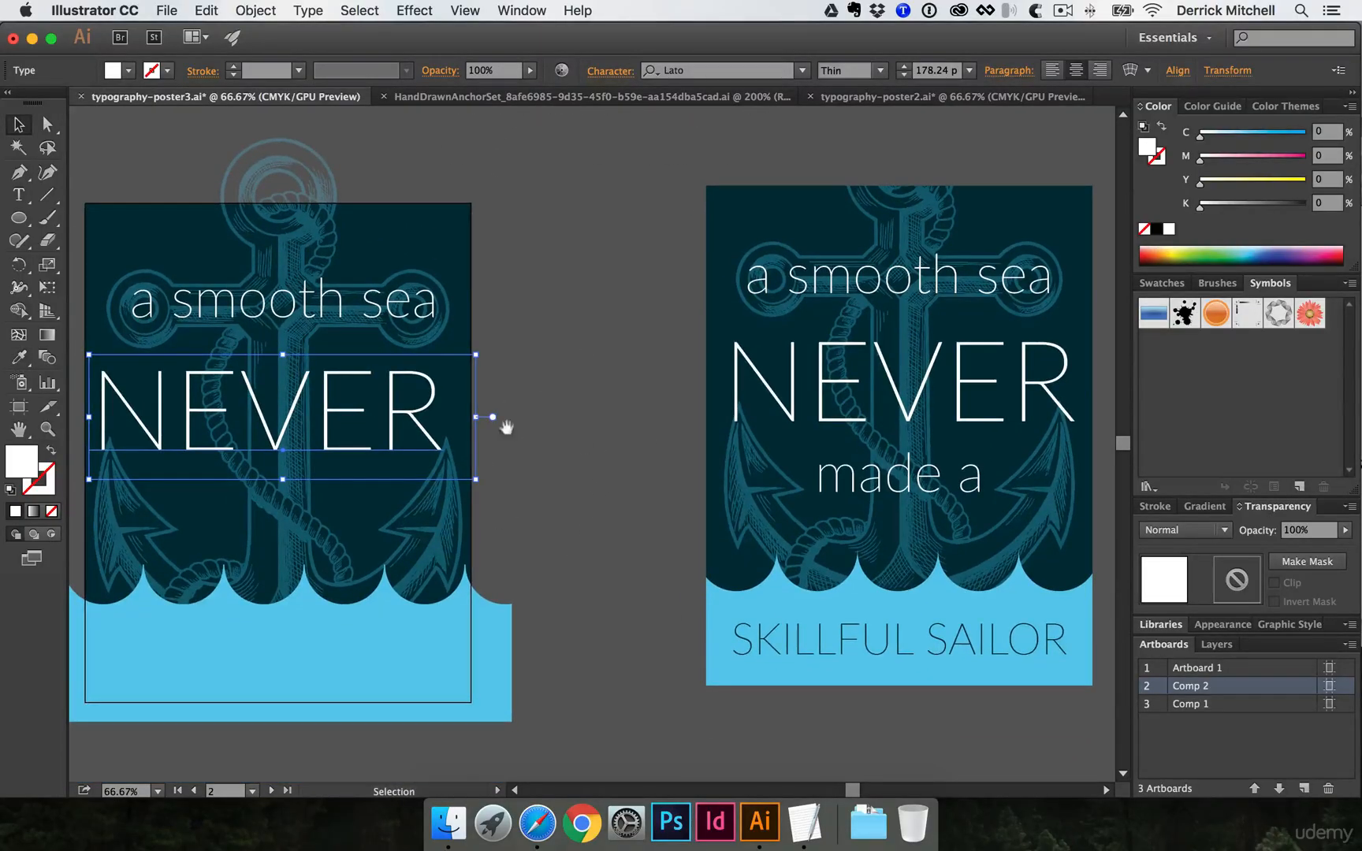
{"action": "left_click_drag", "start_coordinate": [506, 427], "coordinate": [537, 421]}
{"action": "scroll", "coordinate": [615, 316], "scroll_direction": "up", "scroll_amount": 3}
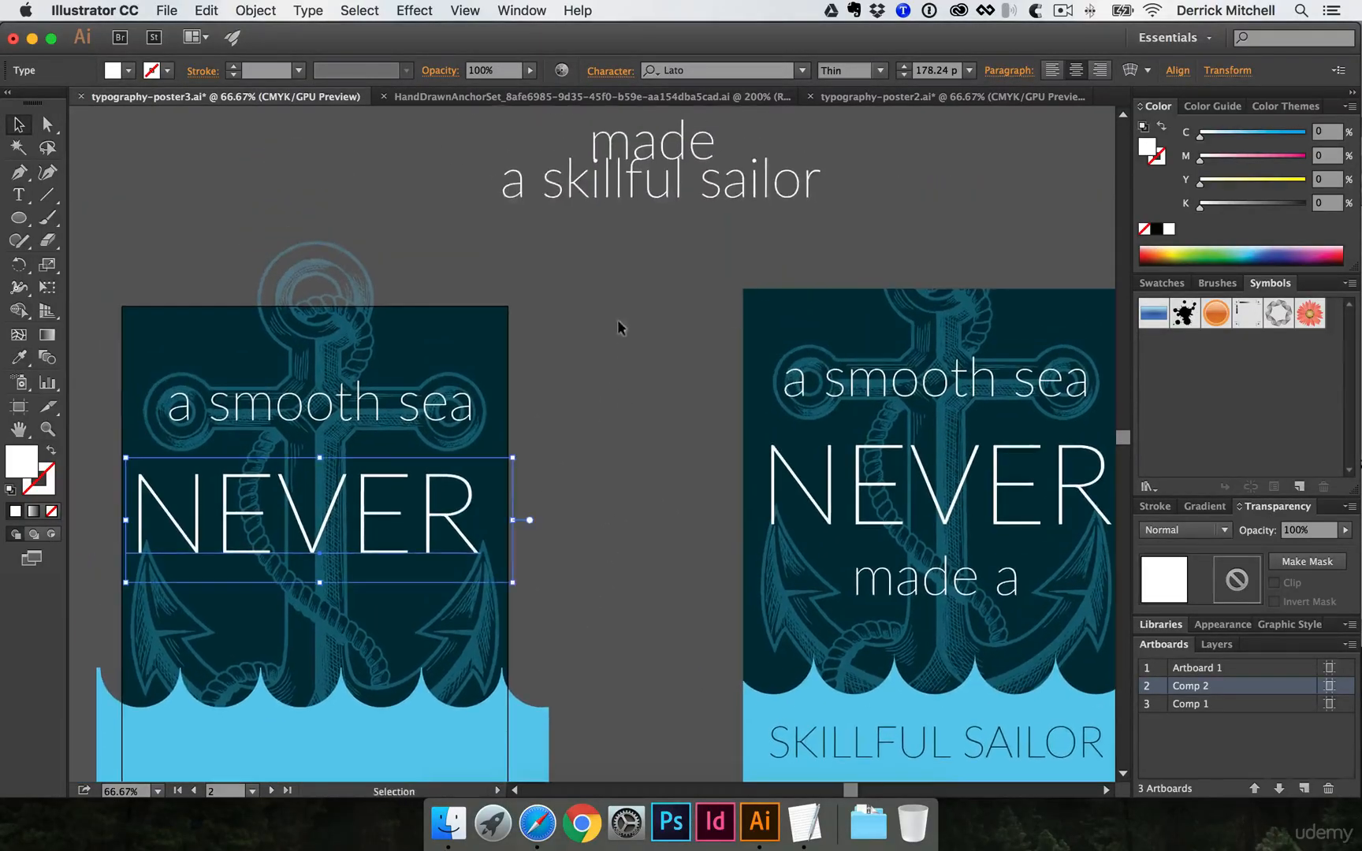
{"action": "scroll", "coordinate": [624, 386], "scroll_direction": "down", "scroll_amount": 2}
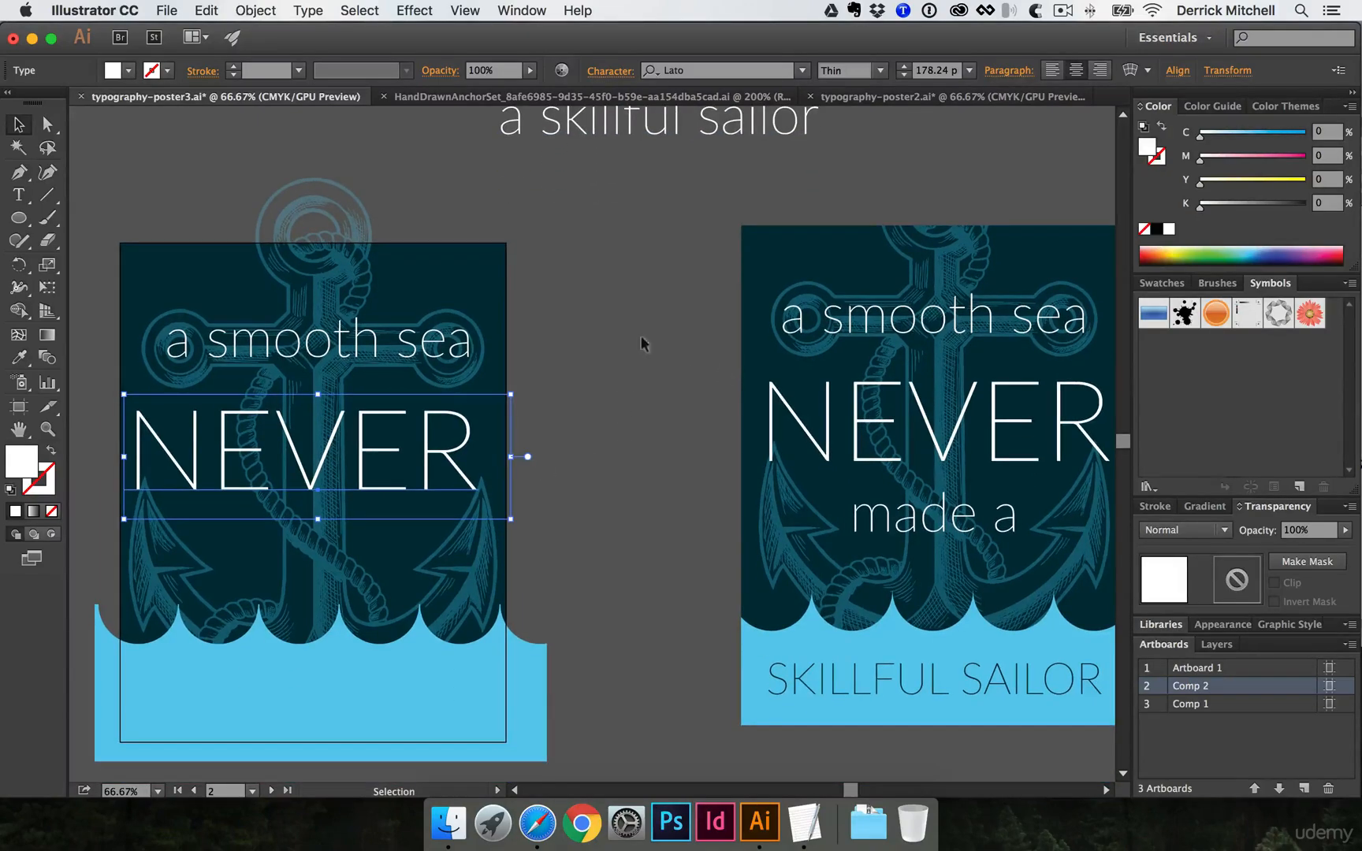
{"action": "left_click", "coordinate": [408, 339]}
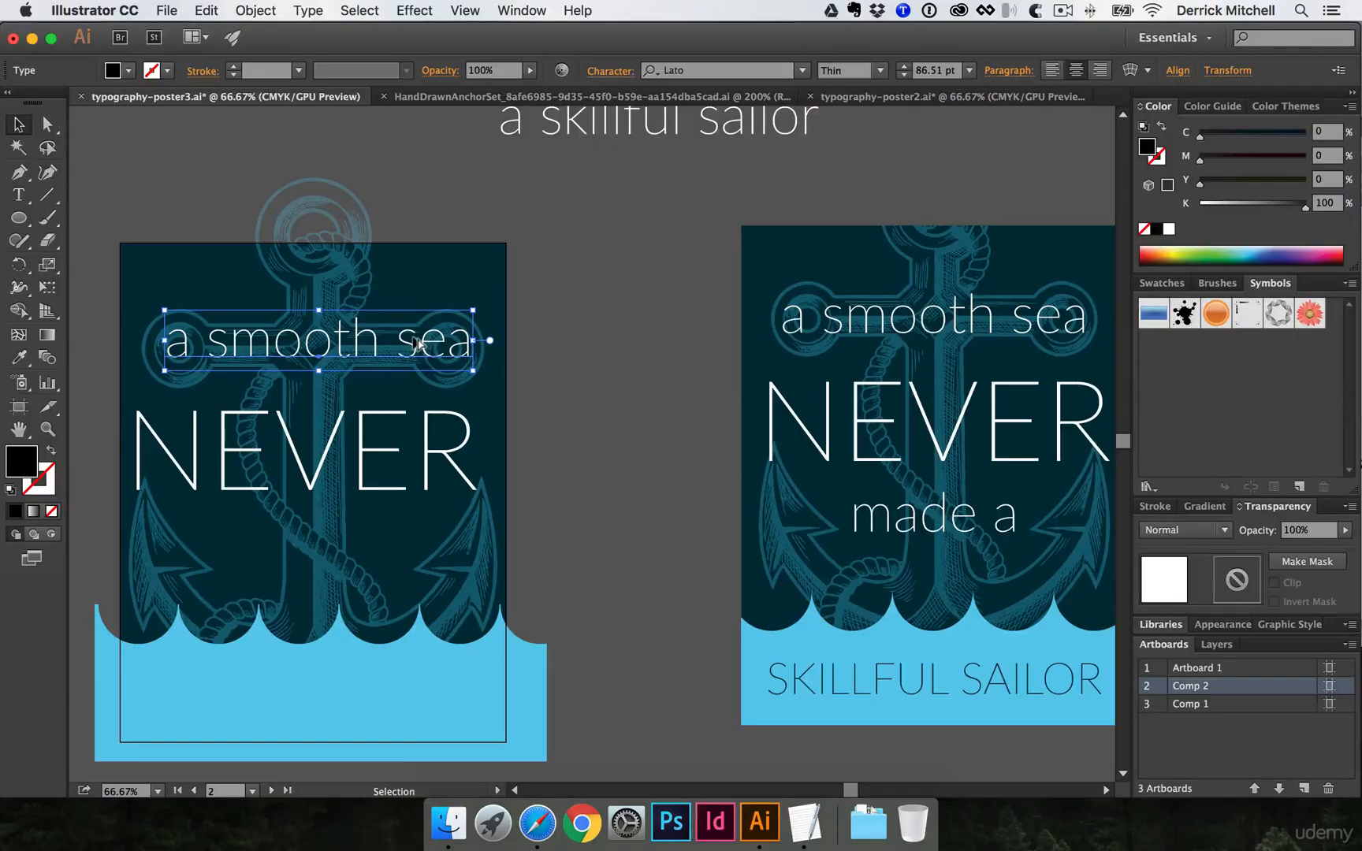
{"action": "left_click_drag", "start_coordinate": [420, 339], "coordinate": [417, 546]}
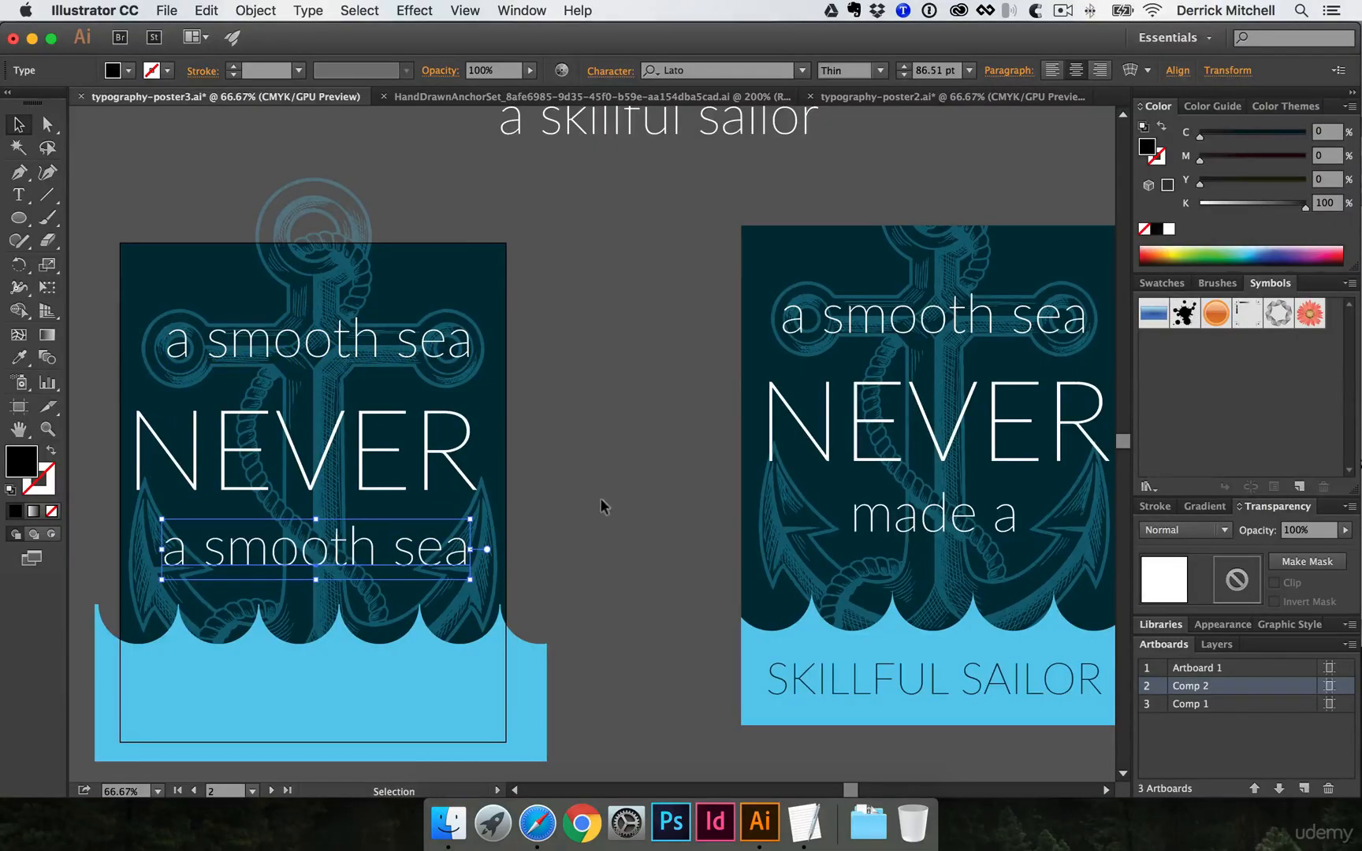
Replace the wording of the duplicate below NEVER with "made a" and deselect it
{"action": "scroll", "coordinate": [600, 498], "scroll_direction": "up", "scroll_amount": 1}
{"action": "key", "text": "t"}
{"action": "left_click", "coordinate": [331, 571]}
{"action": "key", "text": "super+a"}
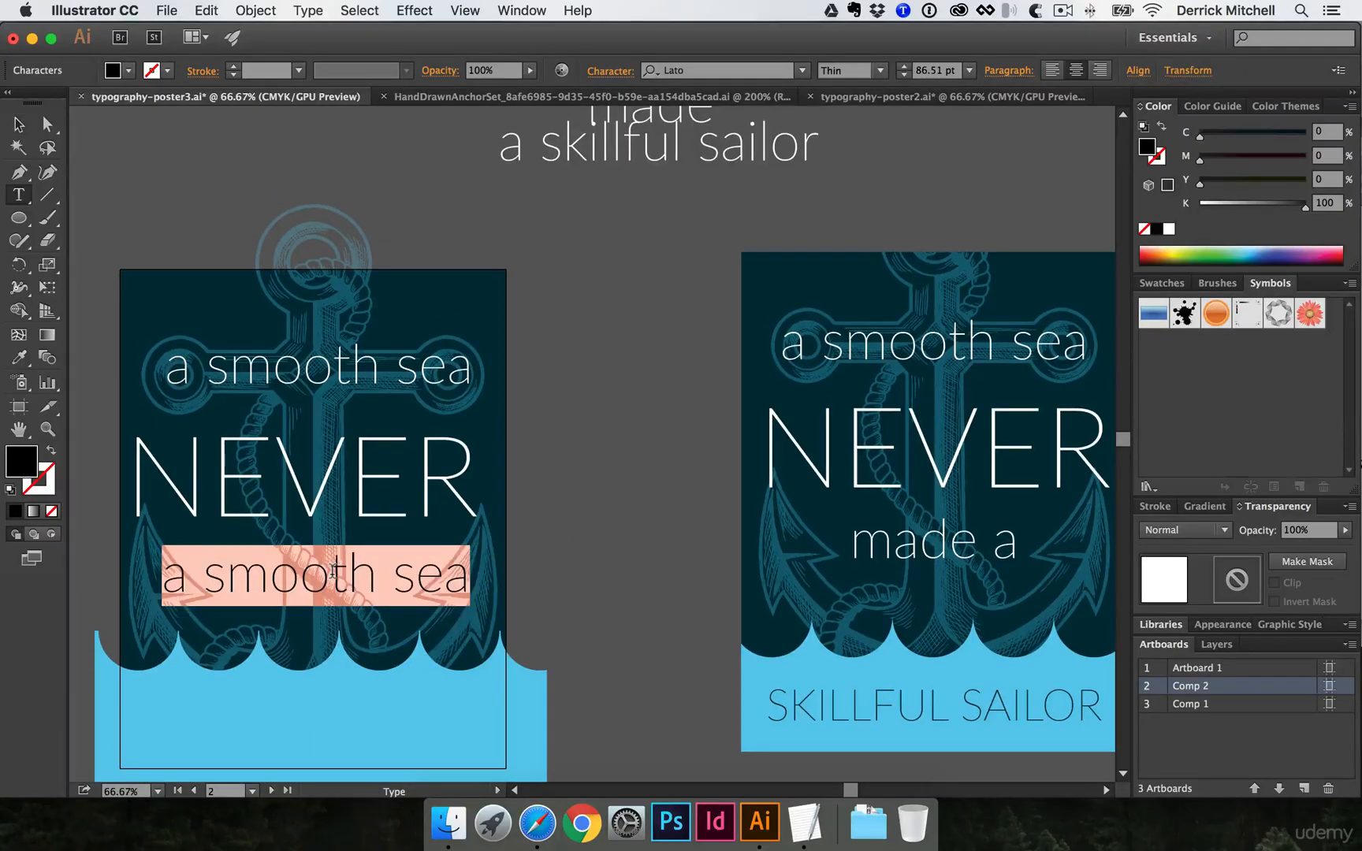
{"action": "type", "text": "made a"}
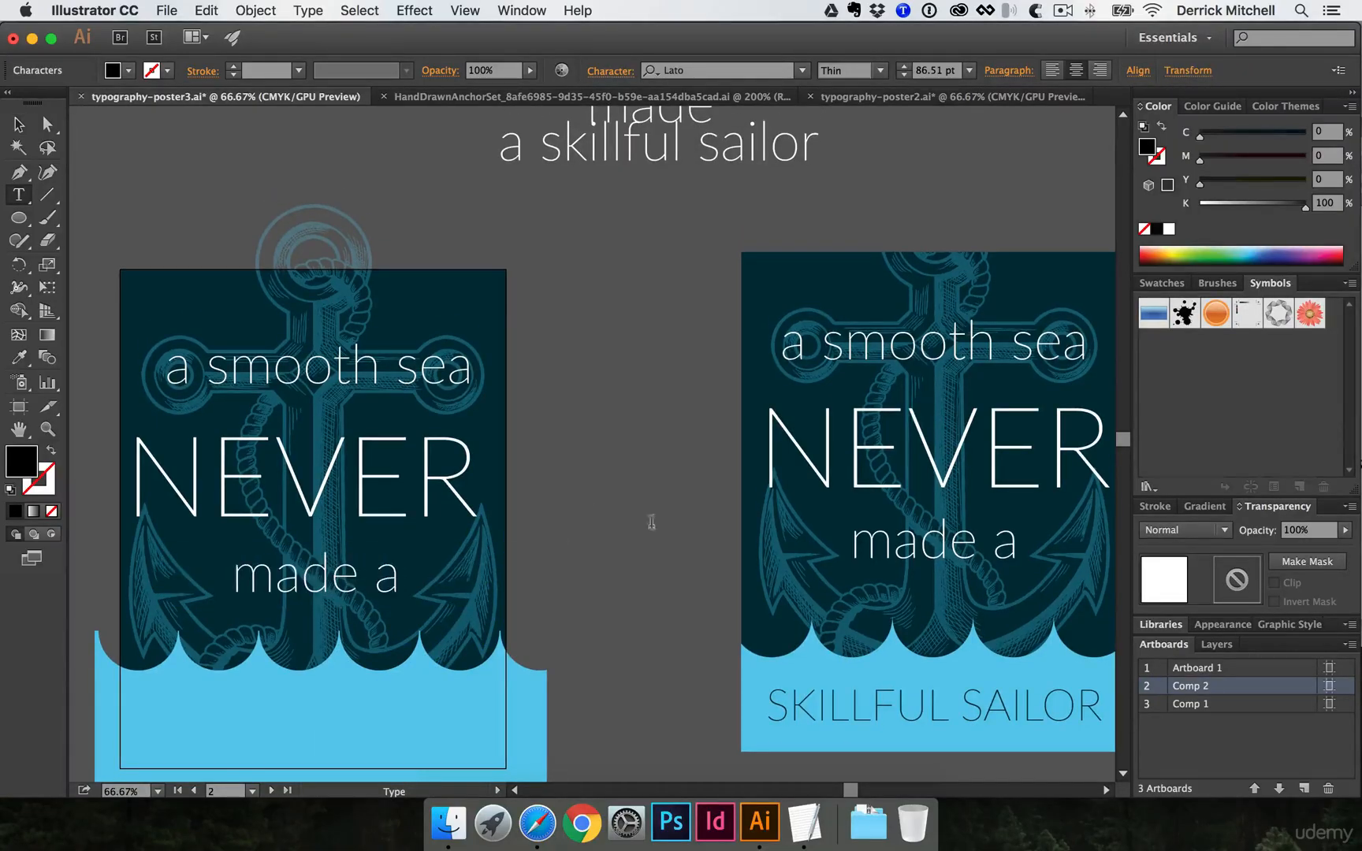
{"action": "left_click", "coordinate": [625, 469], "text": "super"}
Duplicate the "made a" text object down onto the light blue waves of Comp 2
{"action": "left_click_drag", "start_coordinate": [623, 476], "coordinate": [617, 485]}
{"action": "key", "text": "v"}
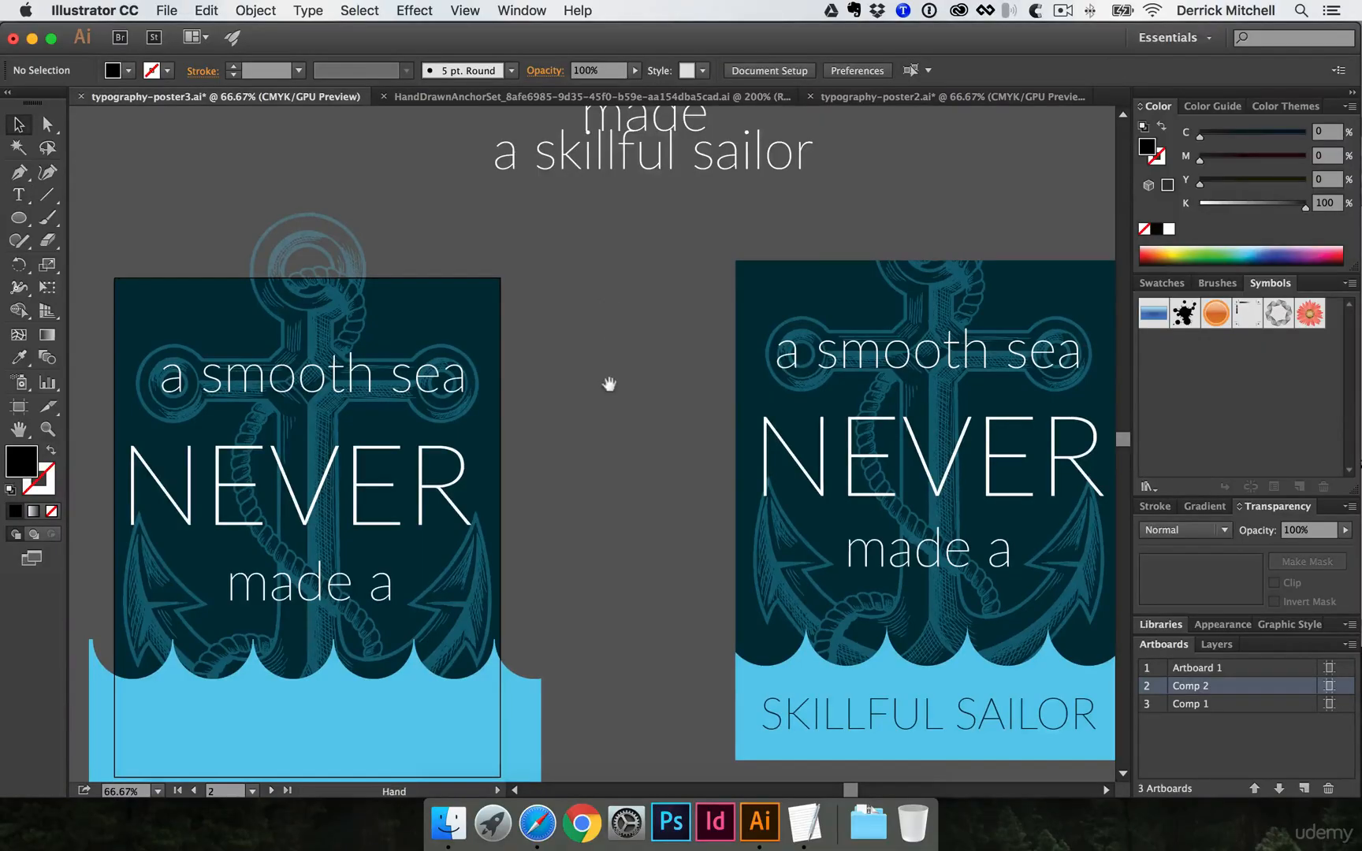
{"action": "left_click_drag", "start_coordinate": [610, 383], "coordinate": [611, 264]}
{"action": "left_click_drag", "start_coordinate": [371, 468], "coordinate": [360, 612]}
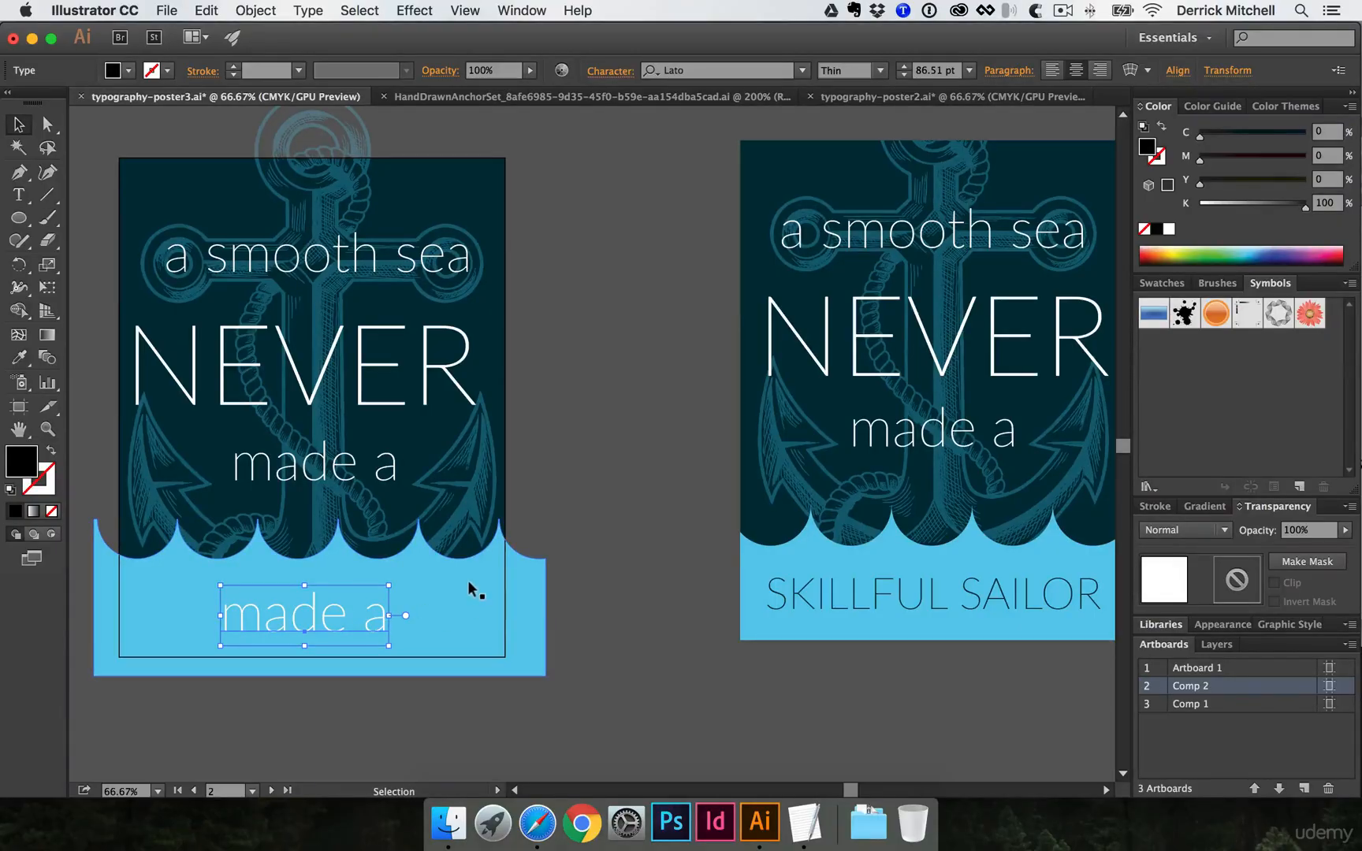
Replace the wording of the copy on the waves with "skillful sailor" and finish text editing
{"action": "double_click", "coordinate": [301, 614]}
{"action": "key", "text": "super+a"}
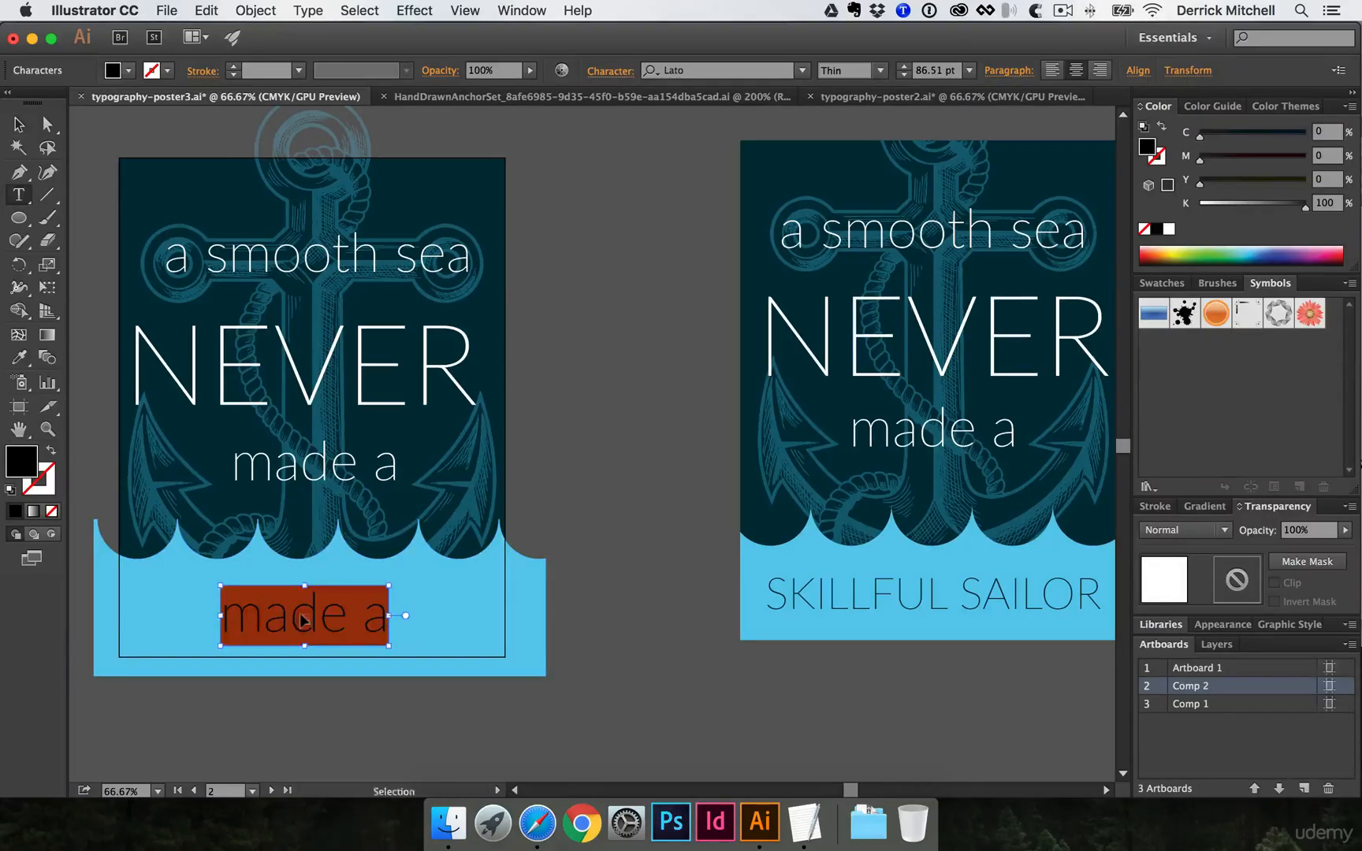
{"action": "type", "text": "skill"}
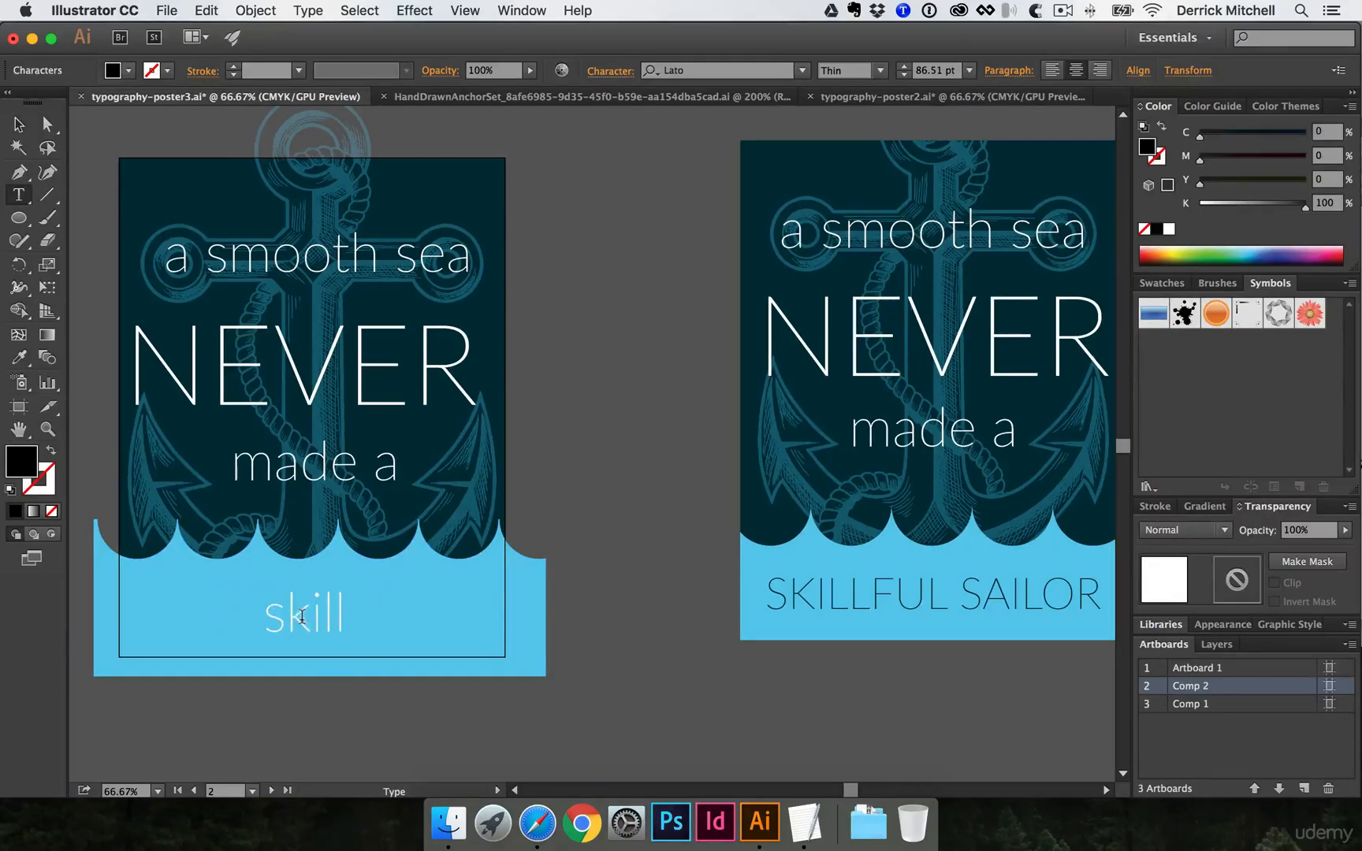
{"action": "type", "text": "ful sailer"}
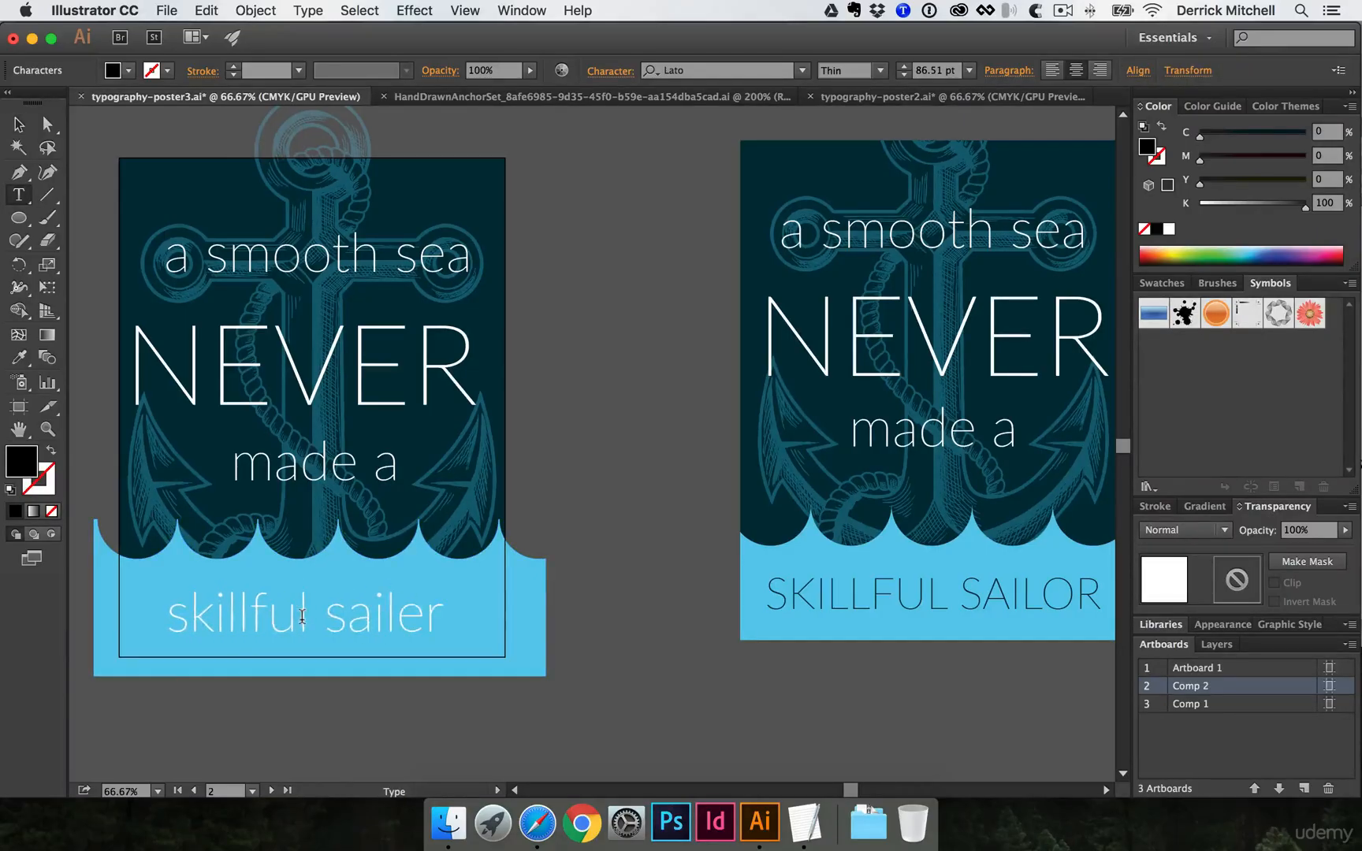
{"action": "key", "text": "BackSpace"}
{"action": "key", "text": "BackSpace"}
{"action": "type", "text": "or"}
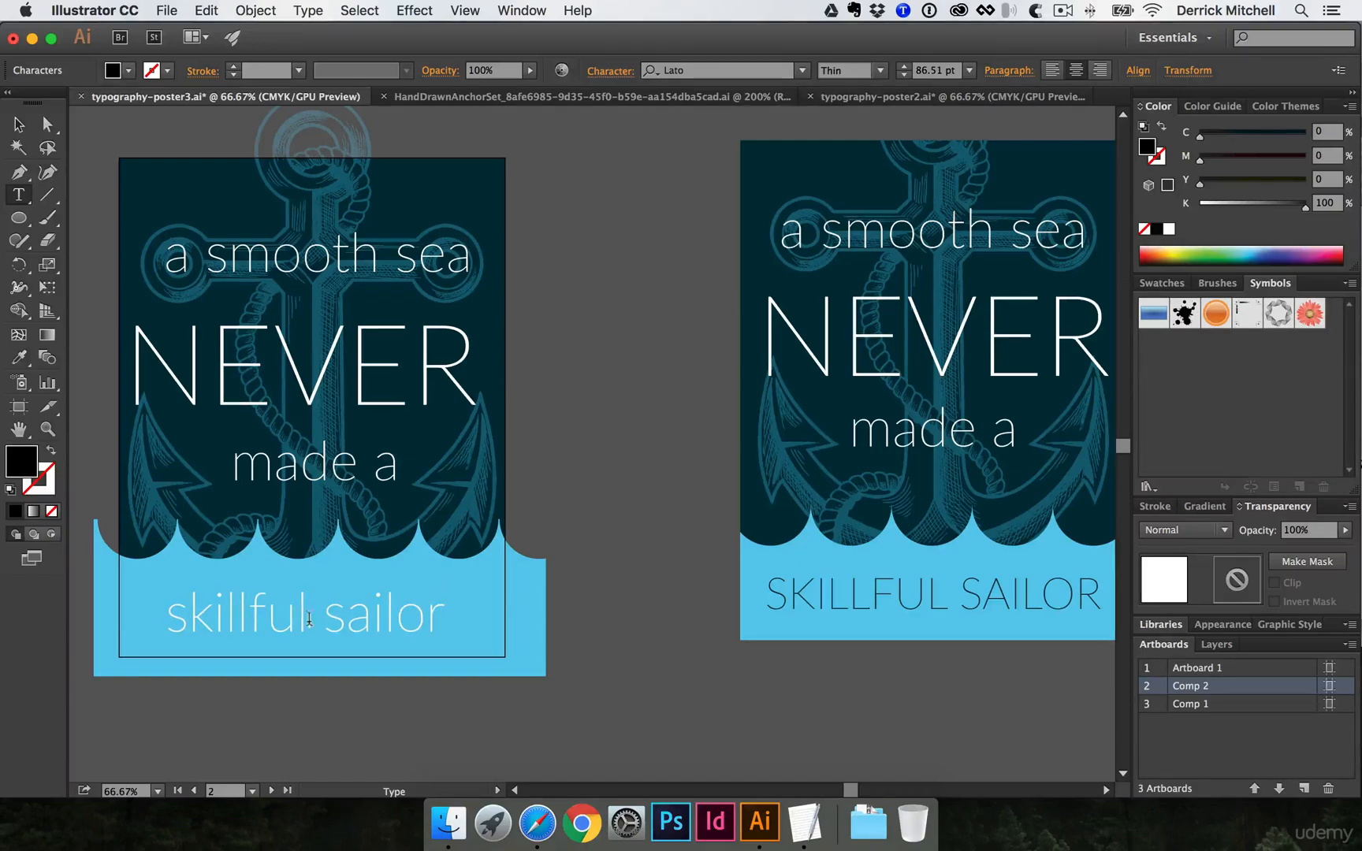
{"action": "key", "text": "Escape"}
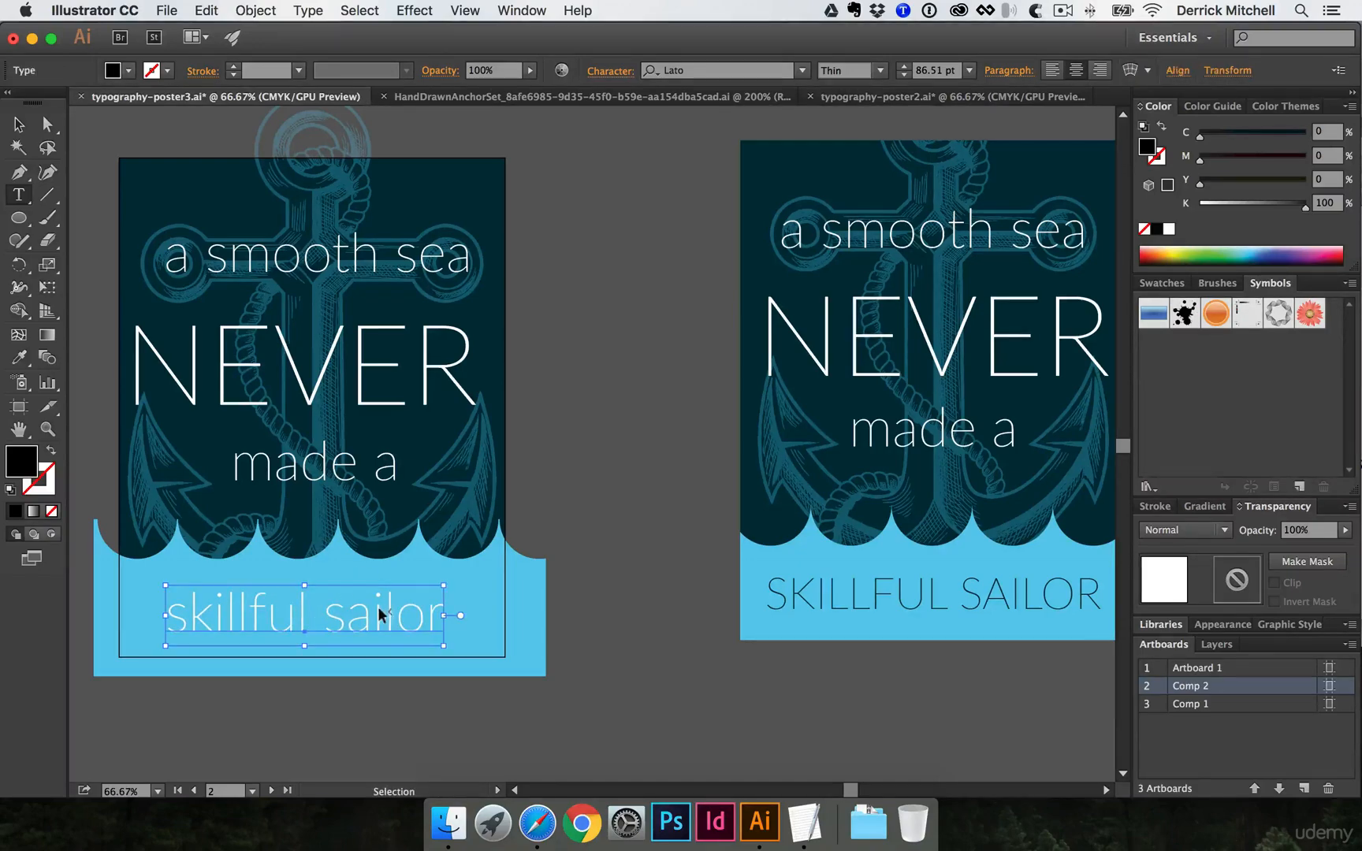
Match "skillful sailor" to the reference's dark SKILLFUL SAILOR with the Eyedropper and change it to UPPERCASE
{"action": "key", "text": "i"}
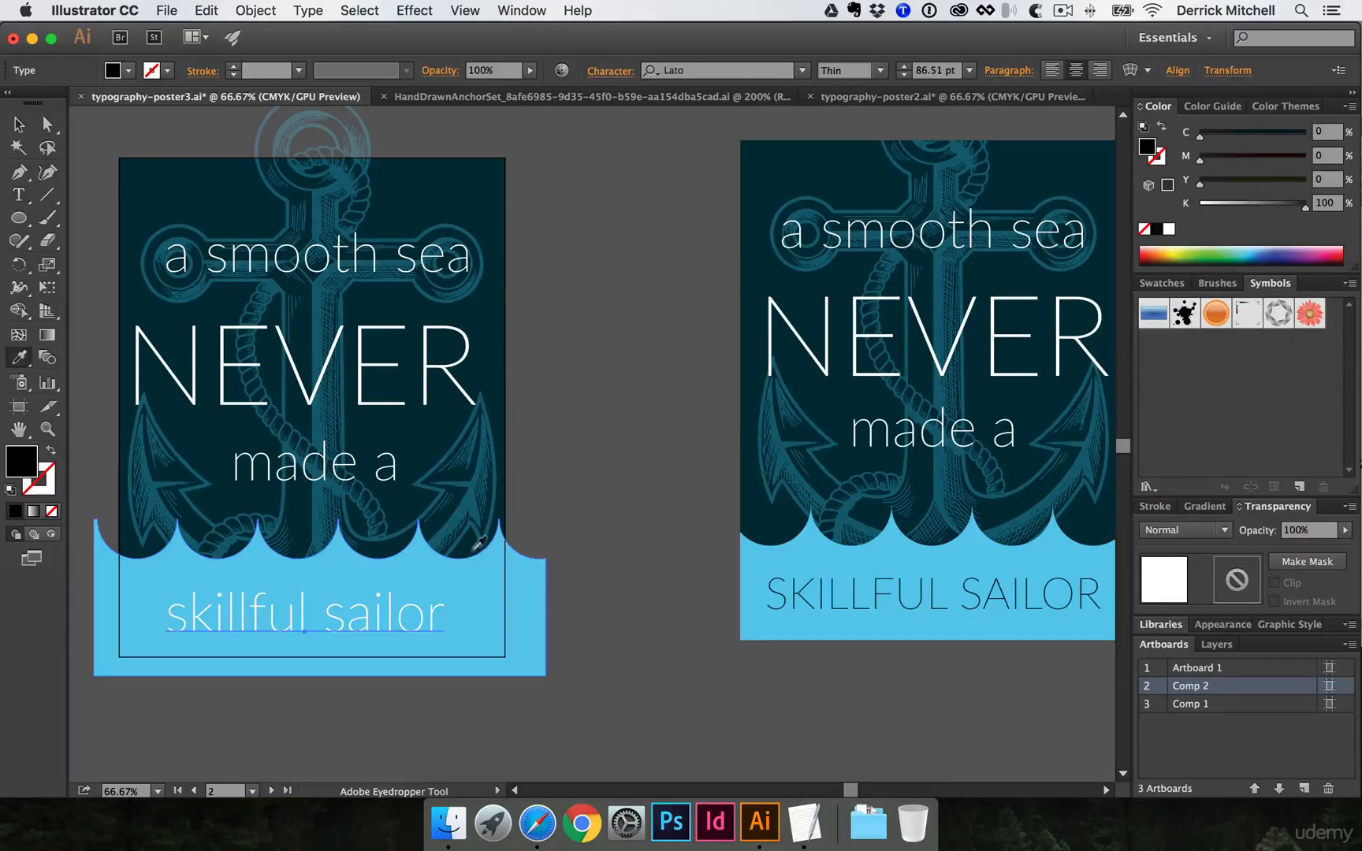
{"action": "left_click", "coordinate": [799, 595]}
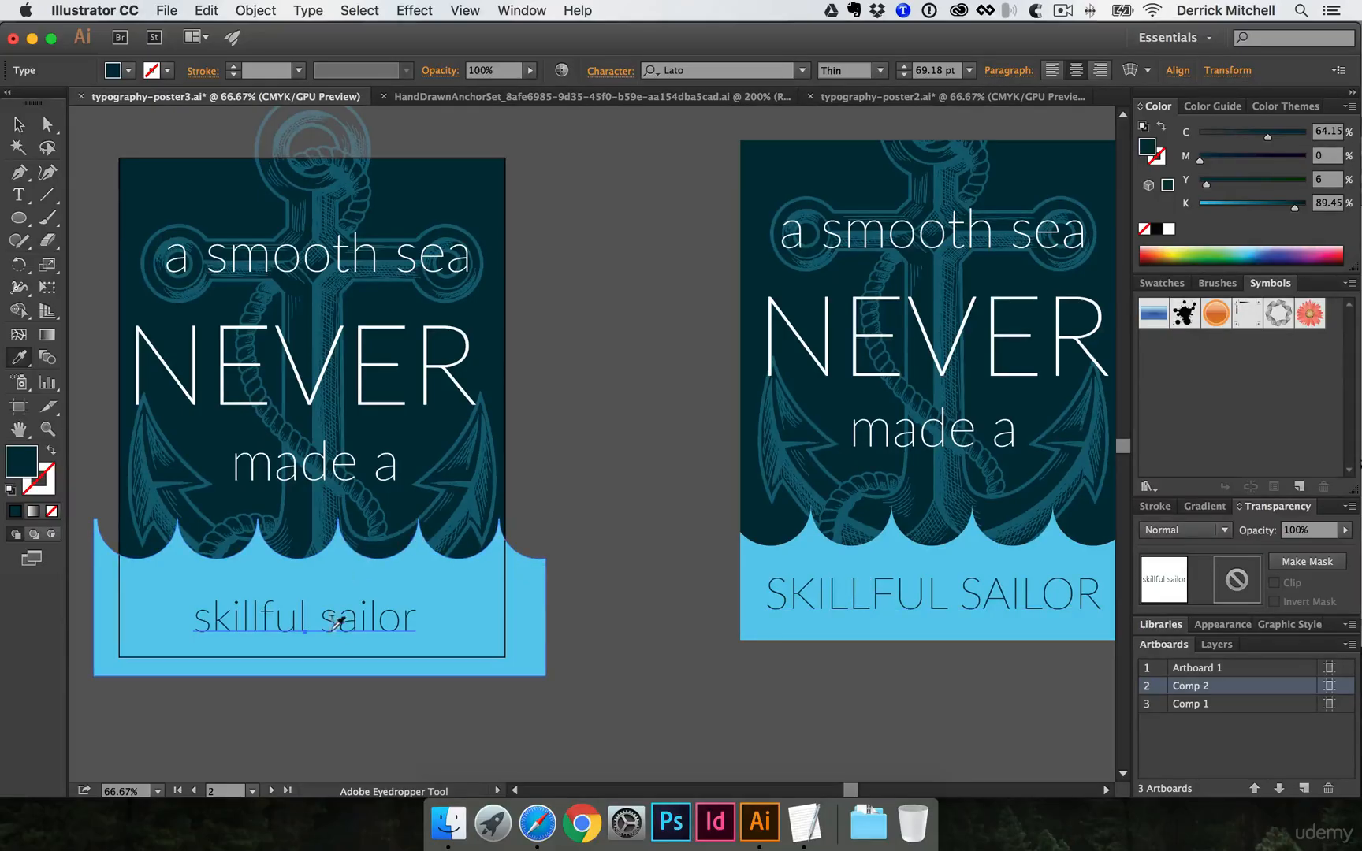
{"action": "left_click", "coordinate": [301, 8]}
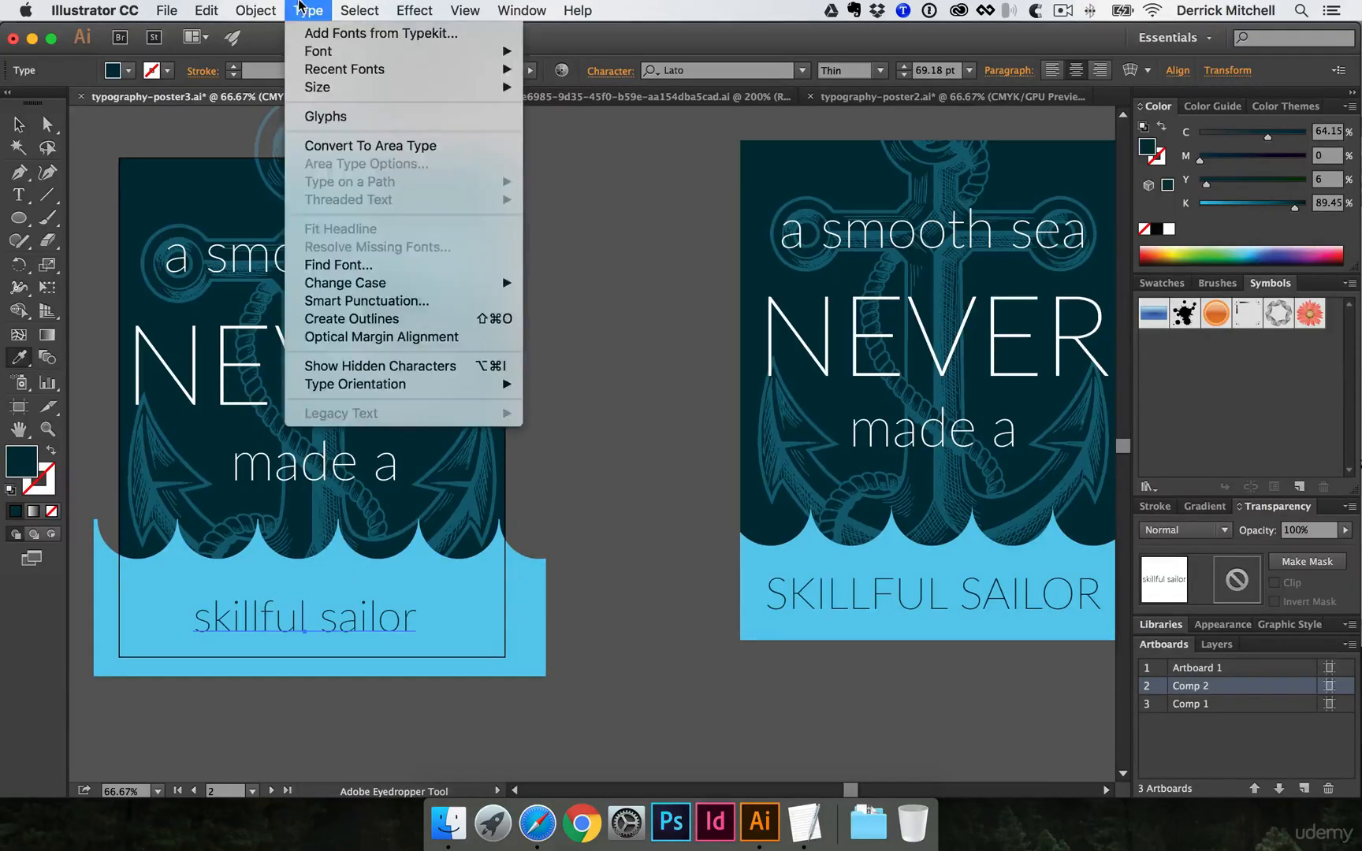
{"action": "mouse_move", "coordinate": [364, 282]}
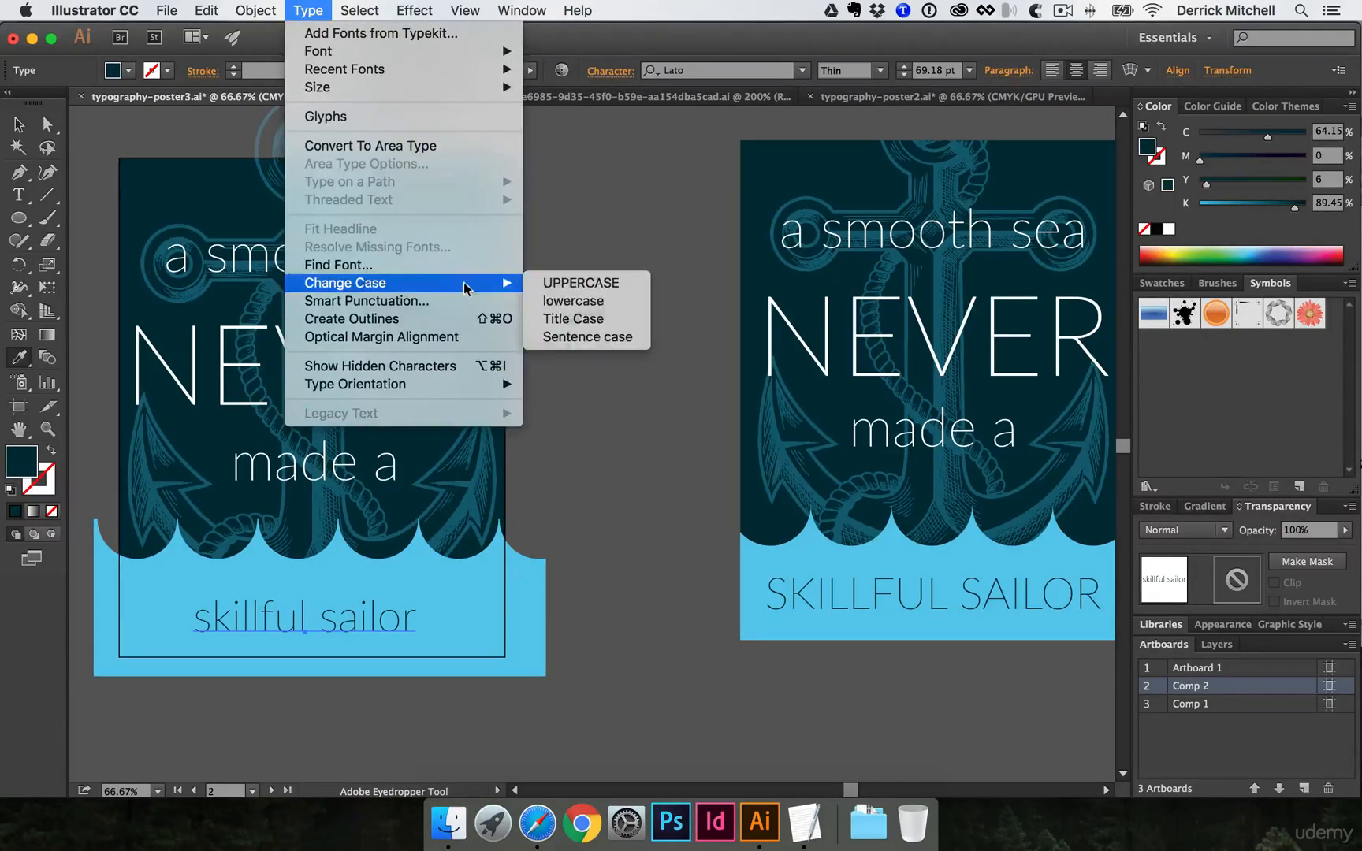
{"action": "left_click", "coordinate": [593, 282]}
{"action": "key", "text": "v"}
{"action": "left_click", "coordinate": [618, 343]}
Select all four text lines on Comp 2 and bring up the Align controls
{"action": "left_click_drag", "start_coordinate": [588, 343], "coordinate": [691, 344]}
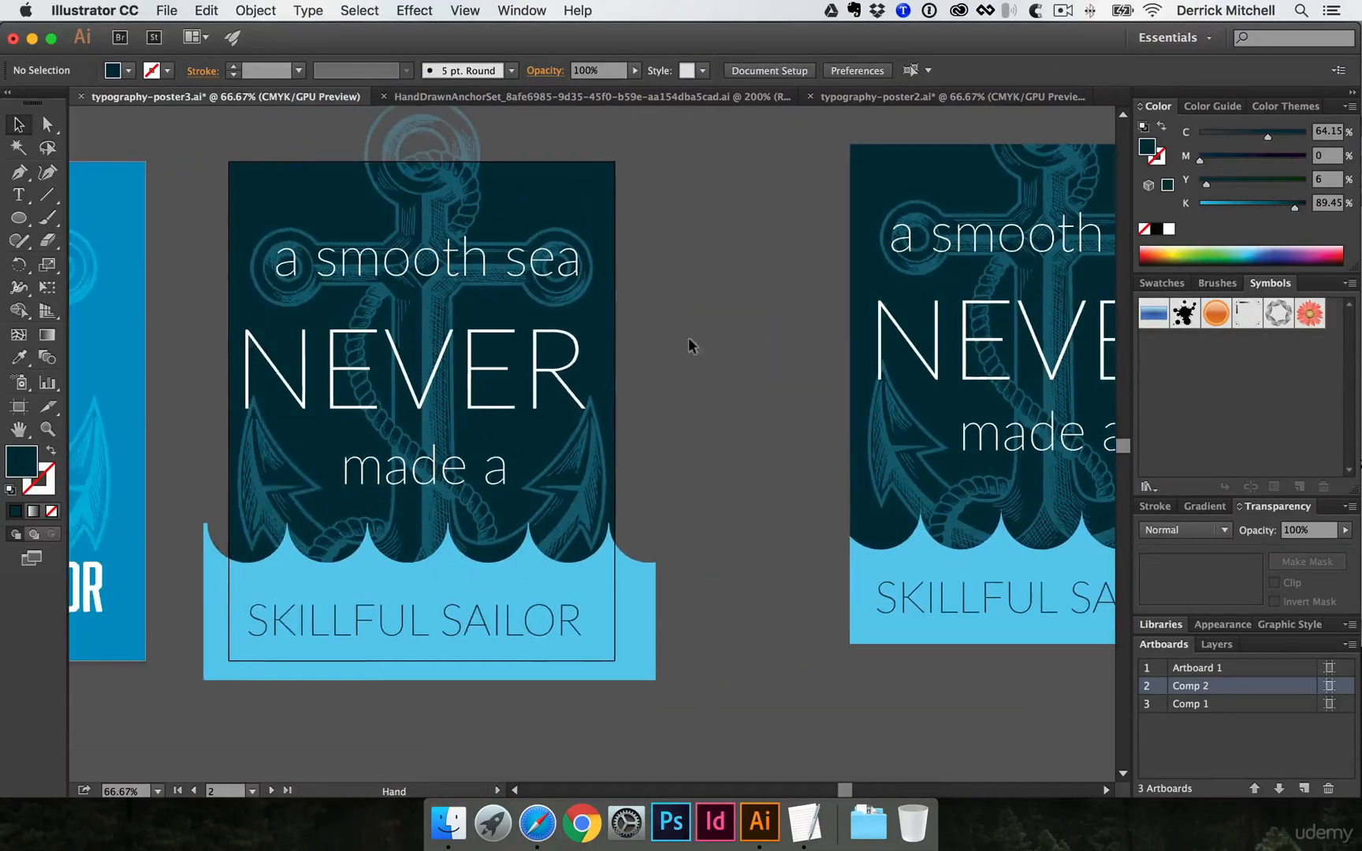
{"action": "left_click", "coordinate": [478, 264]}
{"action": "left_click", "coordinate": [470, 337], "text": "shift"}
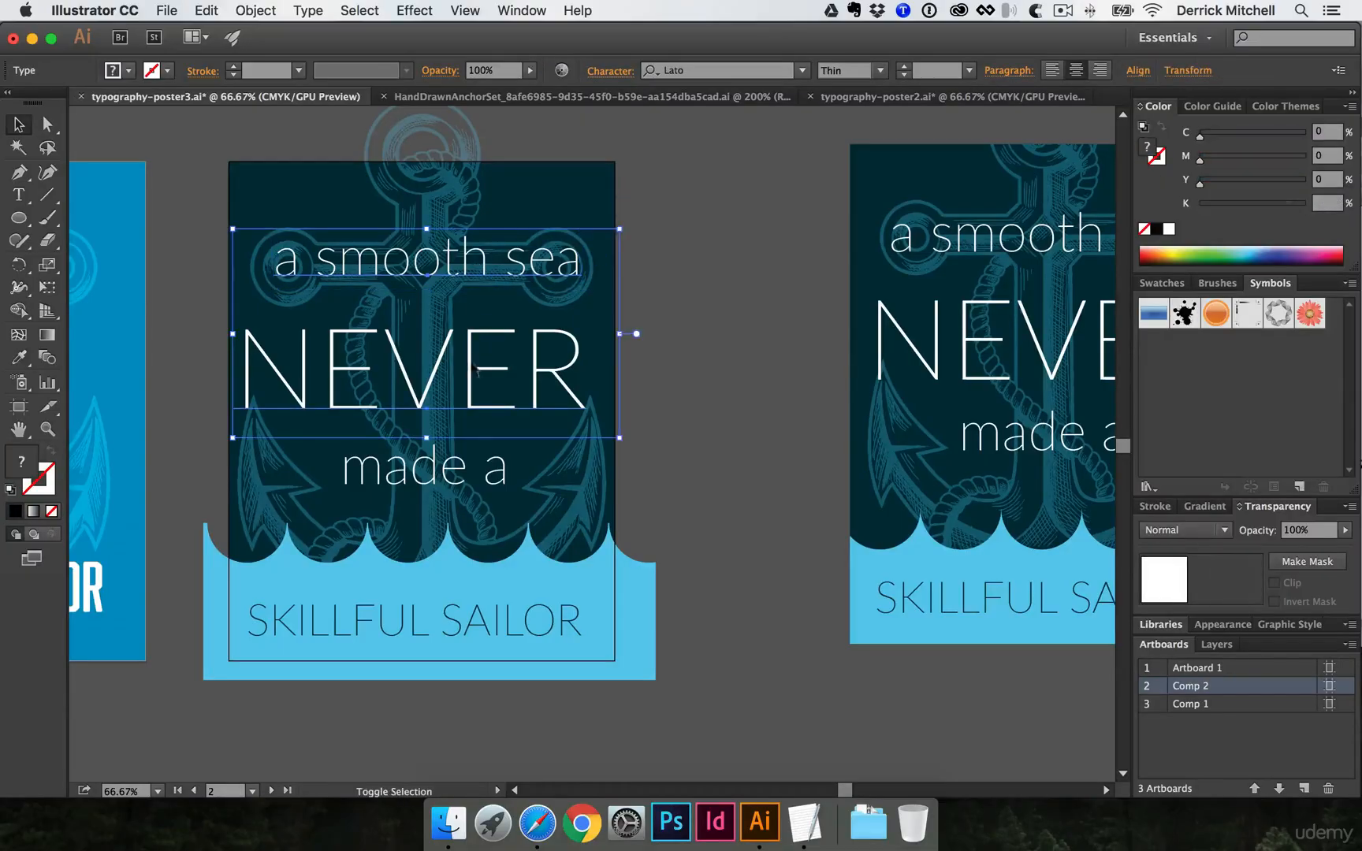
{"action": "left_click", "coordinate": [458, 457], "text": "shift"}
{"action": "left_click", "coordinate": [453, 601], "text": "shift"}
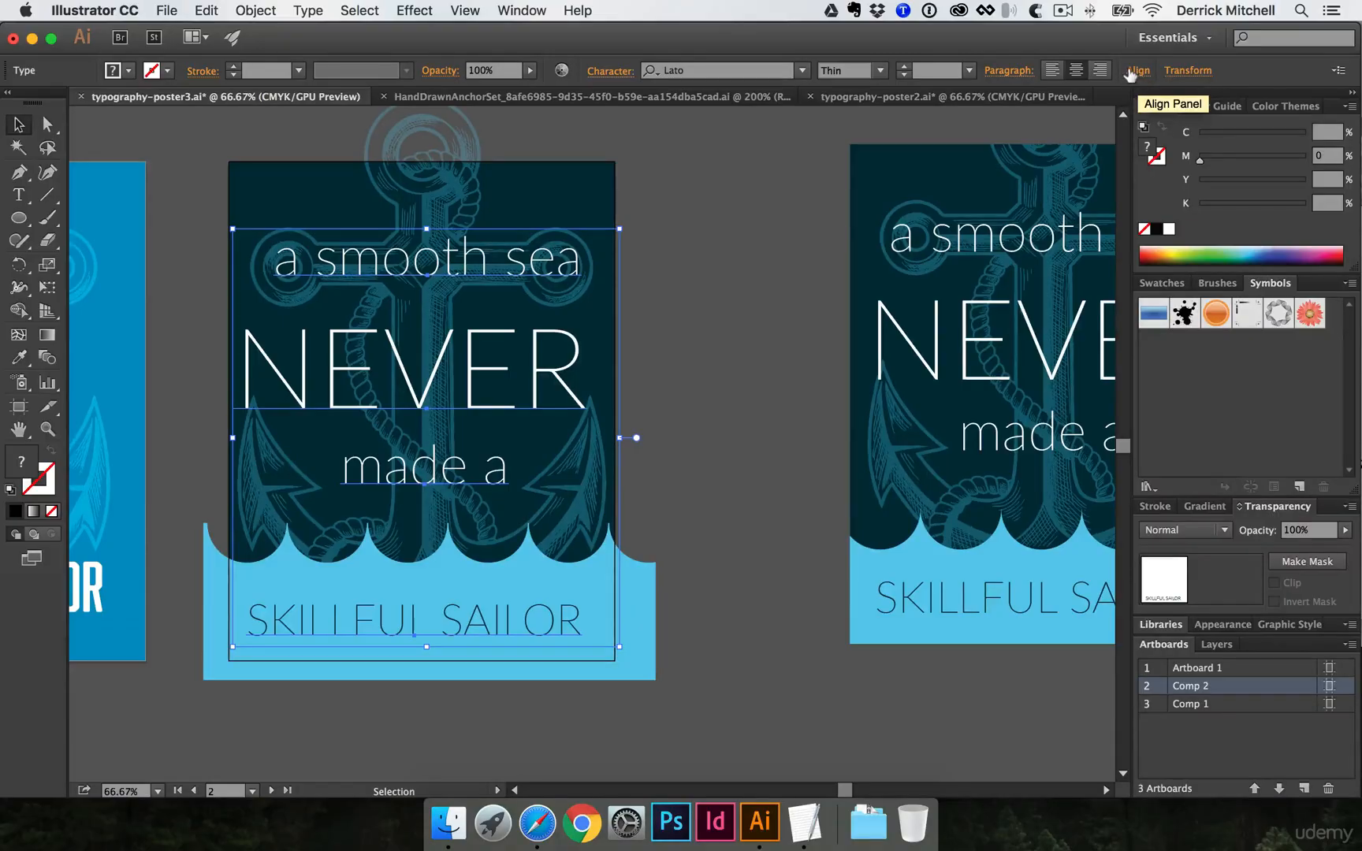
{"action": "left_click", "coordinate": [513, 9]}
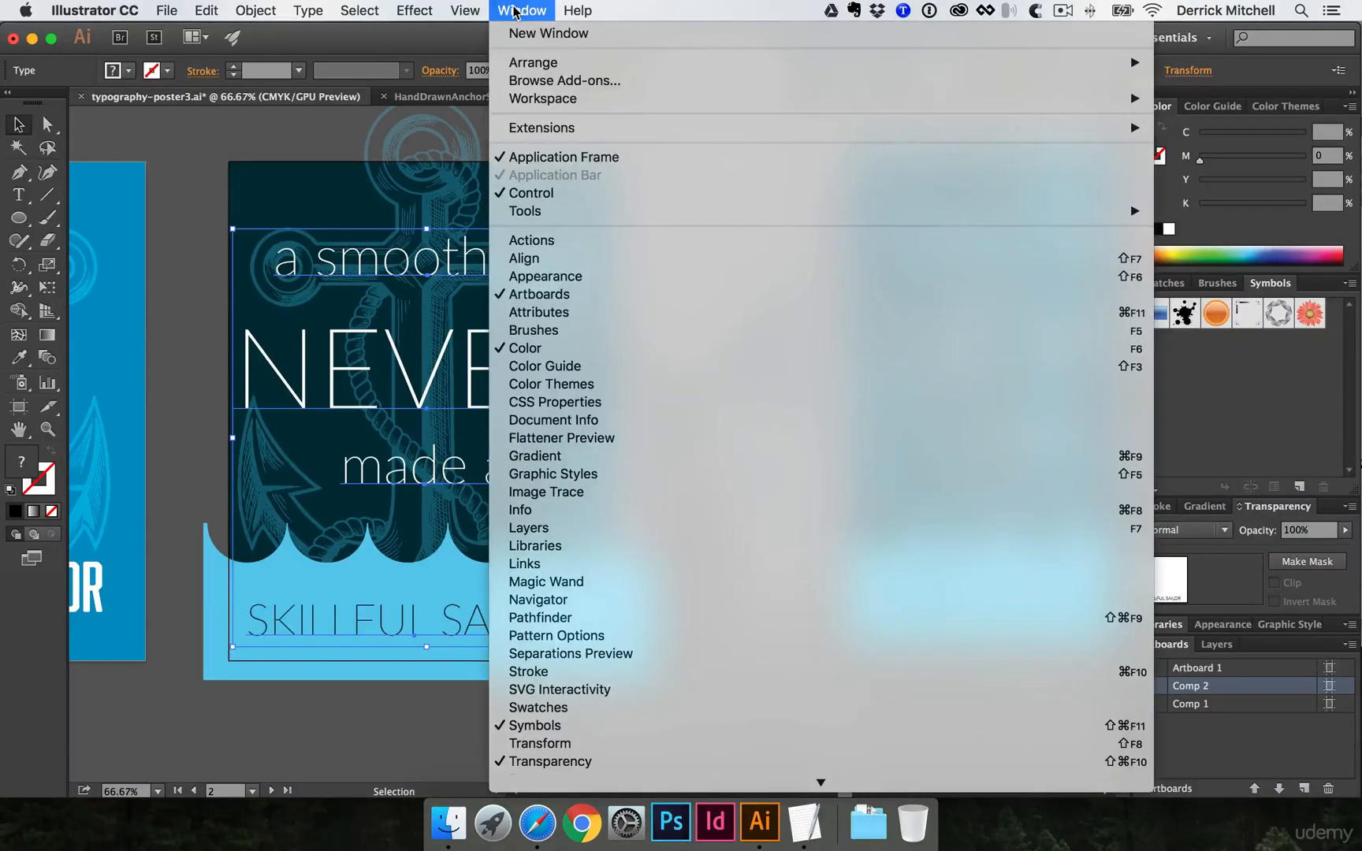
{"action": "left_click", "coordinate": [538, 260]}
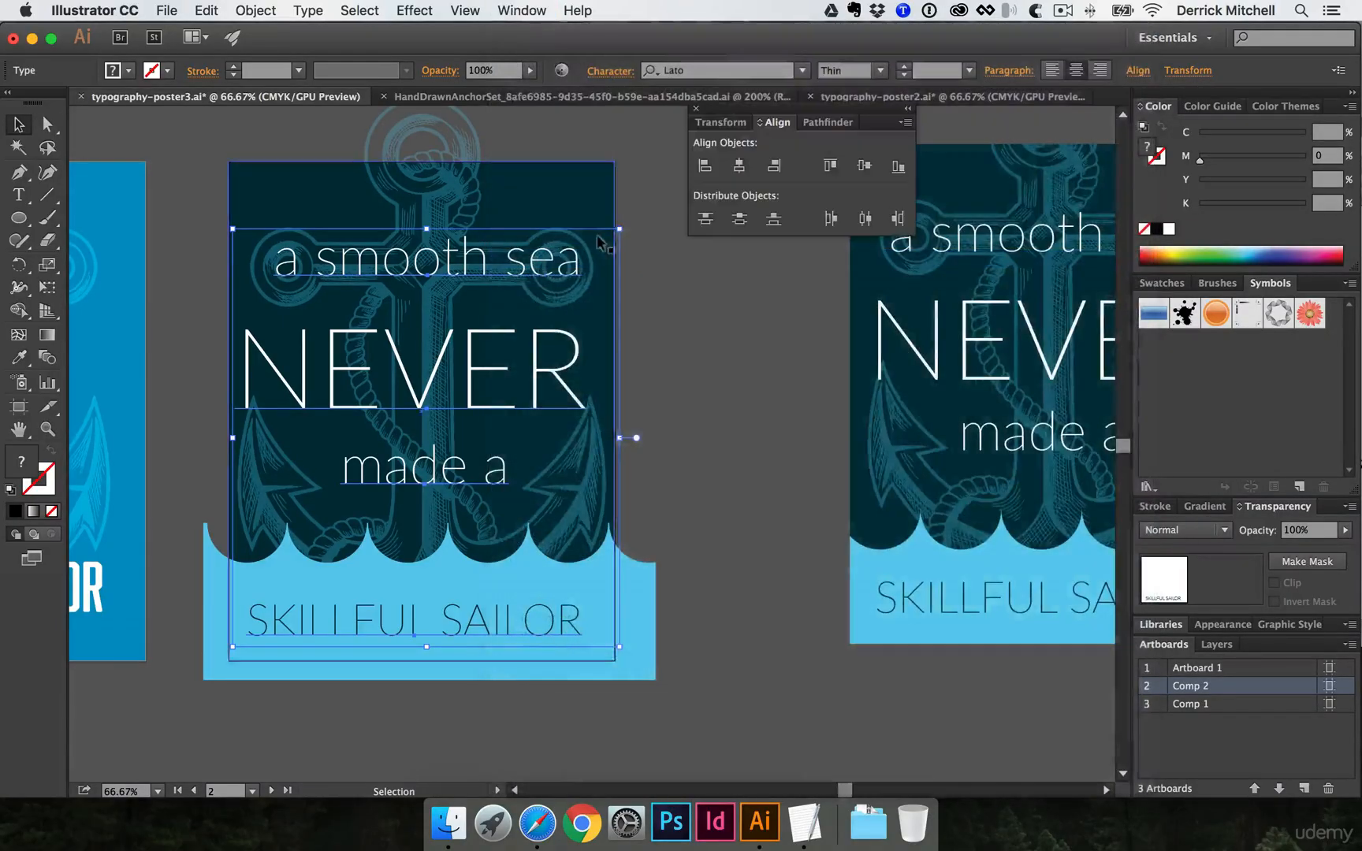
Show the full alignment options, centre the four text lines horizontally on the artboard, and deselect them
{"action": "left_click_drag", "start_coordinate": [788, 116], "coordinate": [767, 223]}
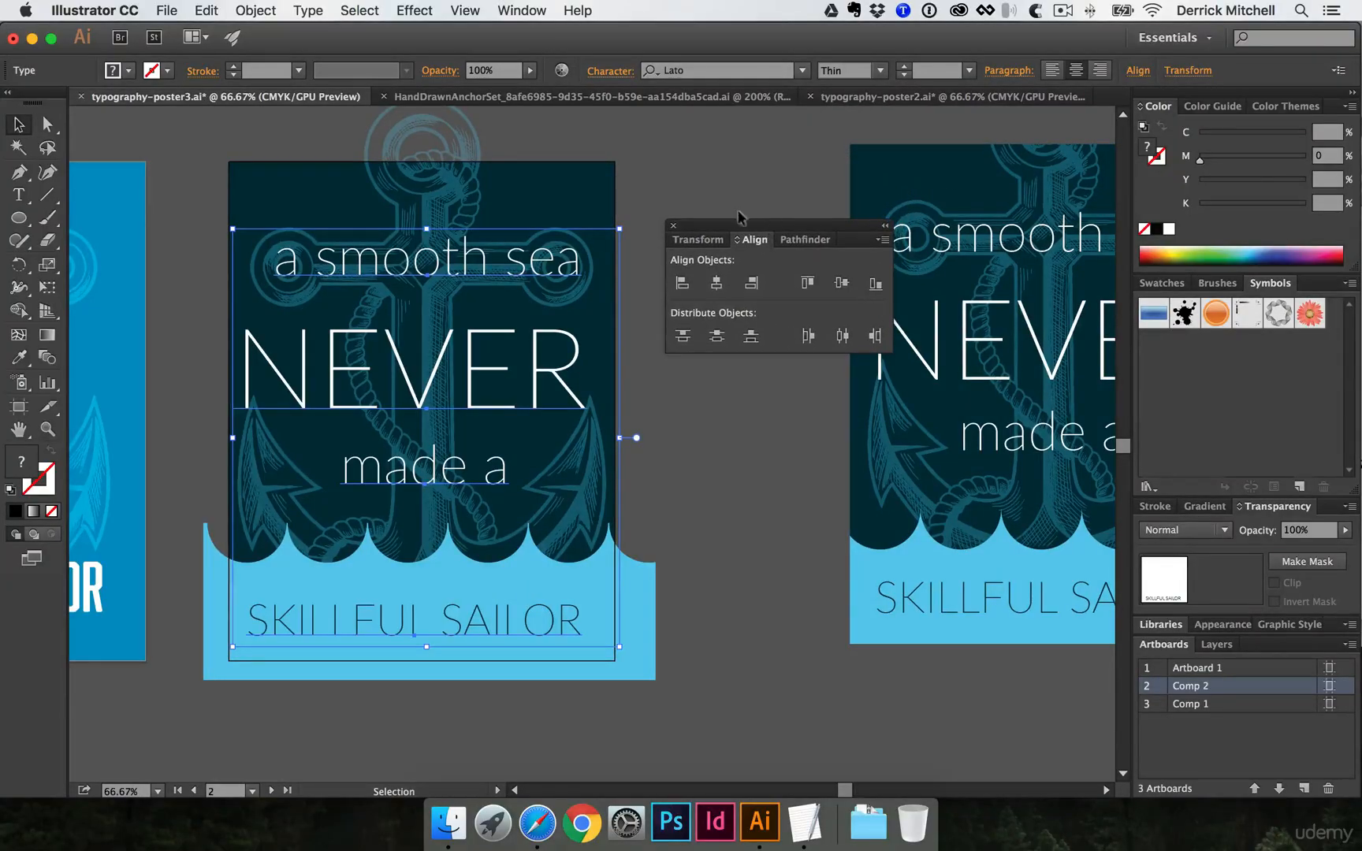
{"action": "left_click", "coordinate": [883, 239]}
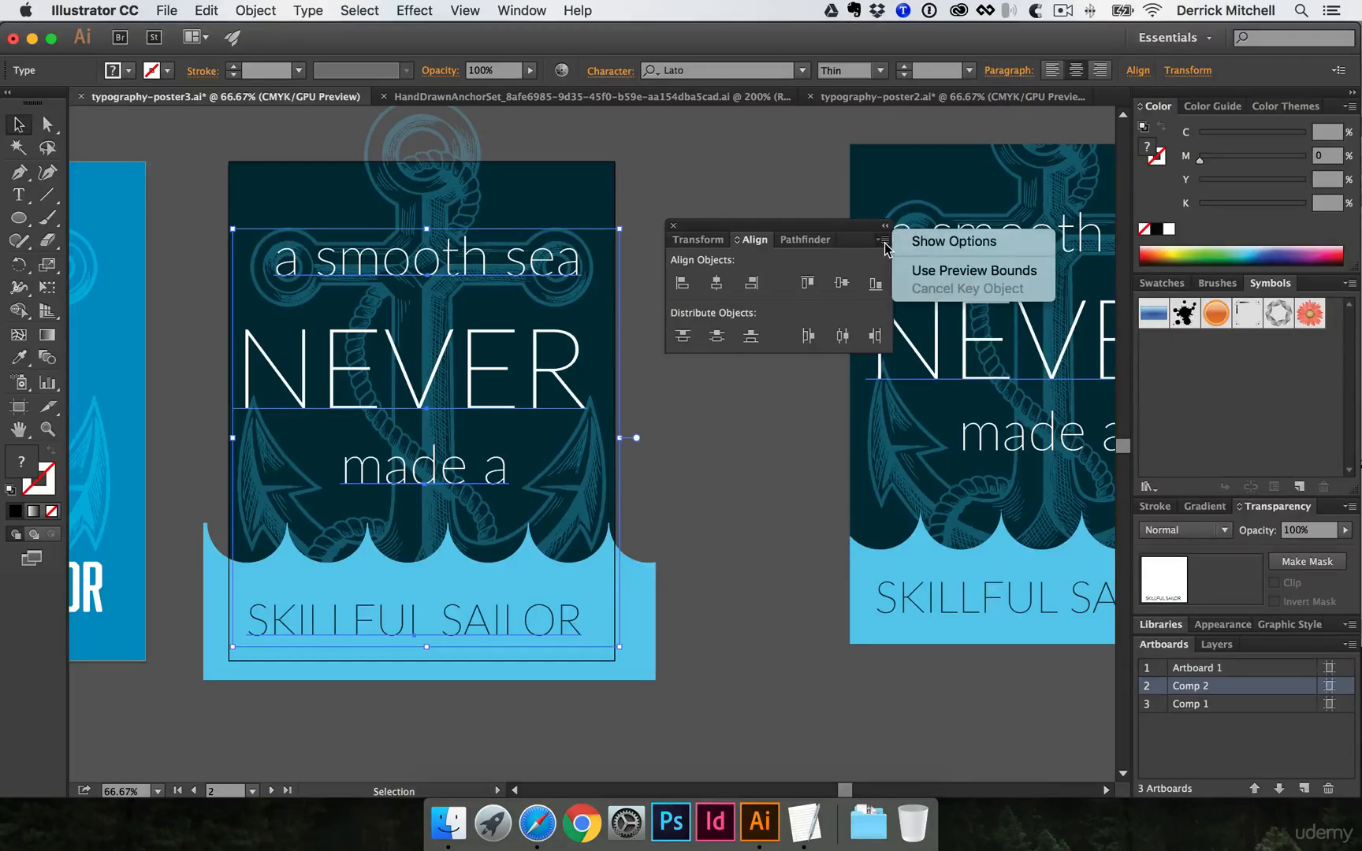
{"action": "left_click", "coordinate": [932, 240]}
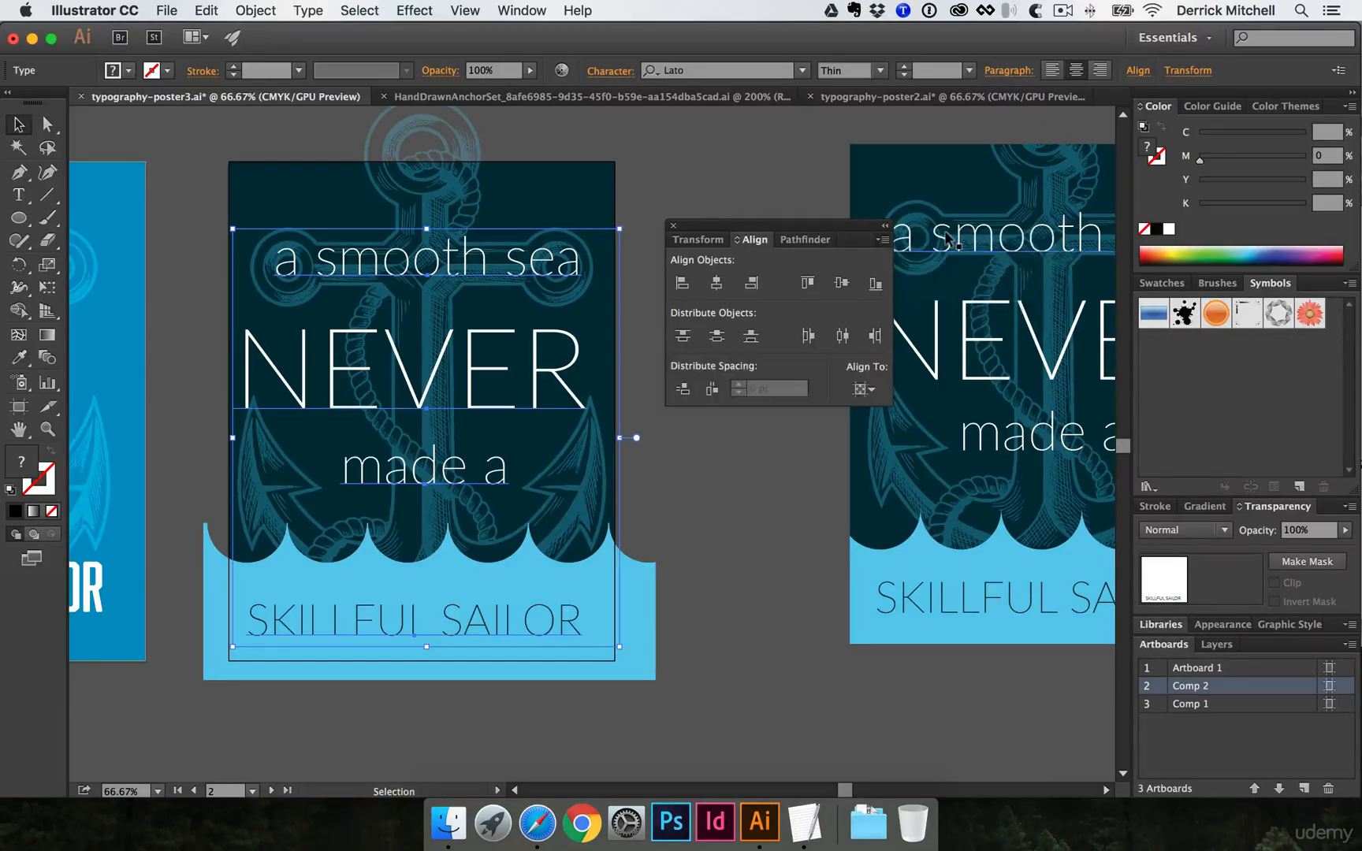
{"action": "left_click", "coordinate": [864, 389]}
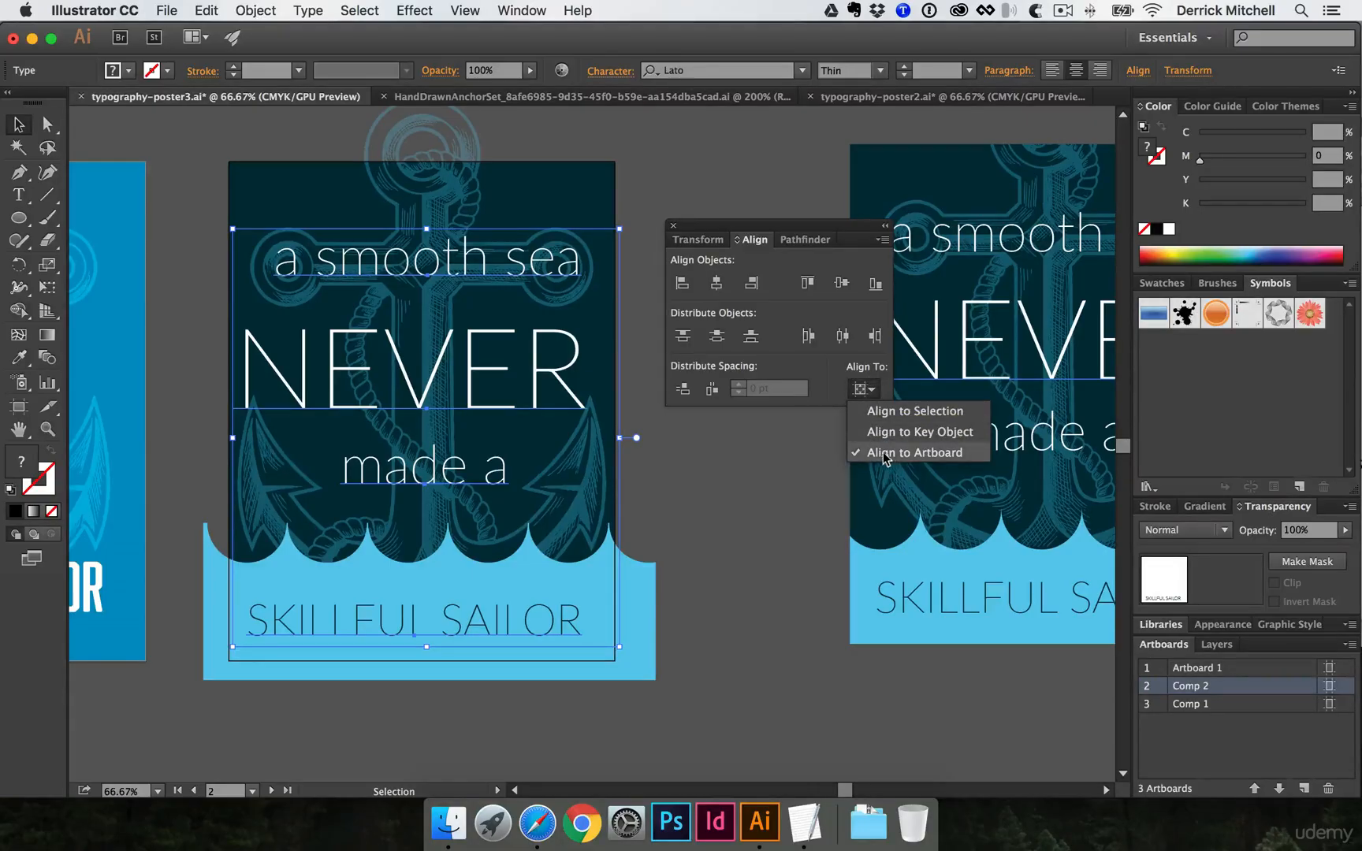
{"action": "left_click", "coordinate": [718, 289]}
{"action": "left_click", "coordinate": [717, 285]}
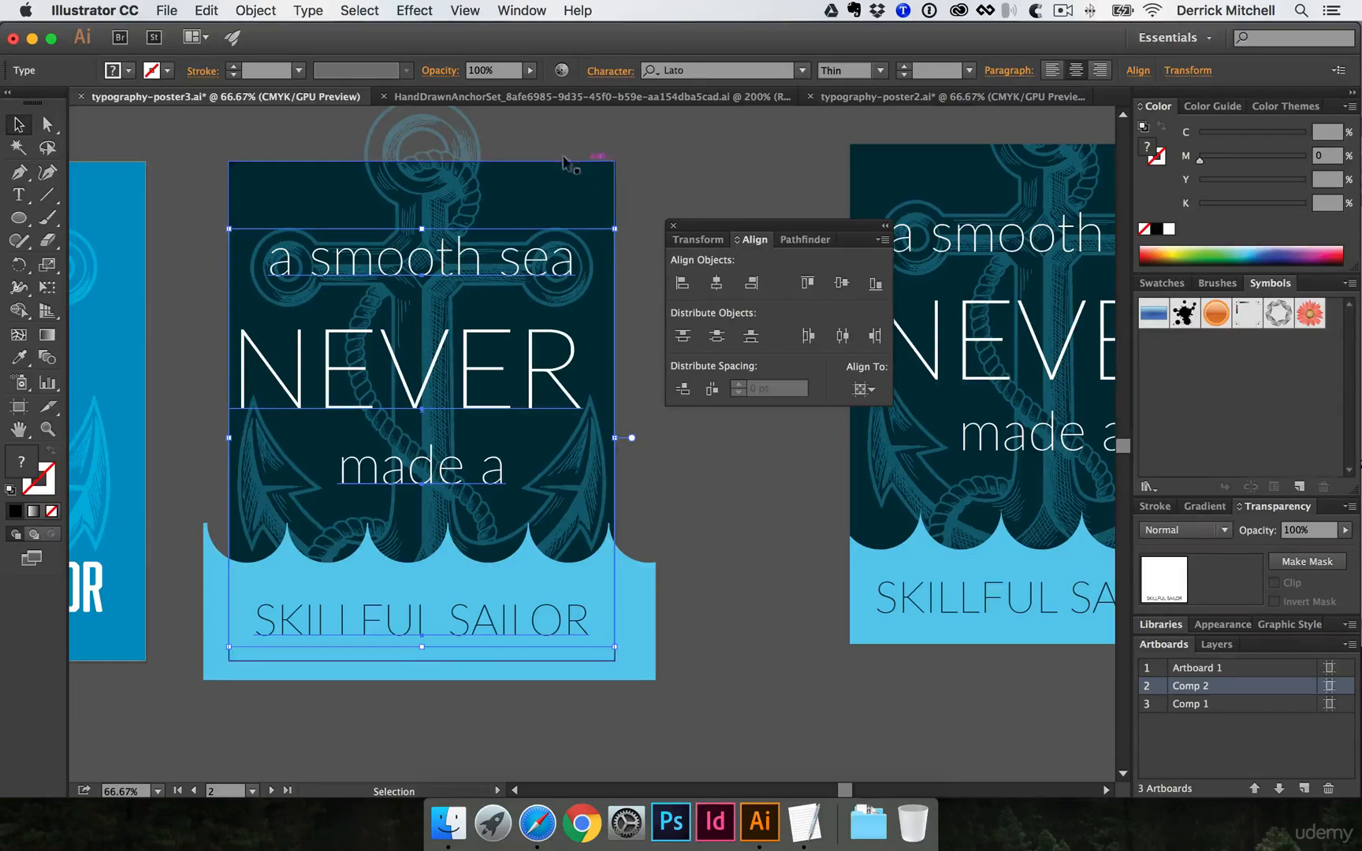
{"action": "left_click", "coordinate": [640, 144]}
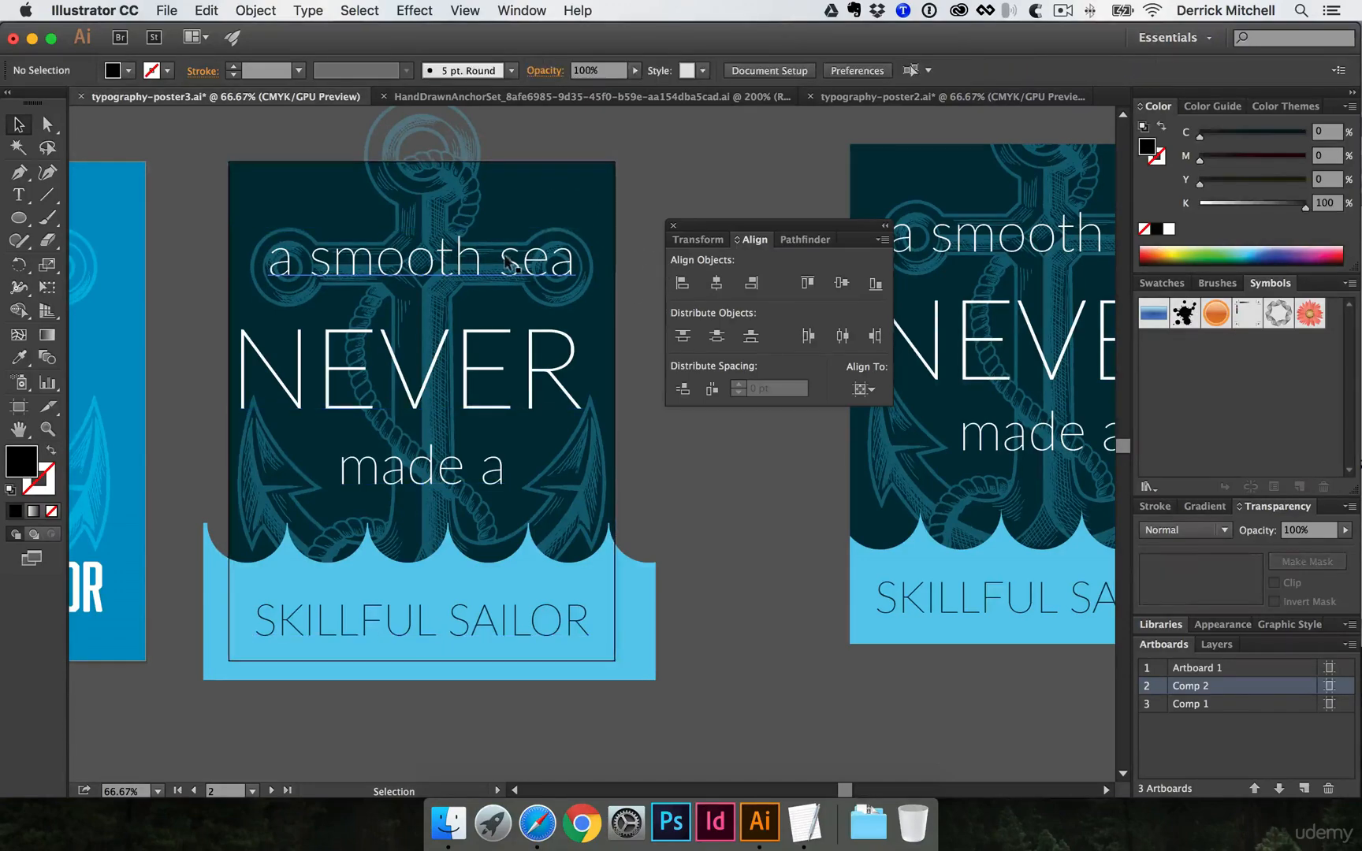
Offset "a smooth sea" and NEVER upward on Comp 2, and left-align NEVER to "a smooth sea" as the key object
{"action": "left_click_drag", "start_coordinate": [512, 264], "coordinate": [488, 244]}
{"action": "left_click_drag", "start_coordinate": [337, 357], "coordinate": [350, 313]}
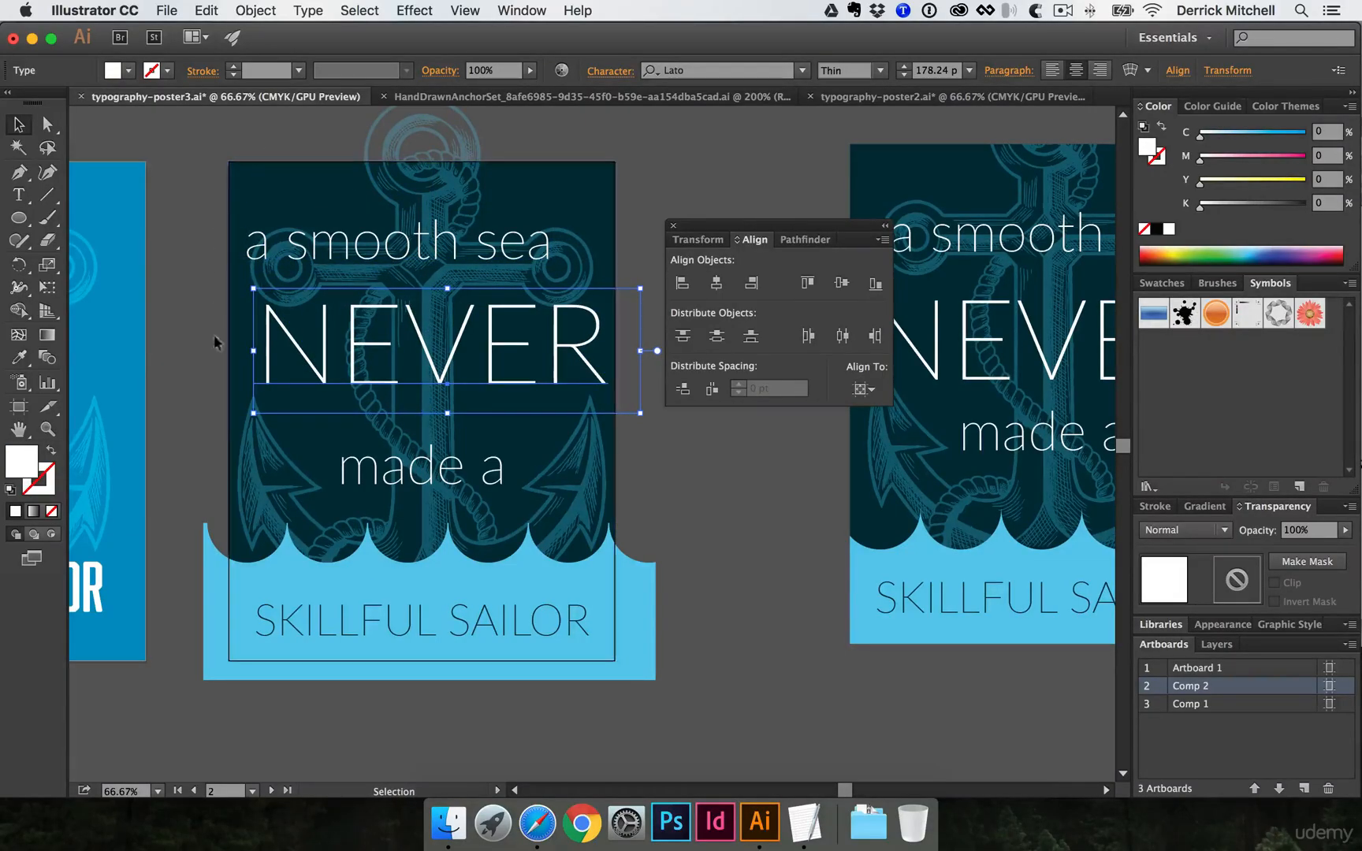
{"action": "left_click", "coordinate": [365, 247], "text": "shift"}
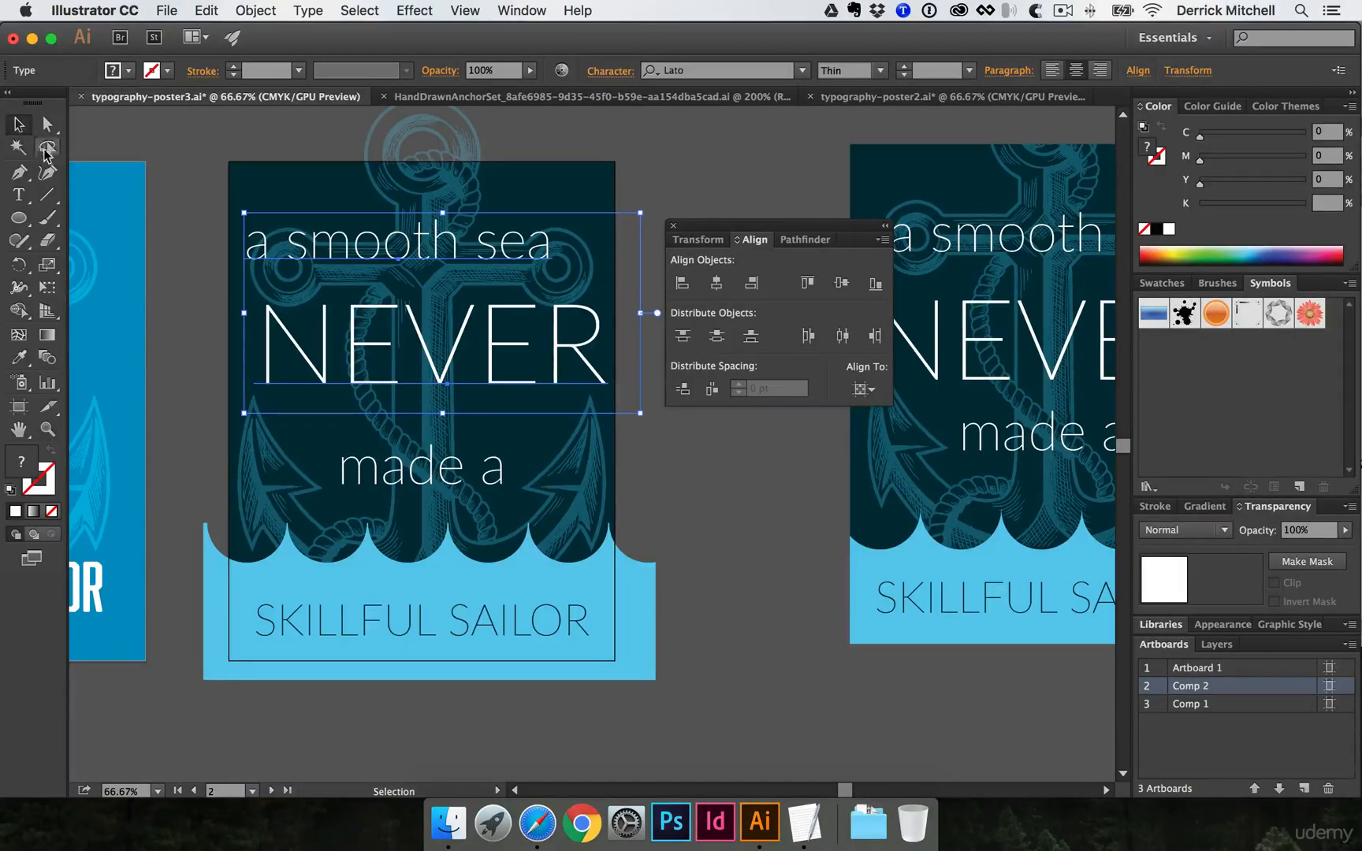
{"action": "left_click", "coordinate": [300, 248]}
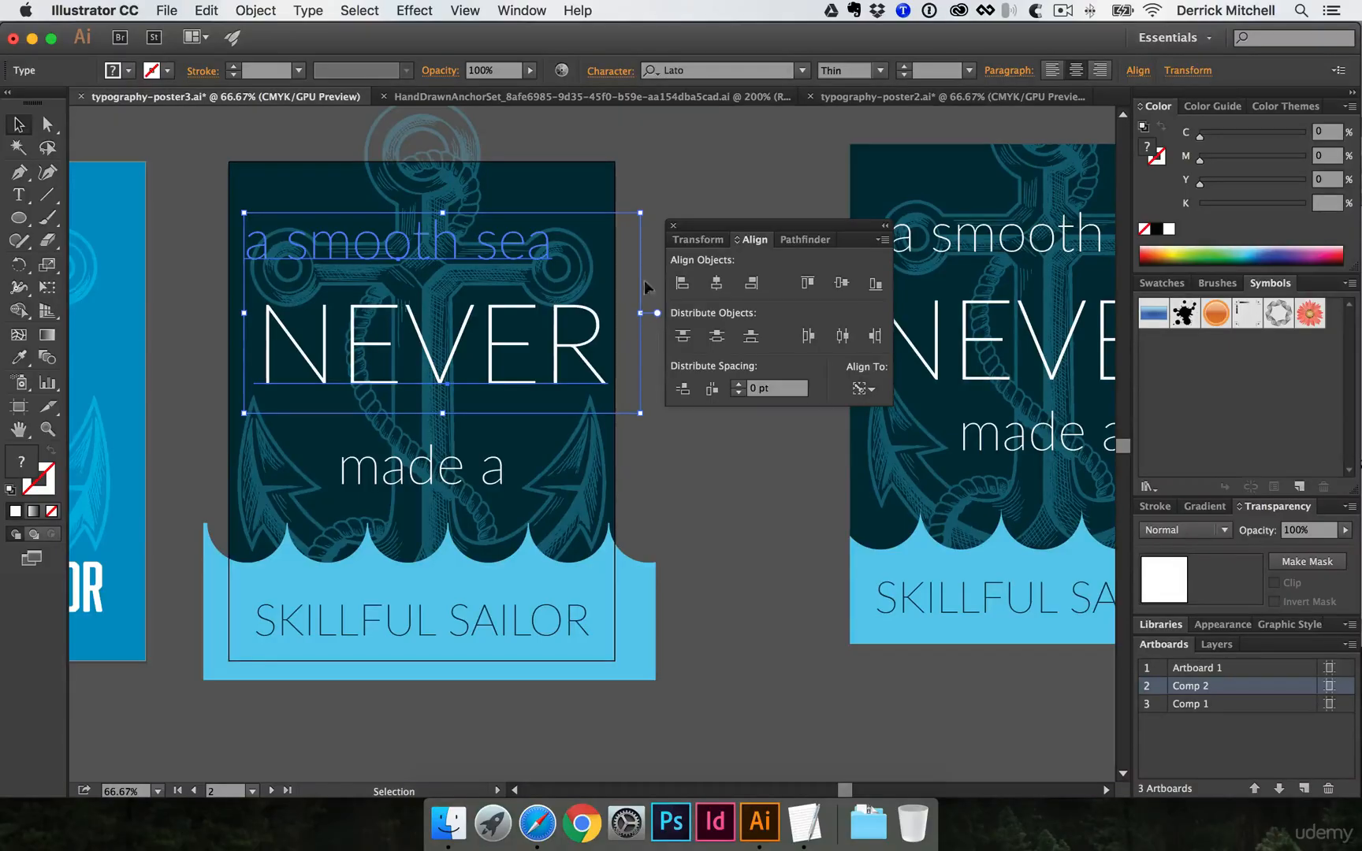
{"action": "left_click", "coordinate": [863, 388]}
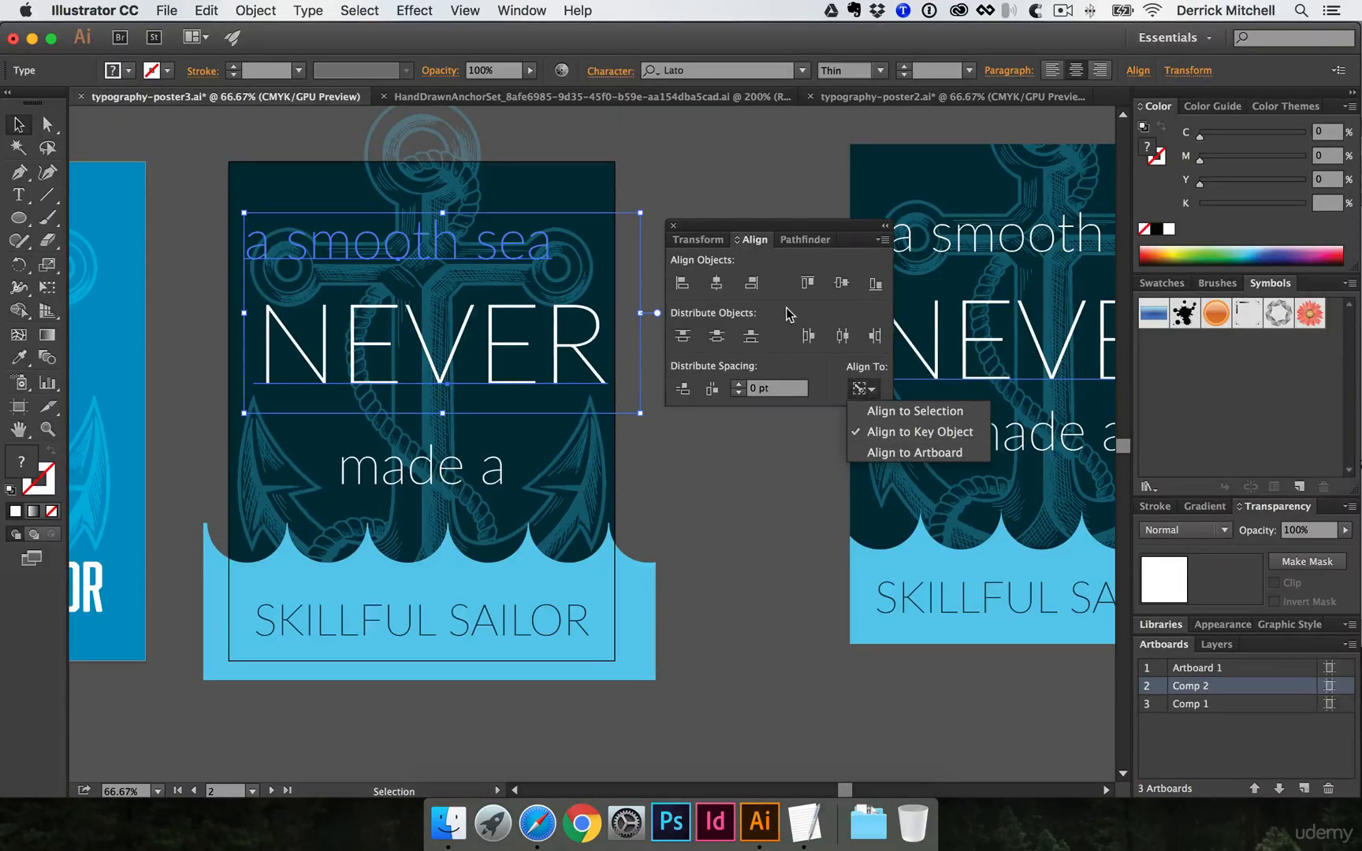
{"action": "left_click", "coordinate": [684, 289]}
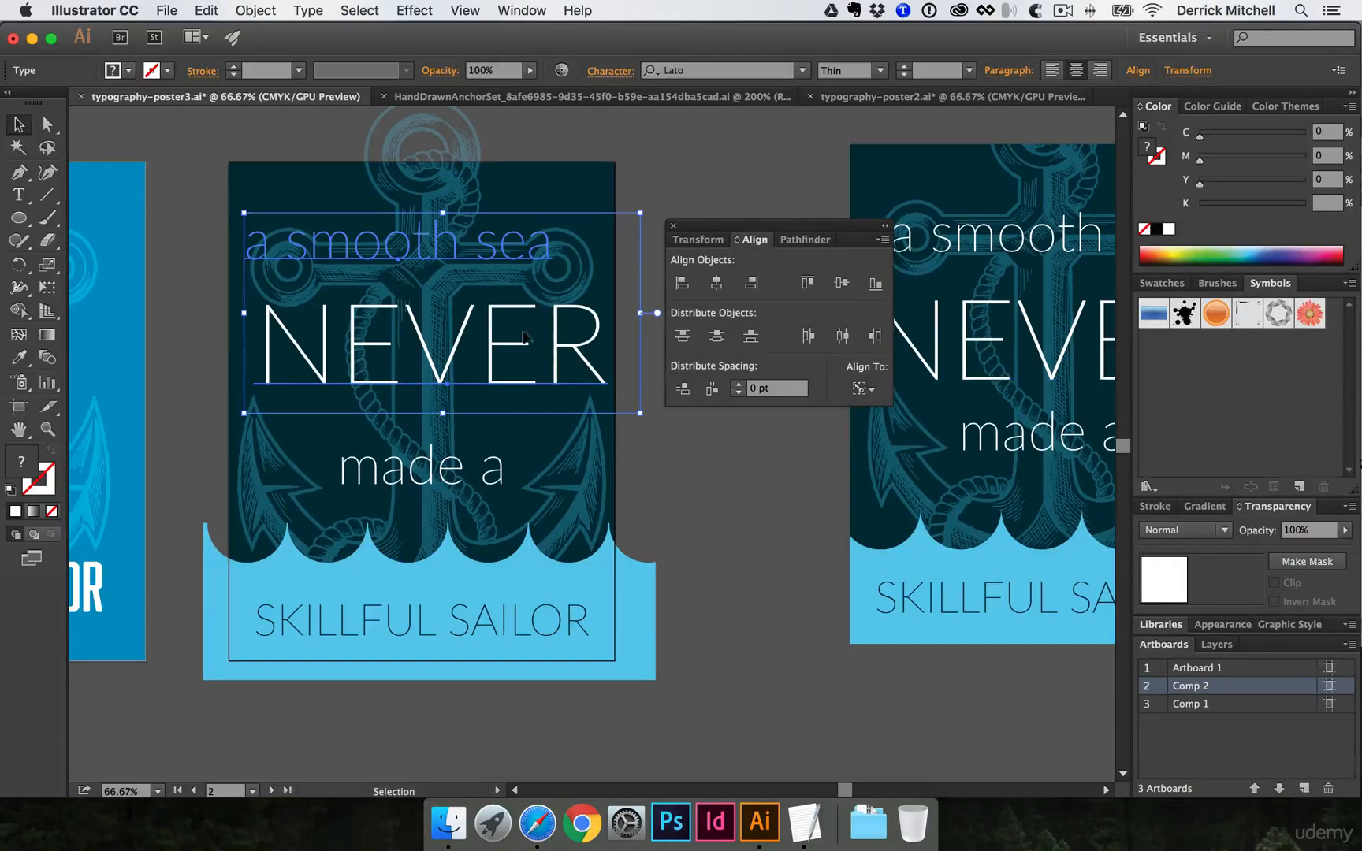
{"action": "left_click", "coordinate": [683, 282]}
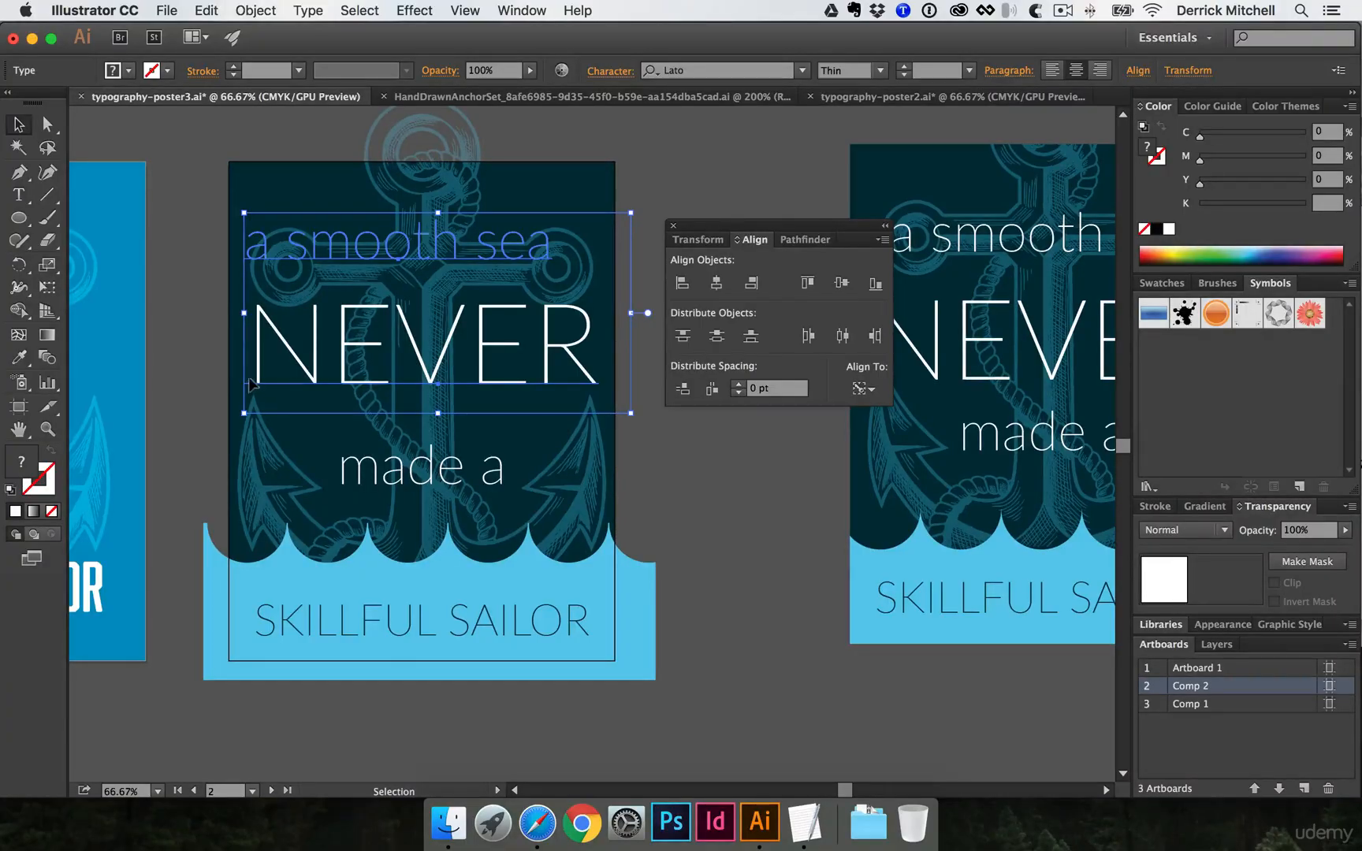
{"action": "left_click", "coordinate": [175, 358]}
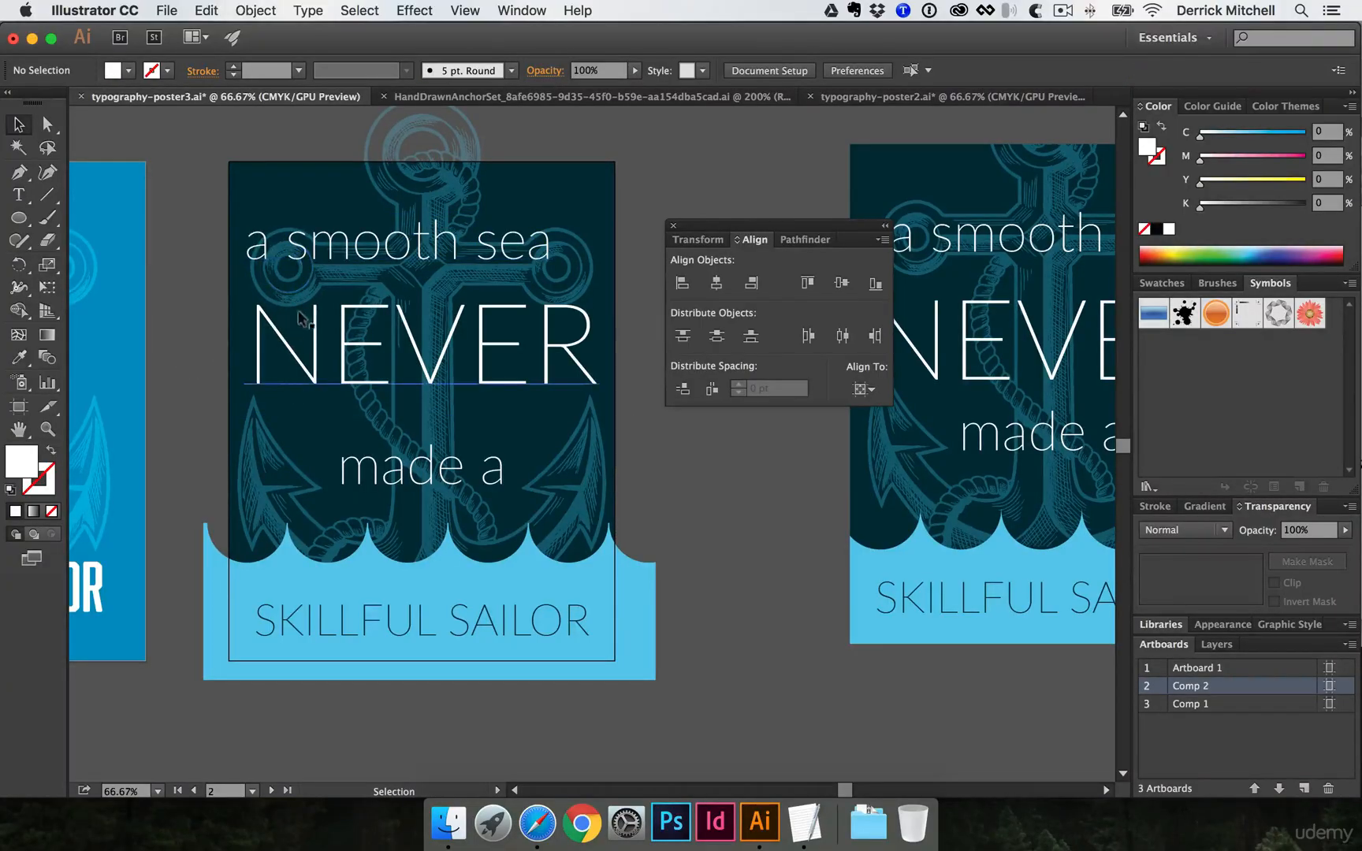
Convert the "a smooth sea" and NEVER text on Comp 2 to outlines
{"action": "left_click", "coordinate": [335, 253]}
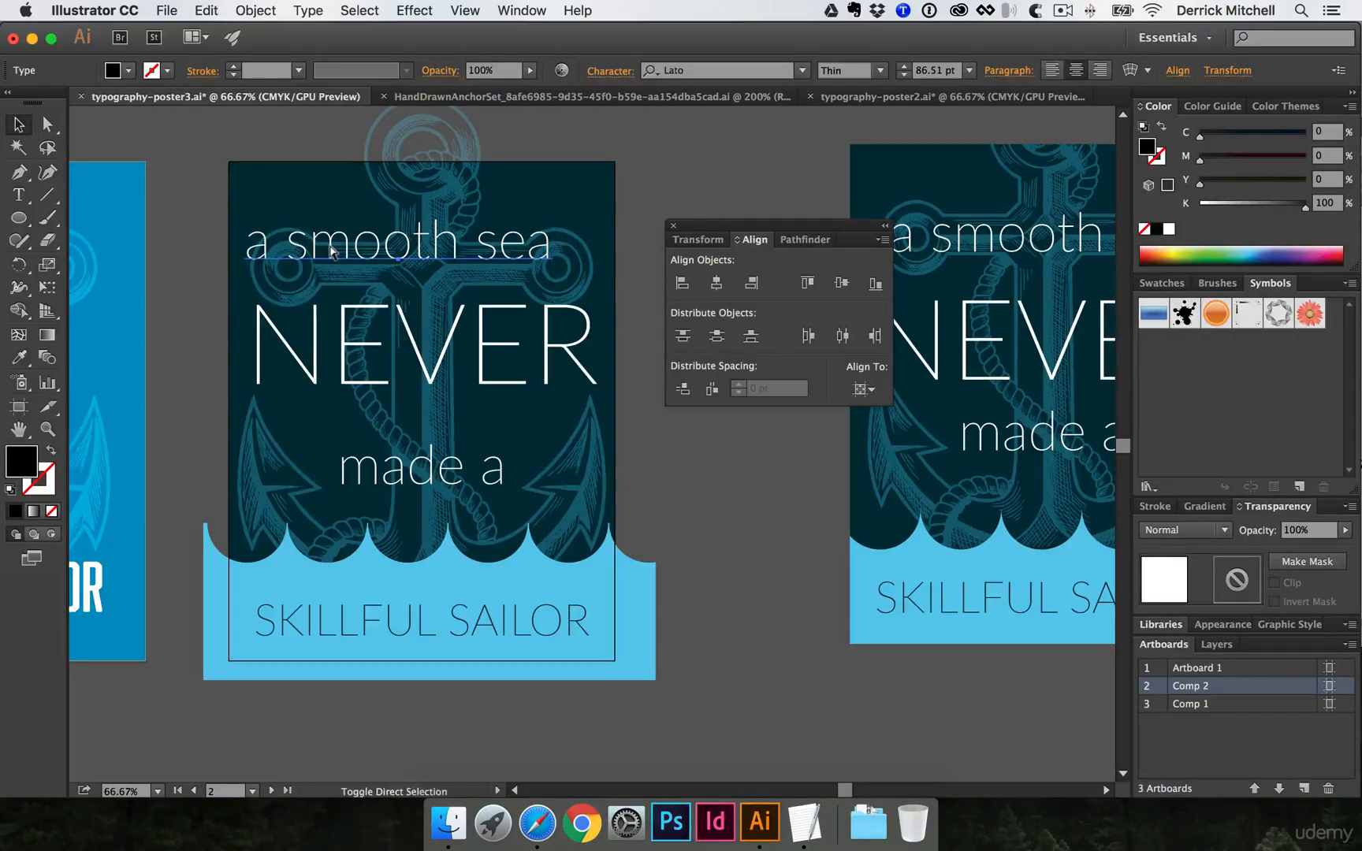
{"action": "key", "text": "super+shift+o"}
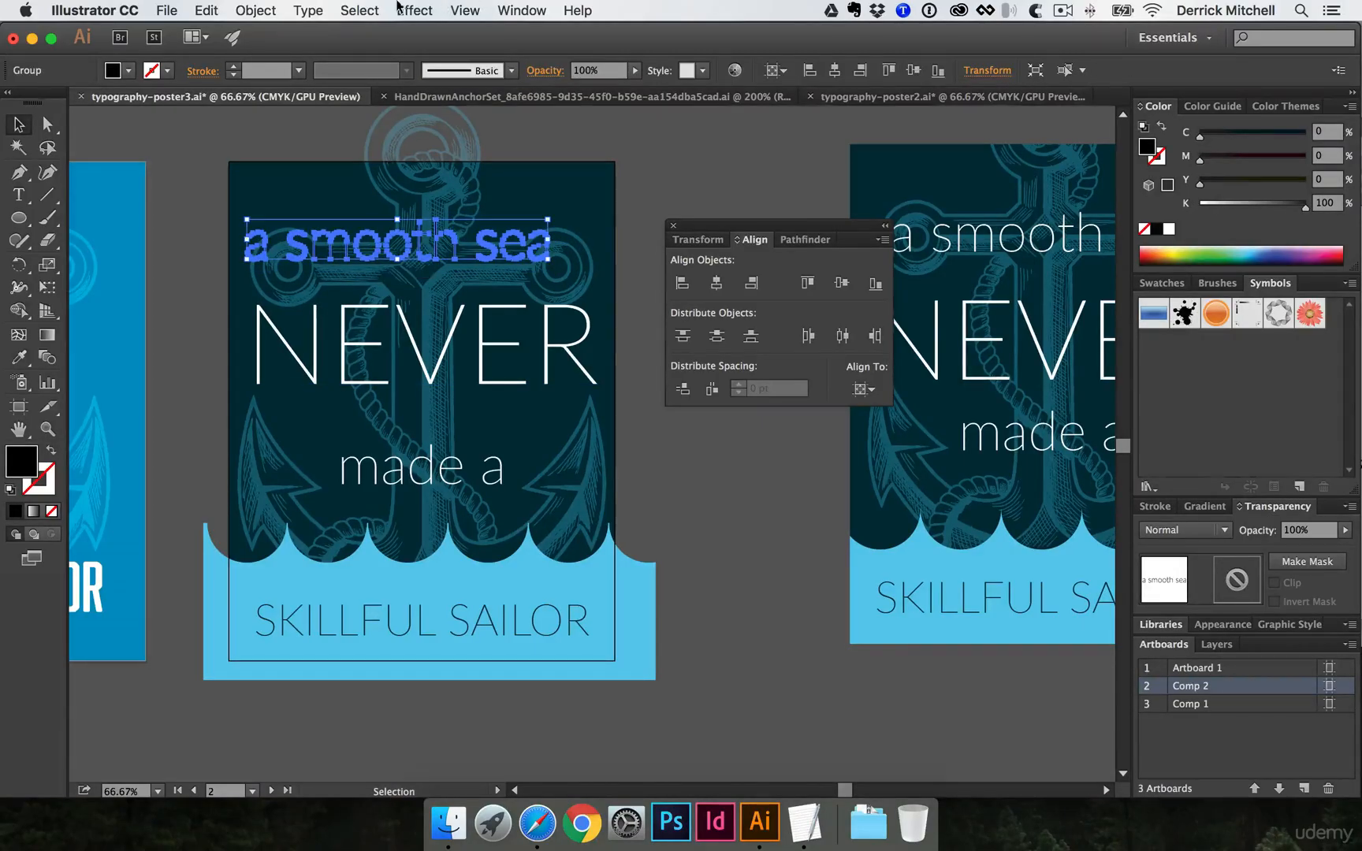
{"action": "left_click", "coordinate": [302, 10]}
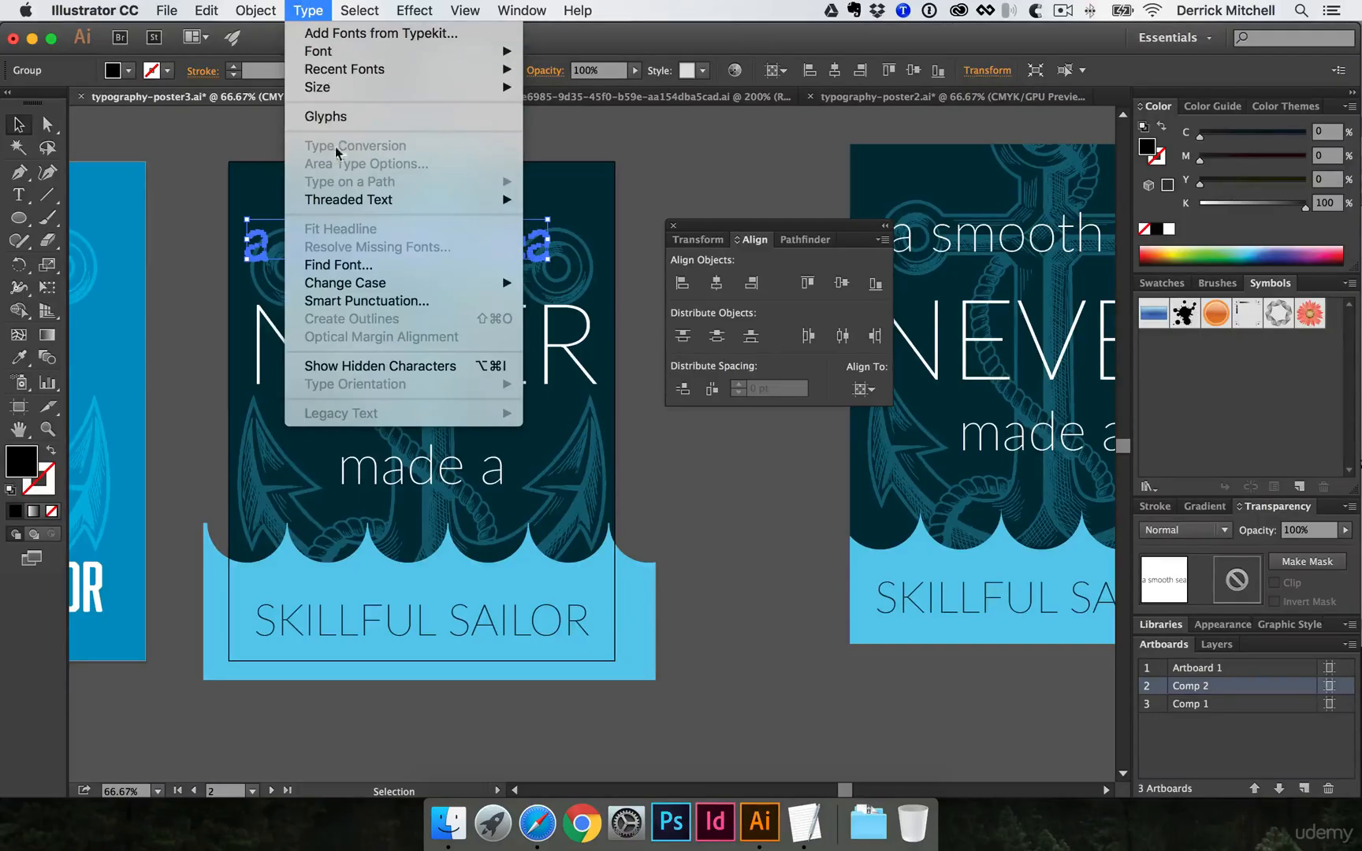
{"action": "left_click", "coordinate": [535, 326]}
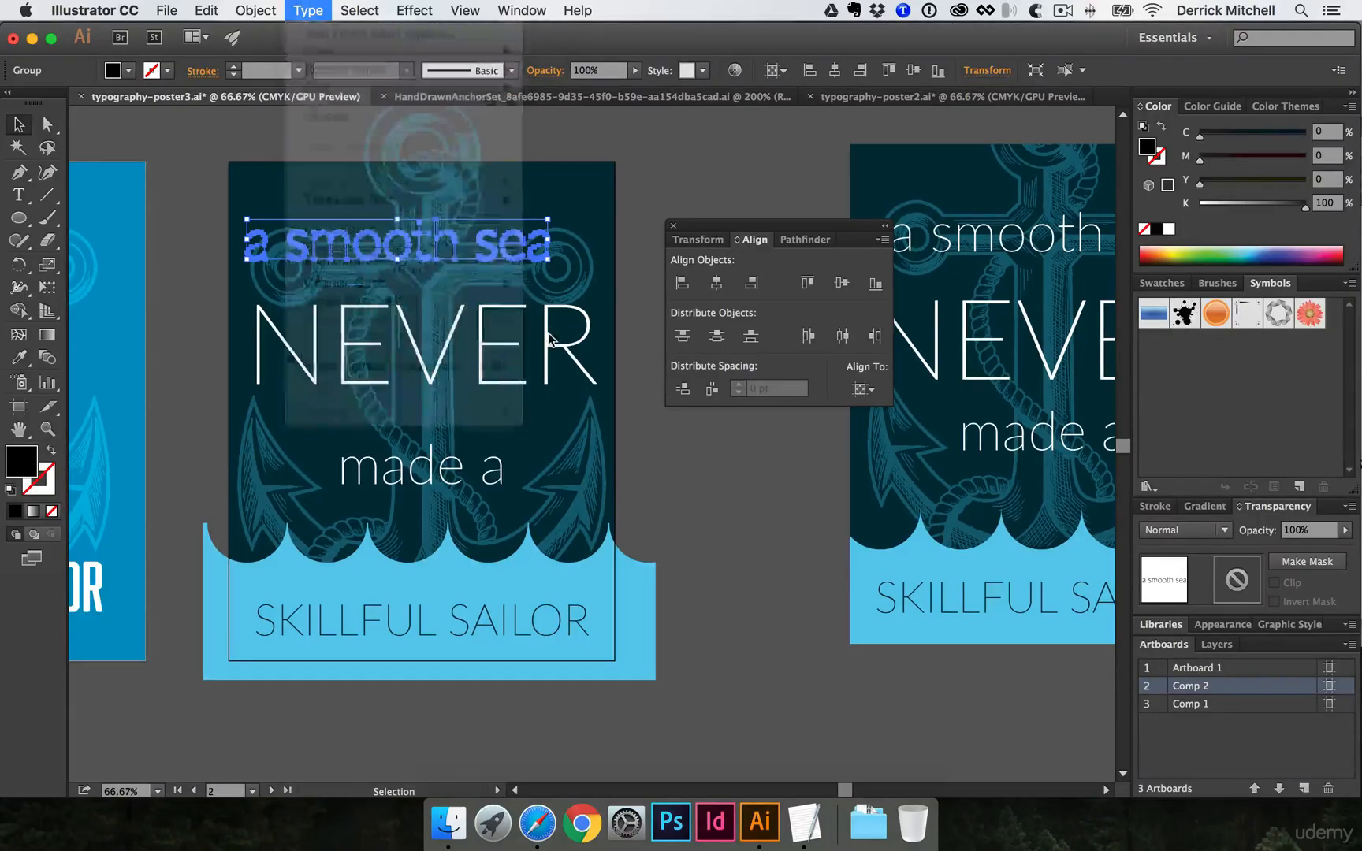
{"action": "left_click", "coordinate": [542, 334]}
{"action": "key", "text": "super+shift+o"}
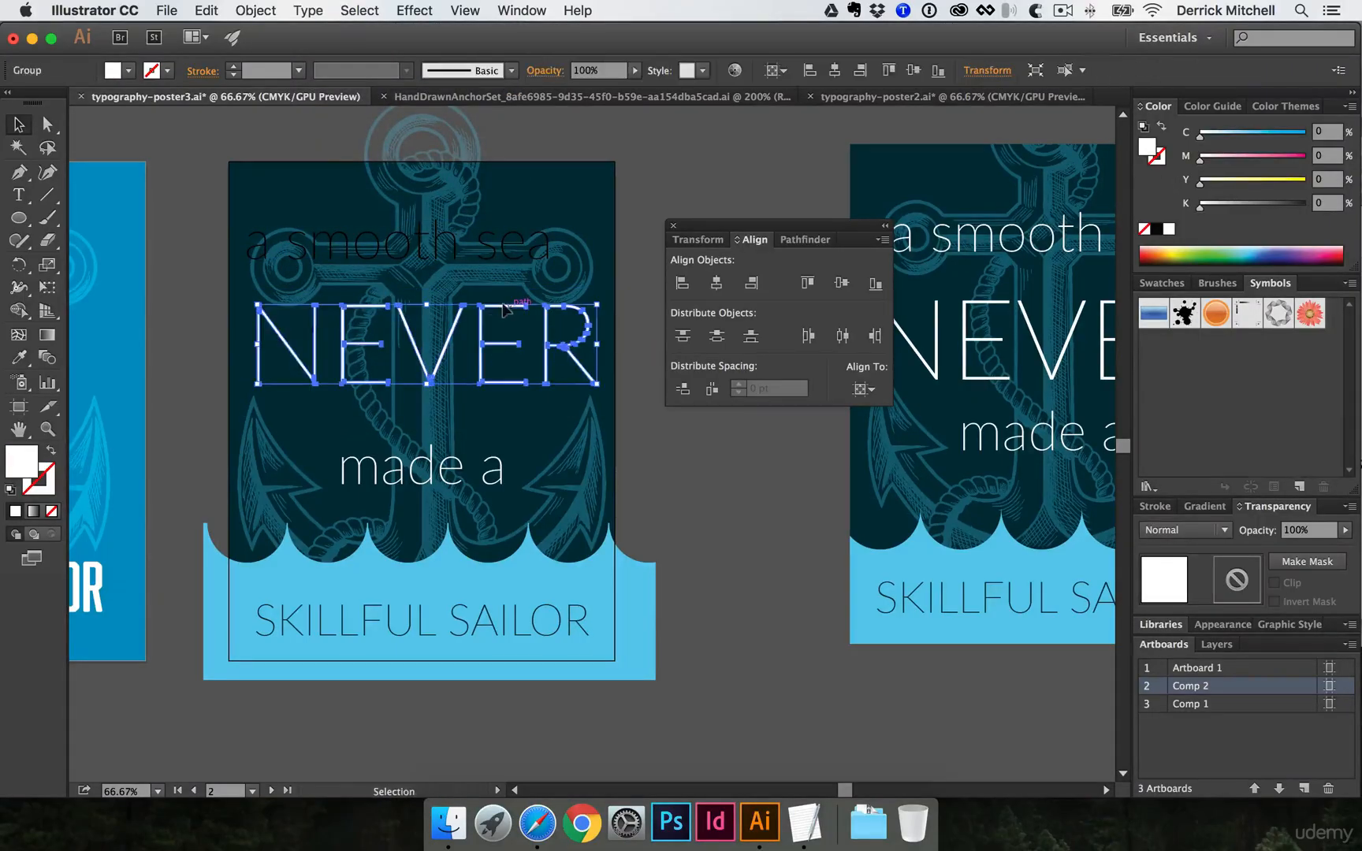
Match the outlined "a smooth sea" to the white of NEVER with the Eyedropper and deselect it
{"action": "left_click", "coordinate": [512, 254]}
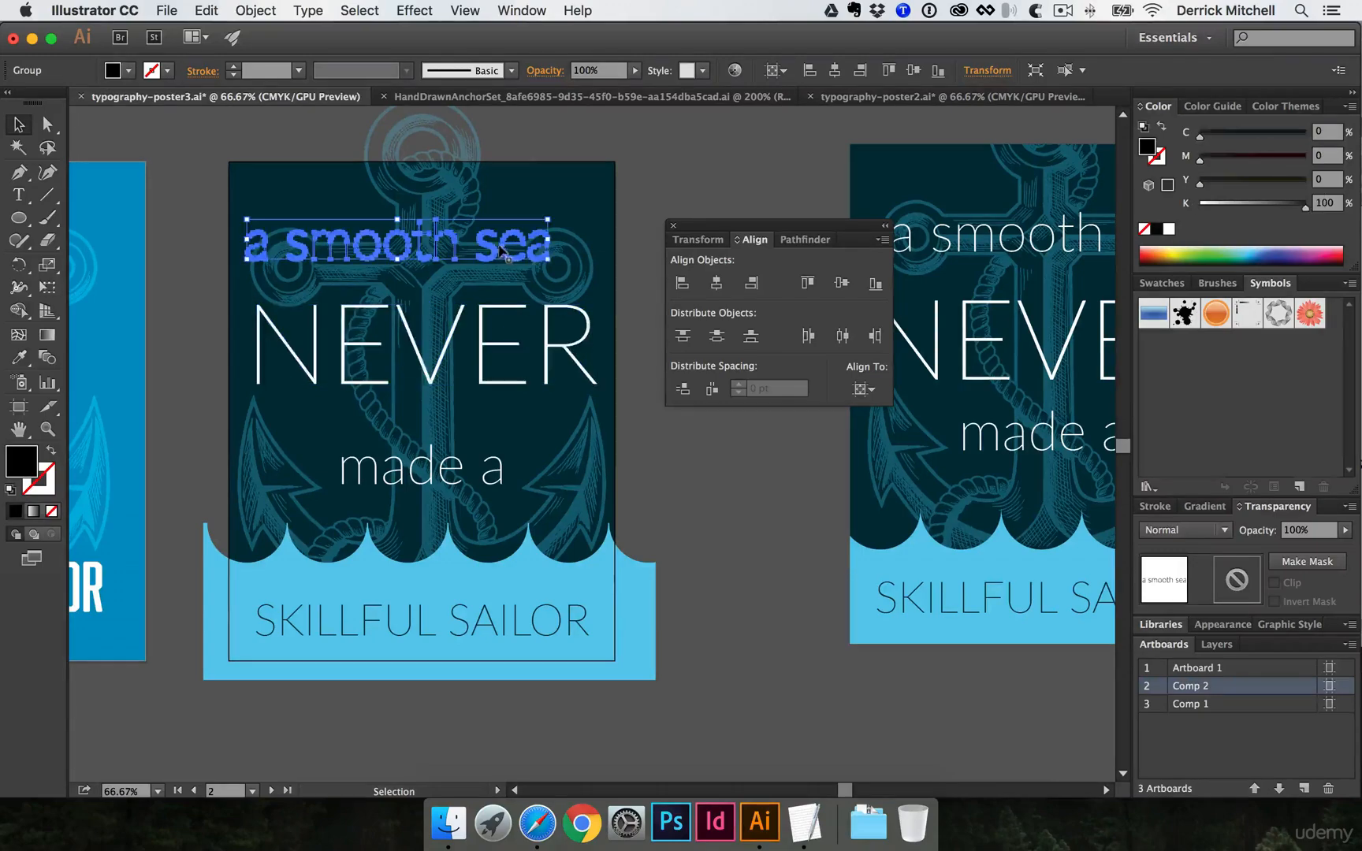
{"action": "key", "text": "i"}
{"action": "left_click", "coordinate": [458, 376]}
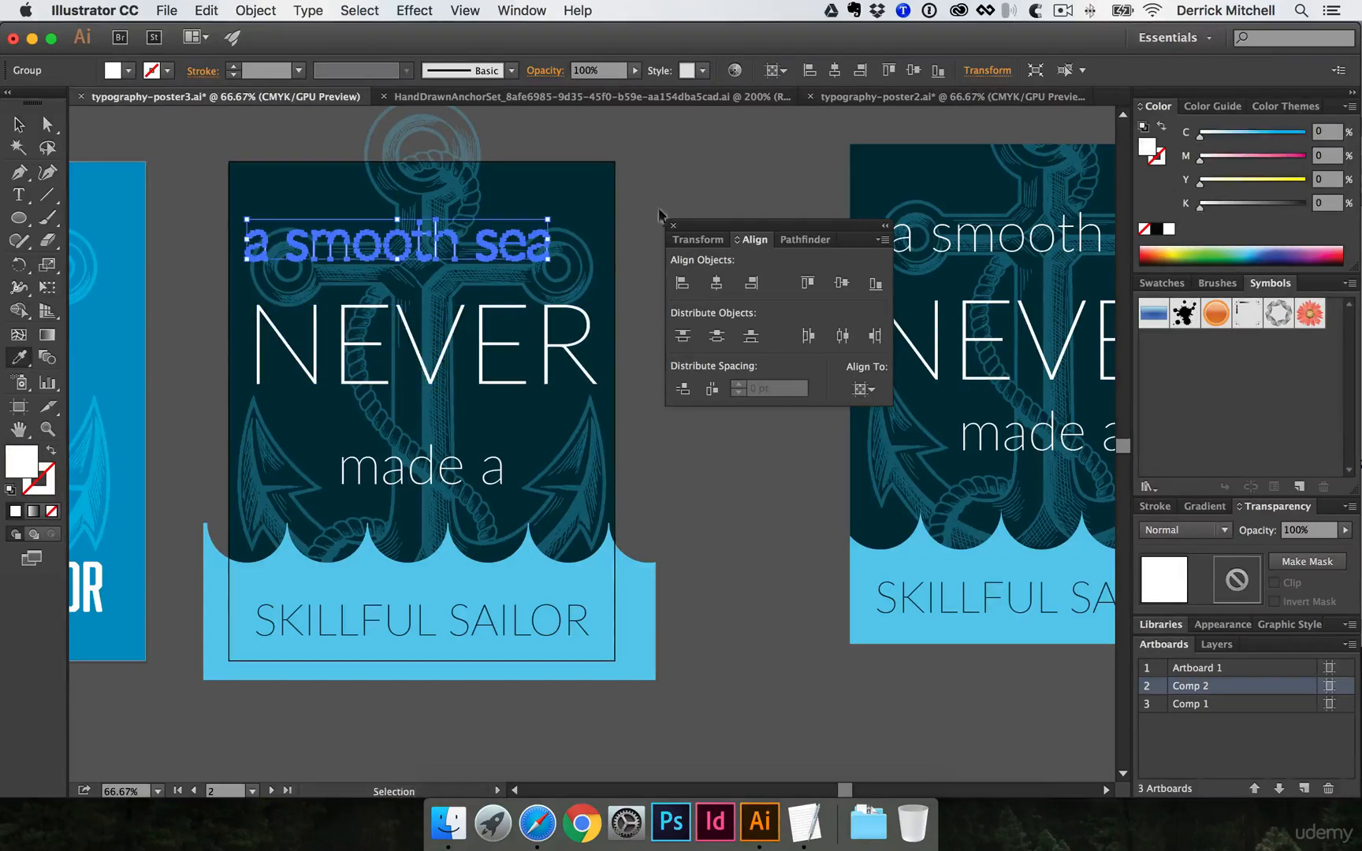
{"action": "key", "text": "super+shift+a"}
{"action": "key", "text": "v"}
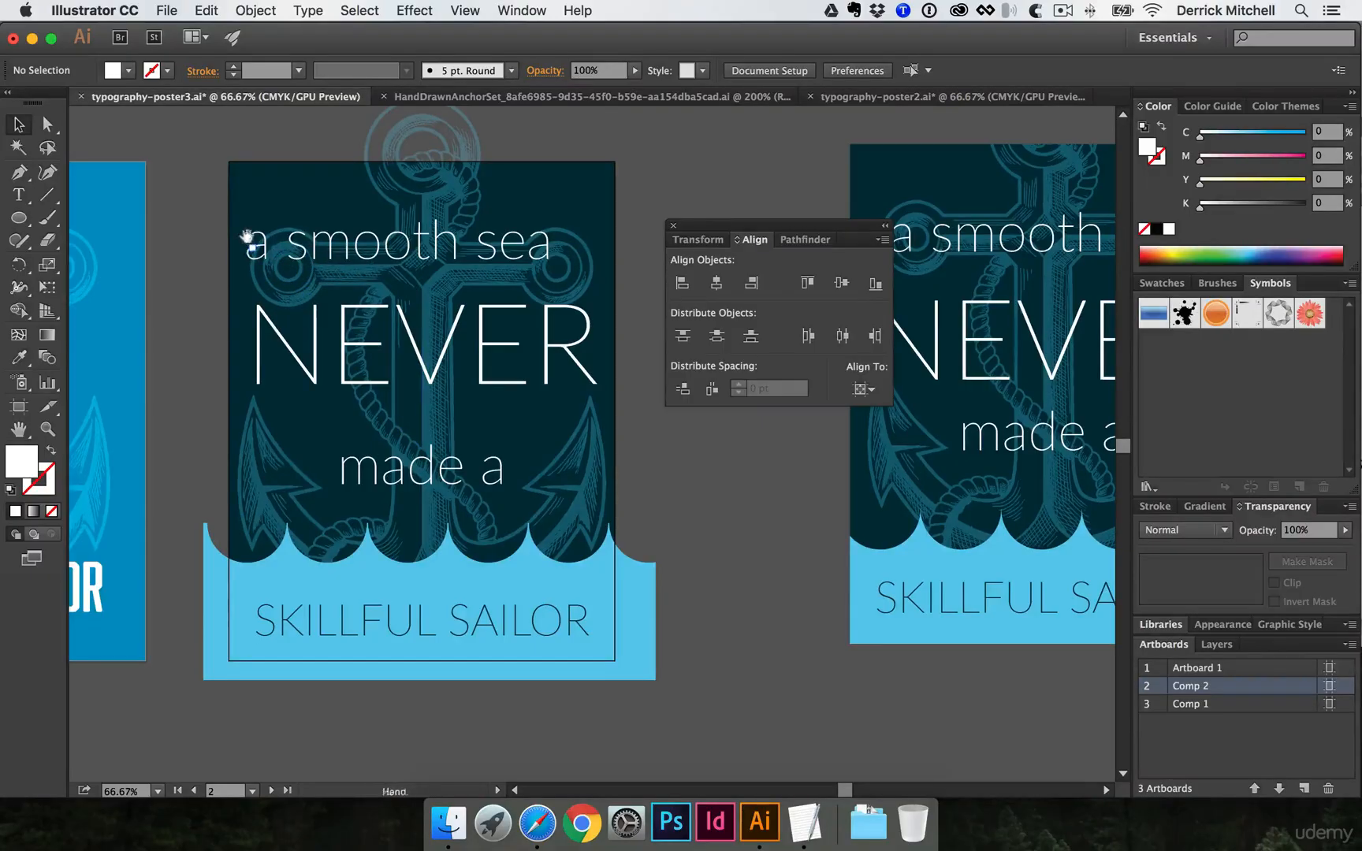
Left-align the outlined NEVER to the outlined "a smooth sea", using "a smooth sea" as the key object
{"action": "left_click", "coordinate": [290, 472]}
{"action": "left_click", "coordinate": [353, 479]}
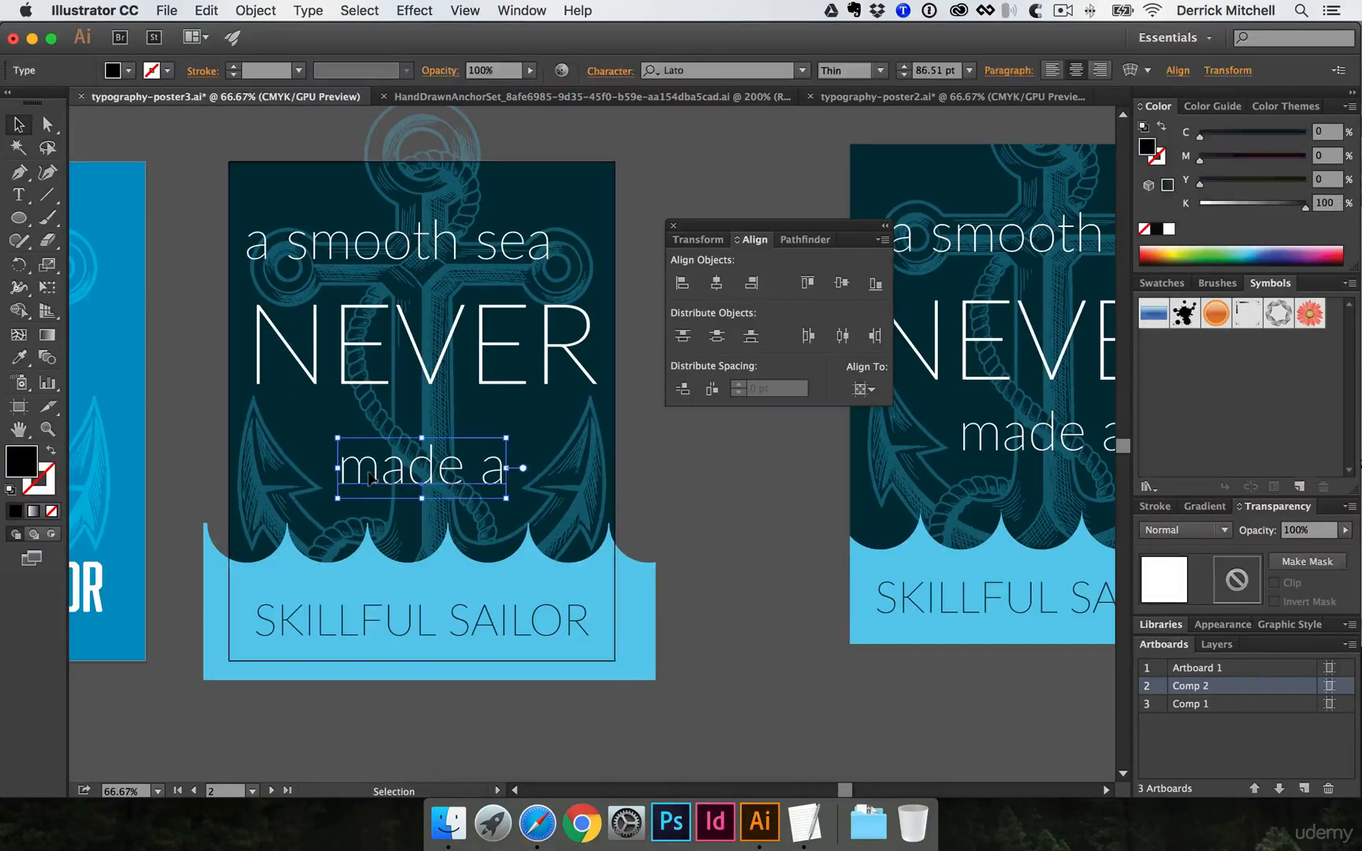
{"action": "left_click", "coordinate": [294, 339]}
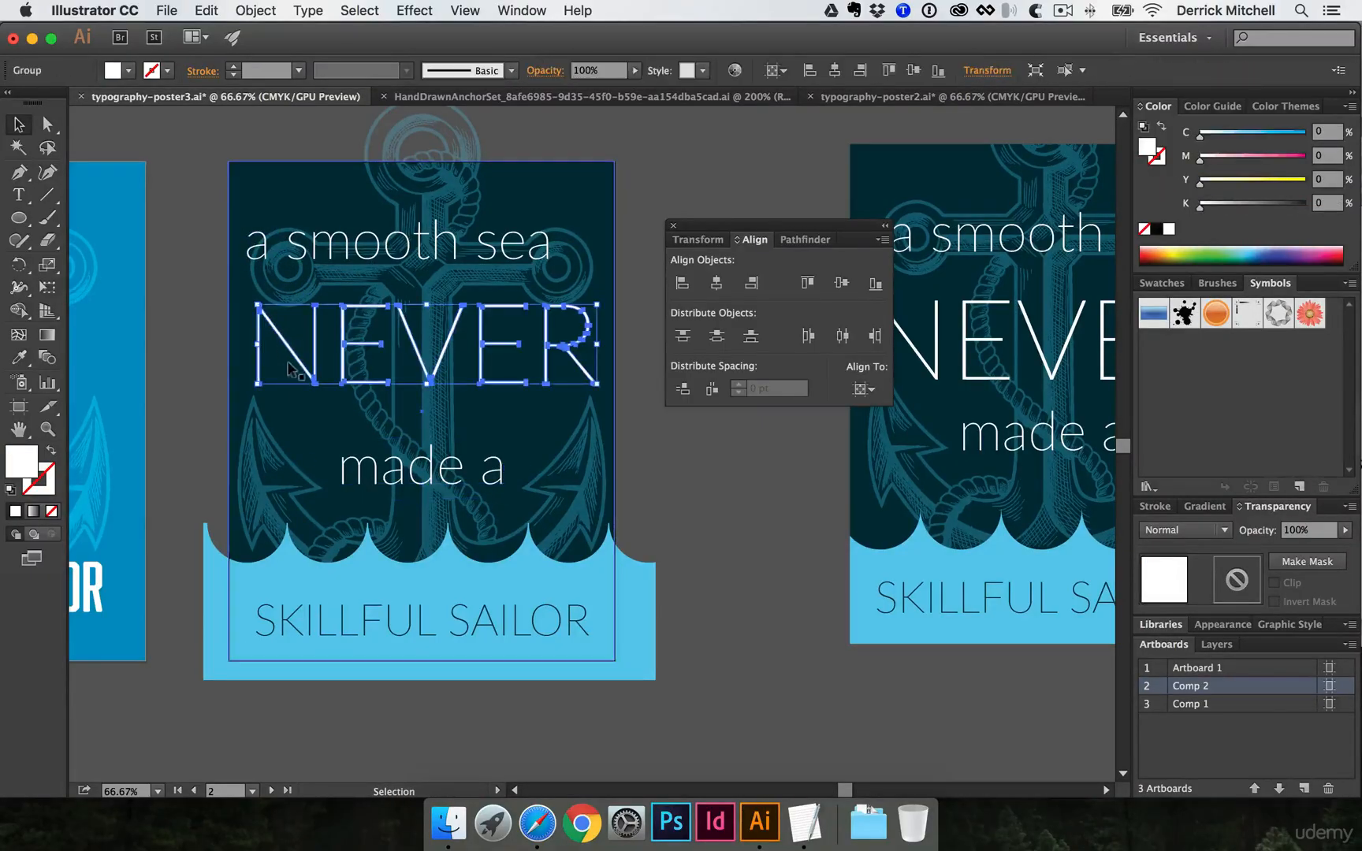
{"action": "left_click", "coordinate": [247, 254], "text": "shift"}
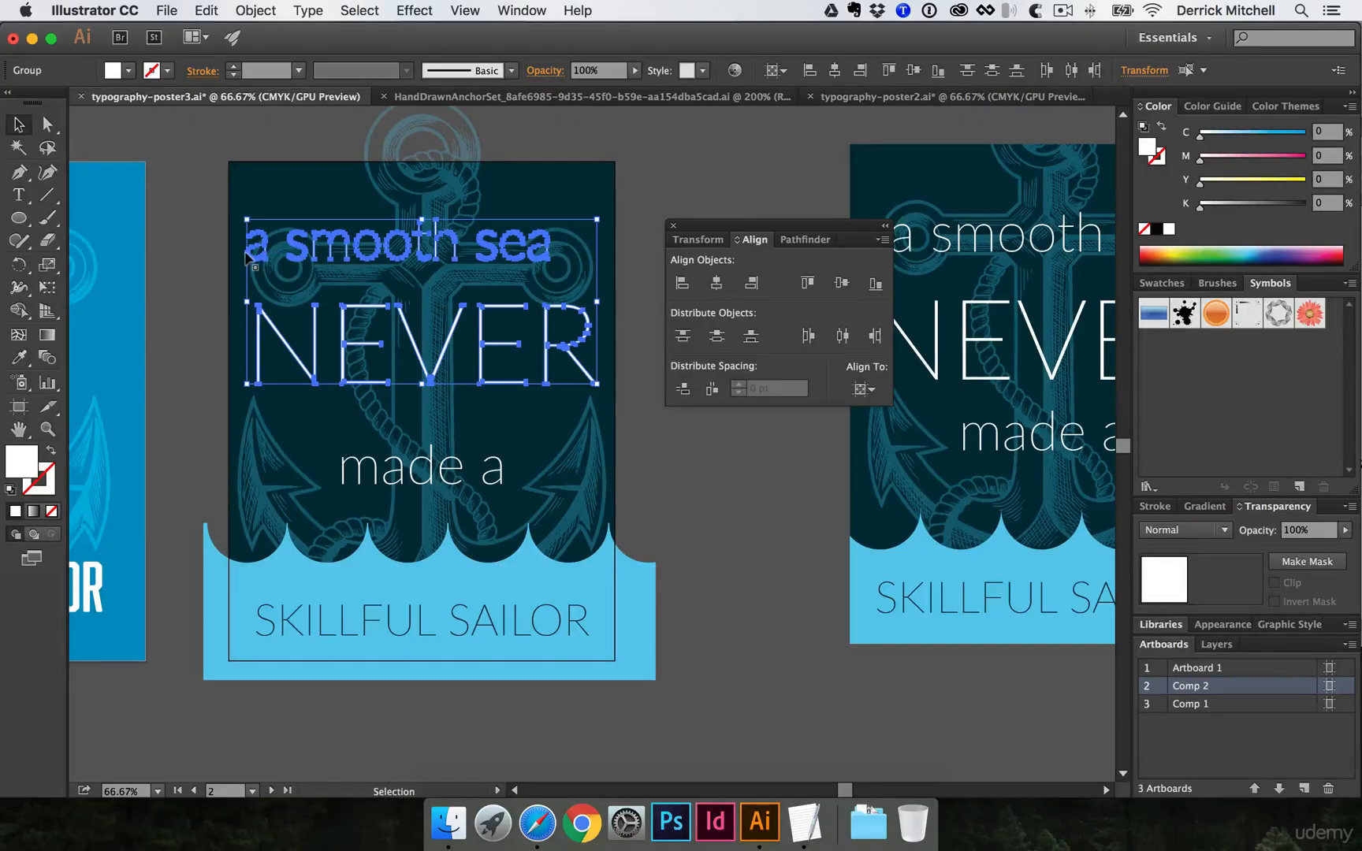
{"action": "left_click", "coordinate": [266, 246]}
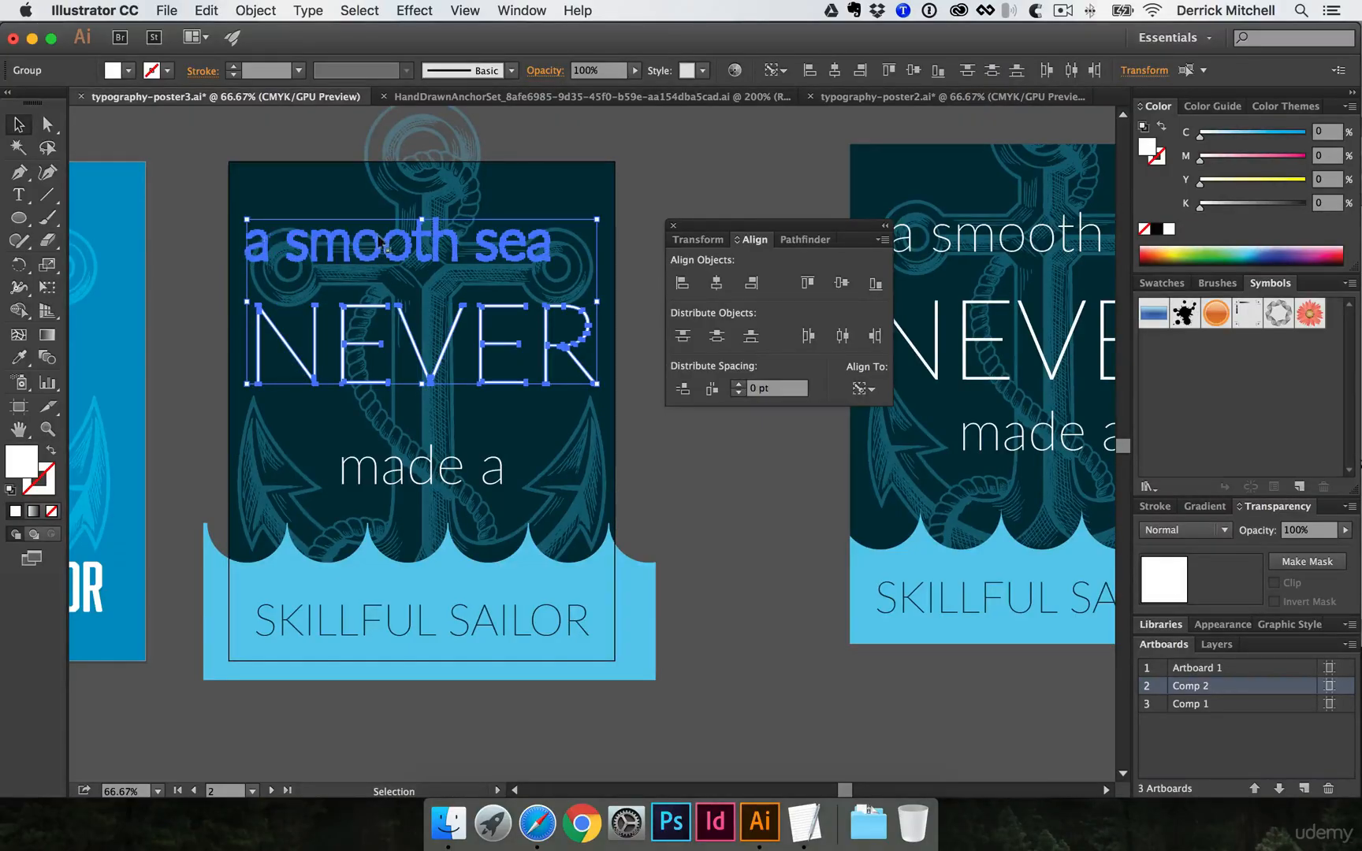
{"action": "left_click", "coordinate": [682, 284]}
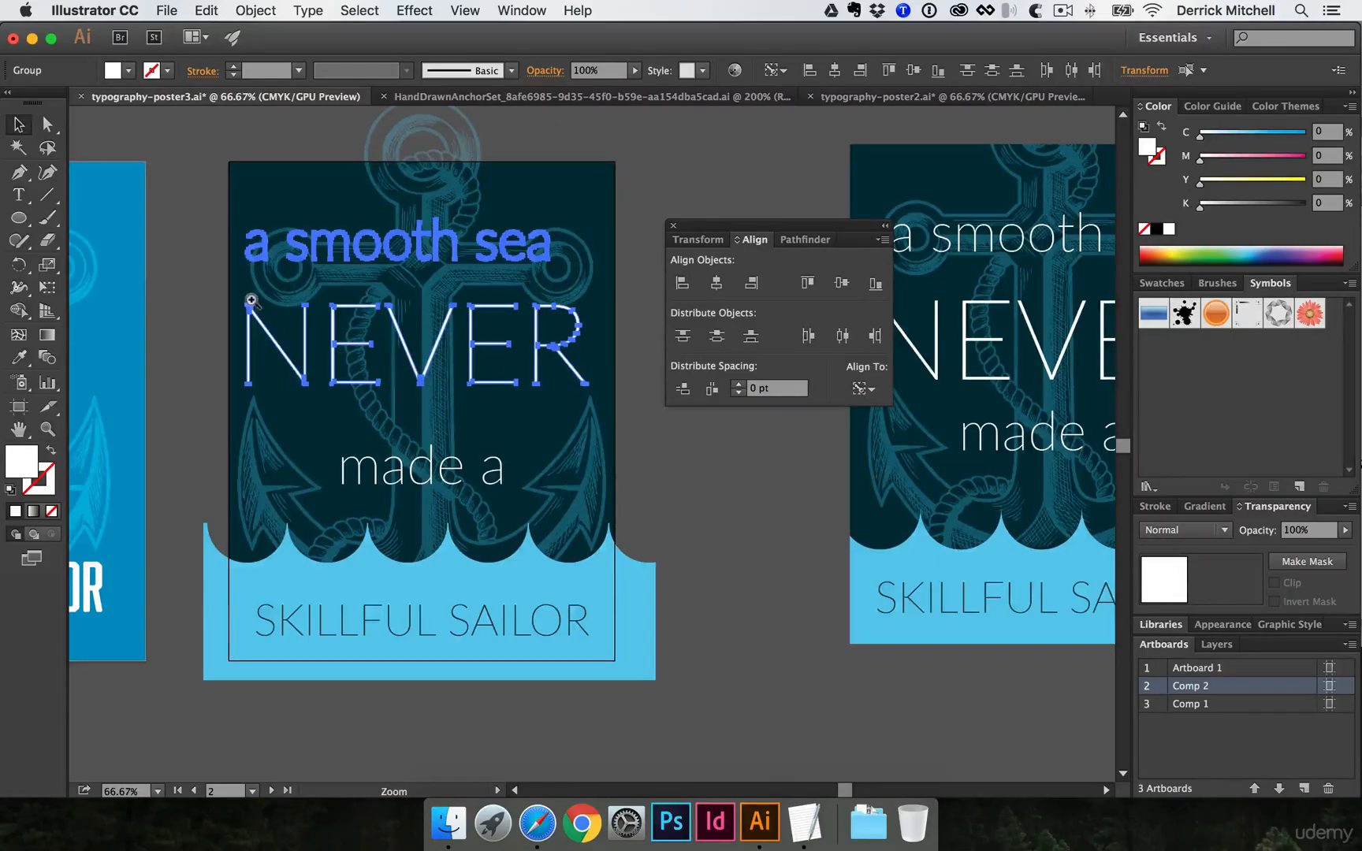
Examine up close how the left edges of "a smooth sea" and NEVER line up
{"action": "left_click", "coordinate": [254, 302], "text": "super"}
{"action": "left_click", "coordinate": [599, 479], "text": "super"}
{"action": "left_click", "coordinate": [591, 470], "text": "super"}
{"action": "left_click_drag", "start_coordinate": [608, 344], "coordinate": [450, 520]}
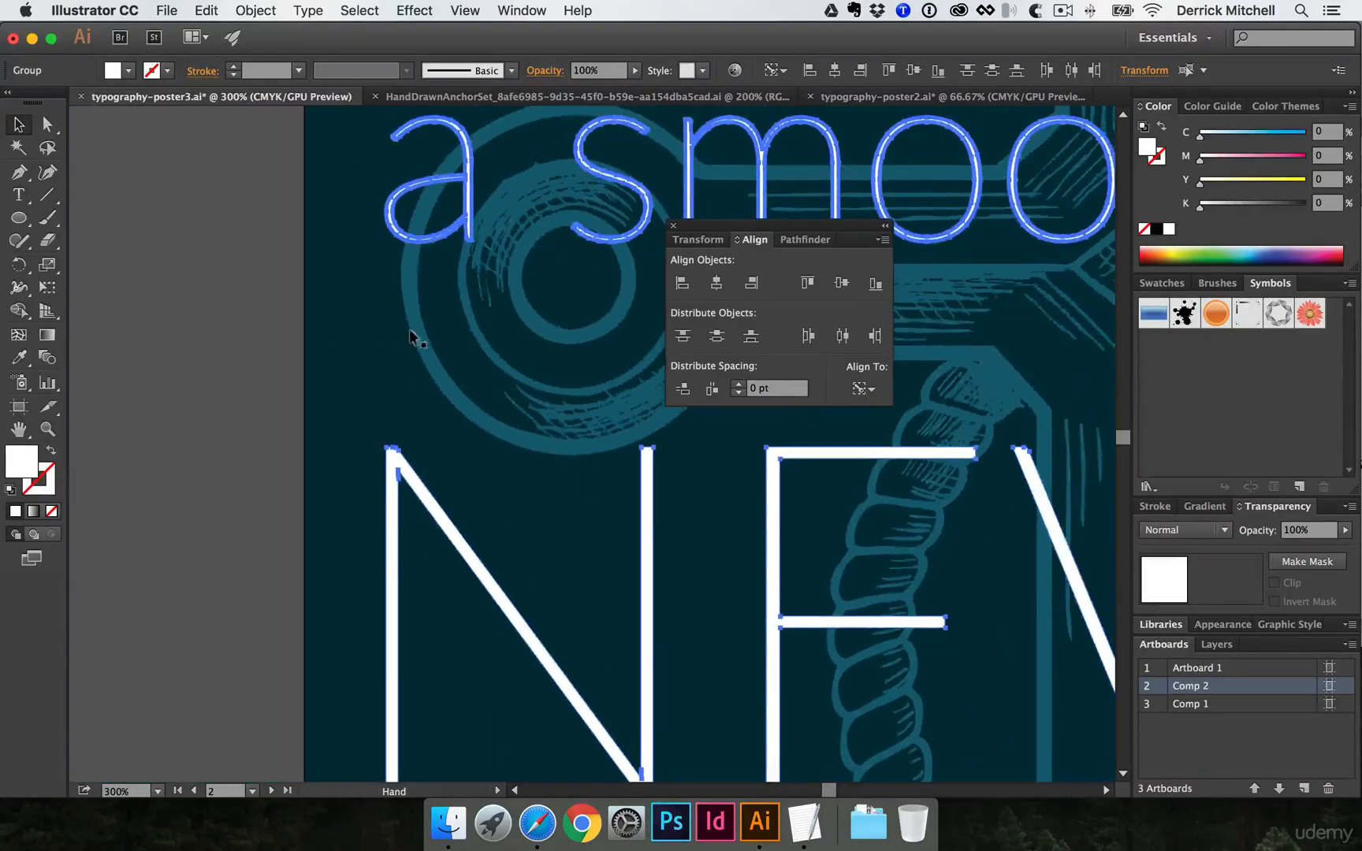
{"action": "left_click", "coordinate": [491, 394], "text": "alt+super"}
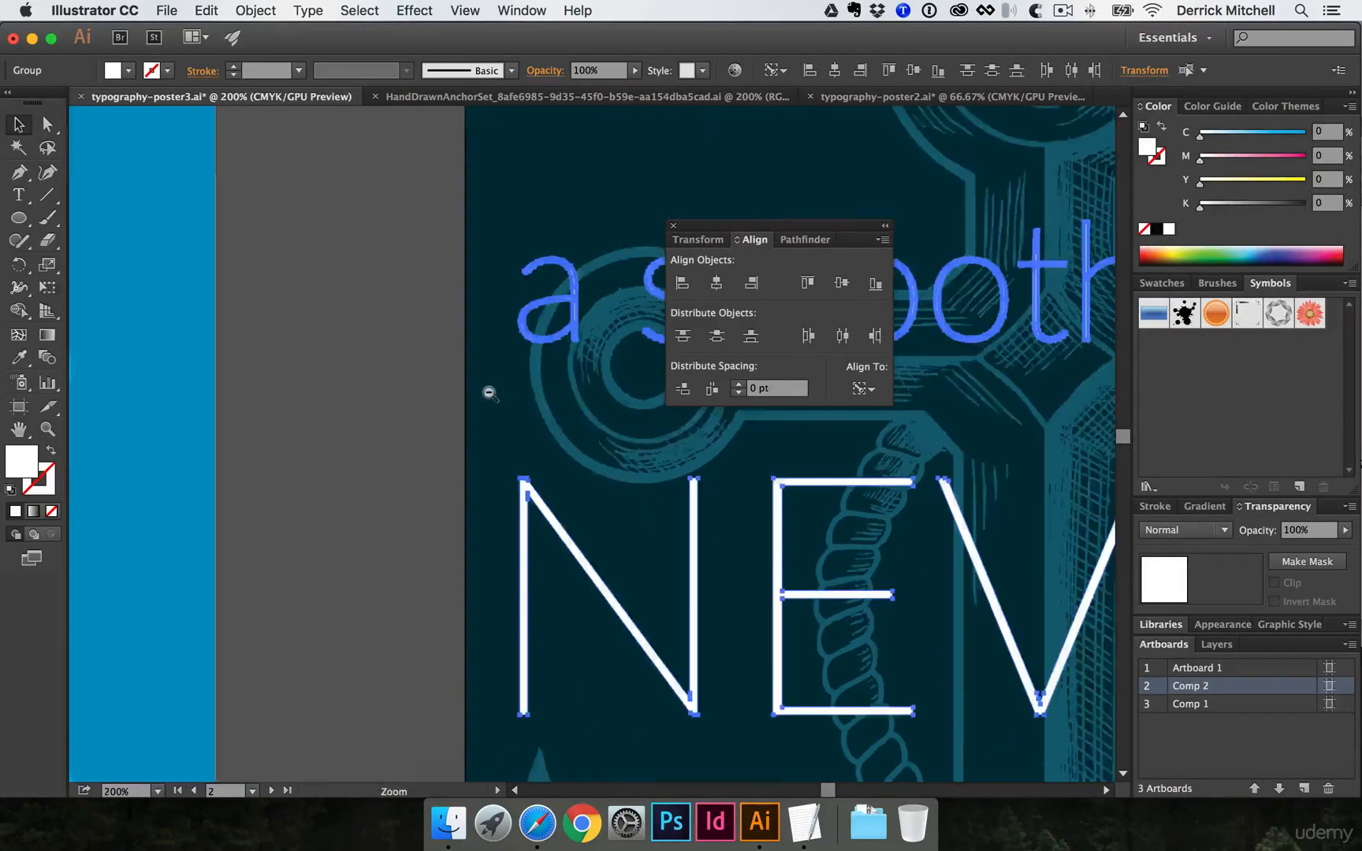
{"action": "left_click", "coordinate": [623, 493], "text": "alt+super"}
{"action": "left_click", "coordinate": [769, 524], "text": "alt+super"}
{"action": "left_click_drag", "start_coordinate": [827, 519], "coordinate": [705, 526]}
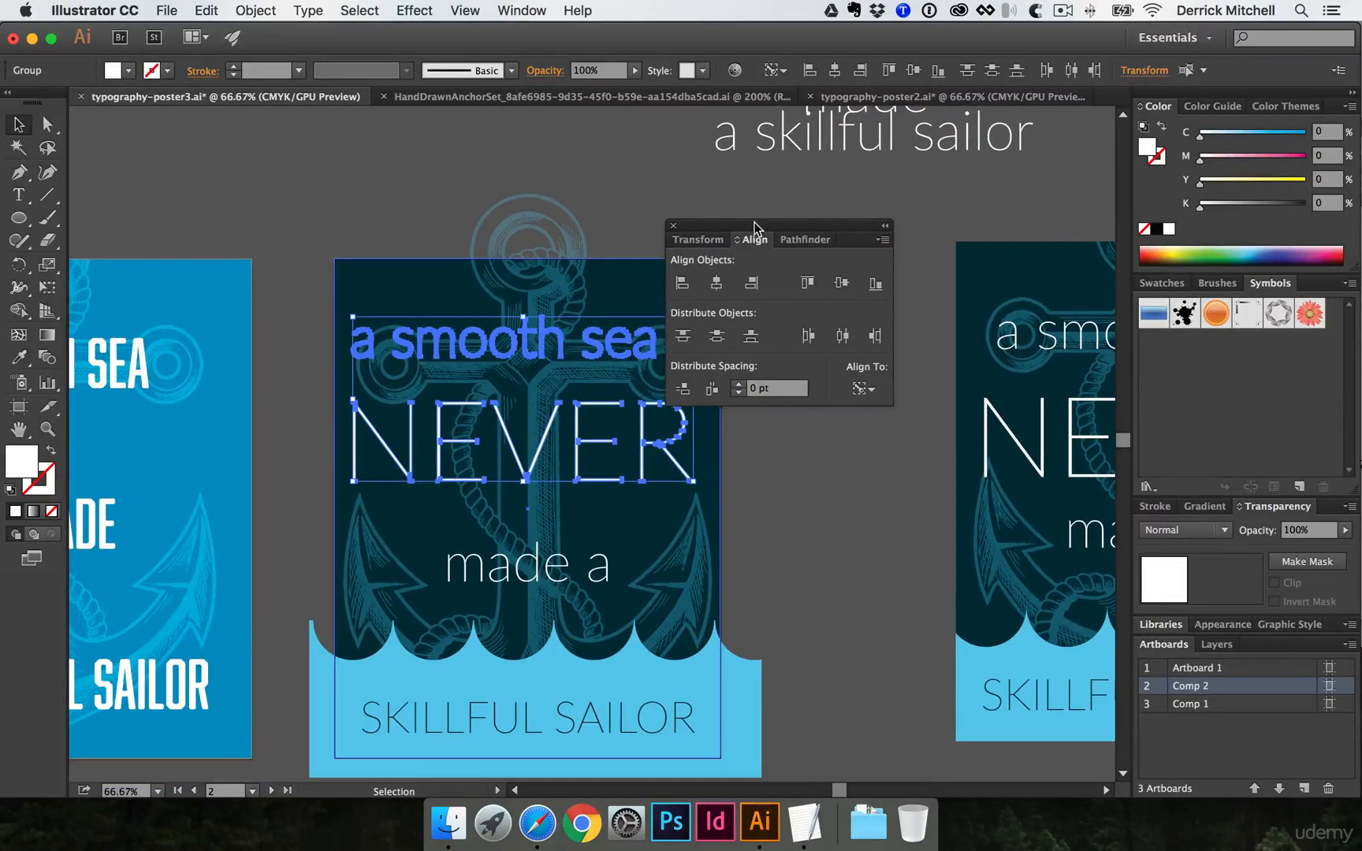
Move the Align controls off the Comp 2 artwork and deselect the outlined text
{"action": "left_click_drag", "start_coordinate": [754, 228], "coordinate": [860, 211]}
{"action": "left_click", "coordinate": [769, 492]}
{"action": "scroll", "coordinate": [708, 472], "scroll_direction": "right", "scroll_amount": 2}
{"action": "scroll", "coordinate": [708, 471], "scroll_direction": "down", "scroll_amount": 2}
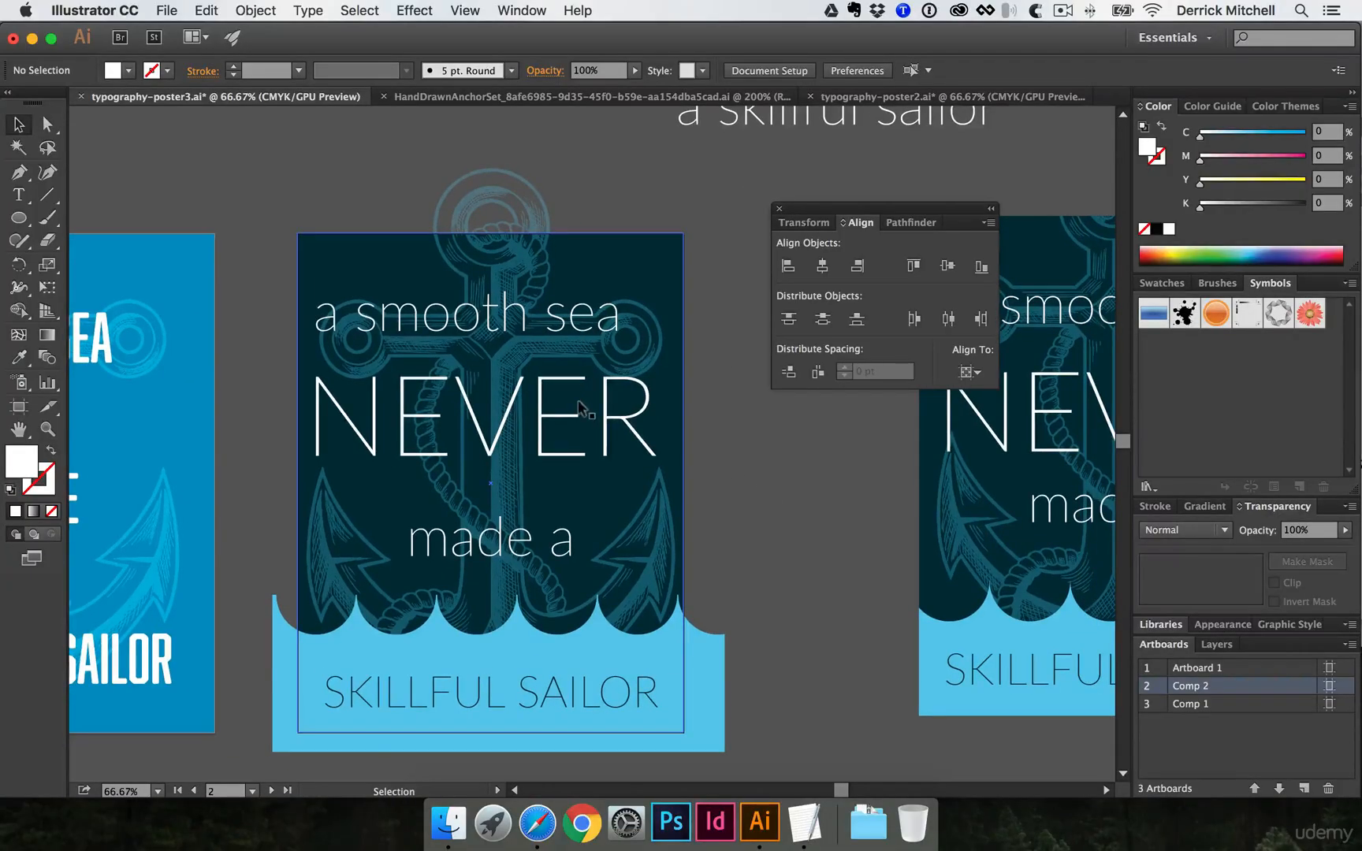
Centre "a smooth sea", NEVER, "made a" and SKILLFUL SAILOR horizontally on the Comp 2 artboard and close the Align controls
{"action": "scroll", "coordinate": [744, 457], "scroll_direction": "down", "scroll_amount": 3}
{"action": "scroll", "coordinate": [744, 457], "scroll_direction": "right", "scroll_amount": 2}
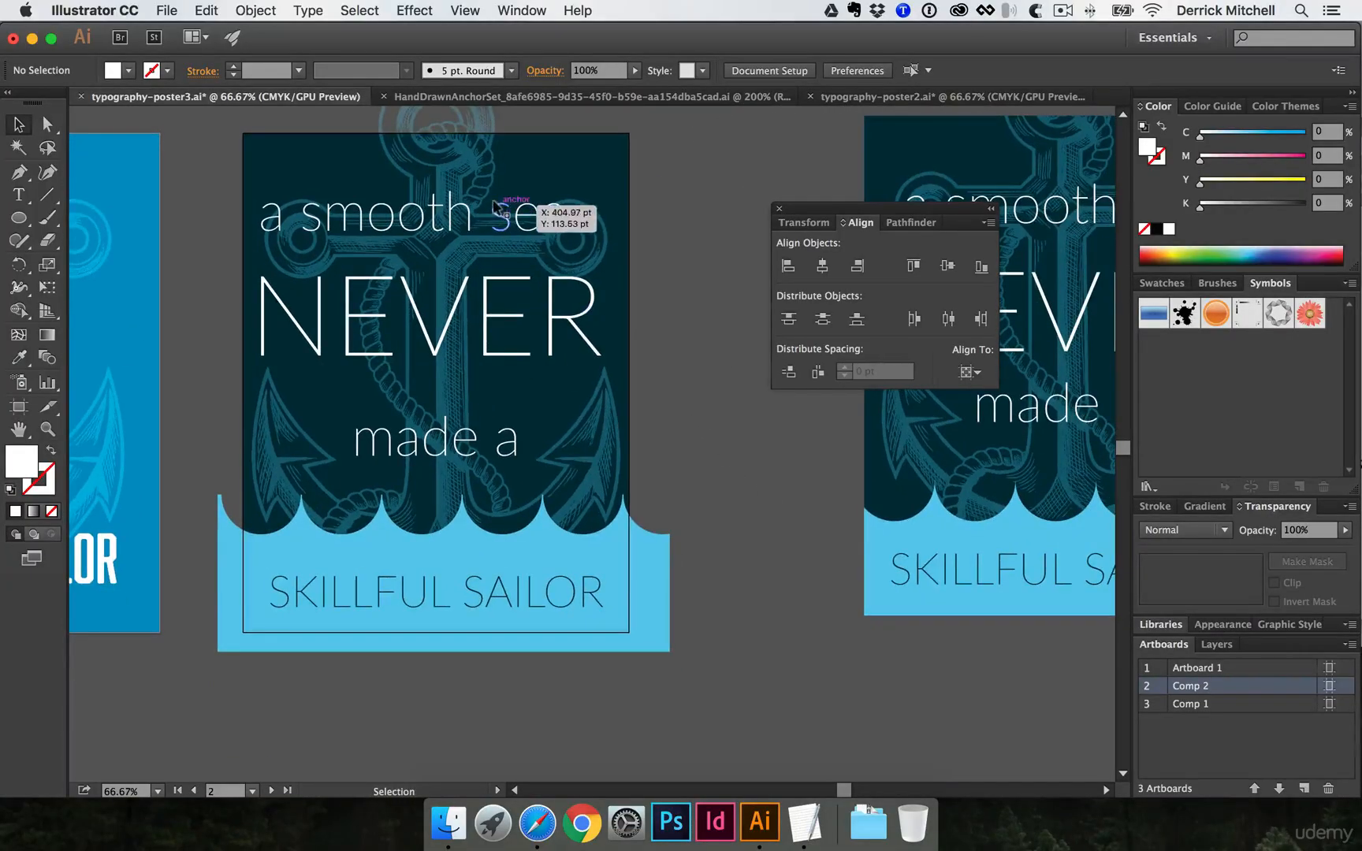
{"action": "left_click", "coordinate": [495, 207]}
{"action": "left_click", "coordinate": [484, 308], "text": "shift"}
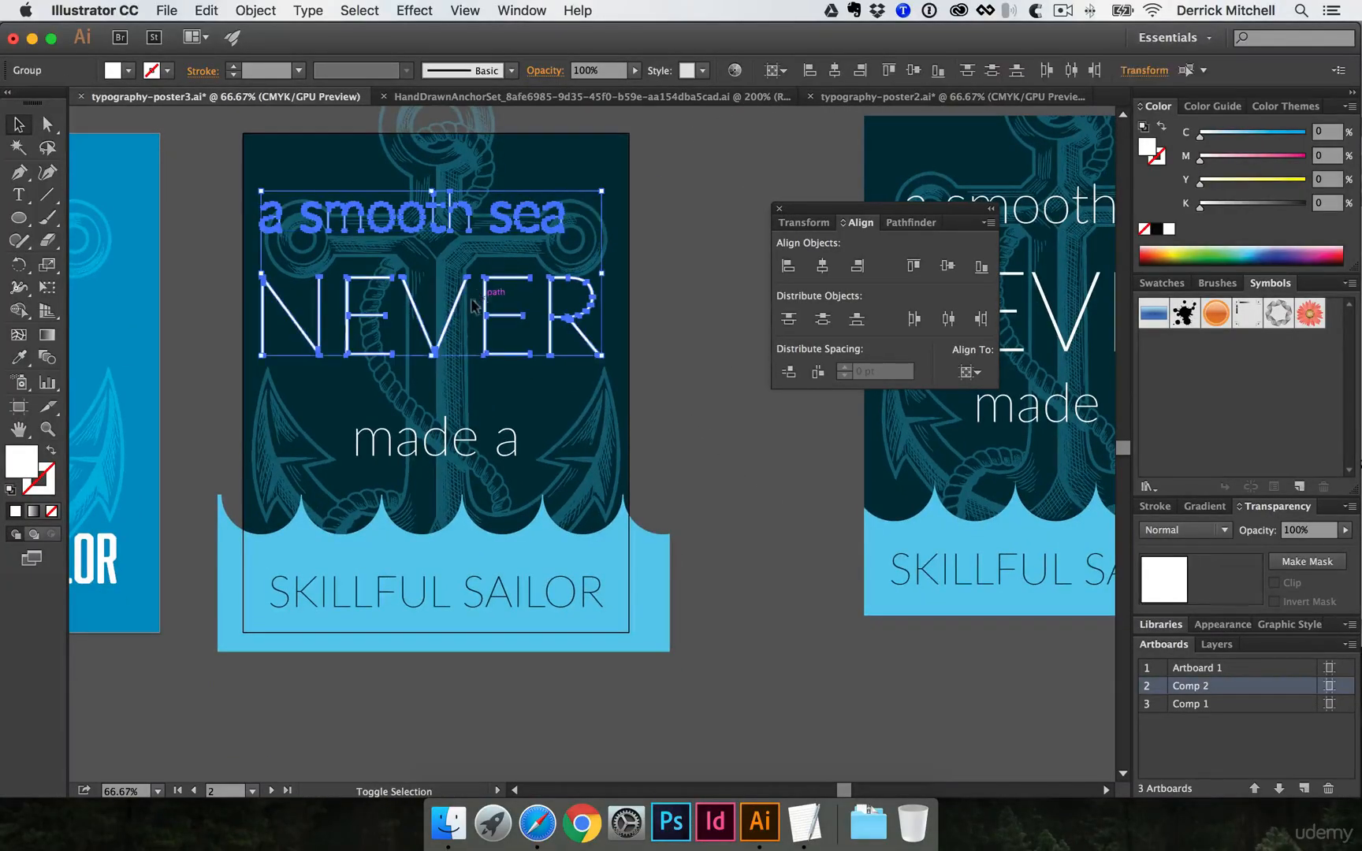
{"action": "left_click", "coordinate": [447, 443], "text": "shift"}
{"action": "left_click", "coordinate": [417, 587], "text": "shift"}
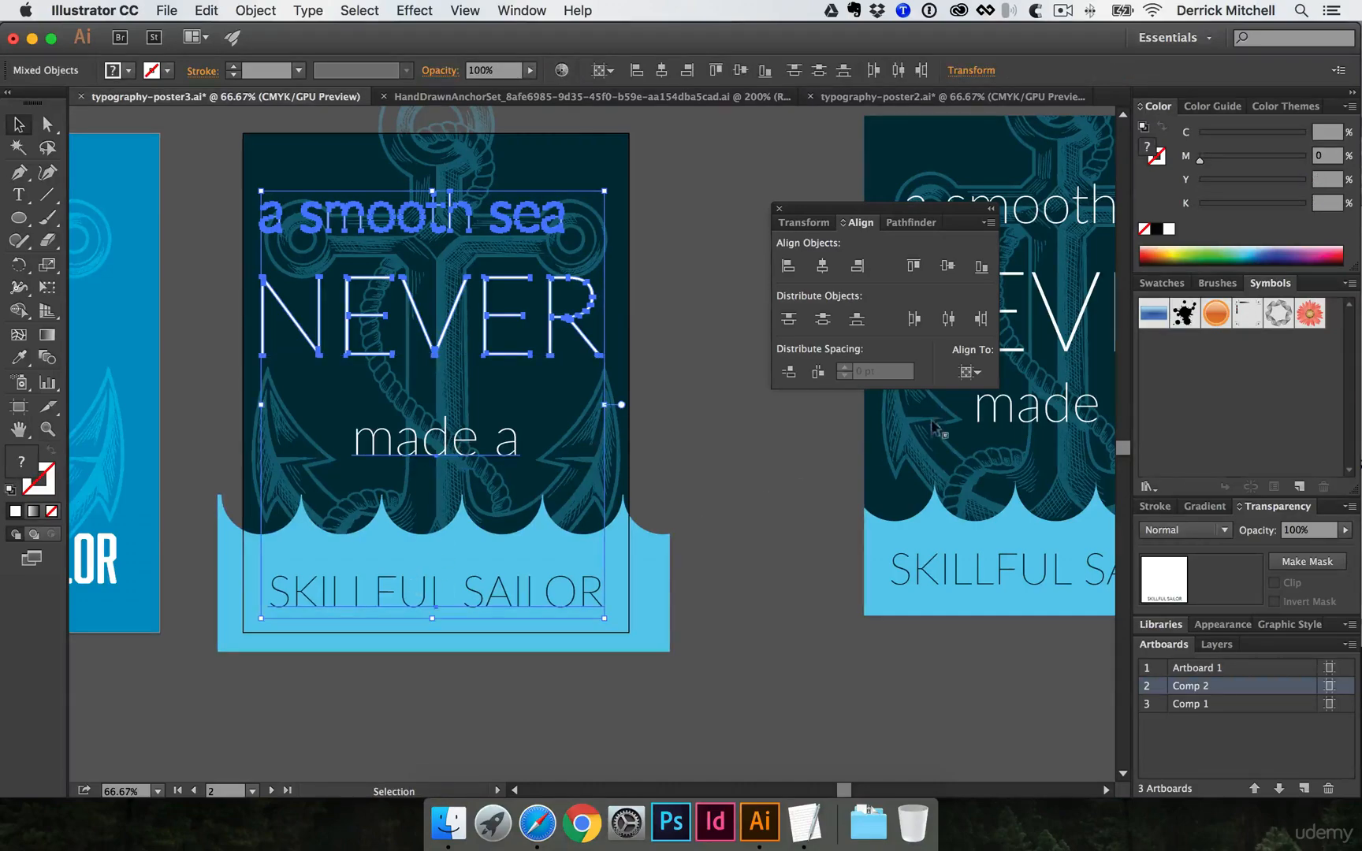
{"action": "left_click", "coordinate": [969, 372]}
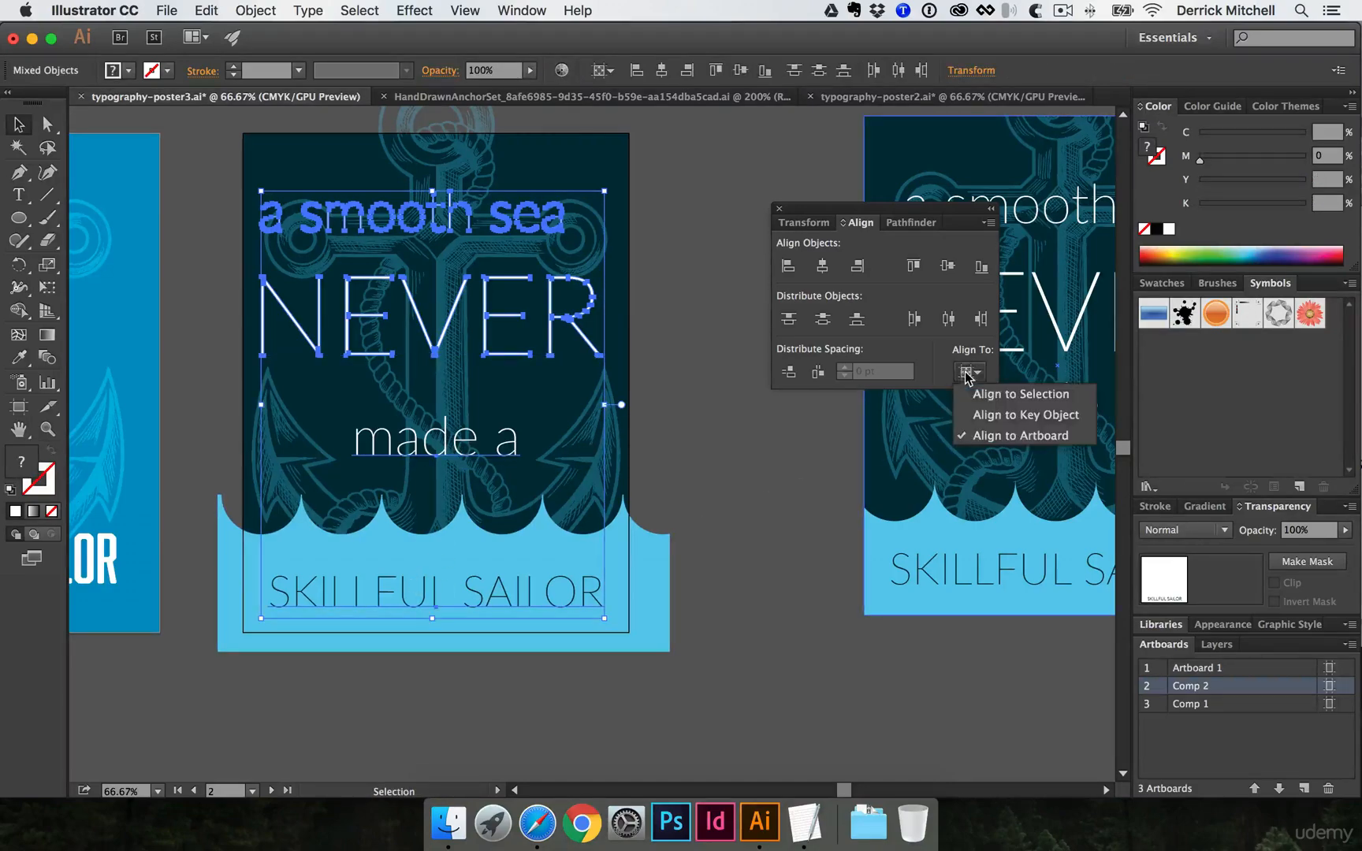
{"action": "left_click", "coordinate": [999, 435]}
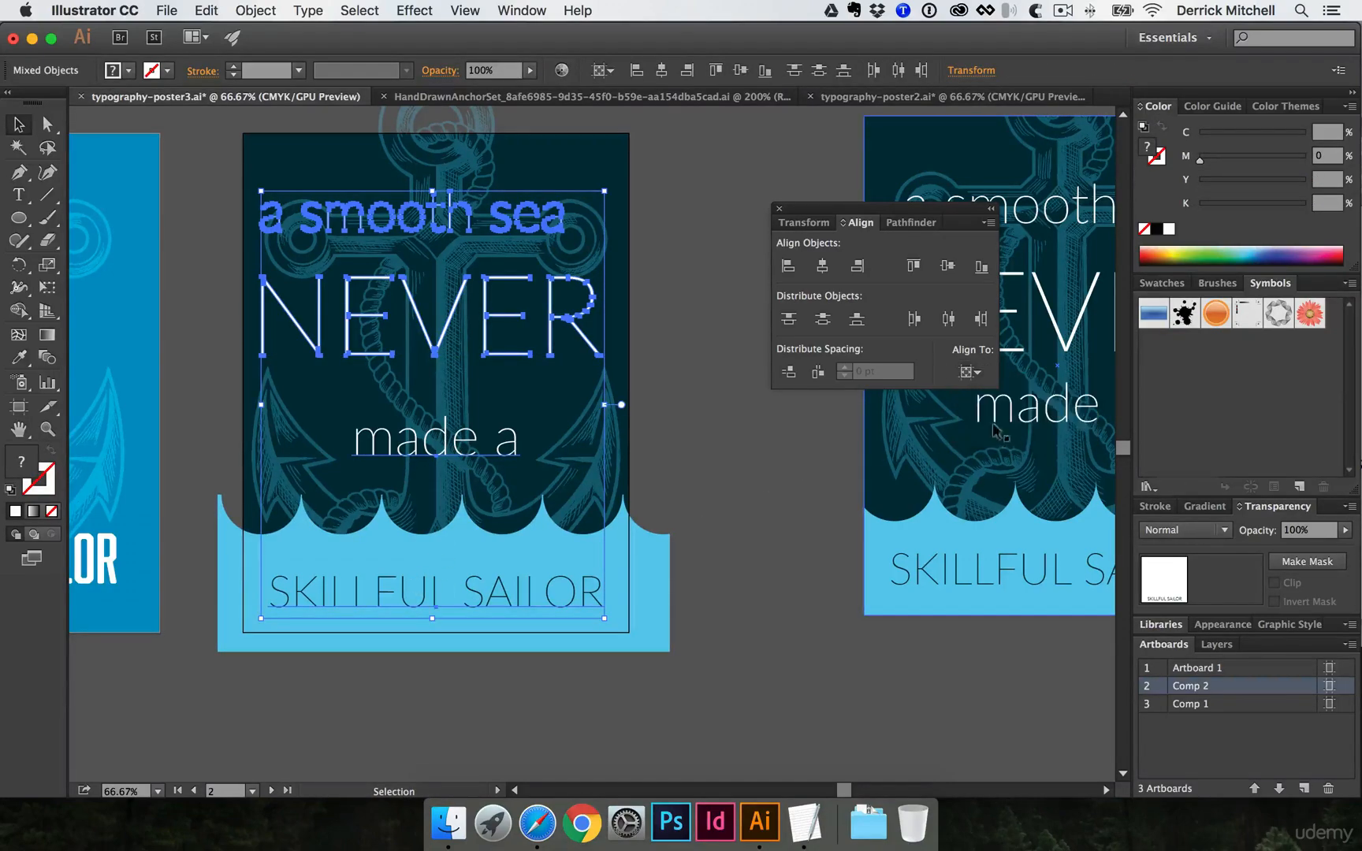
{"action": "left_click", "coordinate": [822, 268]}
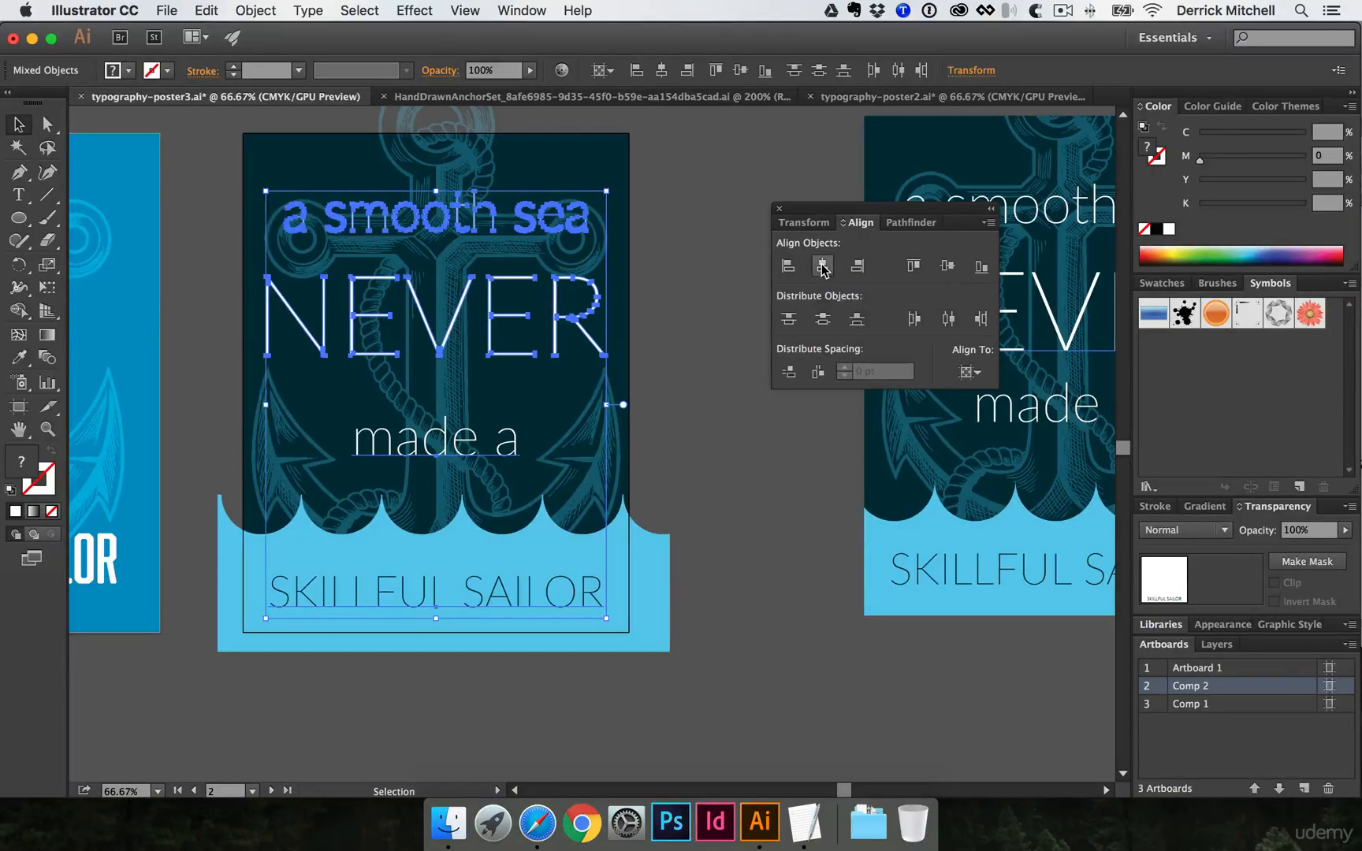
{"action": "left_click", "coordinate": [666, 333]}
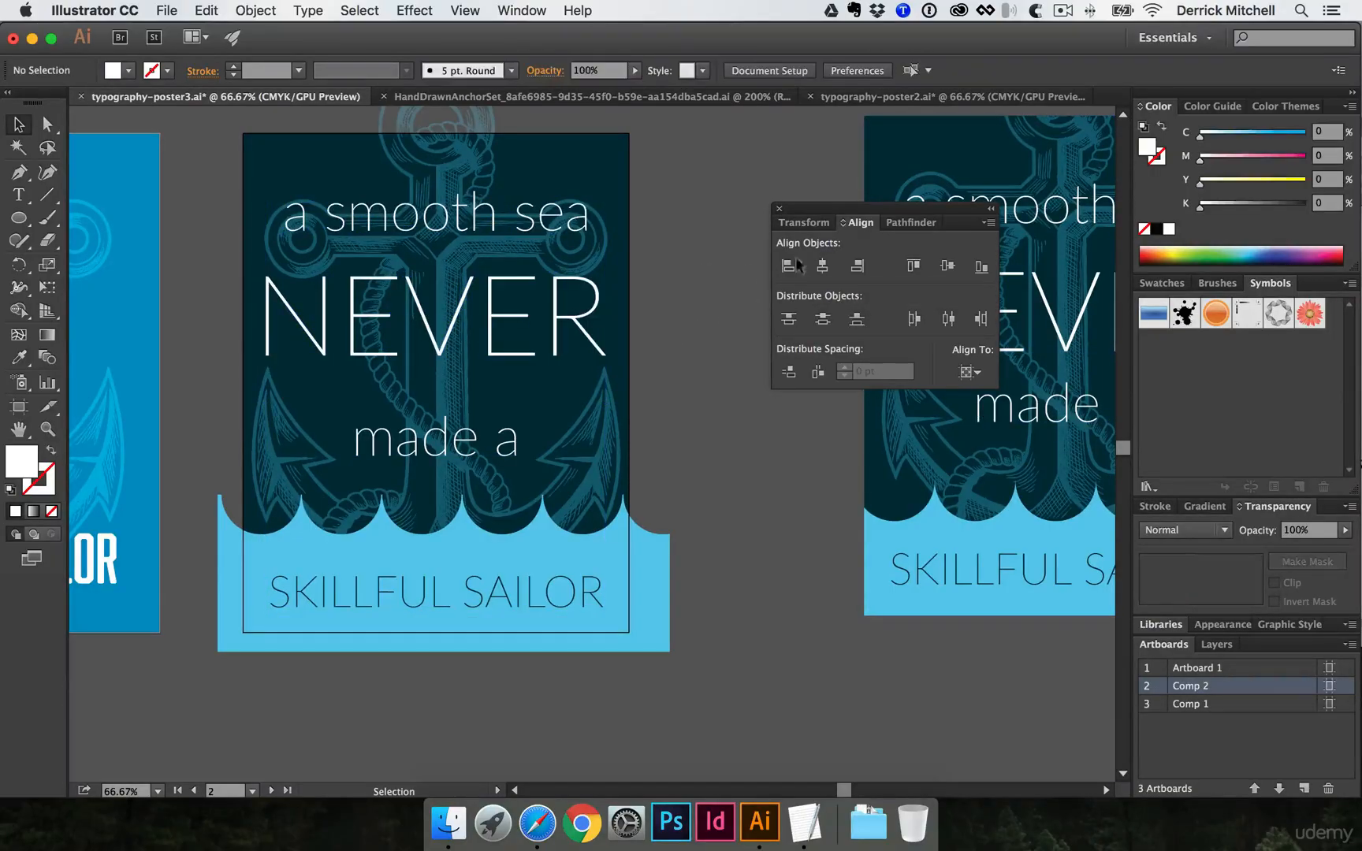
{"action": "left_click", "coordinate": [779, 208]}
Move the outlined "a smooth sea" and NEVER straight down a little on Comp 2, keeping both lines horizontally centred
{"action": "left_click_drag", "start_coordinate": [748, 243], "coordinate": [635, 304]}
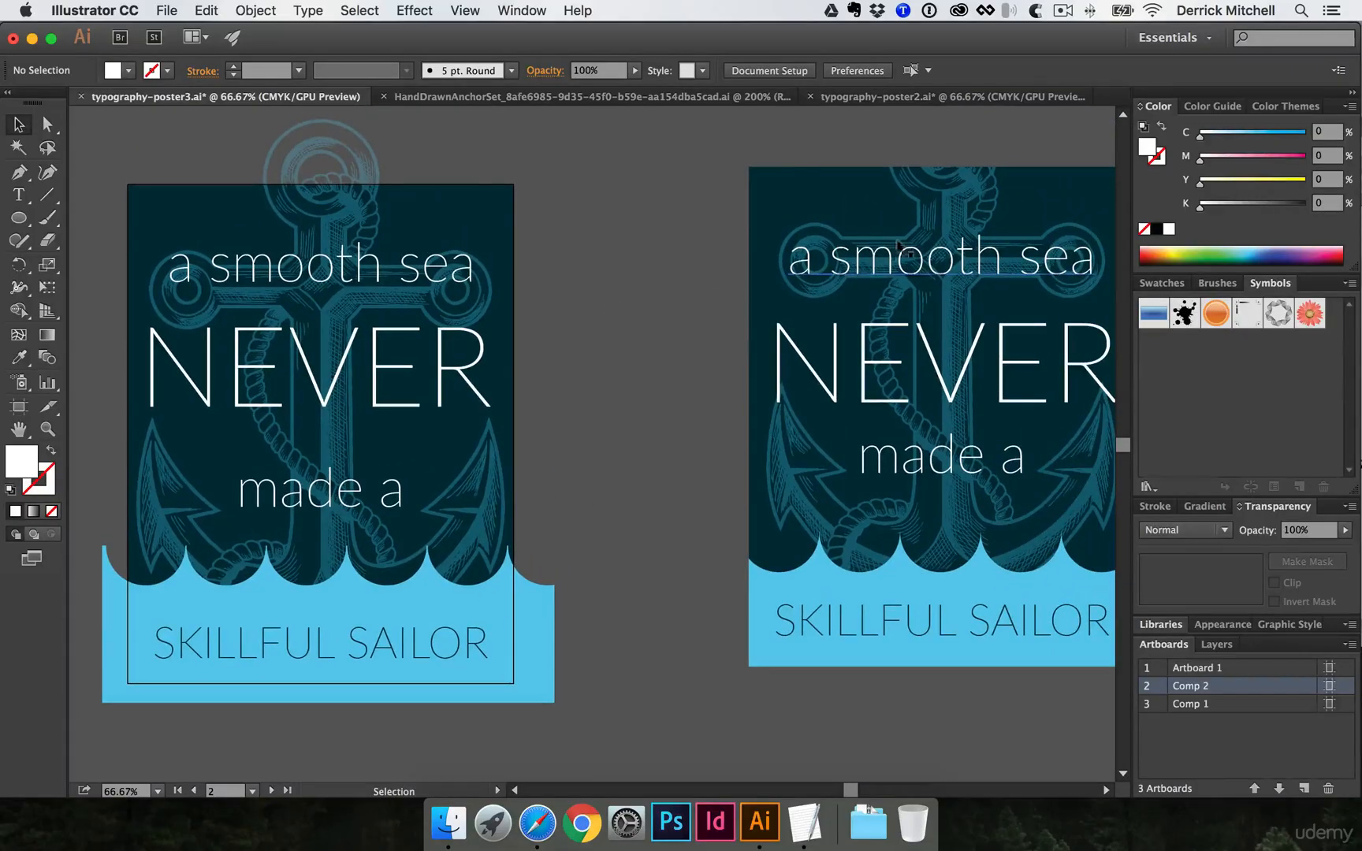
{"action": "left_click", "coordinate": [483, 282]}
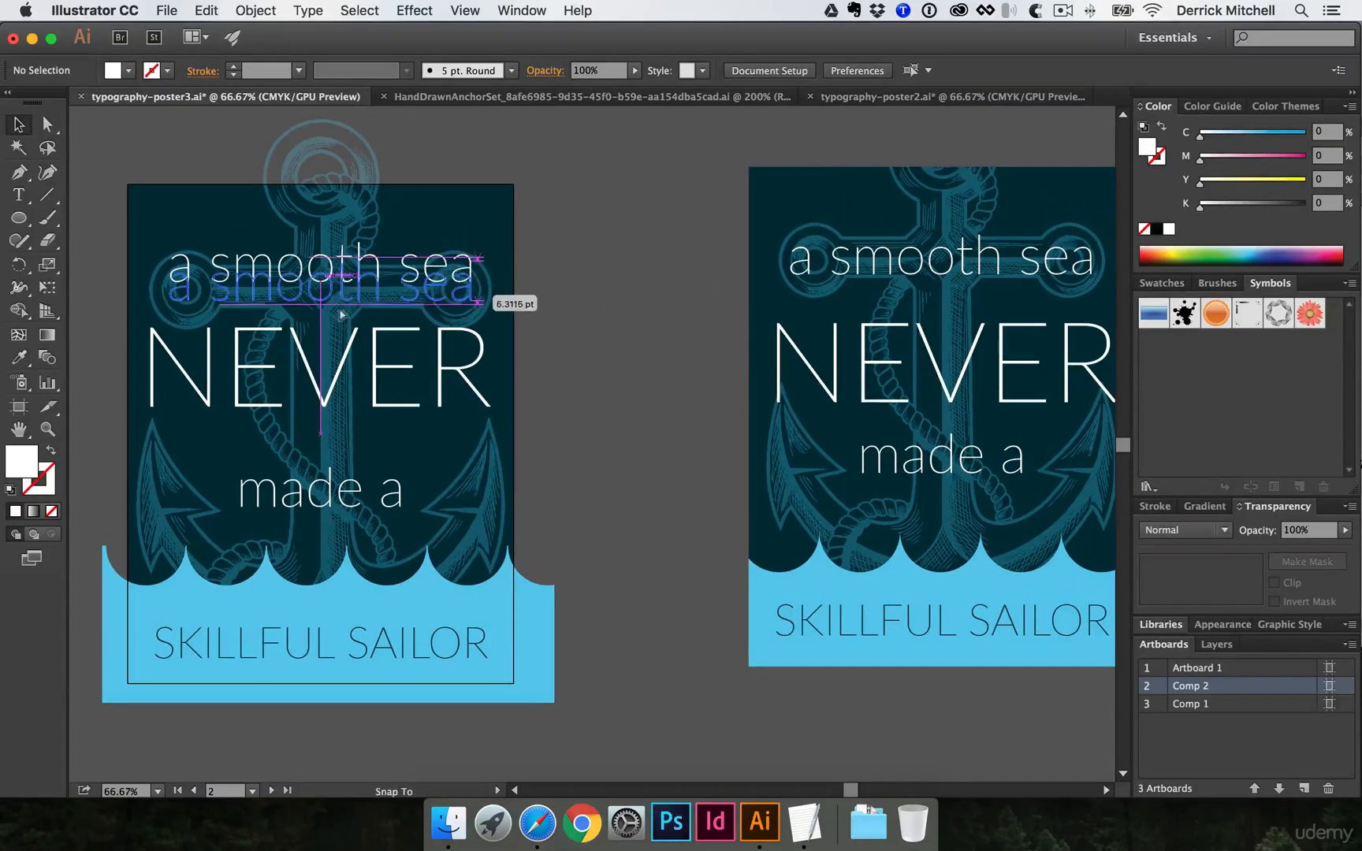
{"action": "left_click_drag", "start_coordinate": [414, 395], "coordinate": [416, 331]}
{"action": "left_click_drag", "start_coordinate": [319, 319], "coordinate": [322, 361]}
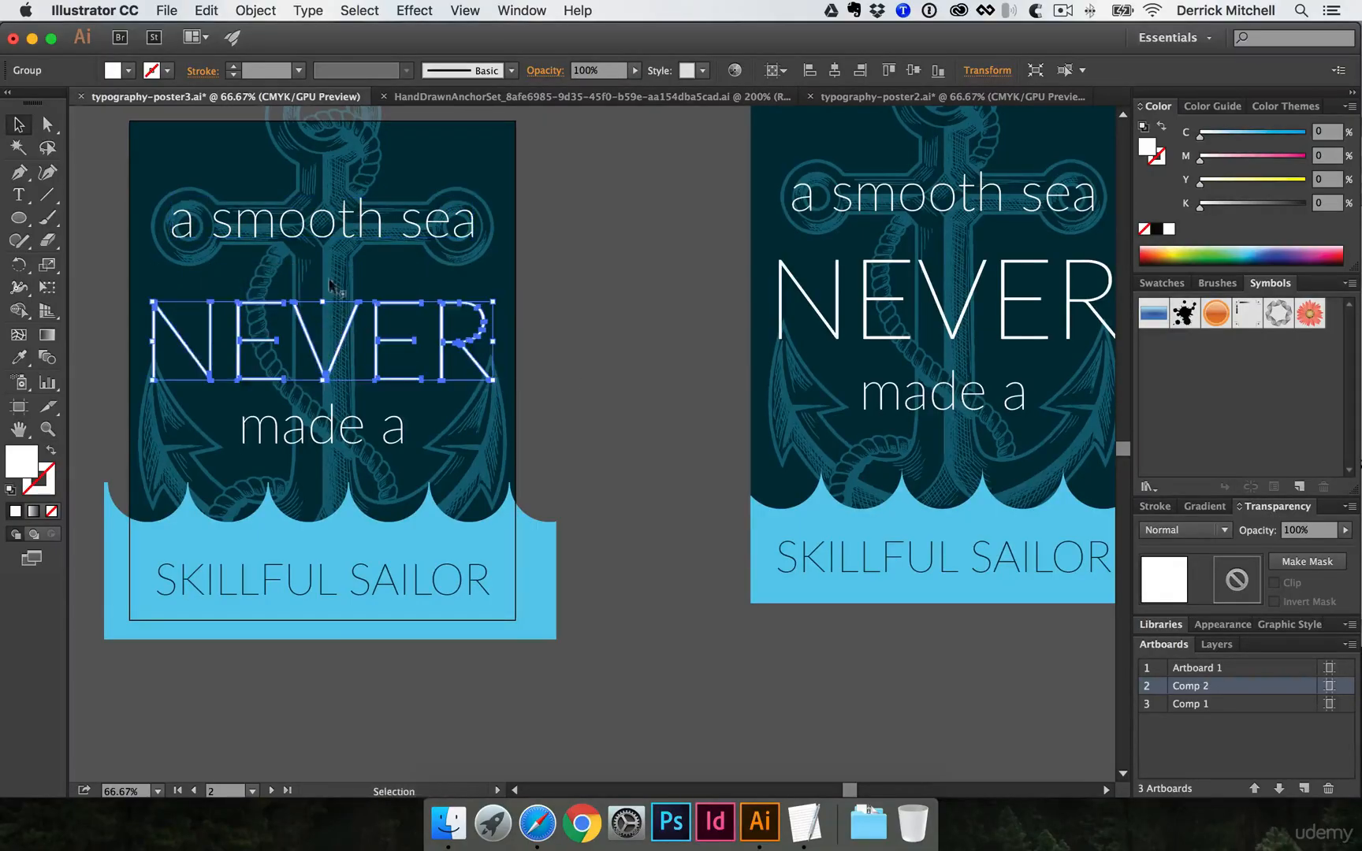
Select "made a", NEVER and "a smooth sea" together on Comp 2
{"action": "left_click", "coordinate": [331, 433]}
{"action": "left_click", "coordinate": [337, 347], "text": "shift"}
{"action": "left_click", "coordinate": [351, 228], "text": "shift"}
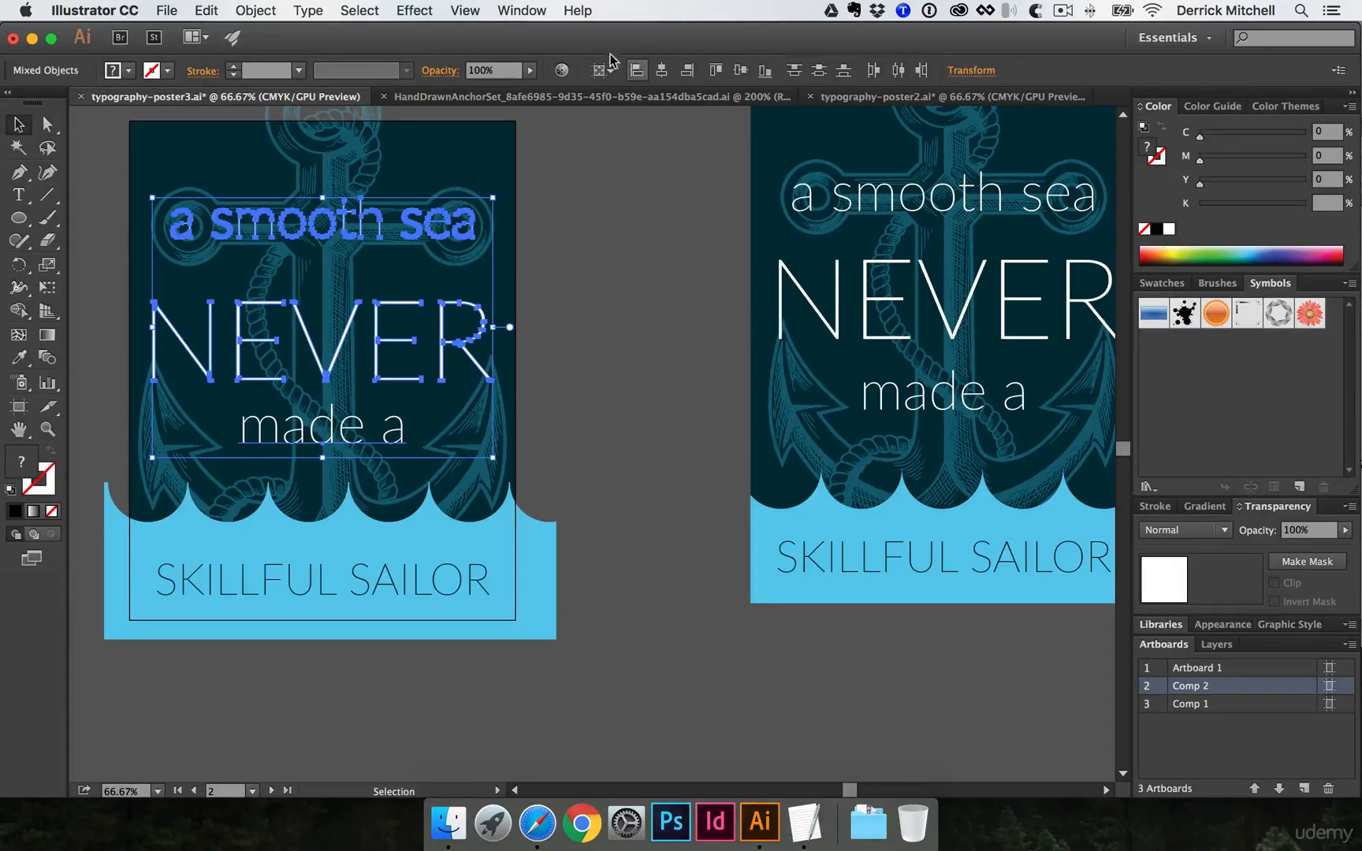
Try to distribute the vertical centres of the three selected text lines relative to the artboard, and undo it
{"action": "left_click", "coordinate": [818, 71]}
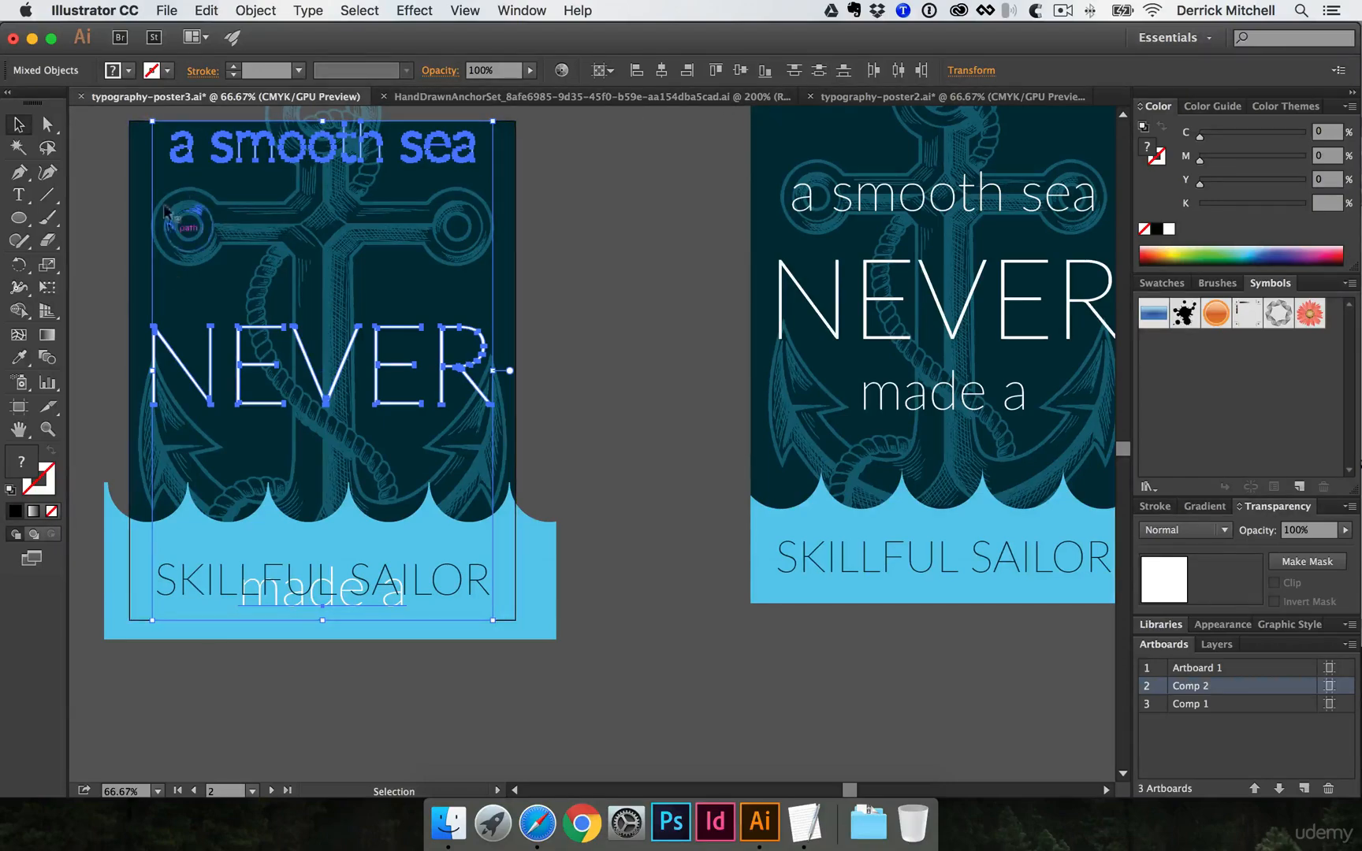
{"action": "key", "text": "super+z"}
{"action": "key", "text": "v"}
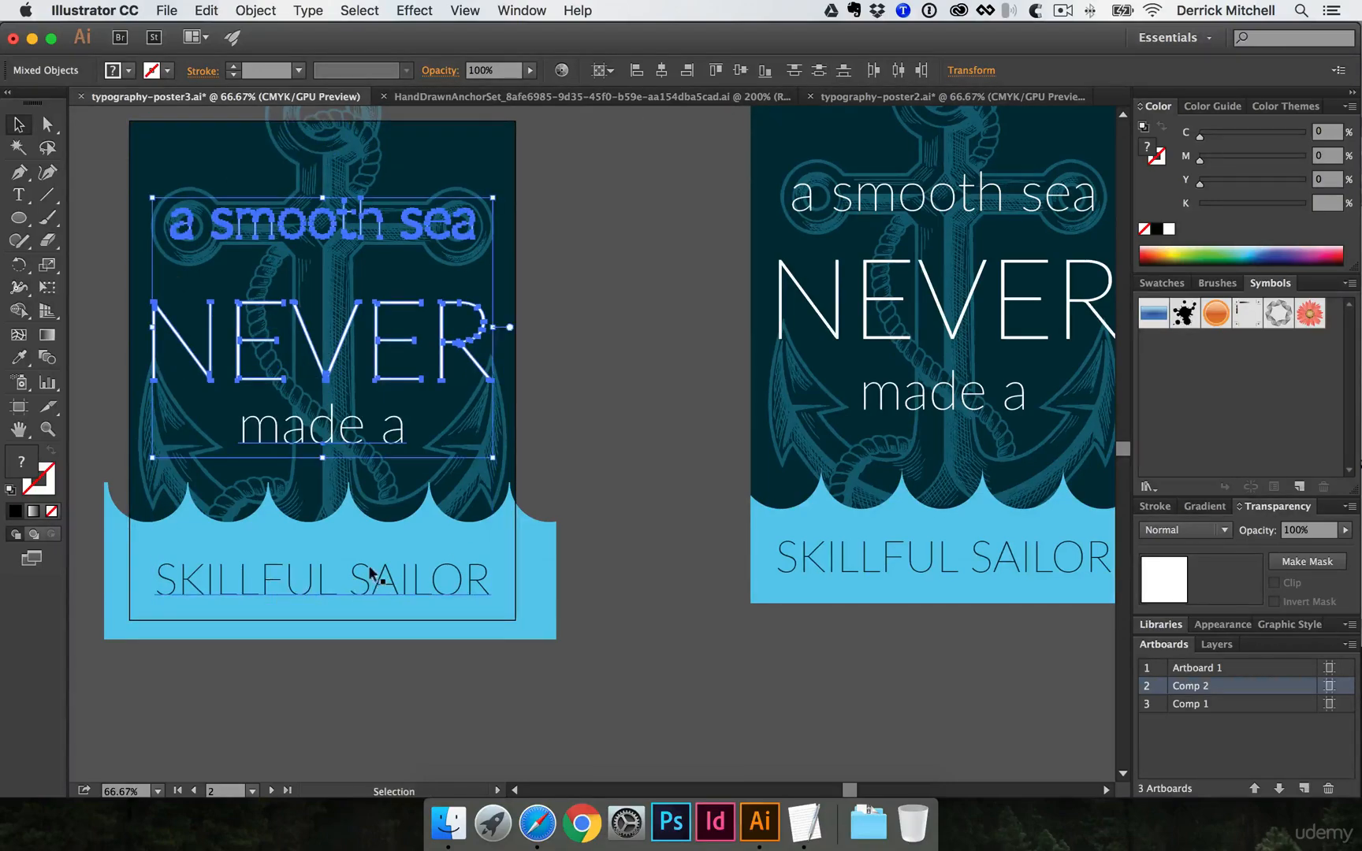
Distribute the vertical centres of "a smooth sea", NEVER and "made a" evenly using Align to Selection, and deselect them
{"action": "left_click", "coordinate": [602, 70]}
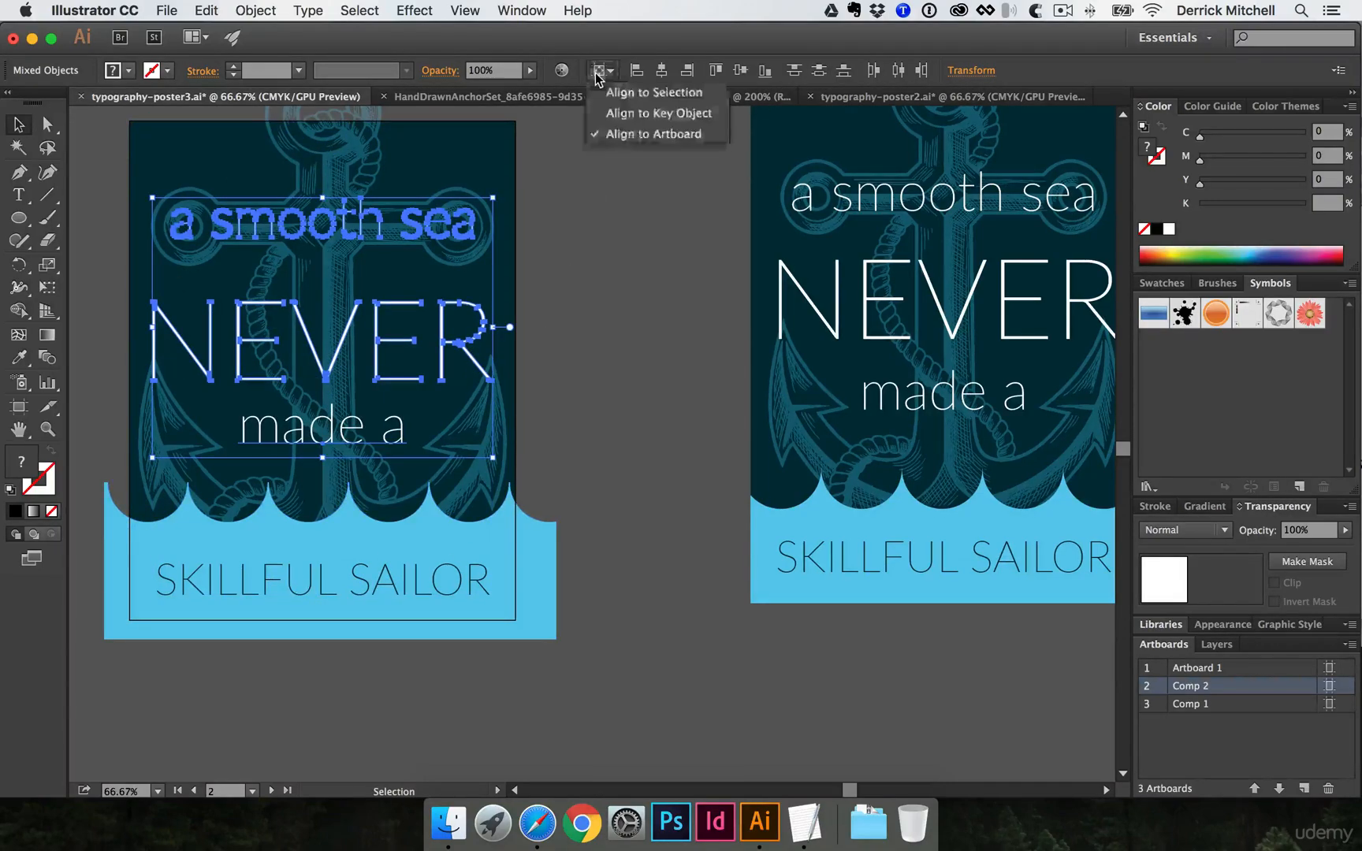
{"action": "left_click", "coordinate": [638, 93]}
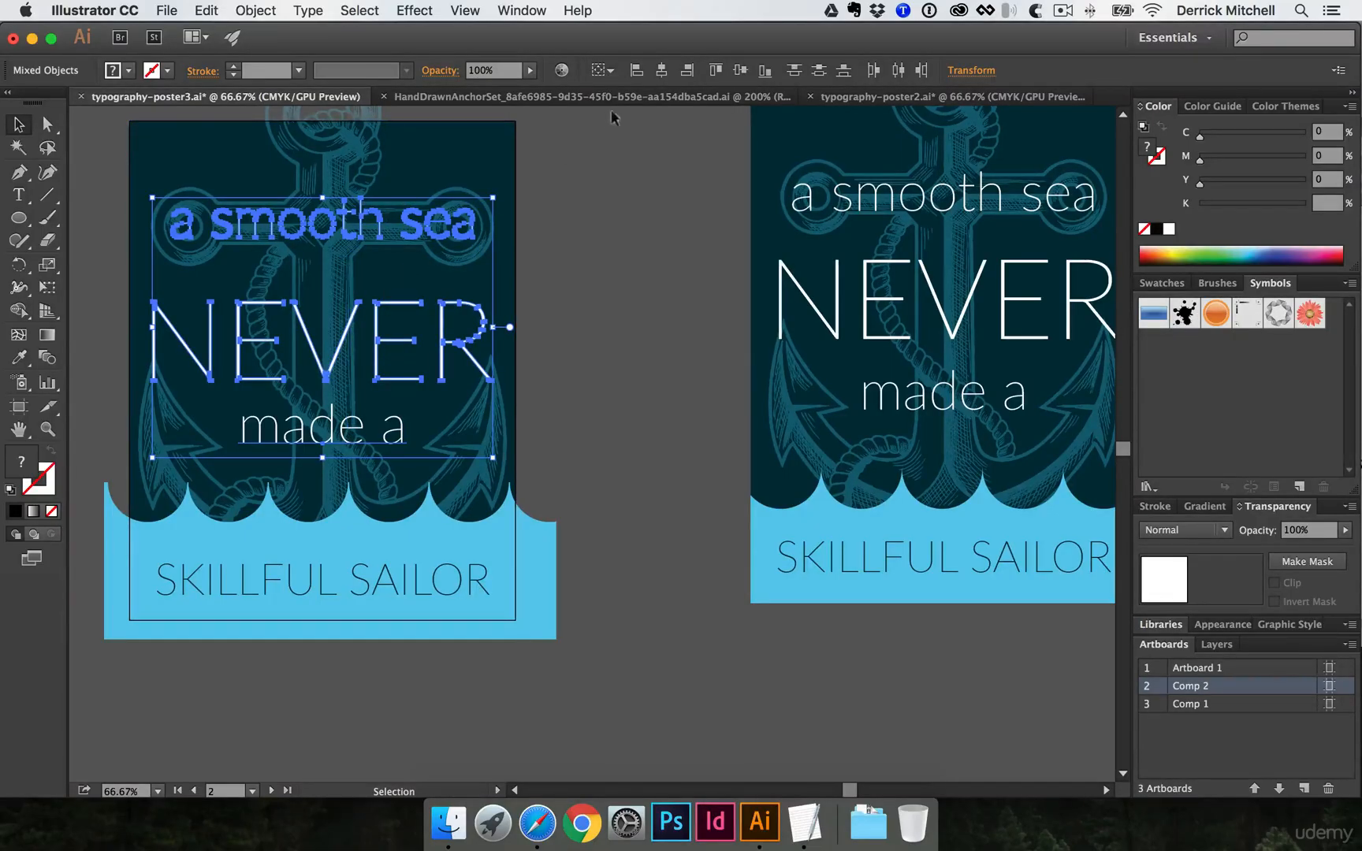
{"action": "left_click", "coordinate": [823, 73]}
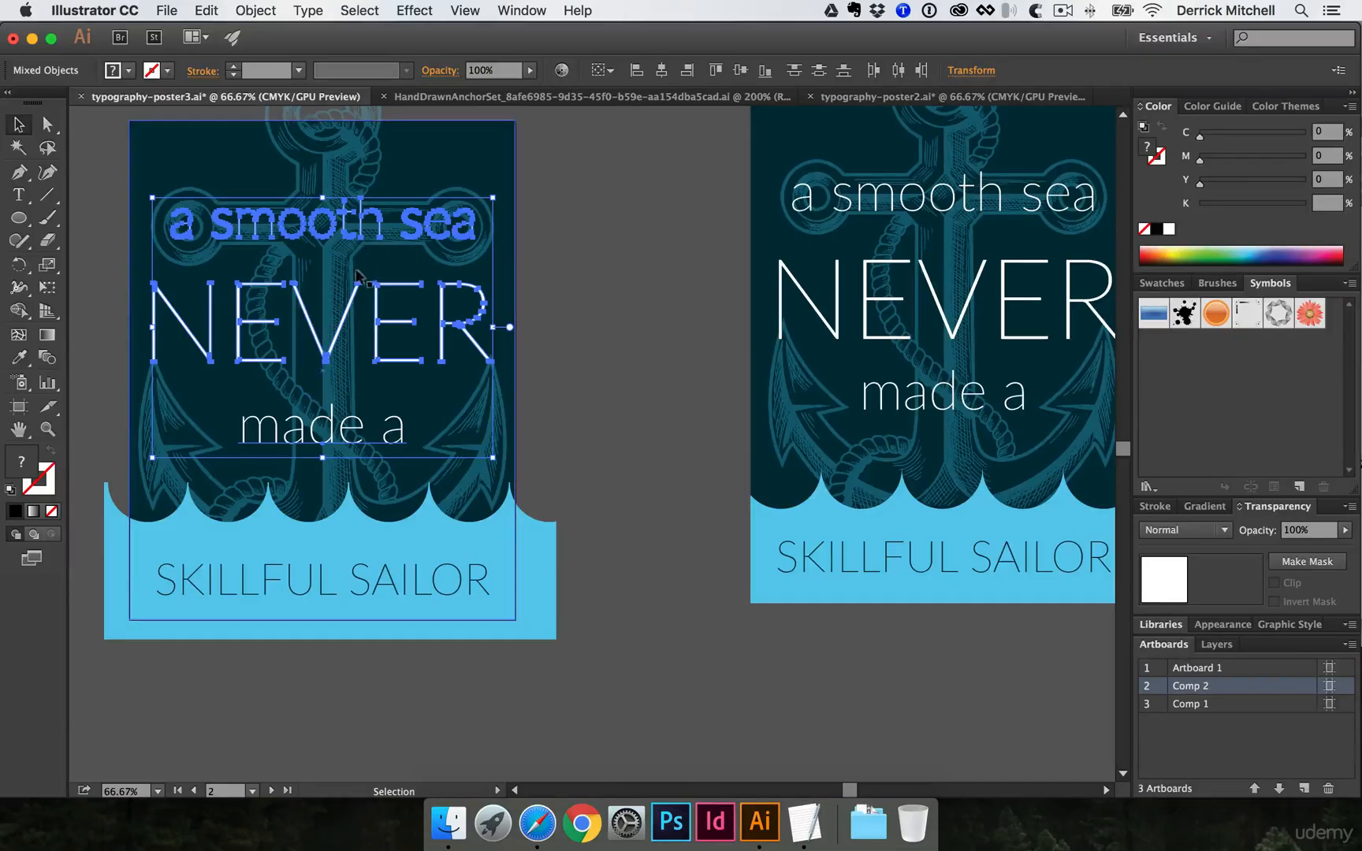
{"action": "left_click", "coordinate": [658, 246]}
Save the document and delete the reference poster beside Comp 2 along with the loose "made" and "a skillful sailor" text above it
{"action": "left_click_drag", "start_coordinate": [628, 306], "coordinate": [535, 288]}
{"action": "left_click", "coordinate": [541, 306], "text": "alt+super"}
{"action": "left_click_drag", "start_coordinate": [614, 399], "coordinate": [466, 373]}
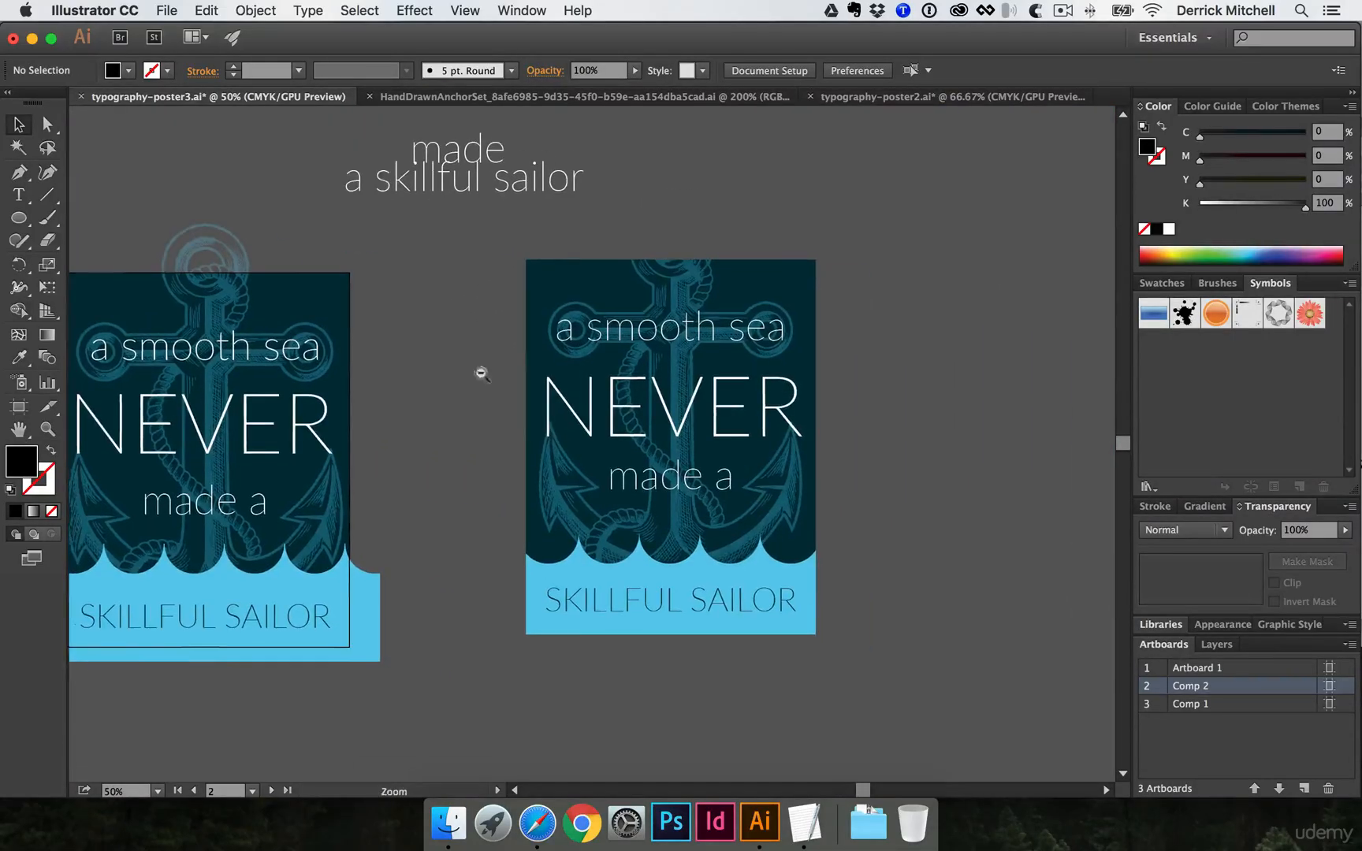
{"action": "left_click", "coordinate": [472, 373], "text": "alt+super"}
{"action": "left_click_drag", "start_coordinate": [546, 261], "coordinate": [655, 326]}
{"action": "left_click_drag", "start_coordinate": [564, 219], "coordinate": [870, 664]}
{"action": "key", "text": "super"}
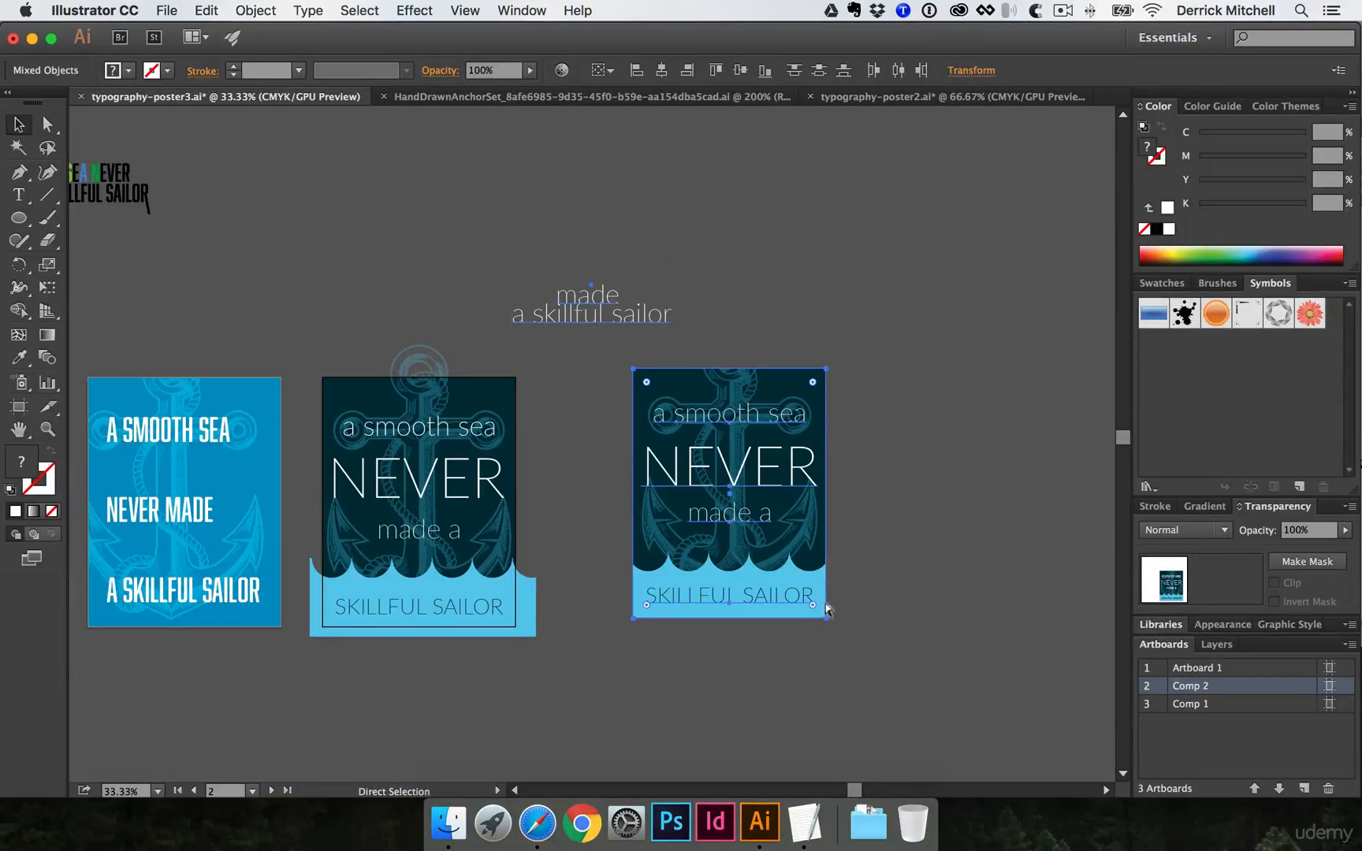
{"action": "key", "text": "super+s"}
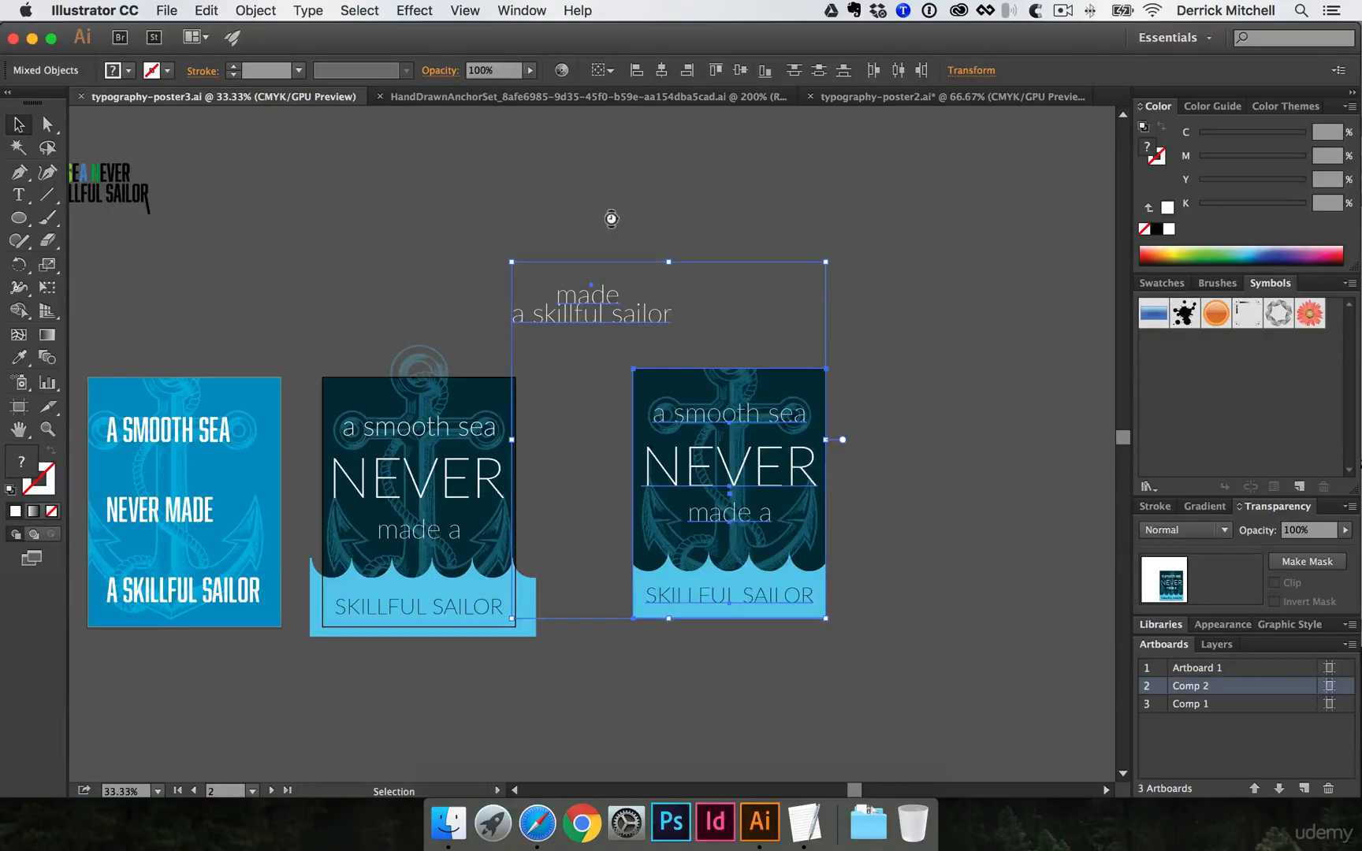
{"action": "key", "text": "Delete"}
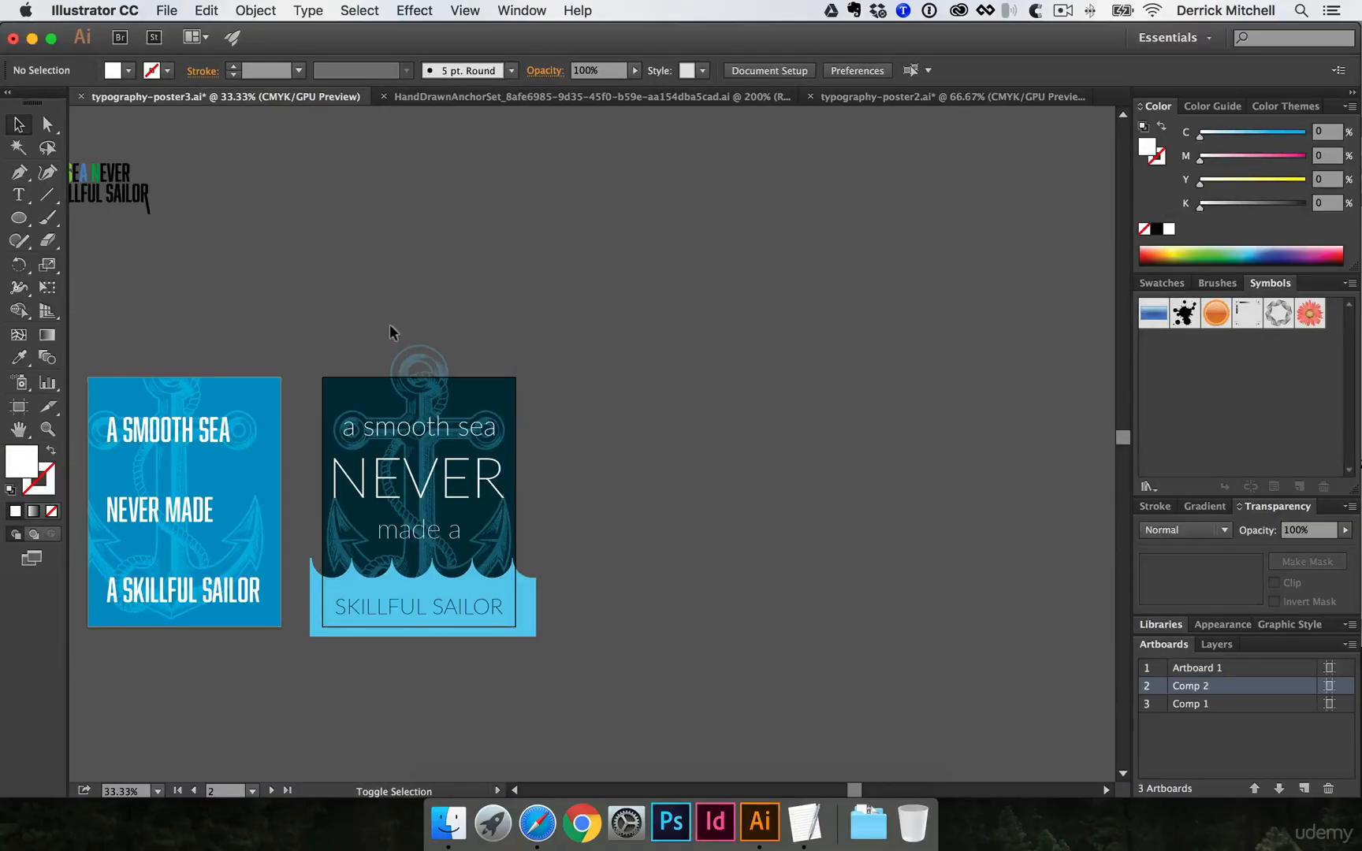
Duplicate the Comp 2 artboard with its artwork to the right of the original and leave artboard editing
{"action": "key", "text": "shift+o"}
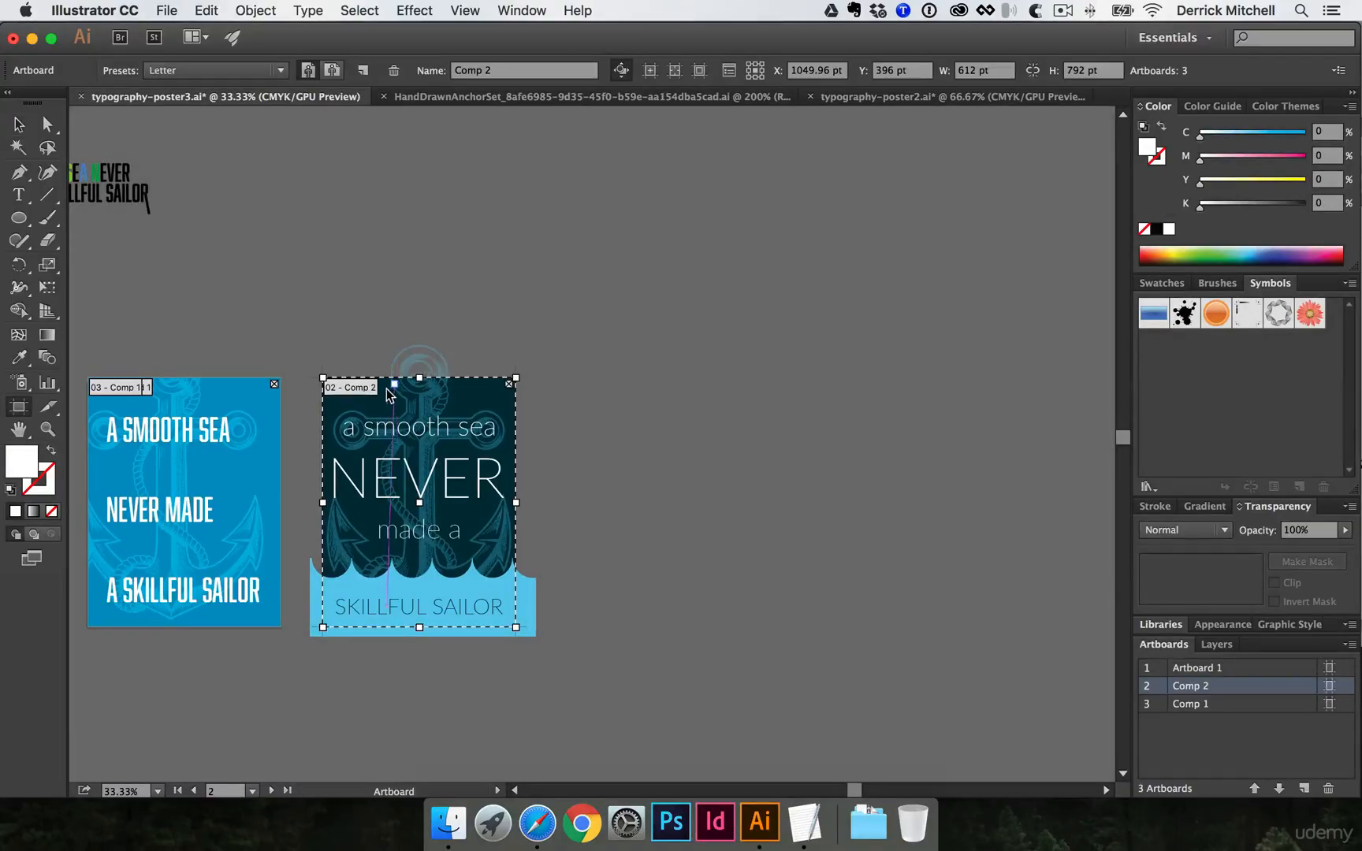
{"action": "left_click_drag", "start_coordinate": [383, 394], "coordinate": [625, 403]}
{"action": "scroll", "coordinate": [710, 406], "scroll_direction": "down", "scroll_amount": 2}
{"action": "scroll", "coordinate": [709, 406], "scroll_direction": "right", "scroll_amount": 3}
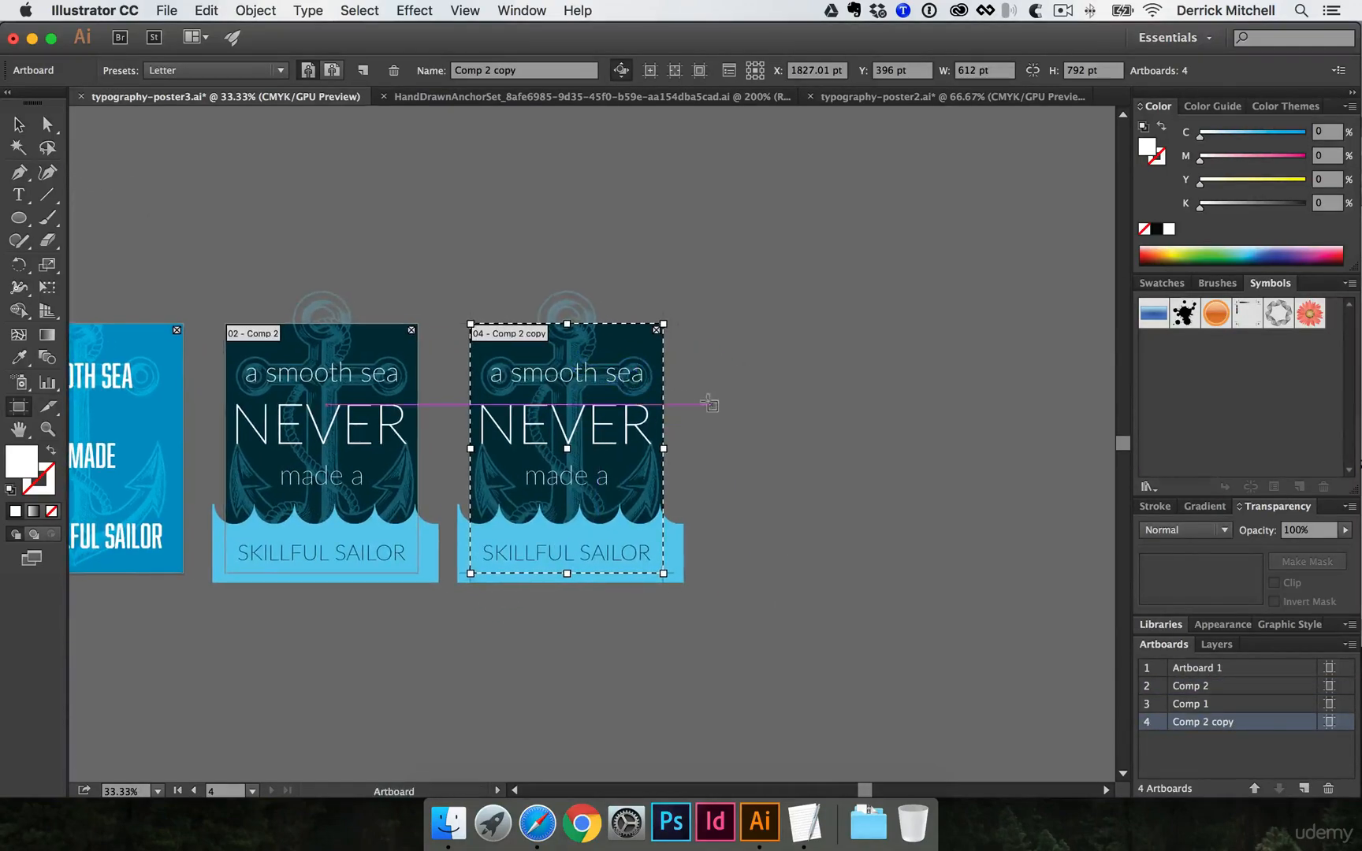
{"action": "key", "text": "Escape"}
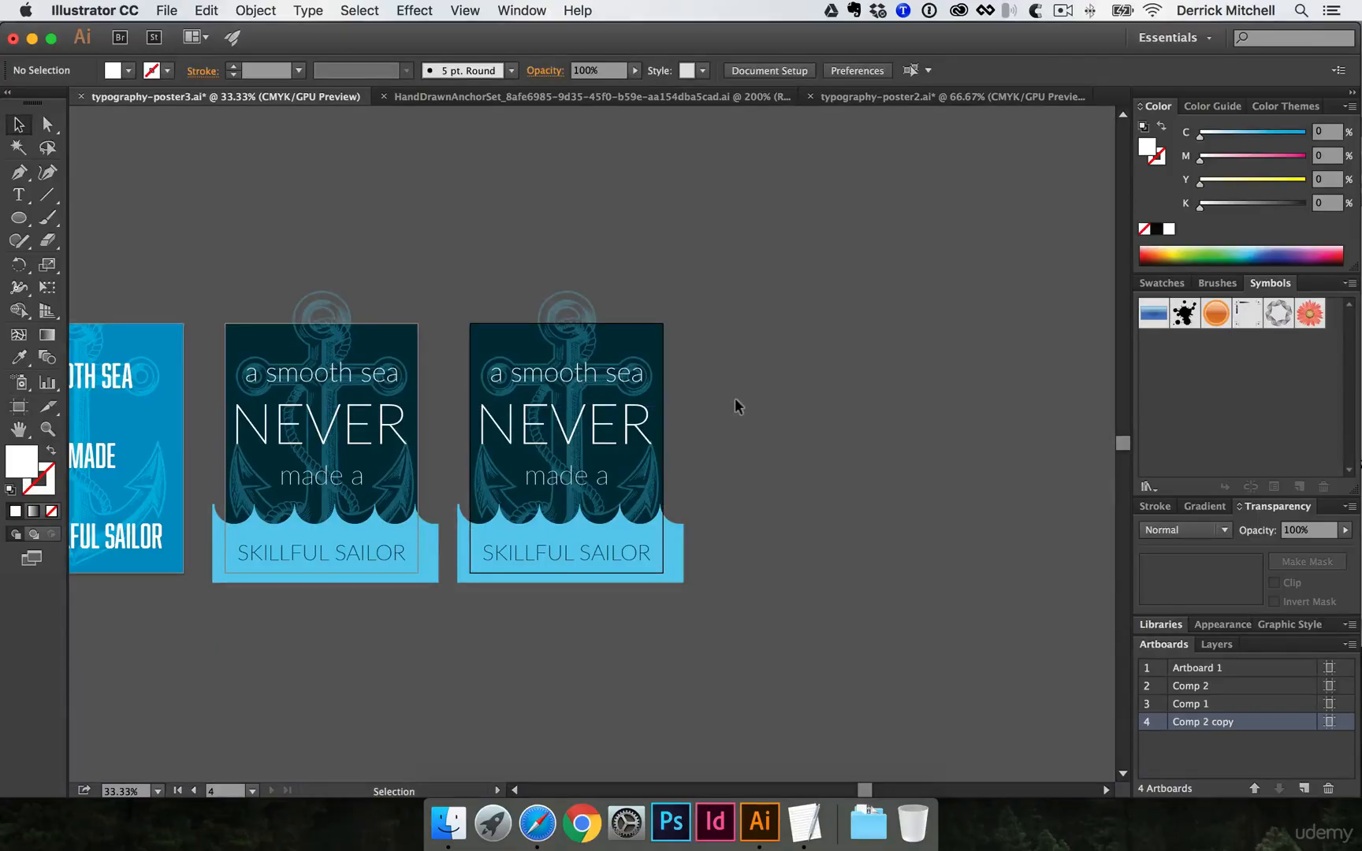